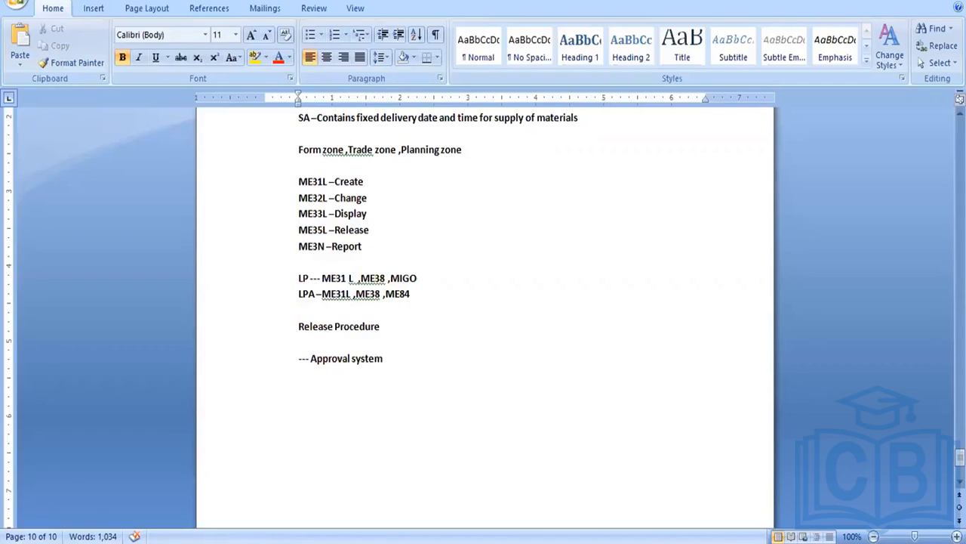
Append "------" to the Approval system line and start a list below it with "1.Create Char" and "2.Create Class".
{"action": "type", "text": "------  "}
{"action": "type", "text": "1."}
{"action": "type", "text": "Create "}
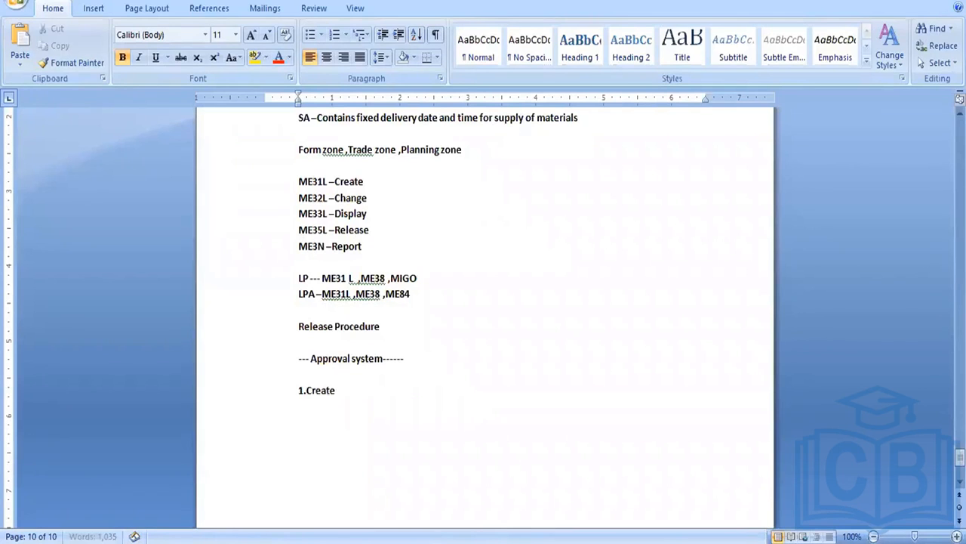
{"action": "type", "text": "Char"}
{"action": "key", "text": "Return"}
{"action": "type", "text": "2.C"}
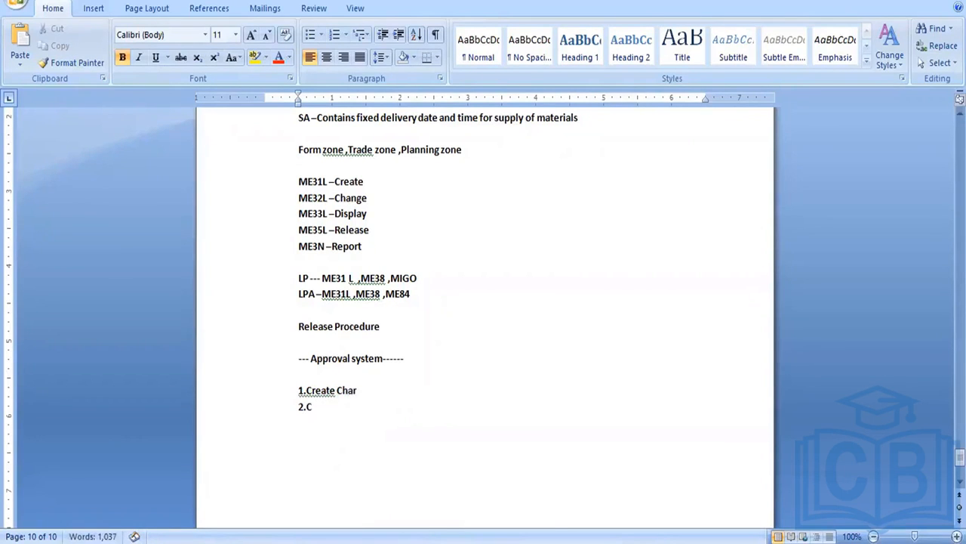
{"action": "type", "text": "reate Class"}
{"action": "key", "text": "Return"}
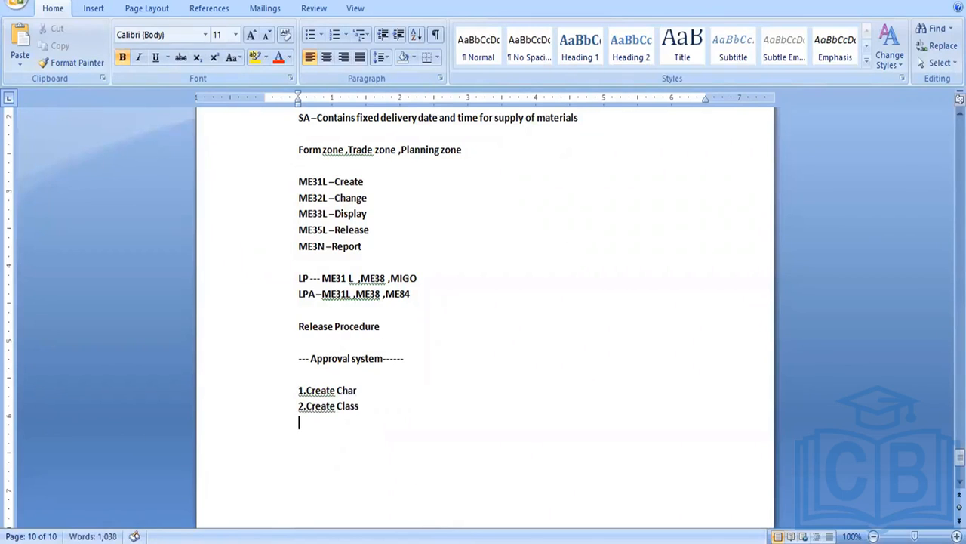
Add the list lines "3.Assign Char to class", "4.Define Relase group" and "5.Define Release code and assign to group".
{"action": "type", "text": "3.Assign Char to class"}
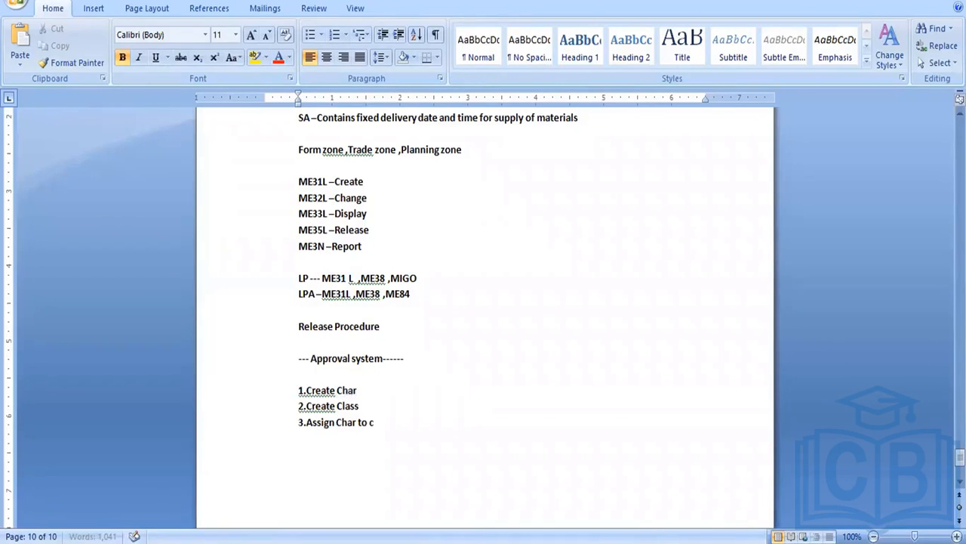
{"action": "key", "text": "Return"}
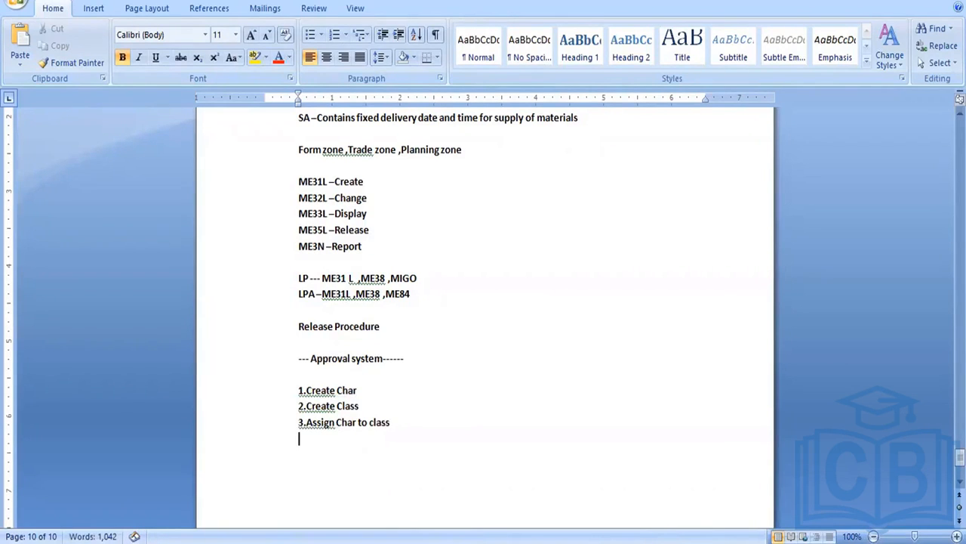
{"action": "type", "text": "4.Define R"}
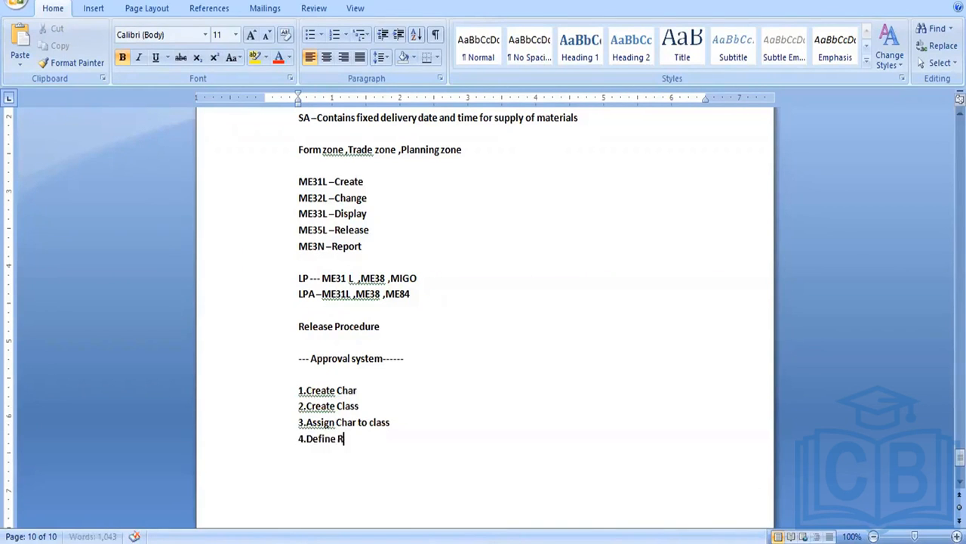
{"action": "type", "text": "elase group"}
{"action": "key", "text": "Return"}
{"action": "type", "text": "5.Define"}
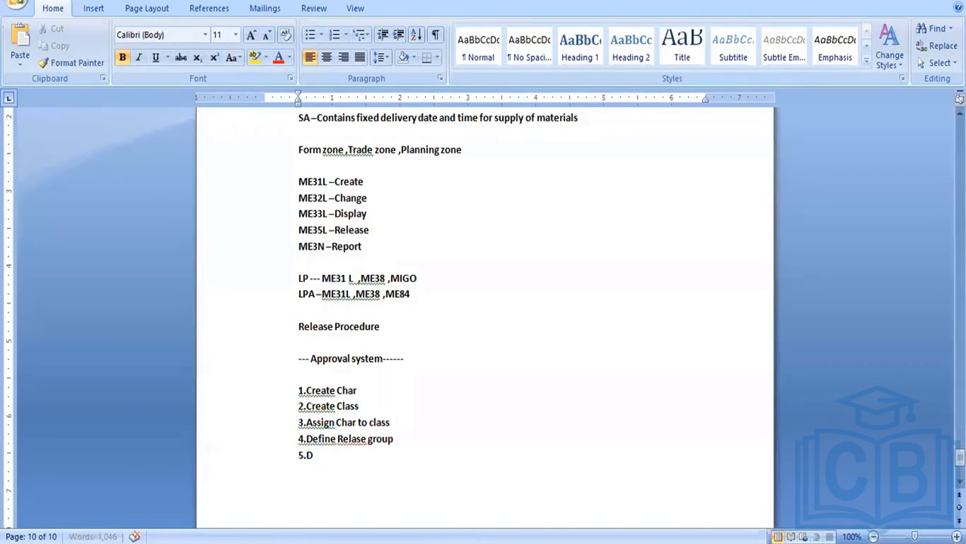
{"action": "type", "text": "Release code and assign to group"}
{"action": "key", "text": "Return"}
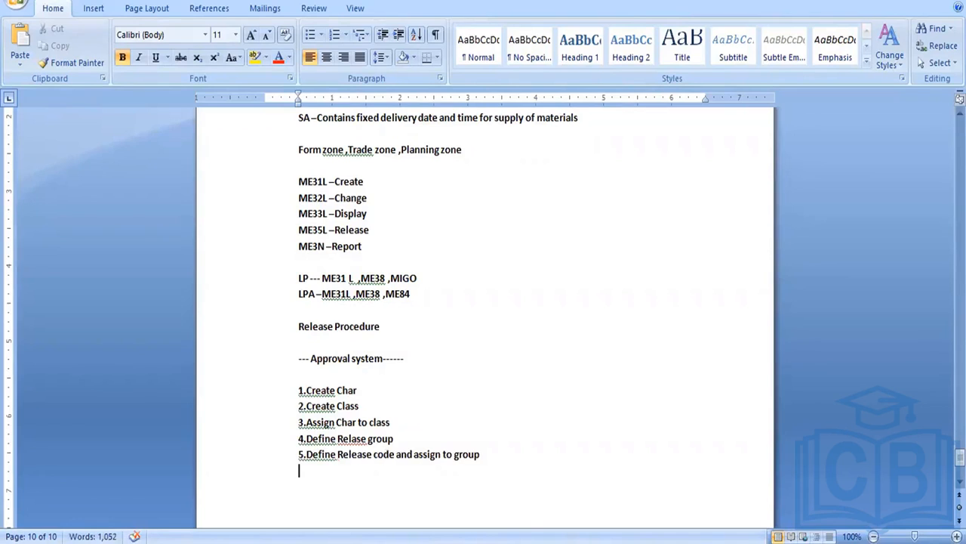
Add "6.Define Release strategy" at the list's end and insert "5.Assign class to release group" below item 4.
{"action": "type", "text": "6.Define"}
{"action": "left_click", "coordinate": [399, 438]}
{"action": "key", "text": "Return"}
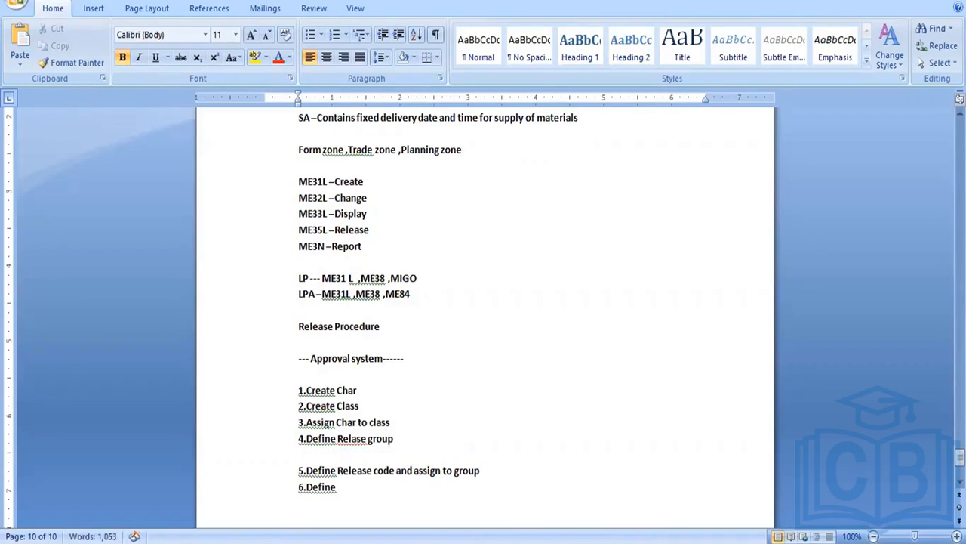
{"action": "type", "text": "5.Assign class to release group"}
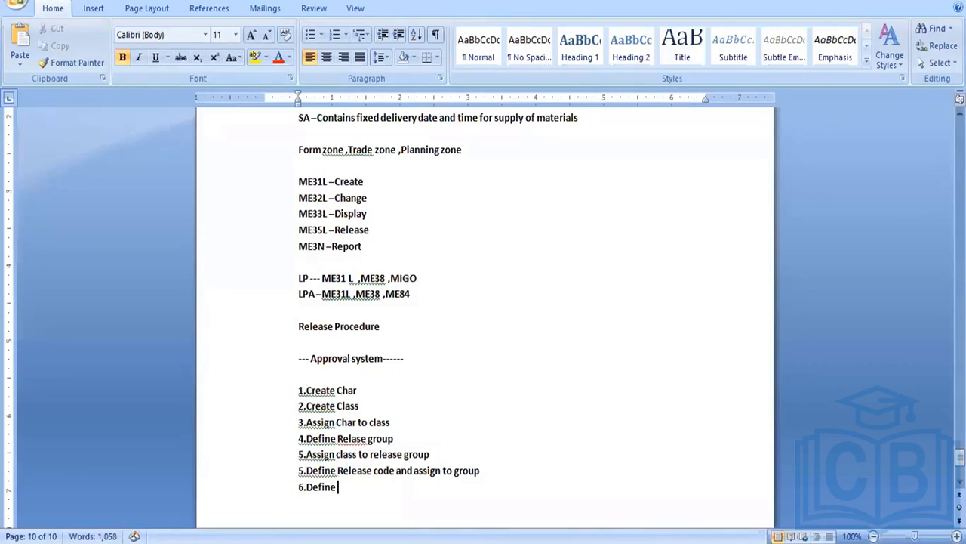
{"action": "type", "text": " Release strategy"}
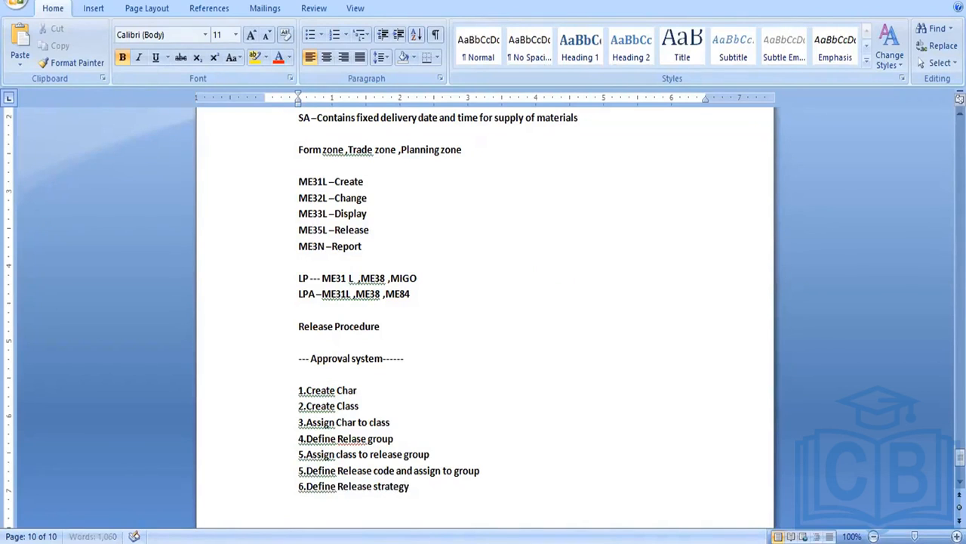
Finish the list with "7.Assign Release code and group to strategy" and "8.Char ,Parmente check", followed by a few blank lines.
{"action": "key", "text": "Return"}
{"action": "type", "text": "7.Assign Release code and group to strategy"}
{"action": "key", "text": "Return"}
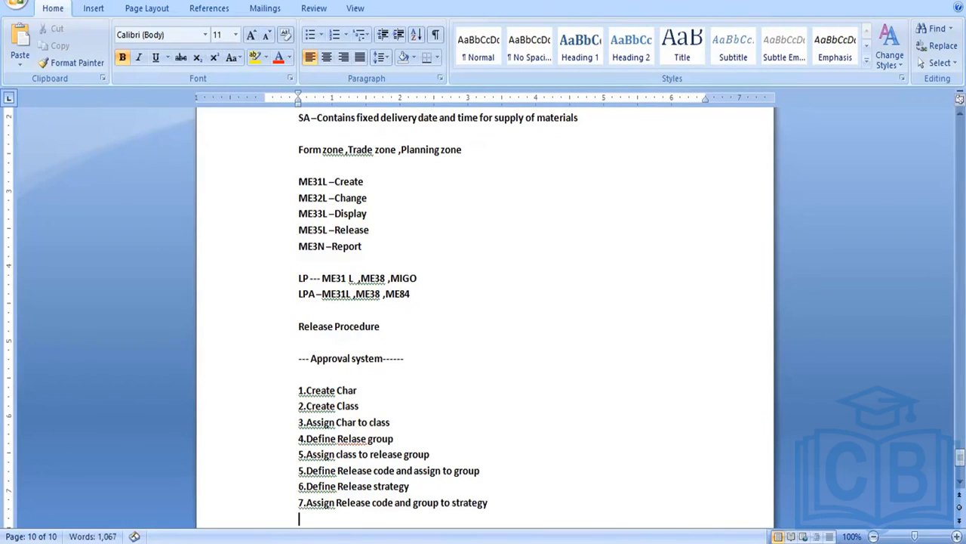
{"action": "type", "text": "8.Char ,Parment"}
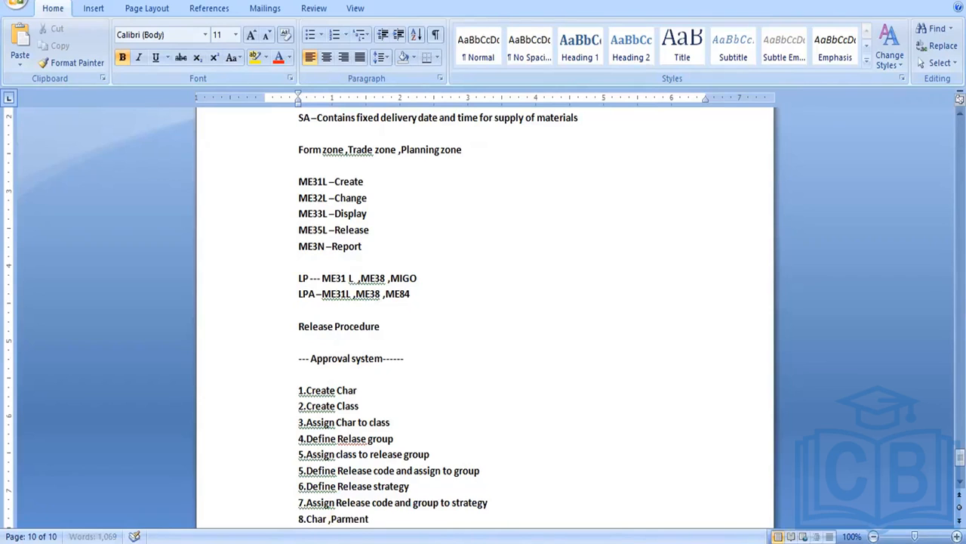
{"action": "type", "text": "e check"}
{"action": "key", "text": "Return"}
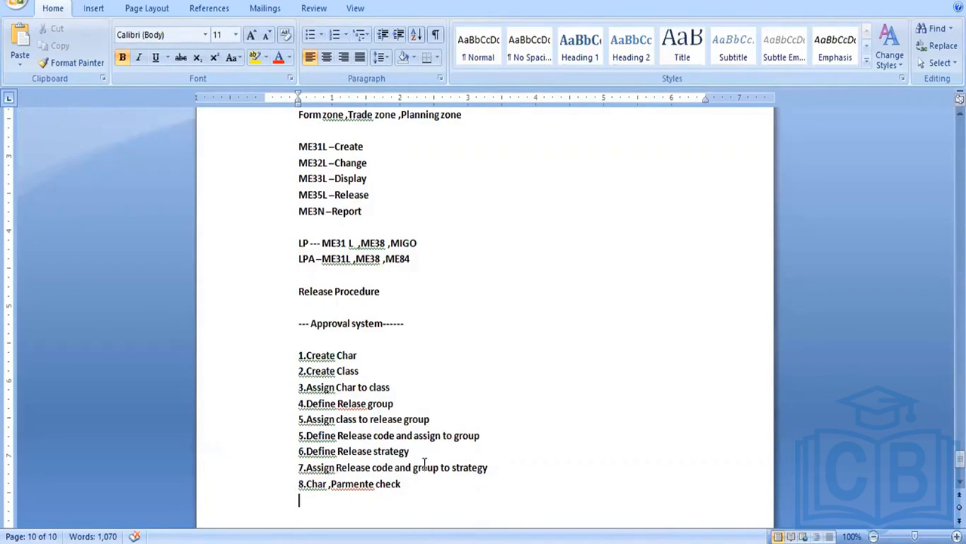
{"action": "key", "text": "BackSpace"}
{"action": "key", "text": "Return"}
{"action": "key", "text": "Return"}
{"action": "key", "text": "Return"}
{"action": "key", "text": "Return"}
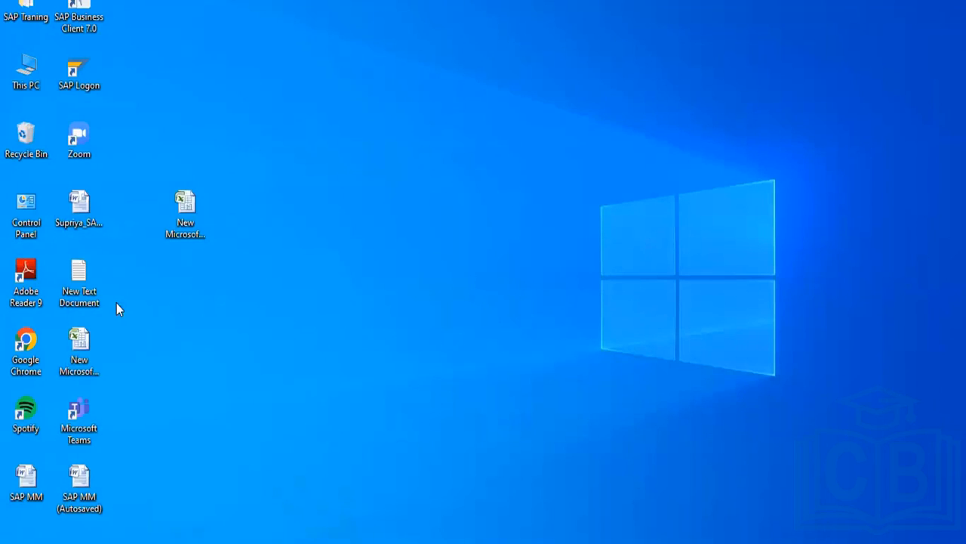
Open the desktop workbook New Microsoft Excel Worksheet (2) in Excel and maximize its window.
{"action": "double_click", "coordinate": [186, 220]}
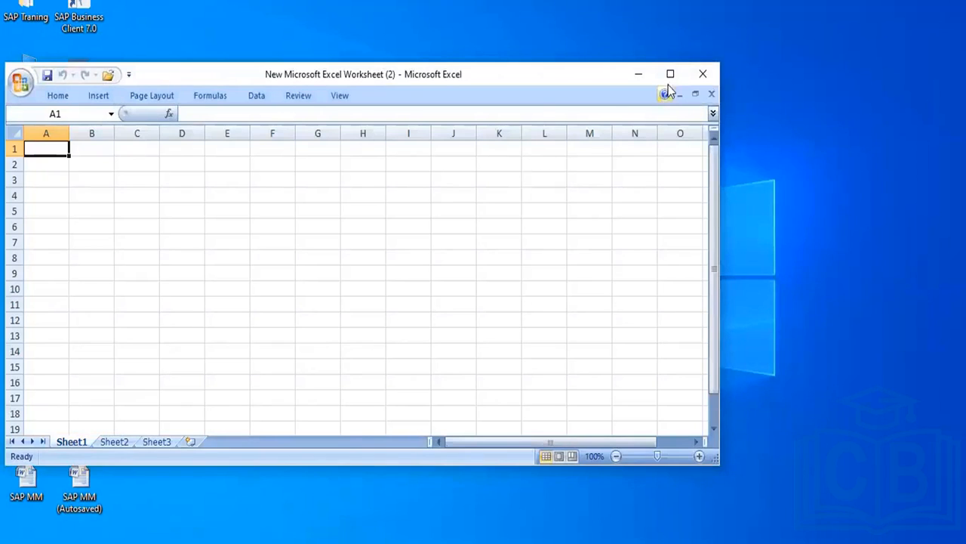
{"action": "left_click", "coordinate": [672, 75]}
{"action": "left_click", "coordinate": [286, 167]}
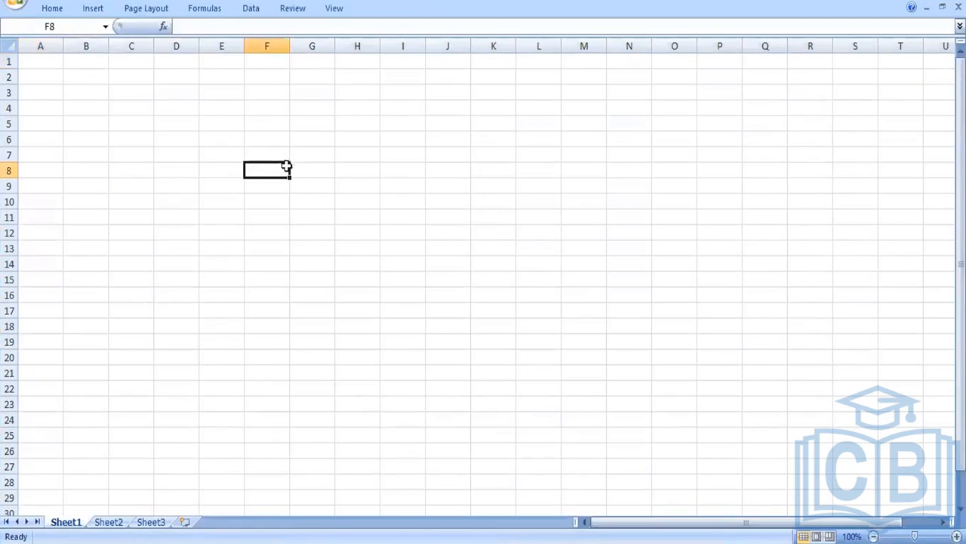
Enter the label "doc type" in cell C5 and its value "NB" in D5.
{"action": "left_click", "coordinate": [140, 119]}
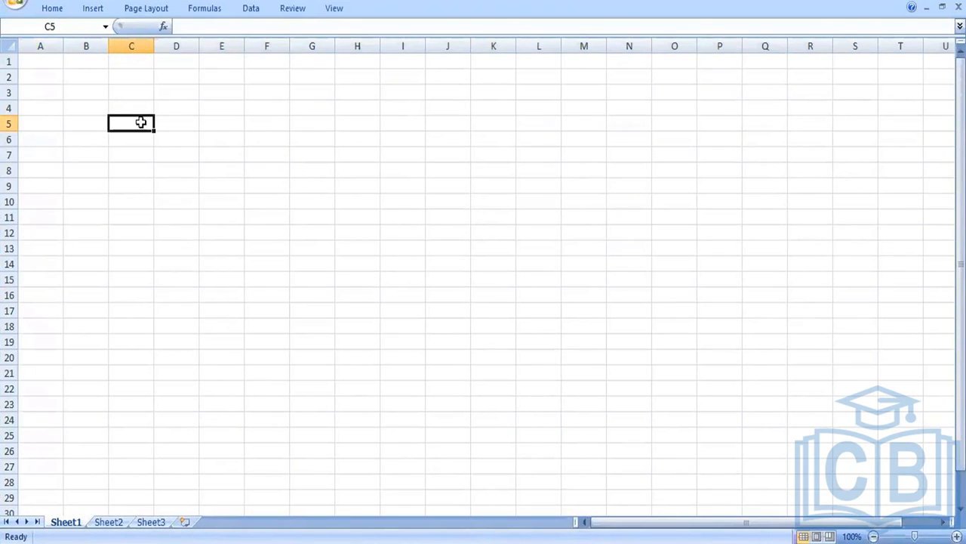
{"action": "type", "text": "doc ty"}
{"action": "left_click", "coordinate": [142, 123]}
{"action": "type", "text": "pe"}
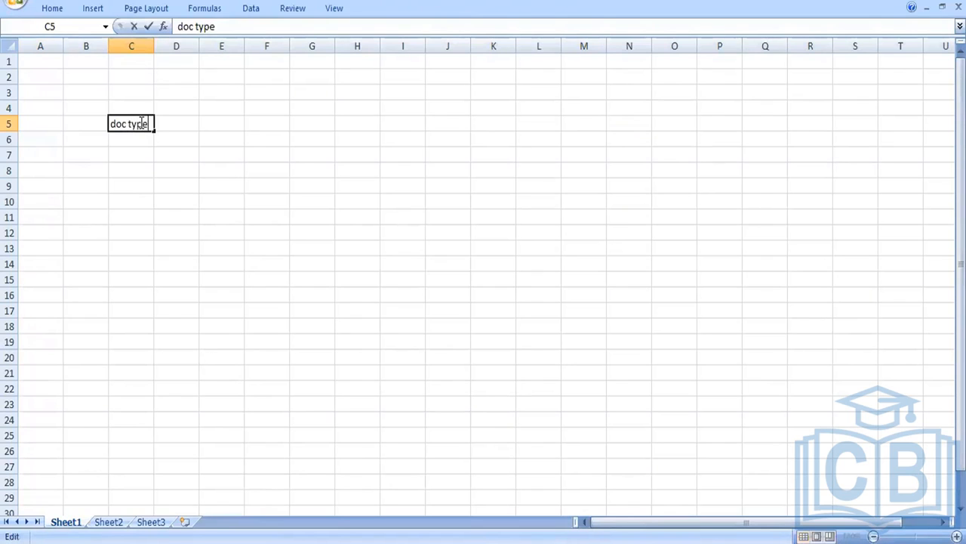
{"action": "left_click", "coordinate": [178, 125]}
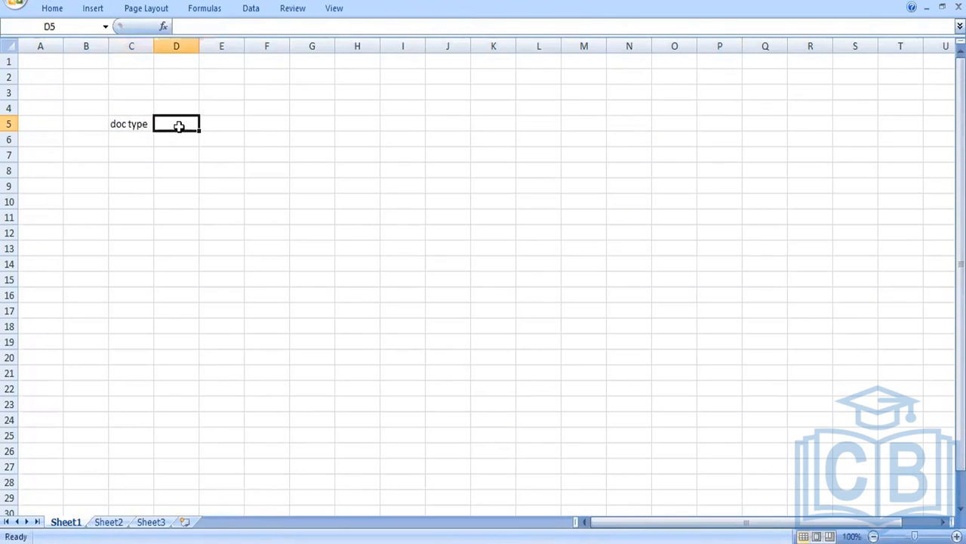
{"action": "type", "text": "NB"}
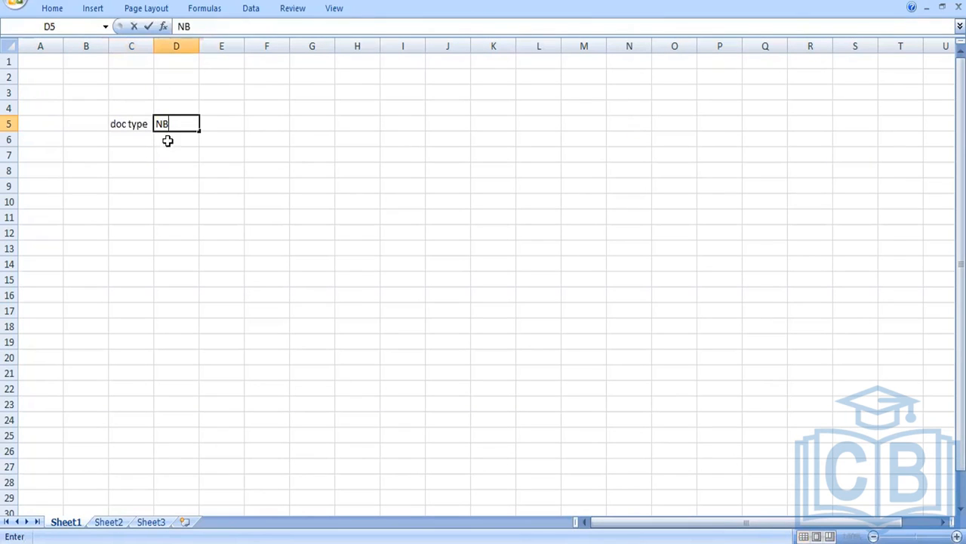
{"action": "left_click", "coordinate": [168, 141]}
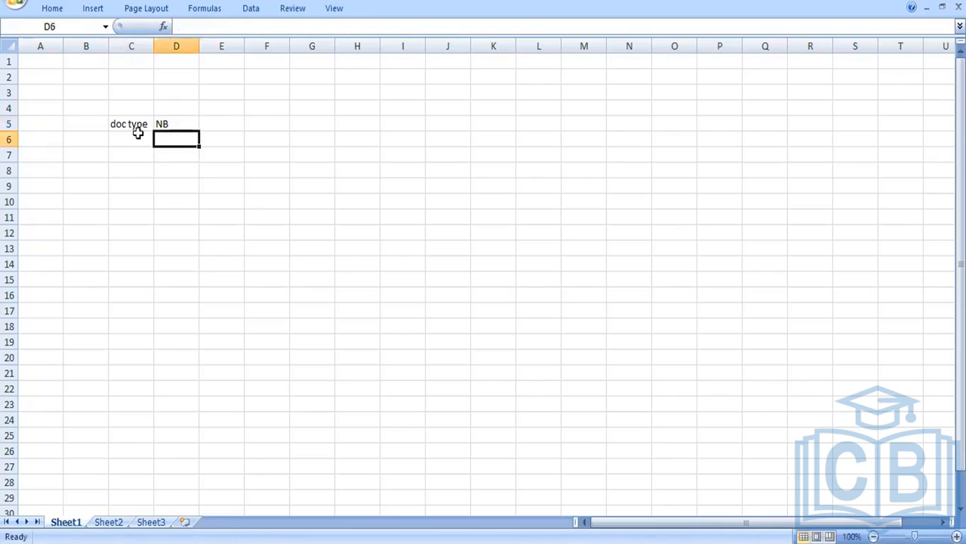
Enter the label "P.GRP" in cell C6 and the value 001 stored as text in D6.
{"action": "left_click", "coordinate": [139, 132]}
{"action": "type", "text": "P.GRP"}
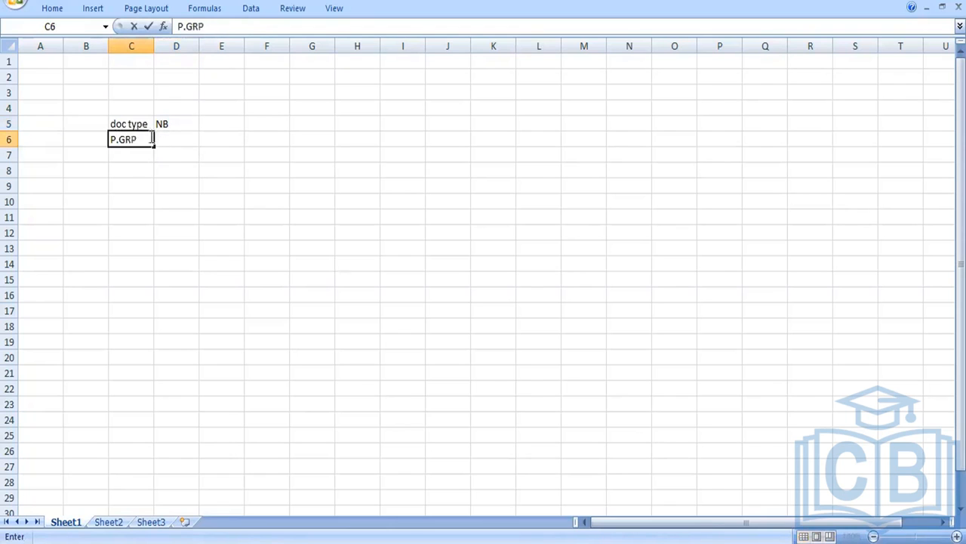
{"action": "left_click", "coordinate": [170, 138]}
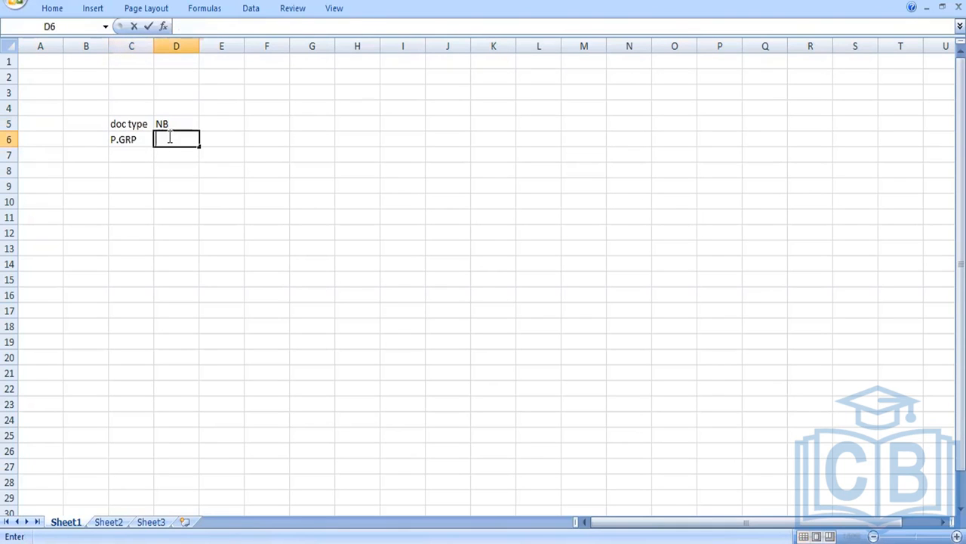
{"action": "type", "text": "'001"}
{"action": "left_click", "coordinate": [205, 216]}
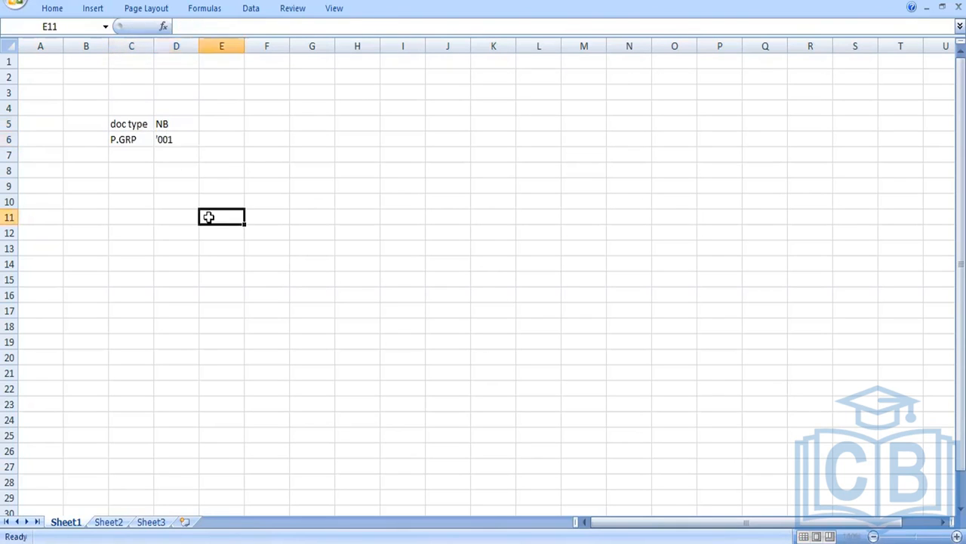
{"action": "left_click", "coordinate": [167, 185]}
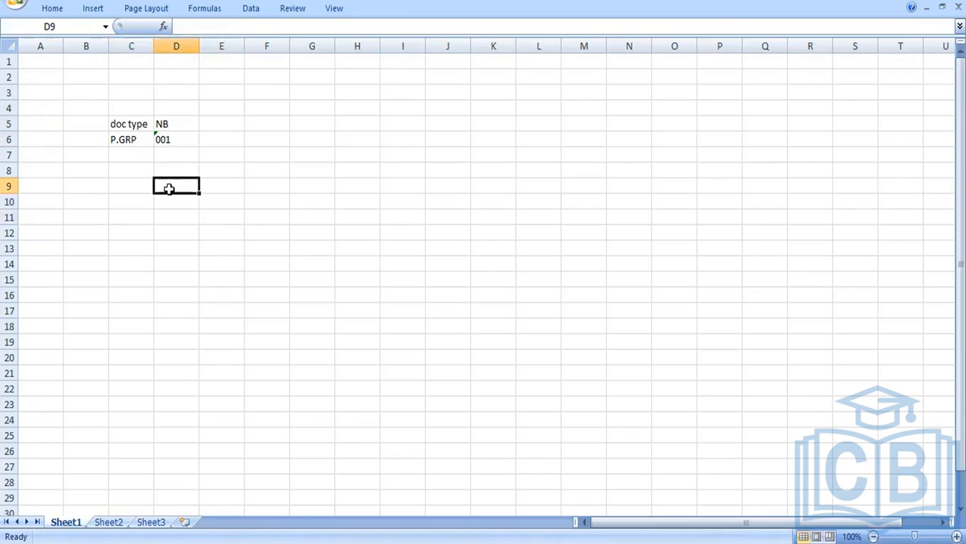
Enter CLERK with code A1 in row 8 and SR CLERK with code A2 in row 9, using columns C and D.
{"action": "left_click", "coordinate": [135, 171]}
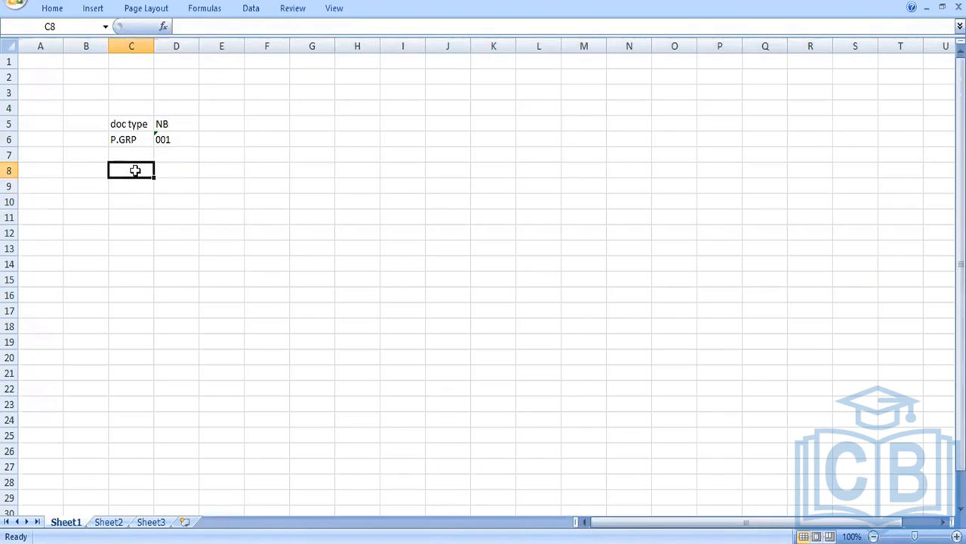
{"action": "type", "text": "CLERK"}
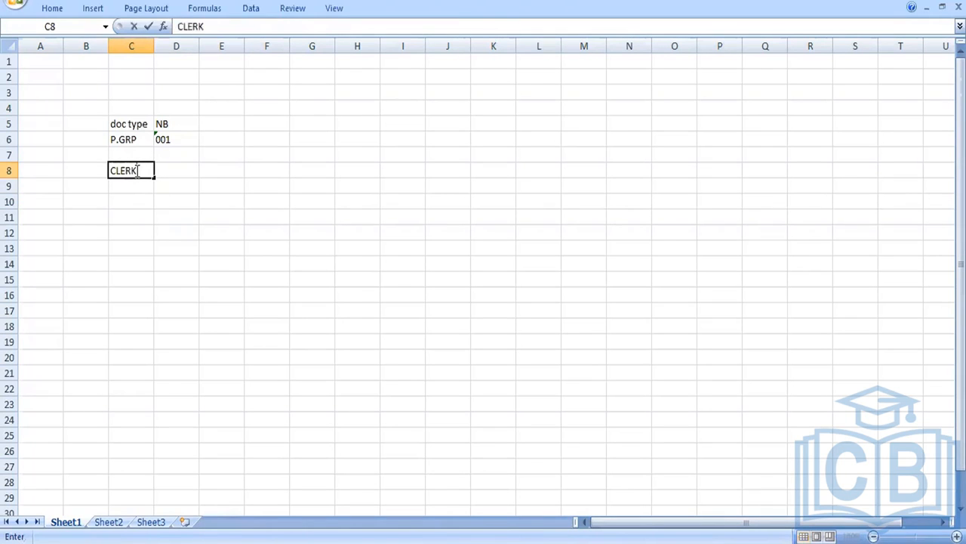
{"action": "key", "text": "Tab"}
{"action": "type", "text": "A1"}
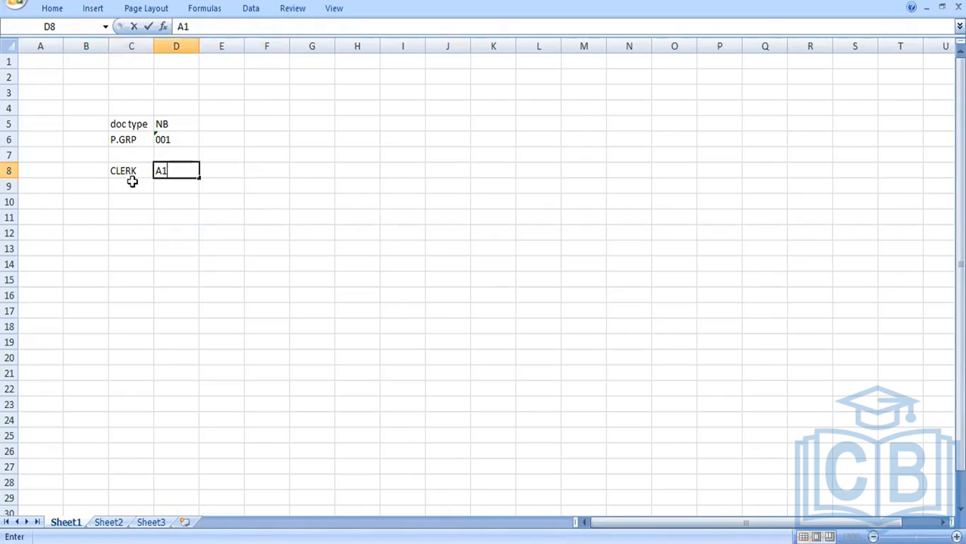
{"action": "left_click", "coordinate": [132, 183]}
{"action": "type", "text": "SR CLERK"}
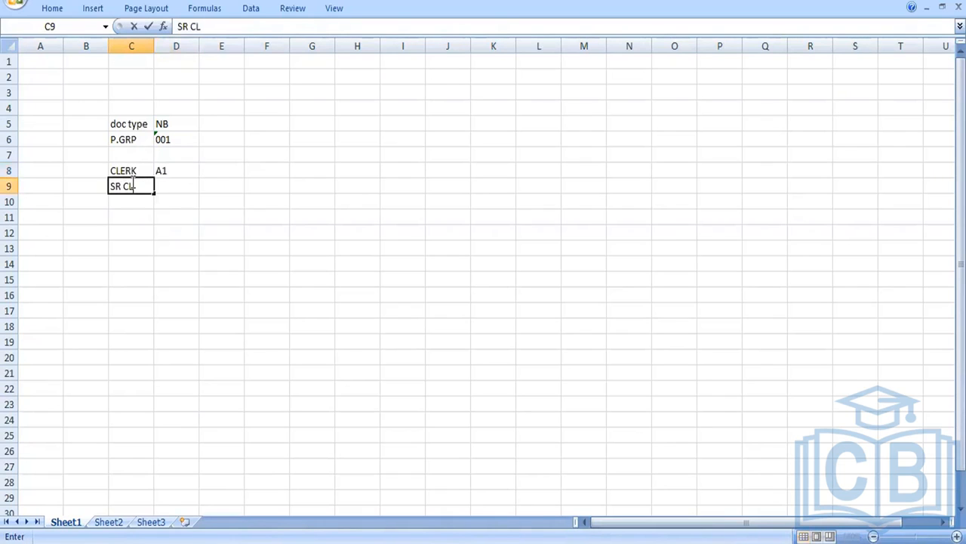
{"action": "key", "text": "Tab"}
{"action": "type", "text": "A2"}
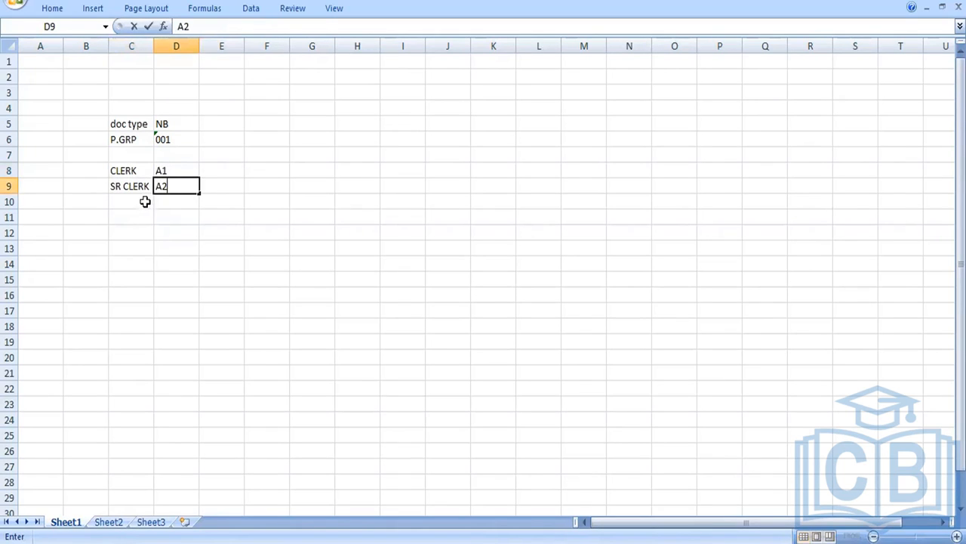
Enter MGR in cell C10 with the code A3 in D10.
{"action": "left_click", "coordinate": [145, 201]}
{"action": "type", "text": "MGR"}
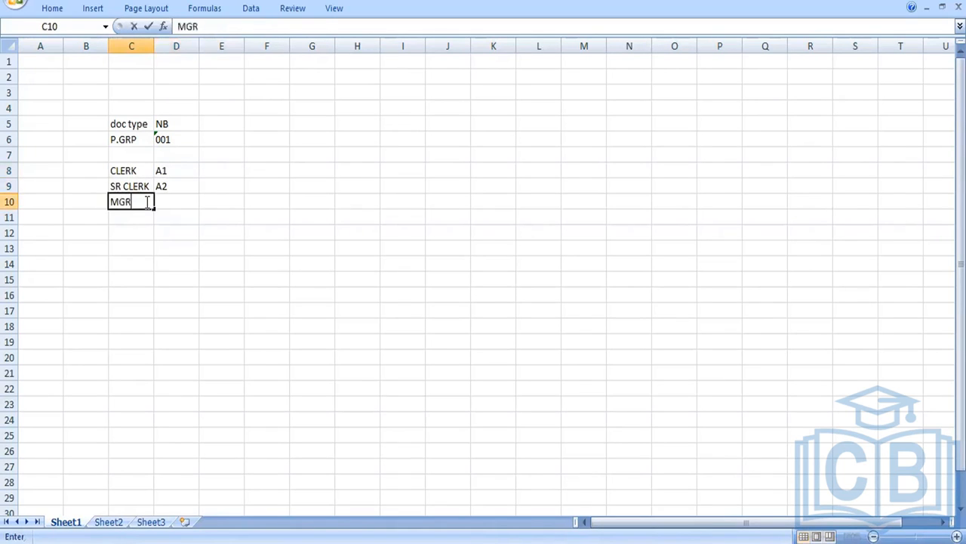
{"action": "key", "text": "Tab"}
{"action": "type", "text": "A3"}
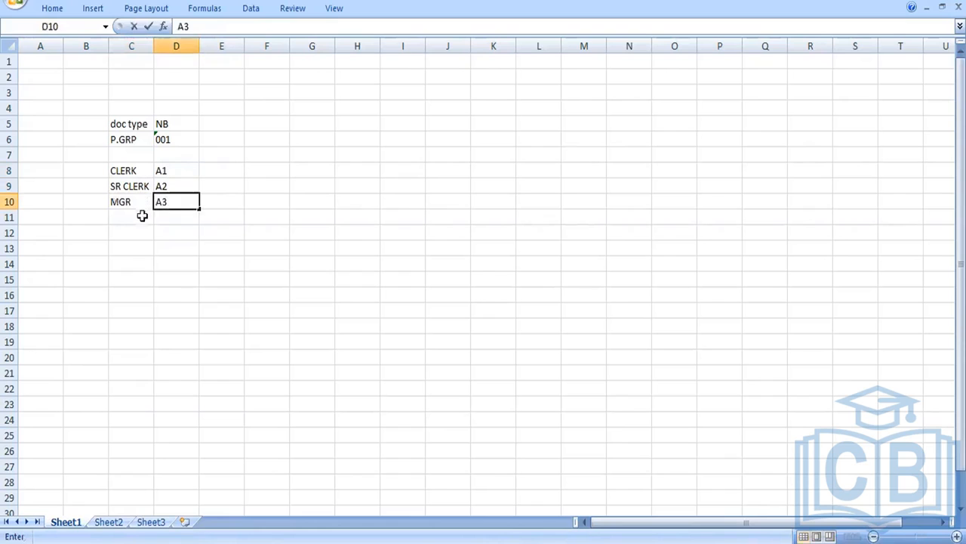
Enter FI MGR in cell C11 with the code A4 in D11.
{"action": "left_click", "coordinate": [135, 217]}
{"action": "type", "text": "S"}
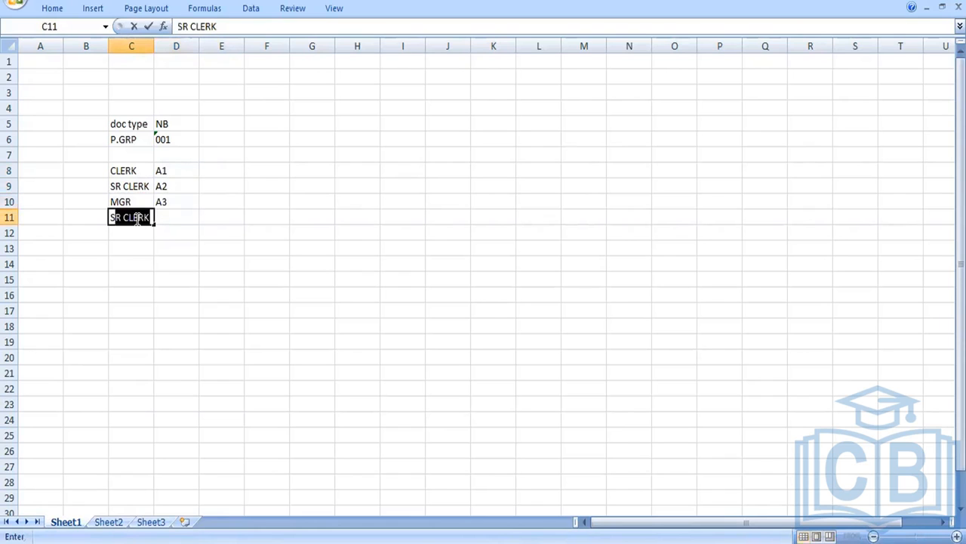
{"action": "type", "text": "R"}
{"action": "key", "text": "BackSpace"}
{"action": "key", "text": "BackSpace"}
{"action": "key", "text": "BackSpace"}
{"action": "key", "text": "BackSpace"}
{"action": "type", "text": "F"}
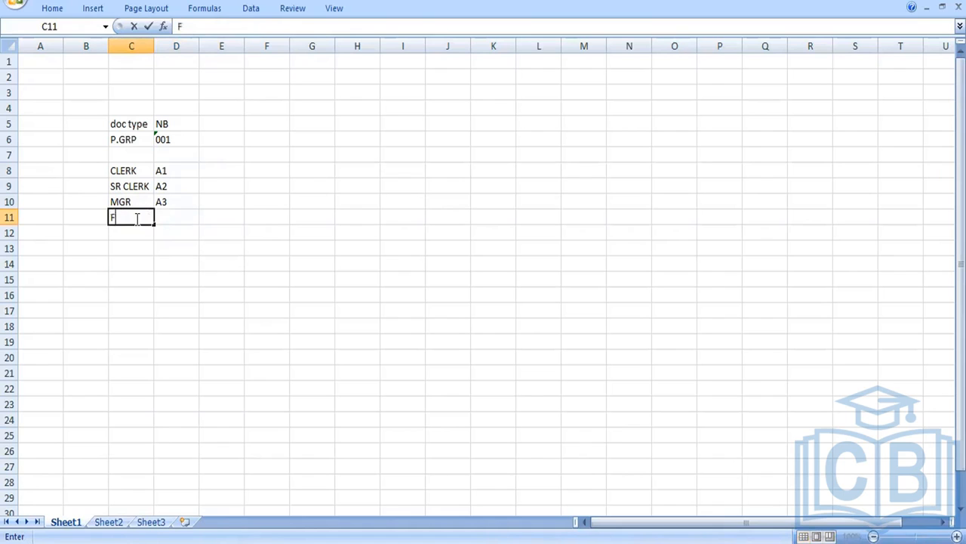
{"action": "type", "text": "I MGR"}
{"action": "key", "text": "Tab"}
{"action": "type", "text": "A4"}
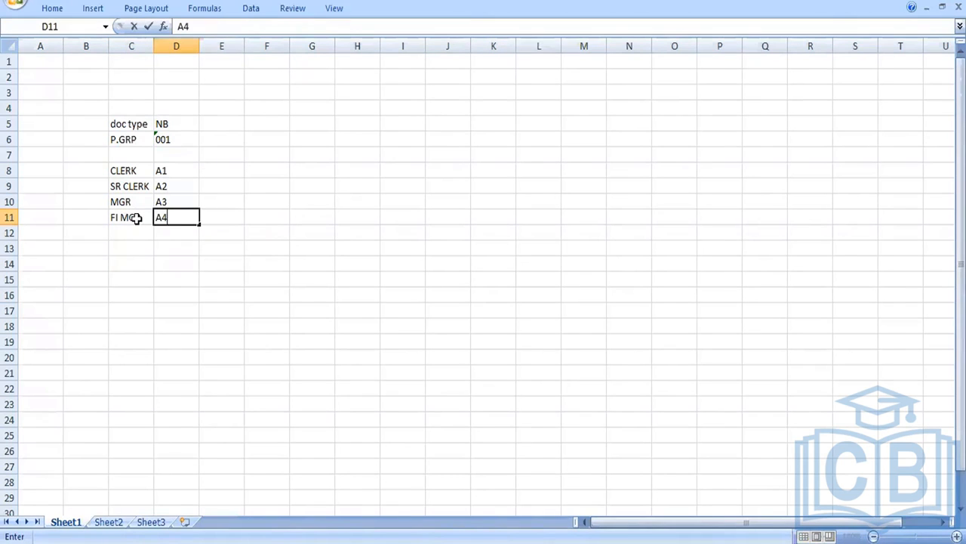
Enter ZNB in cell E5 as a second document type beside NB.
{"action": "left_click", "coordinate": [186, 124]}
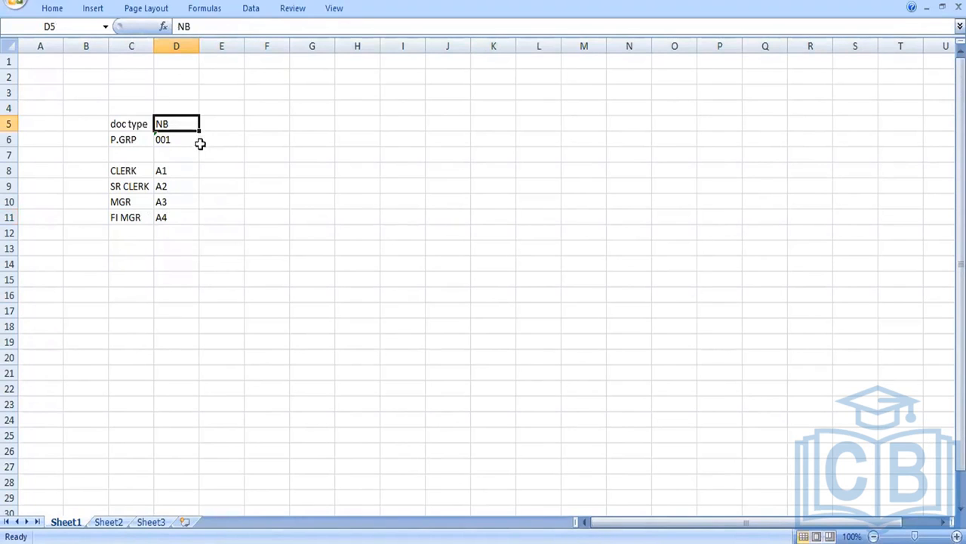
{"action": "left_click", "coordinate": [212, 126]}
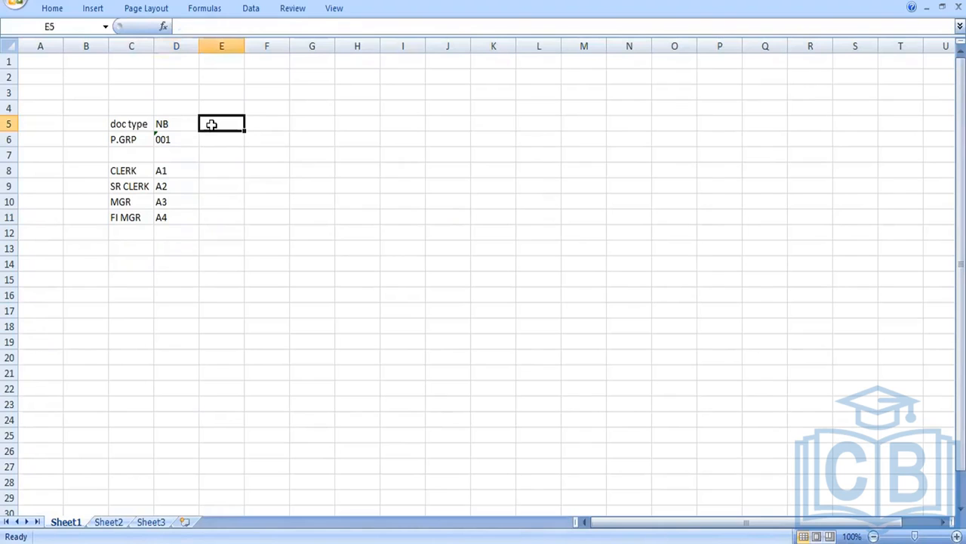
{"action": "type", "text": "ZNB"}
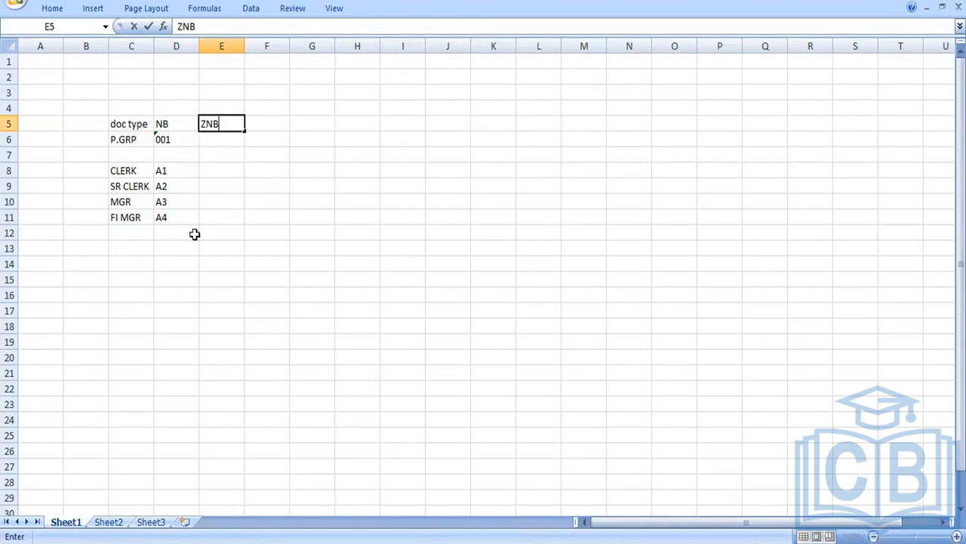
Insert a row above the CLERK row and enter the label PLANT in C7 with the value FORD in D7.
{"action": "left_click", "coordinate": [11, 171]}
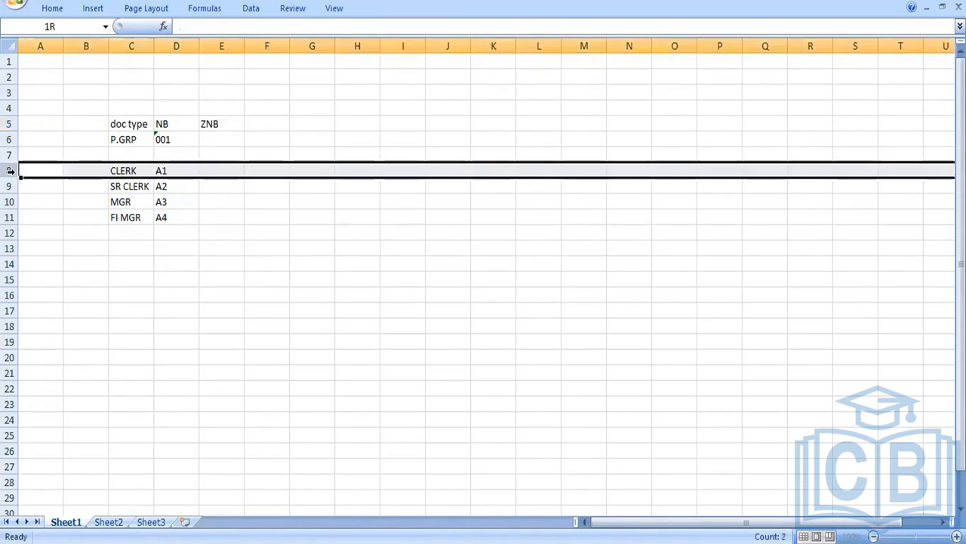
{"action": "right_click", "coordinate": [11, 171]}
{"action": "left_click", "coordinate": [42, 252]}
{"action": "left_click", "coordinate": [126, 153]}
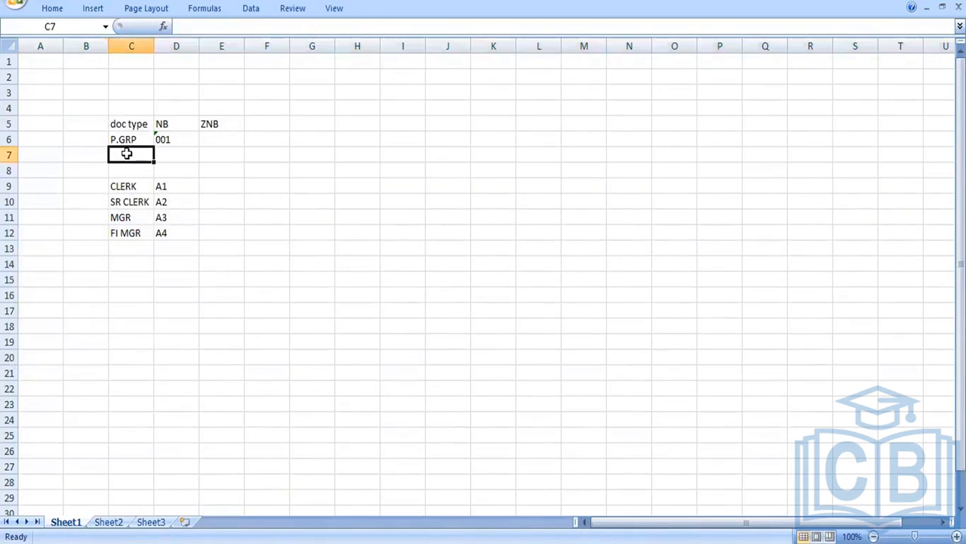
{"action": "type", "text": "PLANT"}
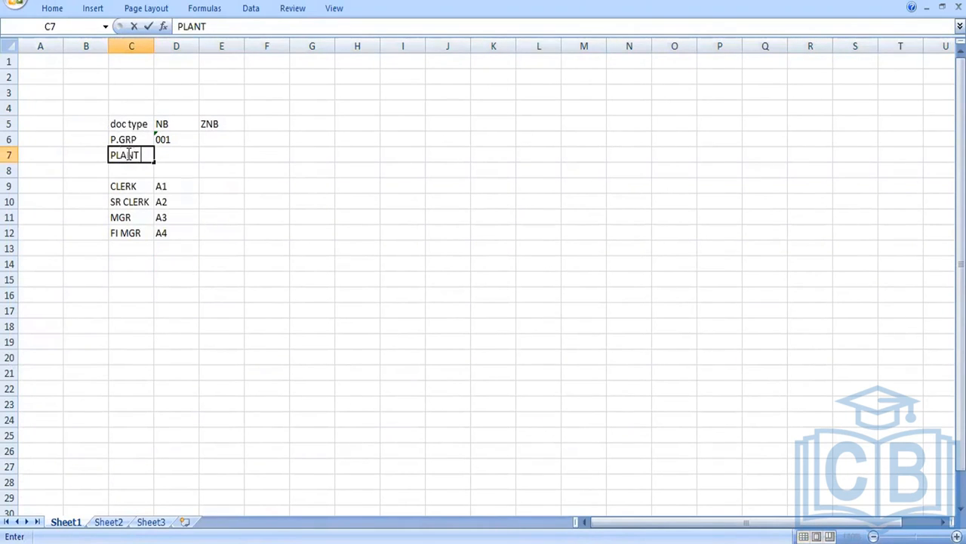
{"action": "key", "text": "Tab"}
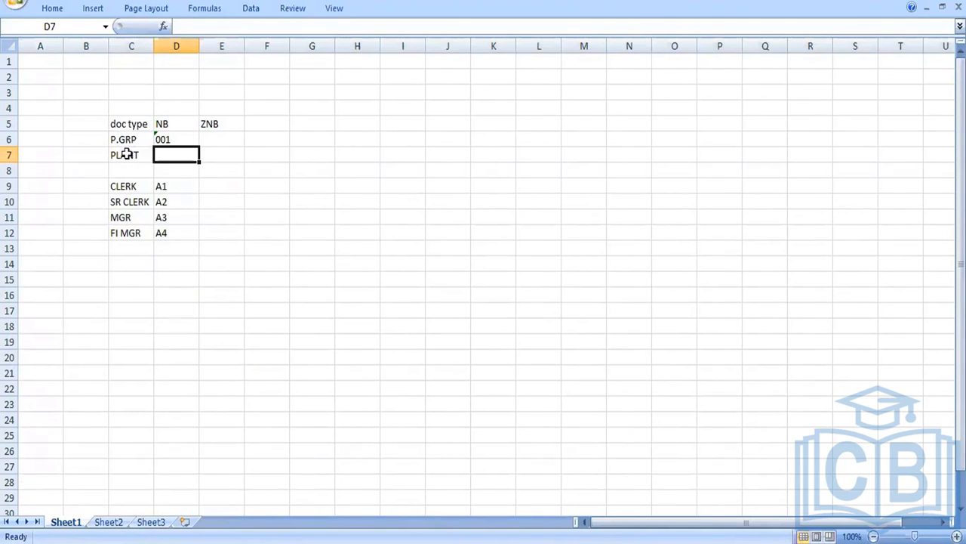
{"action": "type", "text": "FORD"}
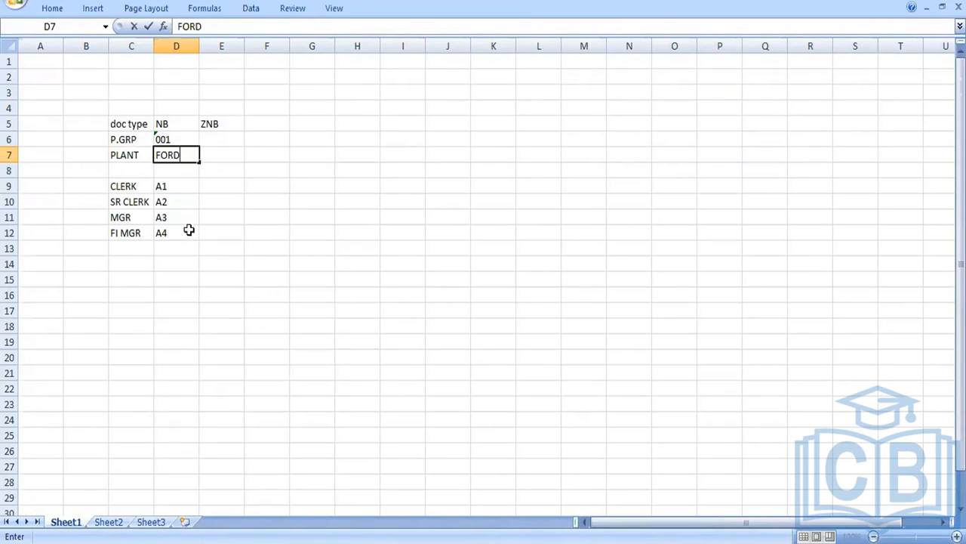
Start the value table with the heading NB in H8, the label "Value" in G9 and the range "0 -1000" in H9.
{"action": "left_click", "coordinate": [339, 184]}
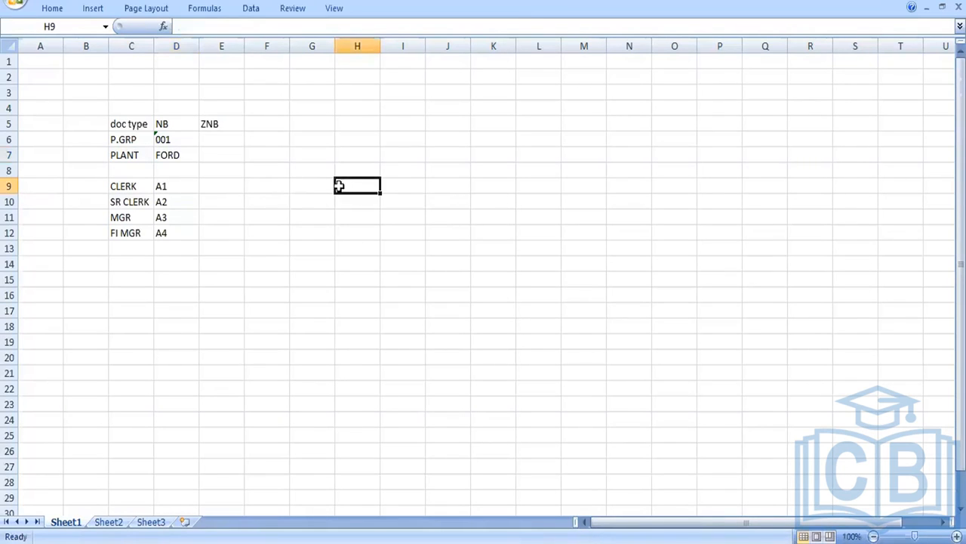
{"action": "left_click", "coordinate": [360, 171]}
{"action": "type", "text": "NB"}
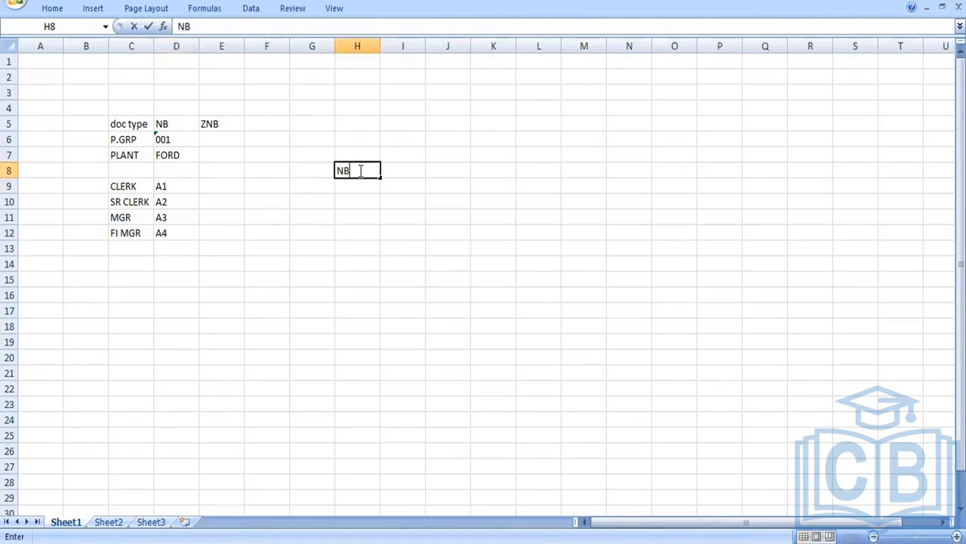
{"action": "left_click", "coordinate": [344, 199]}
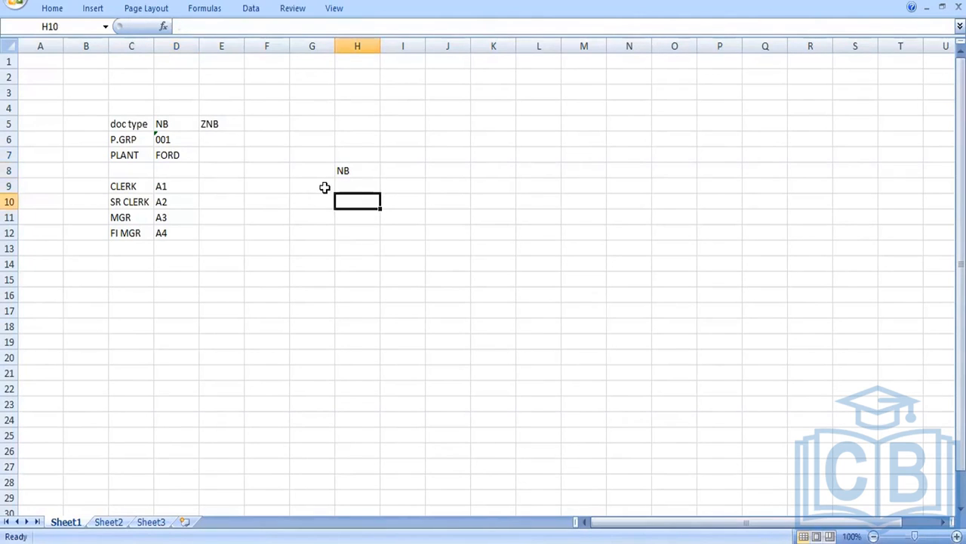
{"action": "left_click", "coordinate": [323, 187]}
{"action": "type", "text": "Value"}
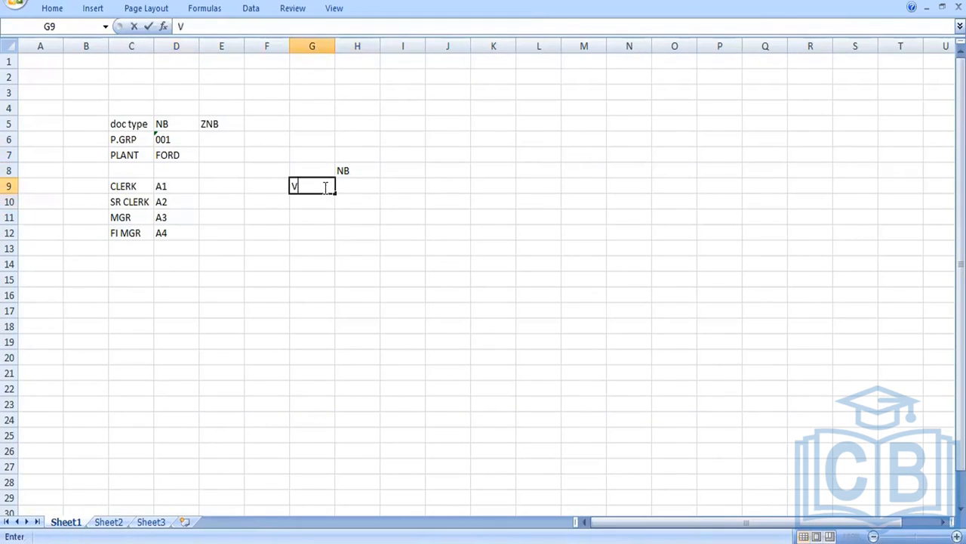
{"action": "key", "text": "Tab"}
{"action": "type", "text": "0 -1000"}
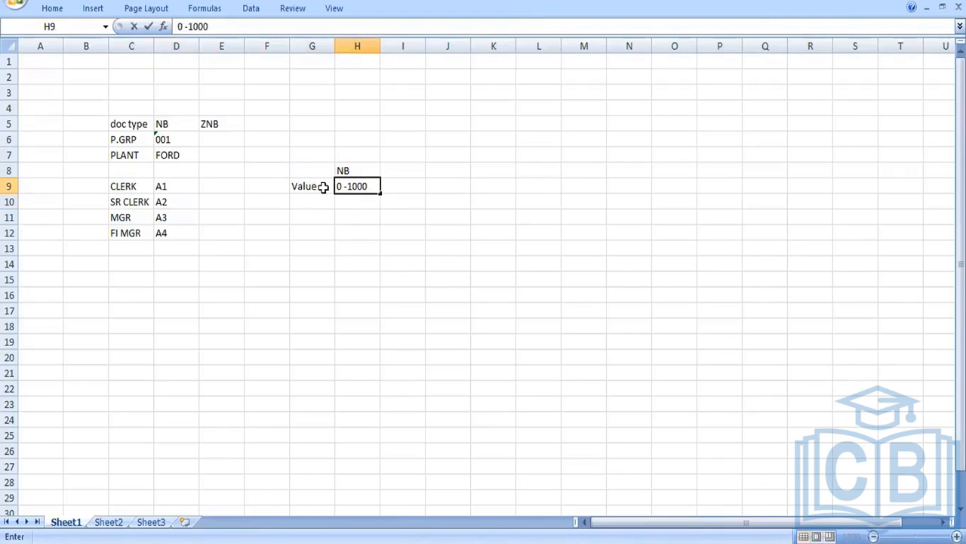
List the release codes A1 and A2 in cells H10 and H11 under the 0 -1000 range.
{"action": "left_click", "coordinate": [347, 205]}
{"action": "type", "text": "A1"}
{"action": "key", "text": "Return"}
{"action": "type", "text": "A1"}
{"action": "key", "text": "BackSpace"}
{"action": "type", "text": "2"}
{"action": "key", "text": "Return"}
{"action": "type", "text": "A"}
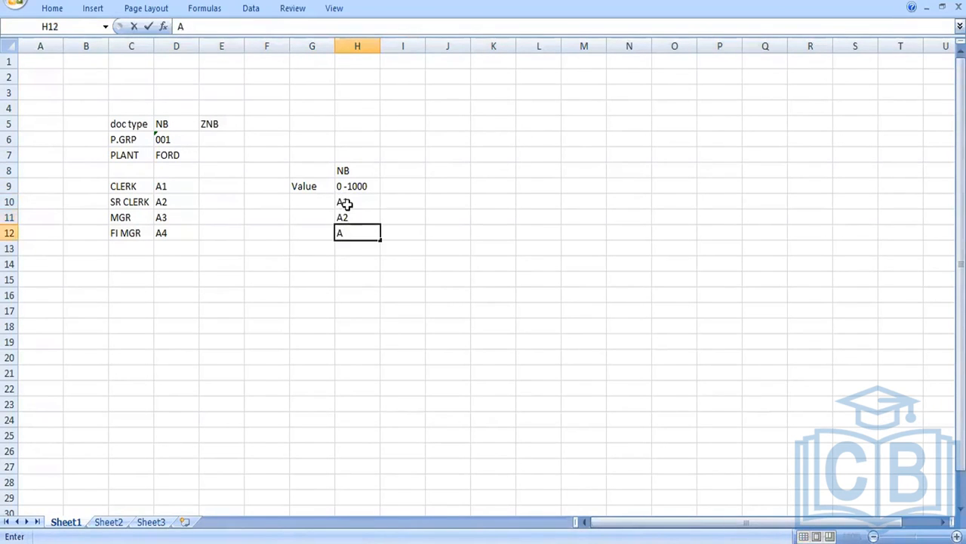
{"action": "key", "text": "BackSpace"}
Enter the second value range "1001 - 5LAKS" in cell I9.
{"action": "left_click", "coordinate": [396, 185]}
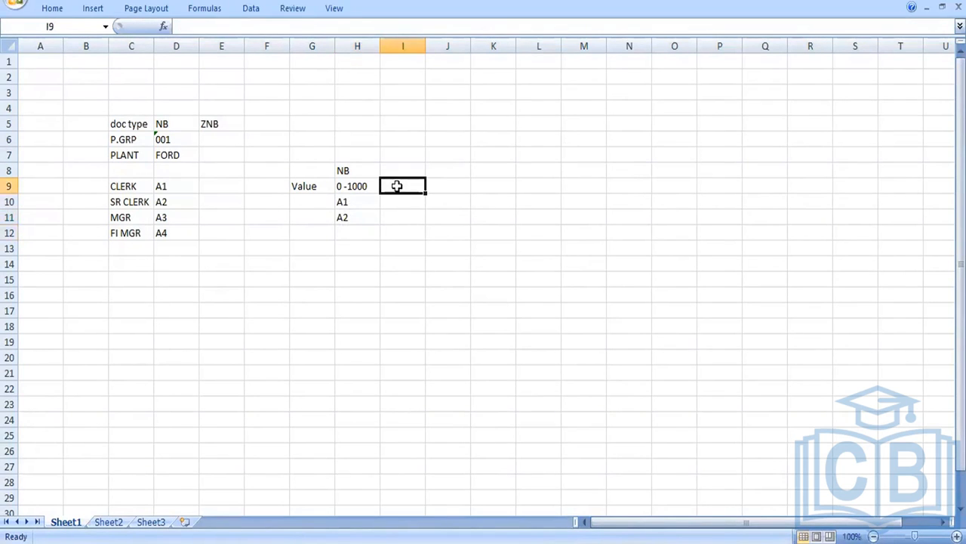
{"action": "type", "text": "0-"}
{"action": "key", "text": "BackSpace"}
{"action": "key", "text": "BackSpace"}
{"action": "type", "text": "1000"}
{"action": "key", "text": "BackSpace"}
{"action": "type", "text": "1 -"}
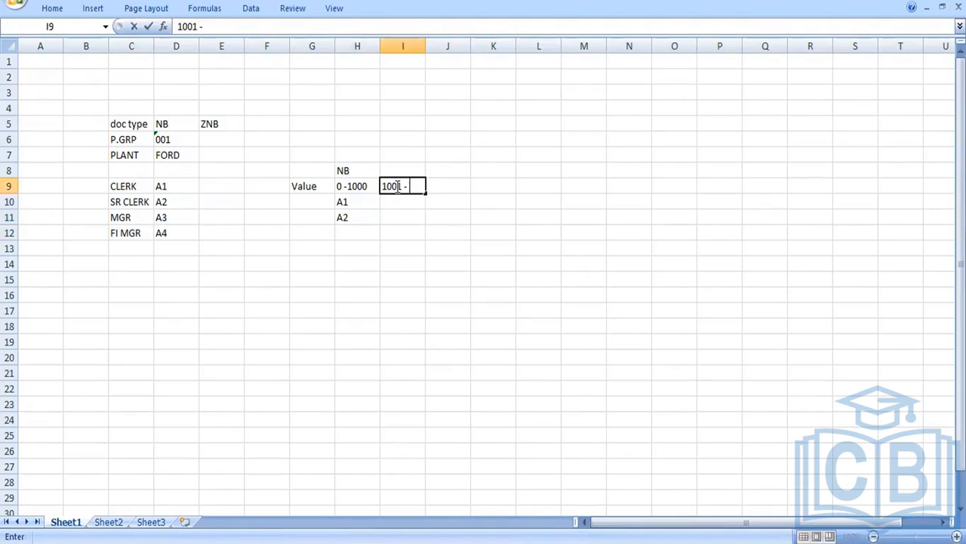
{"action": "type", "text": " 5LAKS"}
List the release codes A1, A2 and A3 in cells I10 to I12 under the second value range.
{"action": "left_click", "coordinate": [401, 204]}
{"action": "type", "text": "A1"}
{"action": "key", "text": "Return"}
{"action": "type", "text": "A2"}
{"action": "key", "text": "Return"}
{"action": "type", "text": "A3"}
{"action": "key", "text": "Return"}
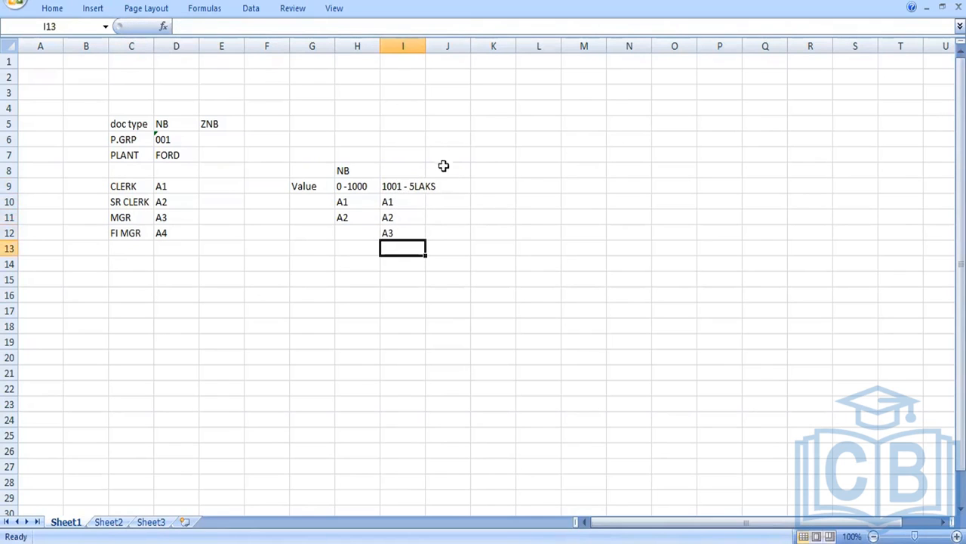
Enter the value range ">5LAKS" in J9 and list the release codes A1, A2, A3 and A4 in J10 to J13.
{"action": "double_click", "coordinate": [457, 185]}
{"action": "type", "text": ">5LAKS"}
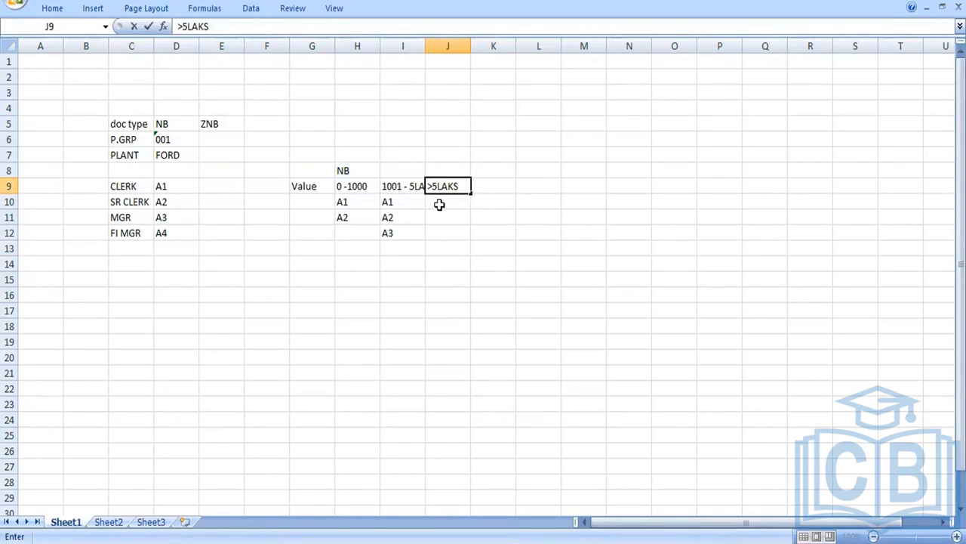
{"action": "key", "text": "Return"}
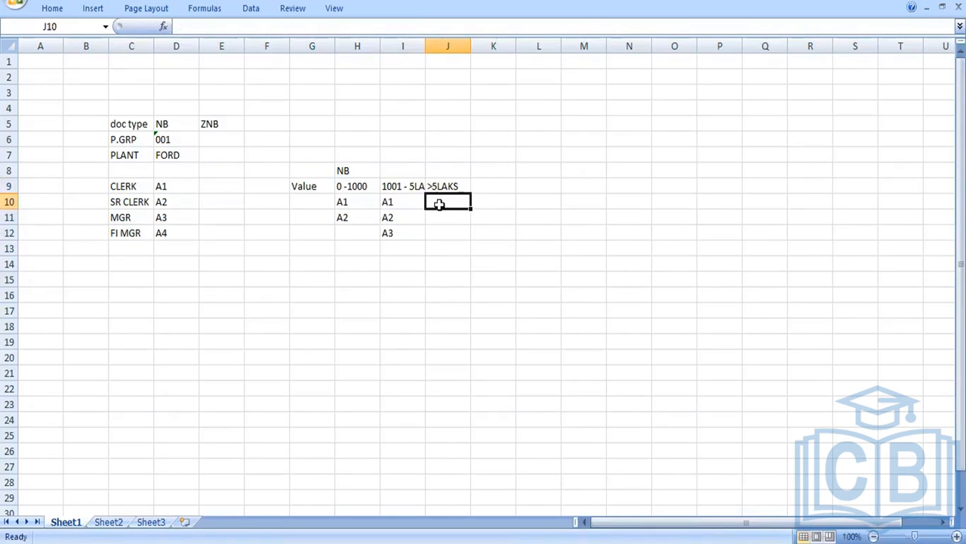
{"action": "type", "text": "A2"}
{"action": "key", "text": "Return"}
{"action": "type", "text": "A2"}
{"action": "key", "text": "Return"}
{"action": "type", "text": "A3"}
{"action": "key", "text": "Return"}
{"action": "type", "text": "A4"}
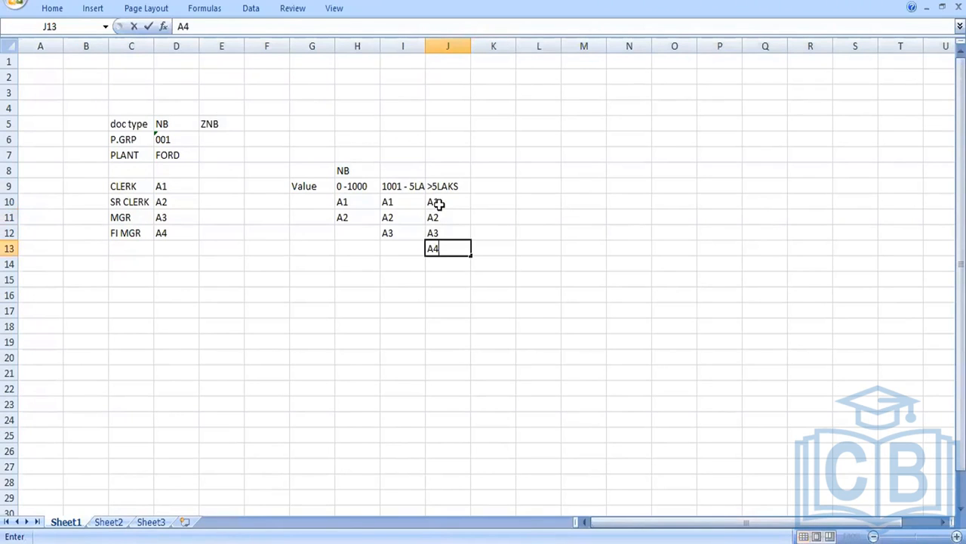
Extend the table heading in H8 to "NB,001,FORD" and autofit the widths of columns I and J.
{"action": "double_click", "coordinate": [349, 170]}
{"action": "type", "text": ",001"}
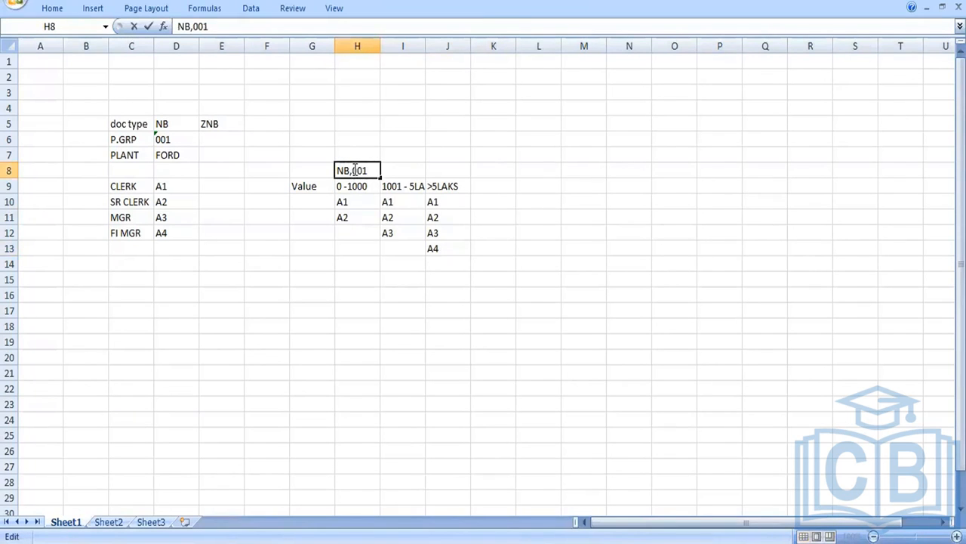
{"action": "type", "text": ",FORD"}
{"action": "left_click", "coordinate": [372, 272]}
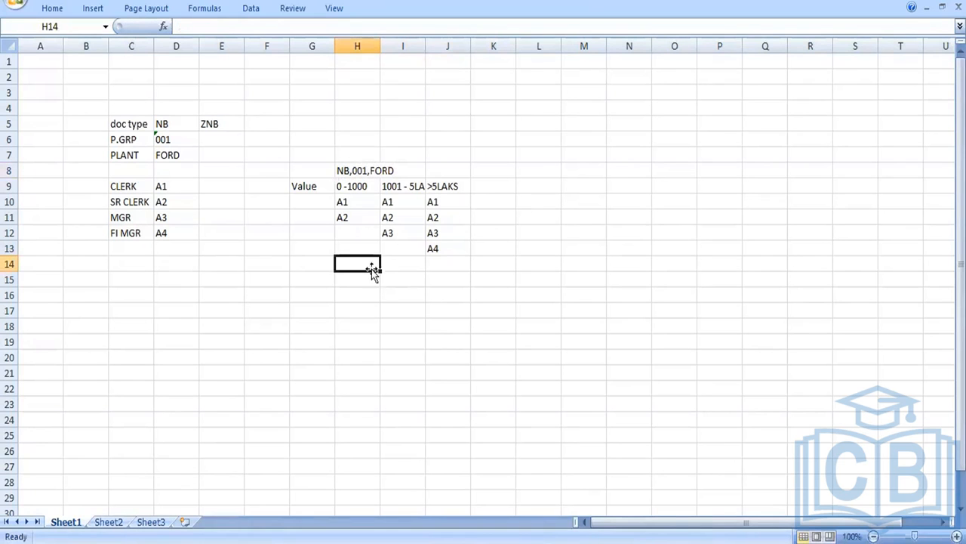
{"action": "double_click", "coordinate": [425, 45]}
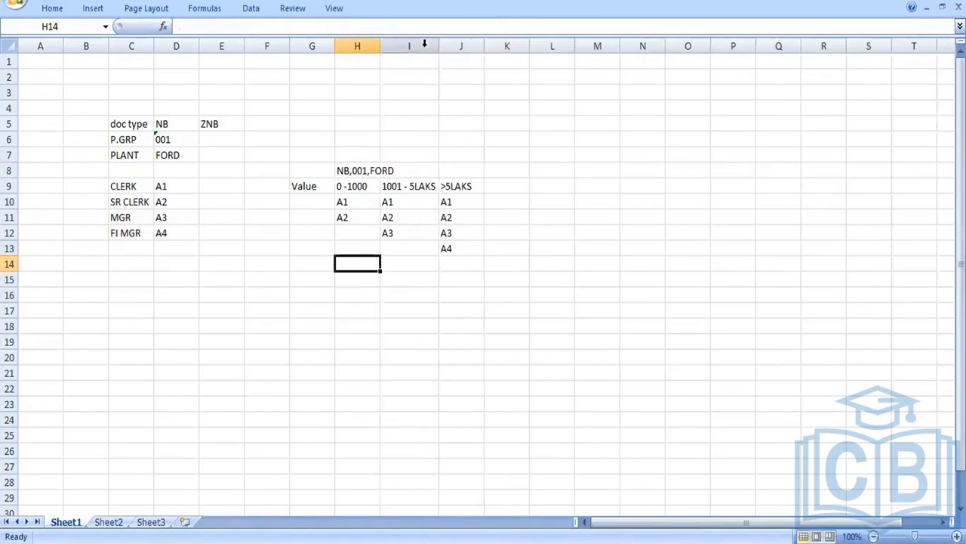
{"action": "double_click", "coordinate": [485, 45]}
{"action": "left_click_drag", "start_coordinate": [355, 186], "coordinate": [466, 250]}
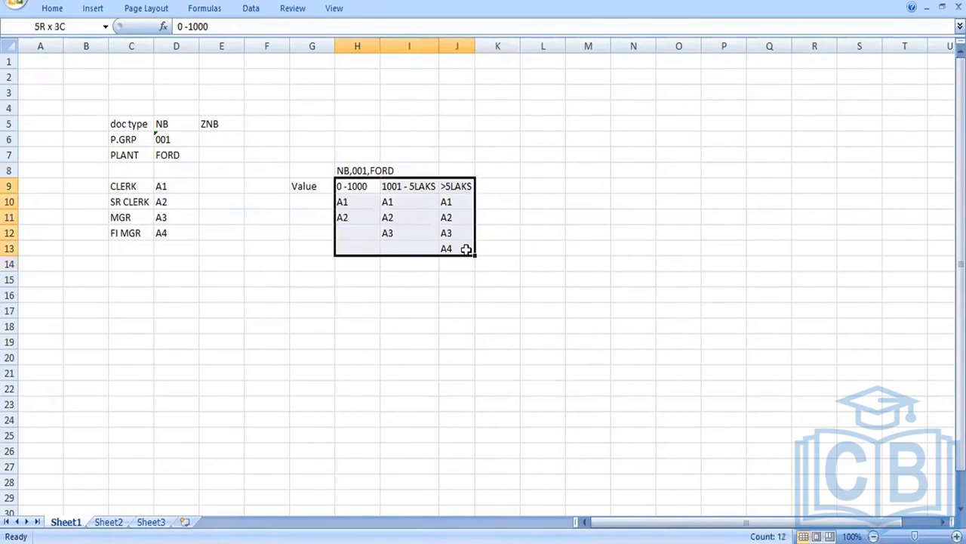
{"action": "left_click", "coordinate": [358, 200]}
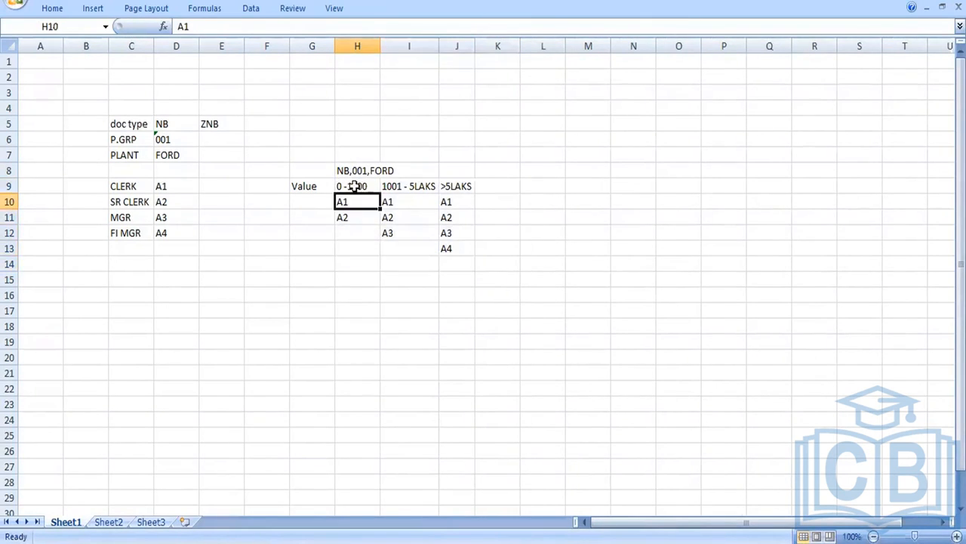
{"action": "left_click", "coordinate": [355, 187]}
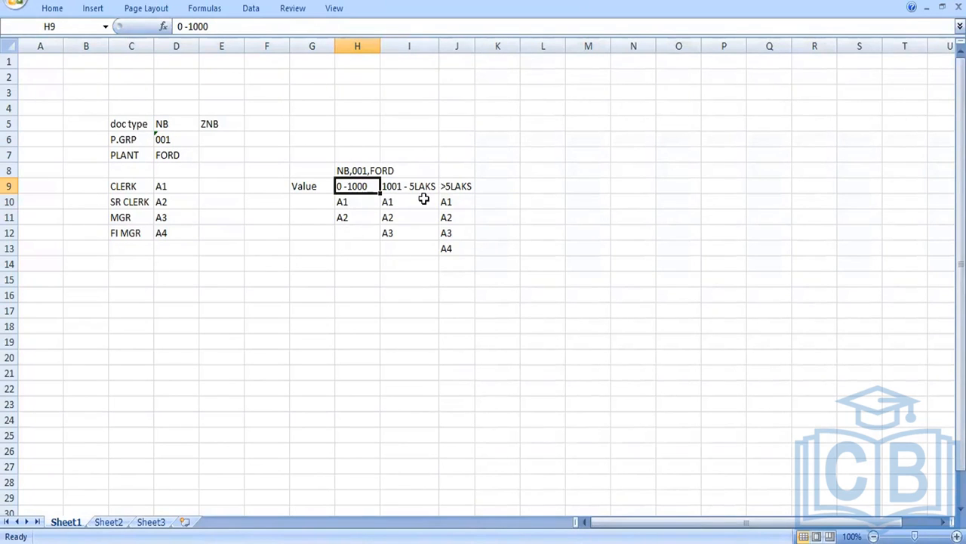
{"action": "left_click_drag", "start_coordinate": [404, 200], "coordinate": [408, 233]}
{"action": "left_click_drag", "start_coordinate": [460, 201], "coordinate": [463, 248]}
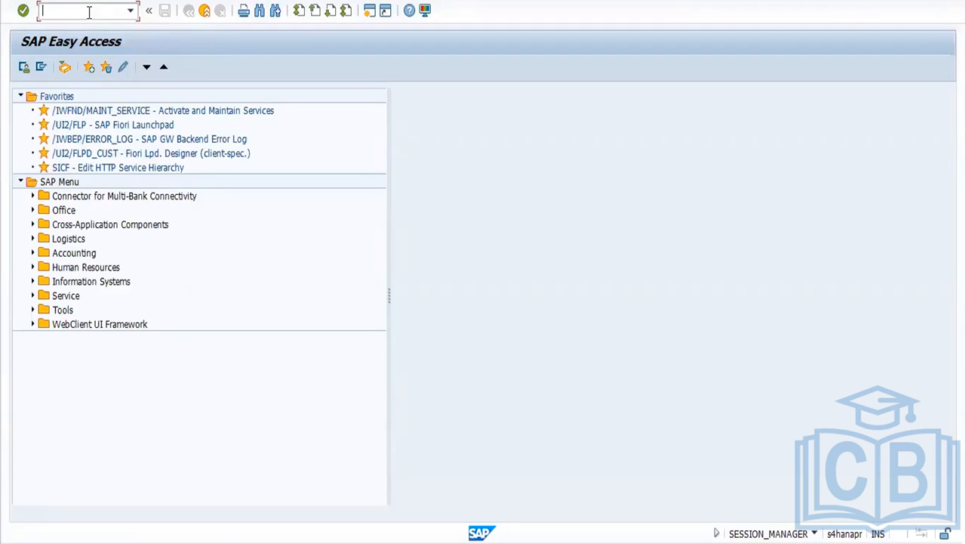
Switch to SAP Easy Access and run transaction SPRO to display the SAP Customizing Implementation Guide.
{"action": "type", "text": "SPRO"}
{"action": "key", "text": "Return"}
{"action": "left_click", "coordinate": [70, 68]}
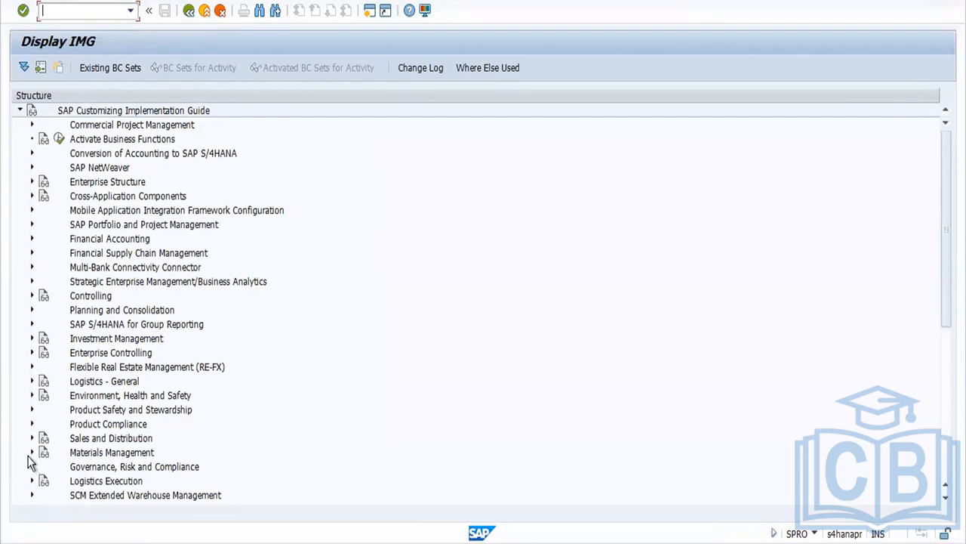
Expand Materials Management, Purchasing, Purchase Requisition and Release Procedure in the implementation guide structure.
{"action": "left_click", "coordinate": [33, 452]}
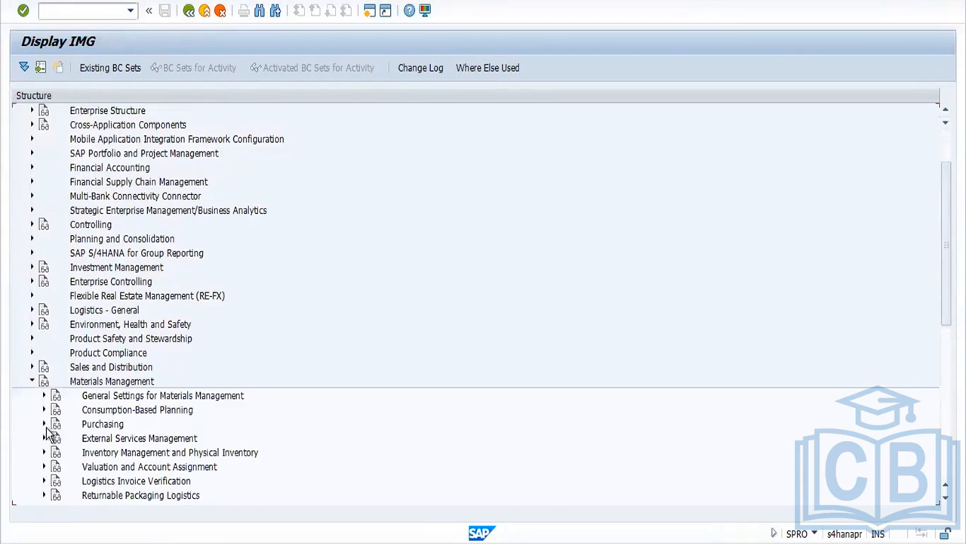
{"action": "left_click", "coordinate": [41, 420]}
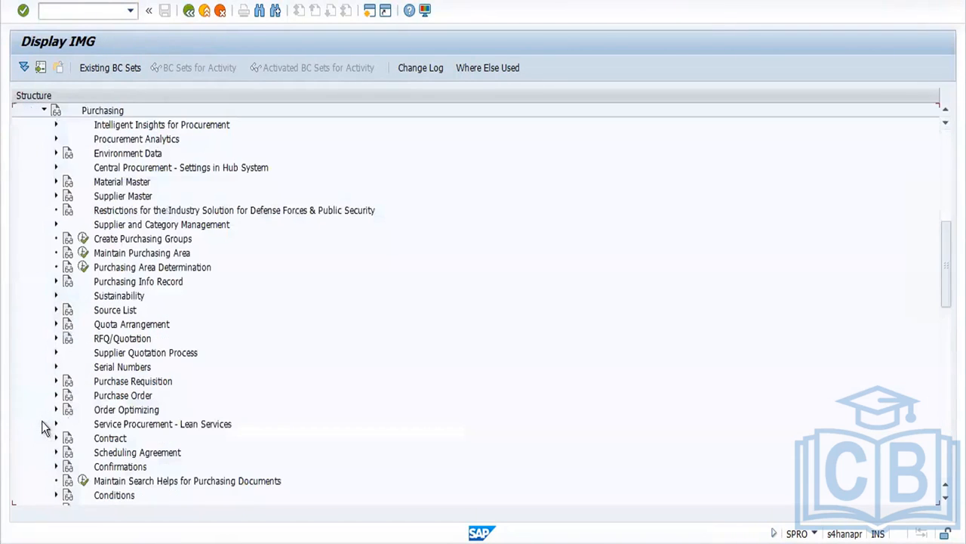
{"action": "left_click", "coordinate": [56, 381]}
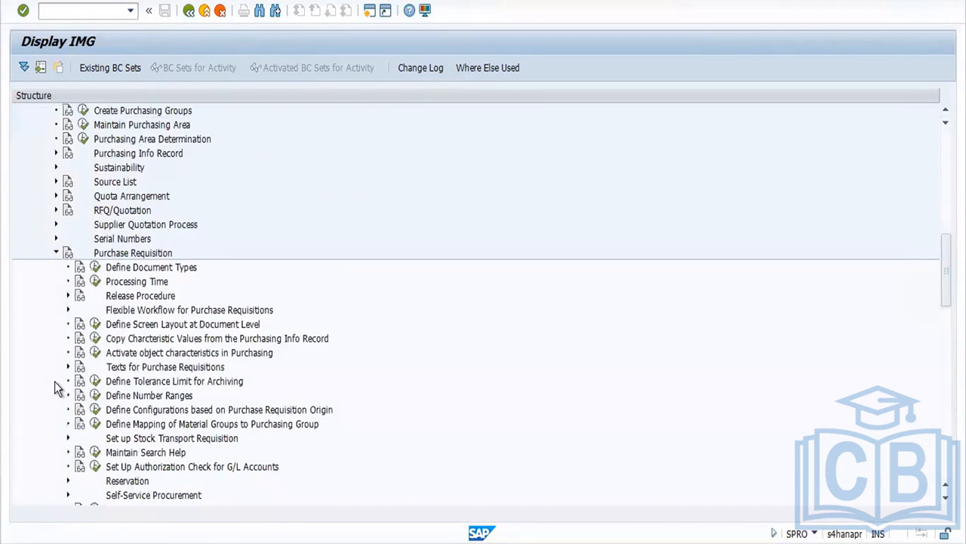
{"action": "left_click", "coordinate": [68, 296]}
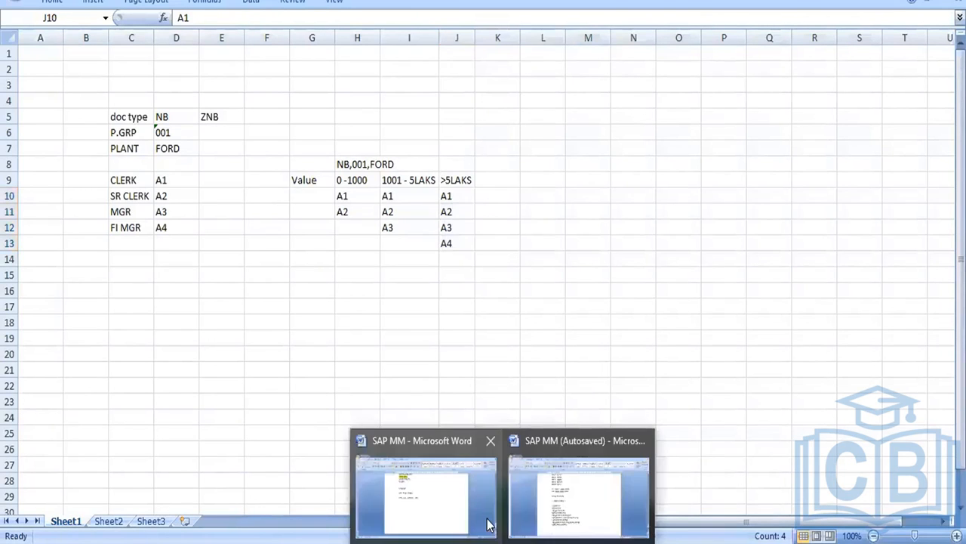
Switch to the SAP MM (Autosaved) Word document and add the lines "WITH CLASSIFICATION" and "WITHOUT CLASSFICATION" below the Approval system line.
{"action": "left_click", "coordinate": [491, 520]}
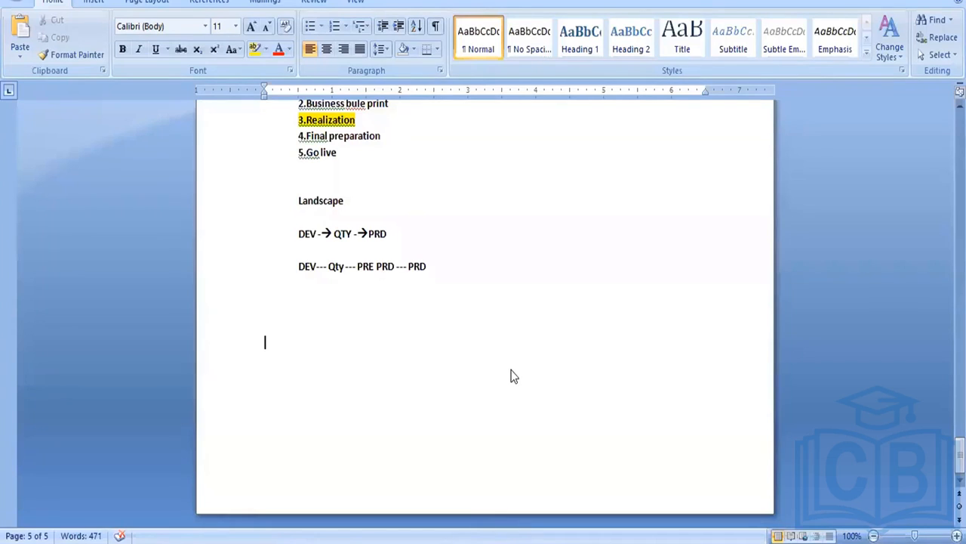
{"action": "mouse_move", "coordinate": [580, 521]}
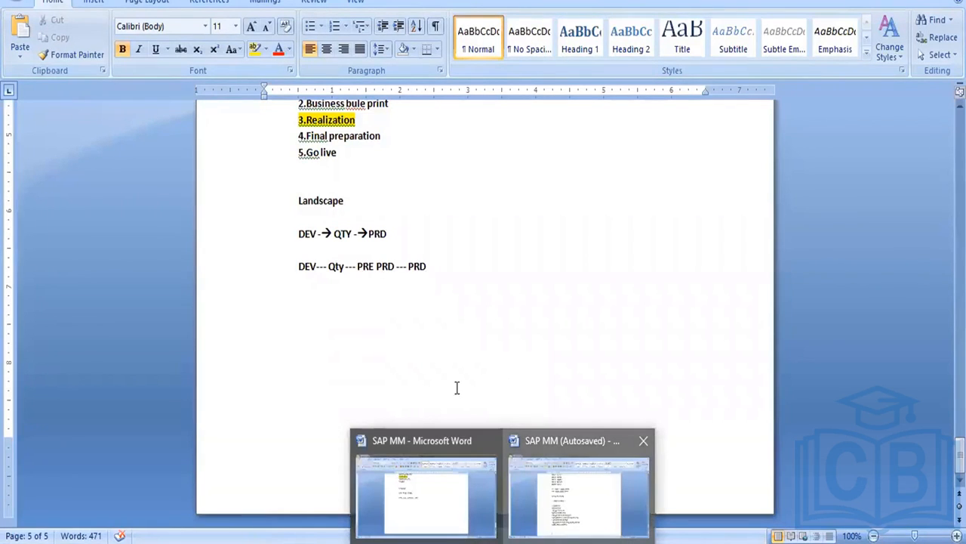
{"action": "left_click", "coordinate": [580, 498]}
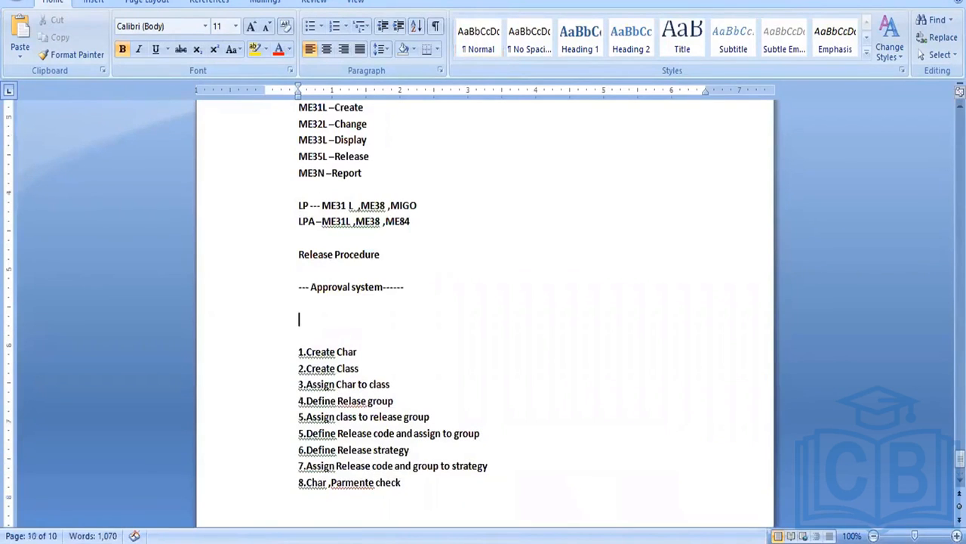
{"action": "type", "text": "WITH CL"}
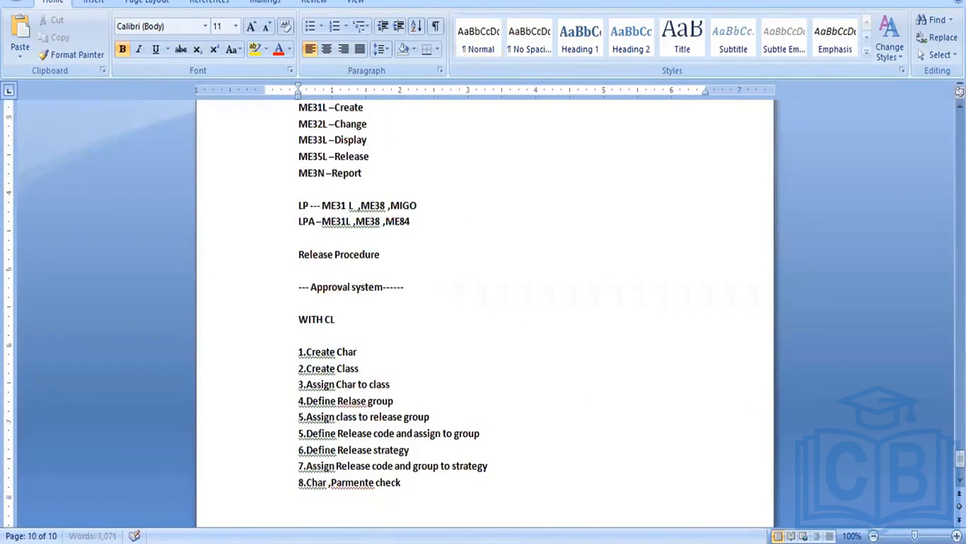
{"action": "type", "text": "ASSIFICATION"}
{"action": "key", "text": "Return"}
{"action": "type", "text": "WITHOUT"}
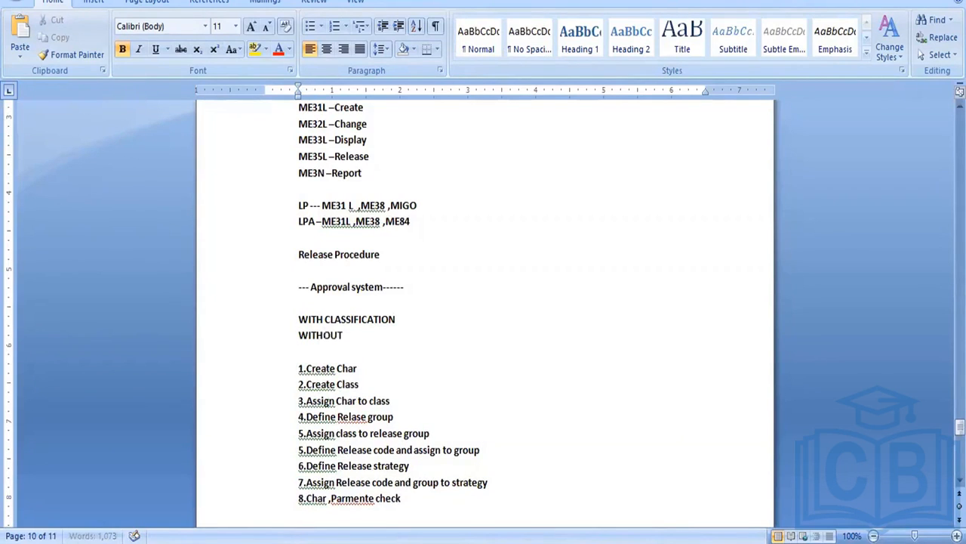
{"action": "type", "text": " CLASSFICATION"}
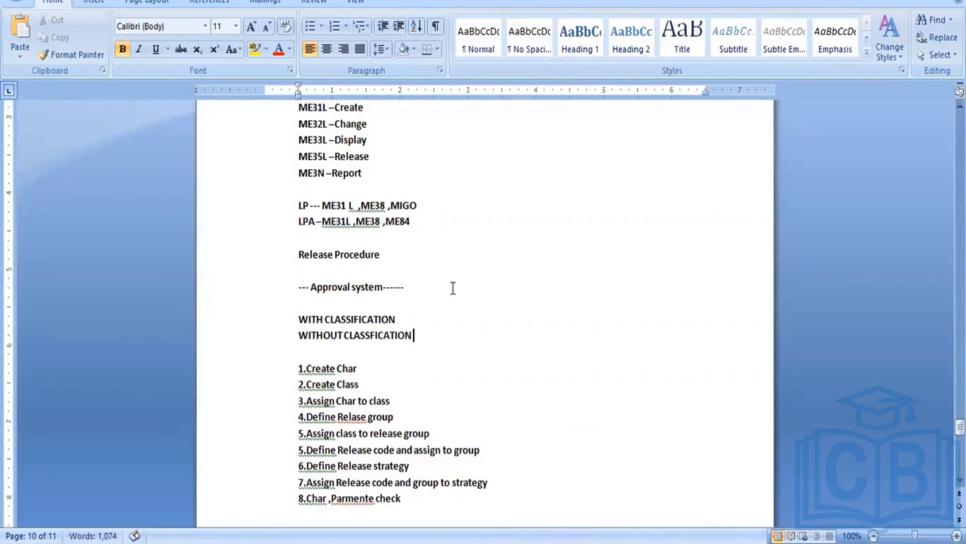
Append "– Header and item level" to the WITH CLASSIFICATION line.
{"action": "left_click", "coordinate": [396, 318]}
{"action": "type", "text": "-"}
{"action": "type", "text": "- H"}
{"action": "type", "text": "eader a"}
{"action": "type", "text": "nd item le"}
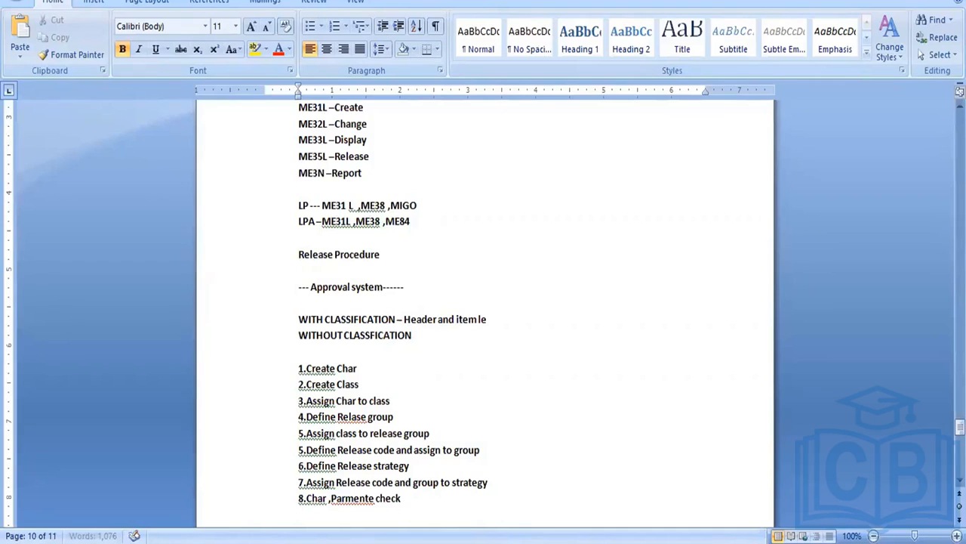
{"action": "type", "text": "vel"}
Append "--Itme level(pr)" to the WITHOUT CLASSFICATION line and "(PO,PR)" to the WITH CLASSIFICATION line.
{"action": "left_click", "coordinate": [417, 336]}
{"action": "type", "text": "--Itme level"}
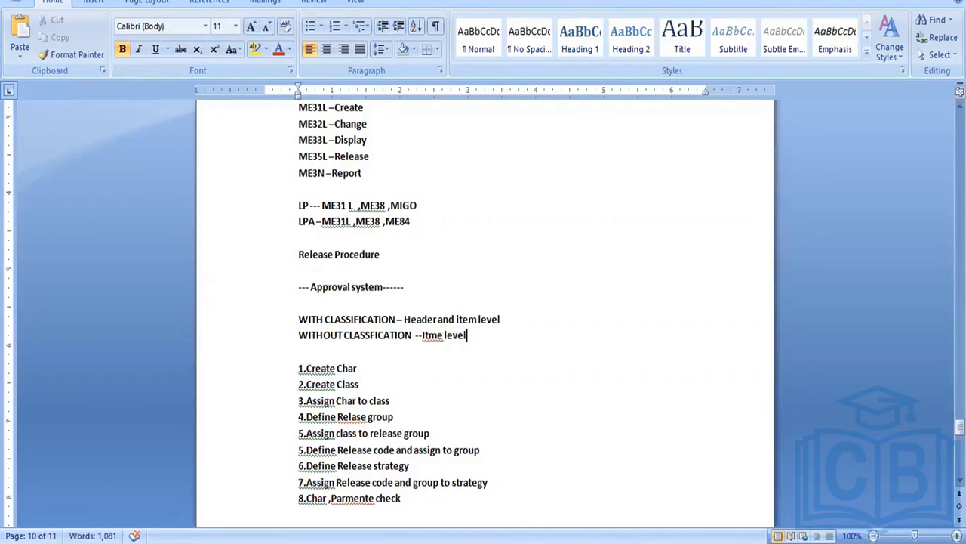
{"action": "type", "text": "(pr)"}
{"action": "left_click", "coordinate": [508, 323]}
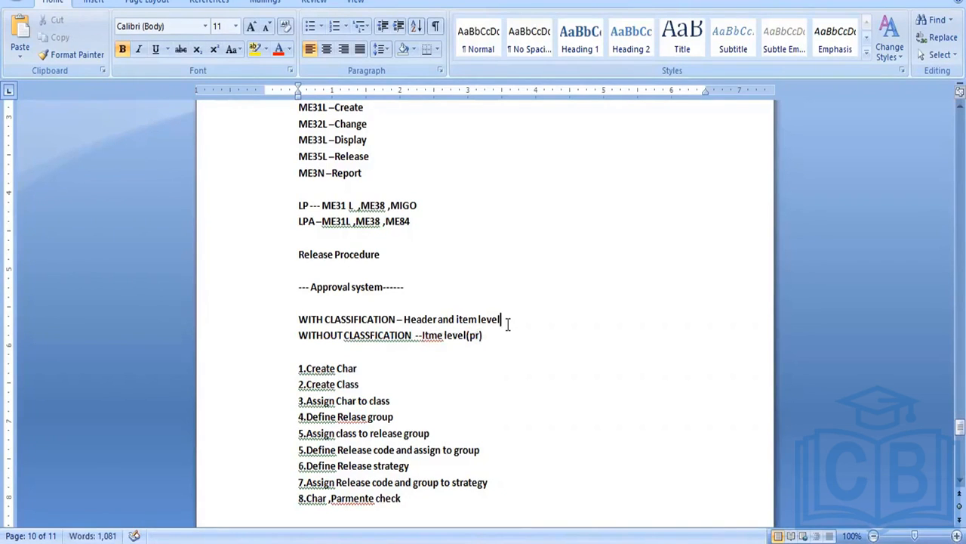
{"action": "type", "text": "(PO,PR)"}
{"action": "left_click_drag", "start_coordinate": [344, 337], "coordinate": [482, 340]}
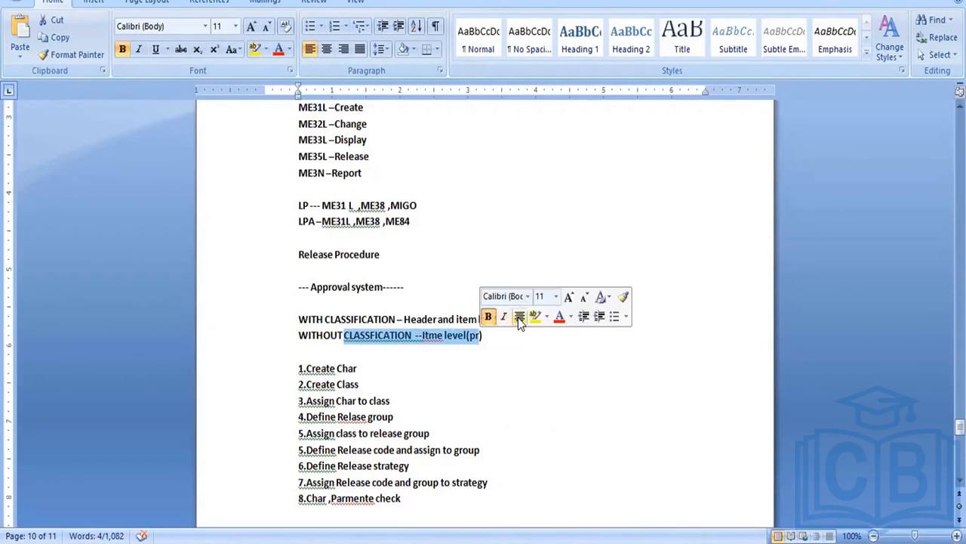
{"action": "left_click", "coordinate": [535, 388]}
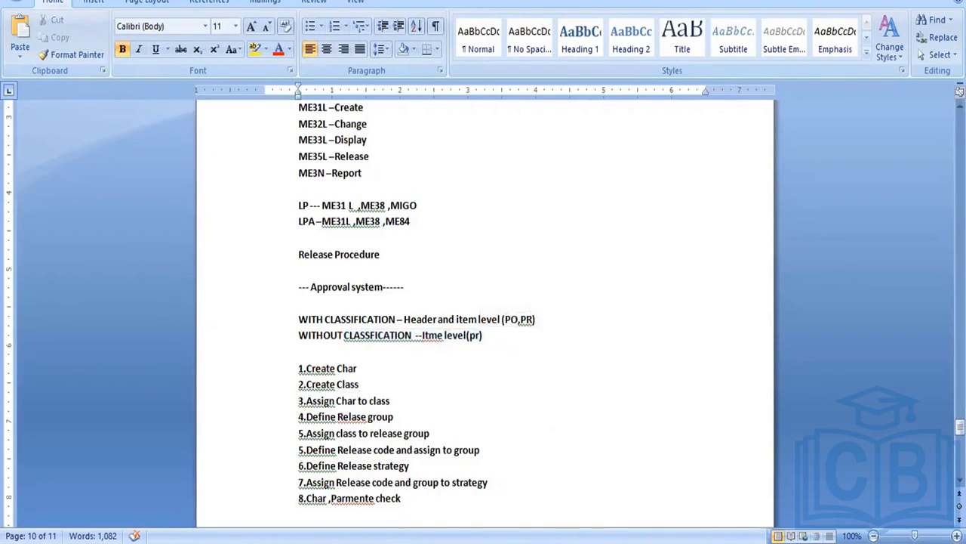
Switch to the SAP implementation guide and expand Procedure with Classification under the purchase requisition Release Procedure.
{"action": "mouse_move", "coordinate": [574, 542]}
{"action": "left_click", "coordinate": [573, 491]}
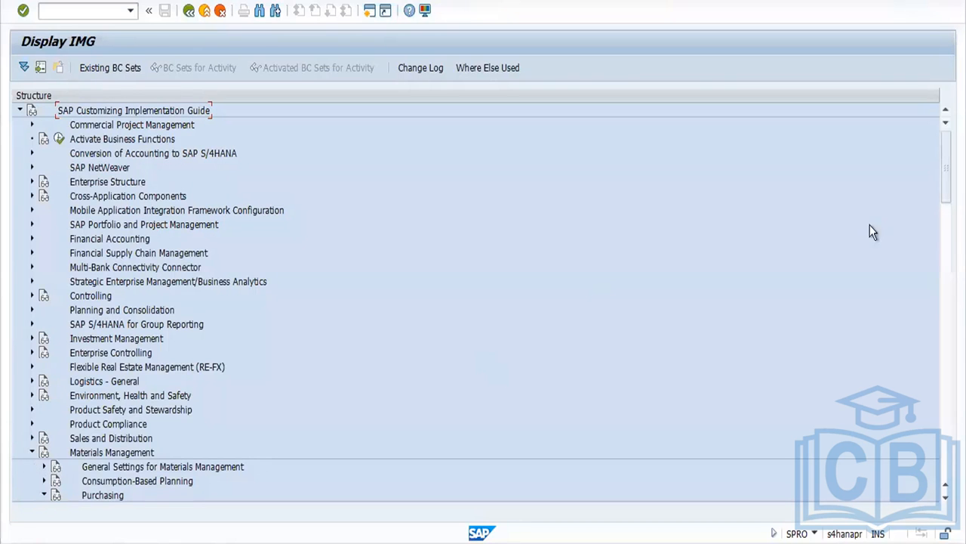
{"action": "scroll", "coordinate": [297, 346], "scroll_direction": "down", "scroll_amount": 10}
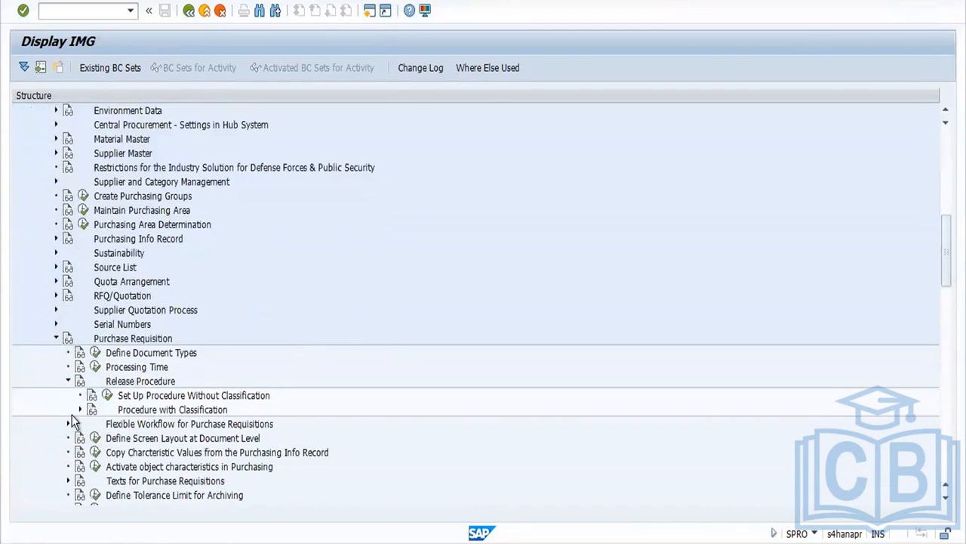
{"action": "left_click", "coordinate": [80, 409]}
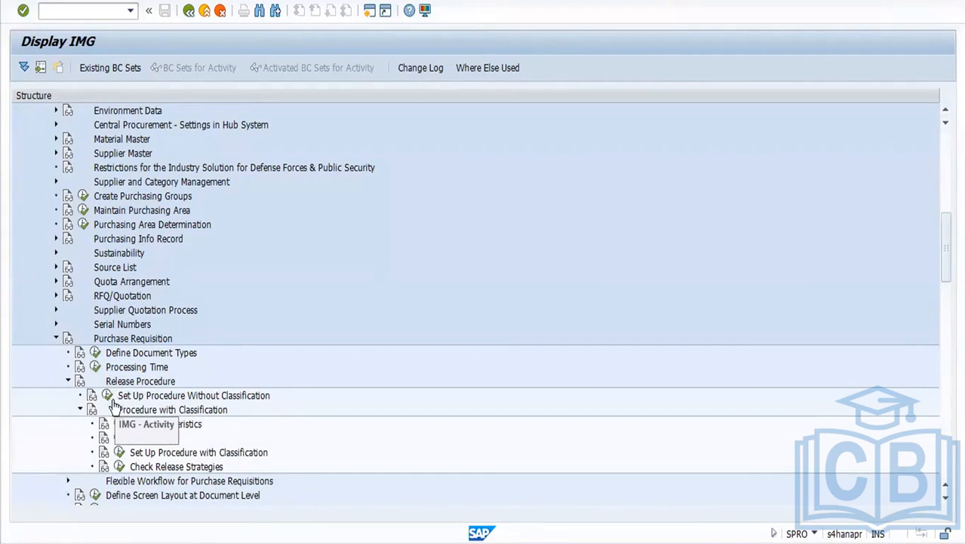
Review the list of activities under Set Up Procedure Without Classification and close it.
{"action": "left_click", "coordinate": [107, 395]}
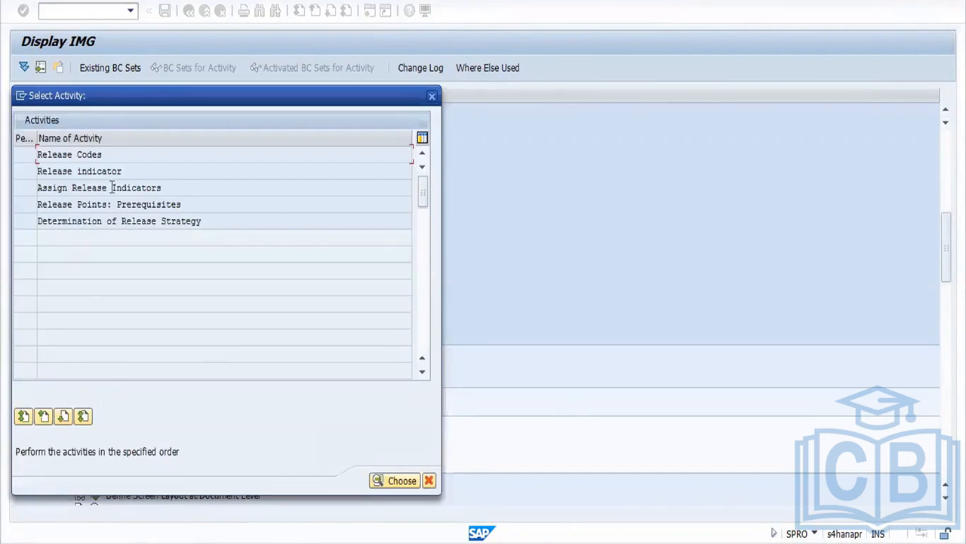
{"action": "left_click_drag", "start_coordinate": [260, 94], "coordinate": [618, 97]}
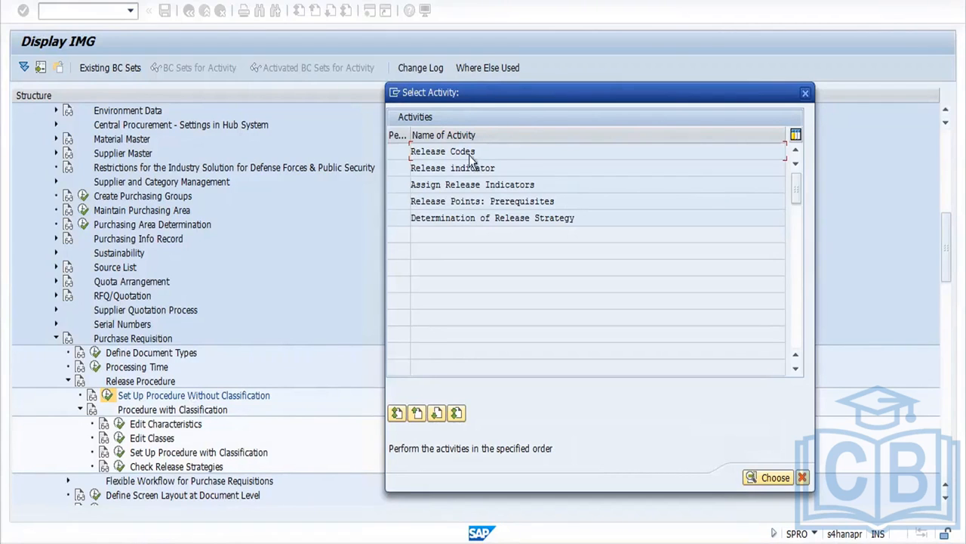
{"action": "left_click", "coordinate": [804, 92]}
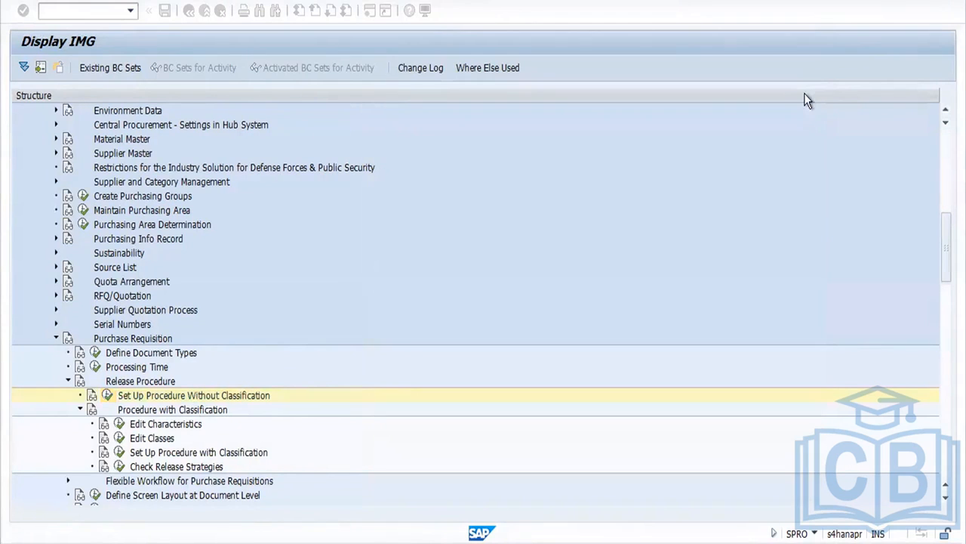
Open Edit Characteristics and create the characteristic PR_DOCTYPE with description PR_DOCTYPE and data type CHAR Character Format.
{"action": "left_click", "coordinate": [120, 428]}
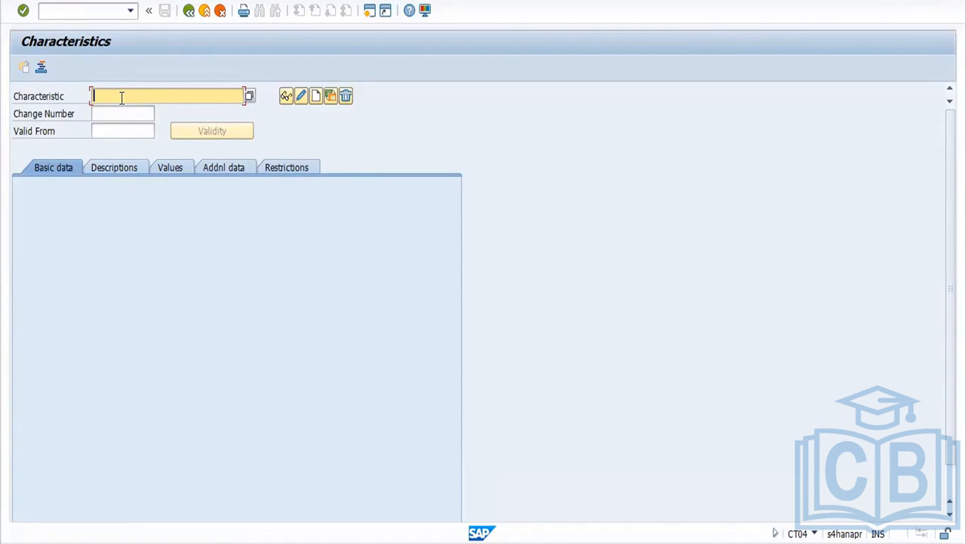
{"action": "type", "text": "PR_DOCTYPE"}
{"action": "left_click", "coordinate": [315, 97]}
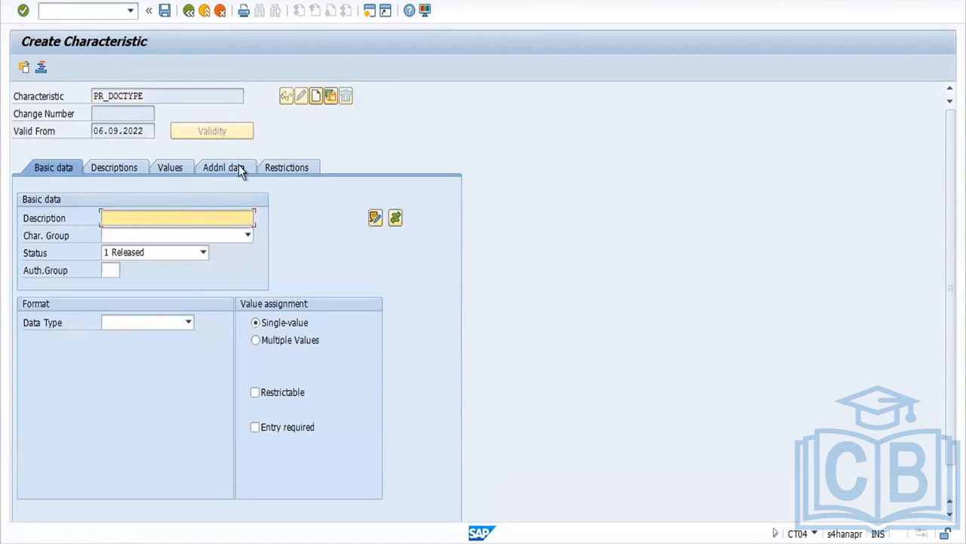
{"action": "type", "text": "PR_DOCTYPE"}
{"action": "left_click", "coordinate": [160, 327]}
{"action": "left_click", "coordinate": [188, 322]}
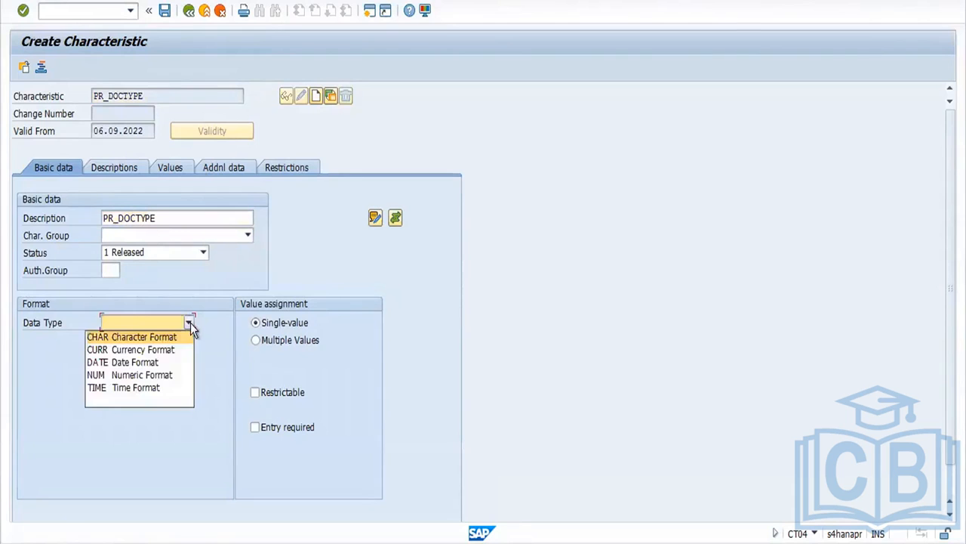
{"action": "left_click", "coordinate": [164, 338]}
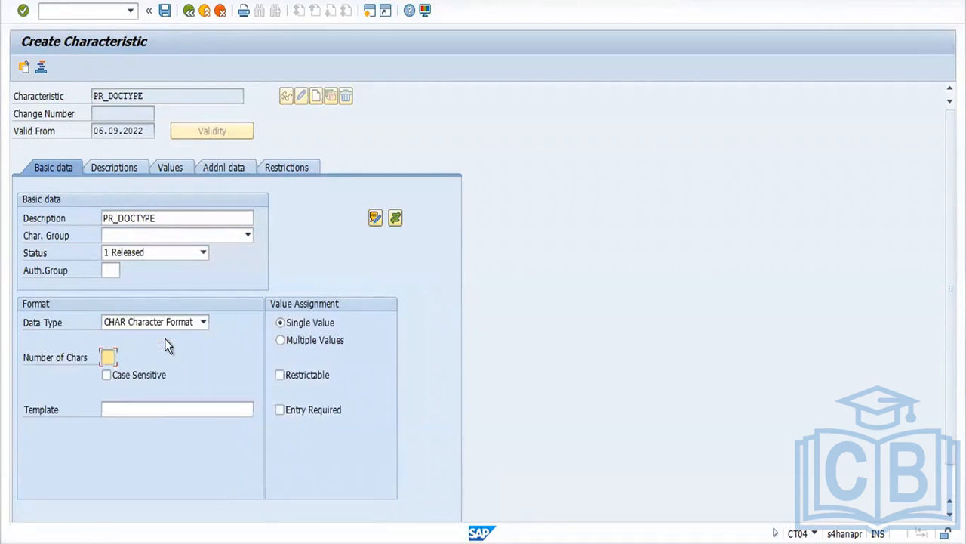
Open a new SAP session, run transaction SE16N and enter EBAN as the table.
{"action": "left_click", "coordinate": [370, 10]}
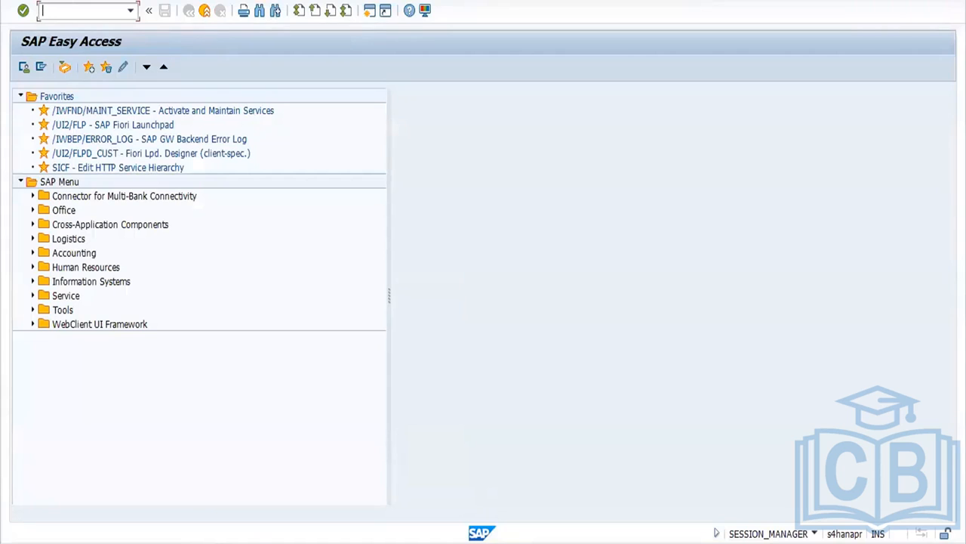
{"action": "type", "text": "SE16N"}
{"action": "key", "text": "Return"}
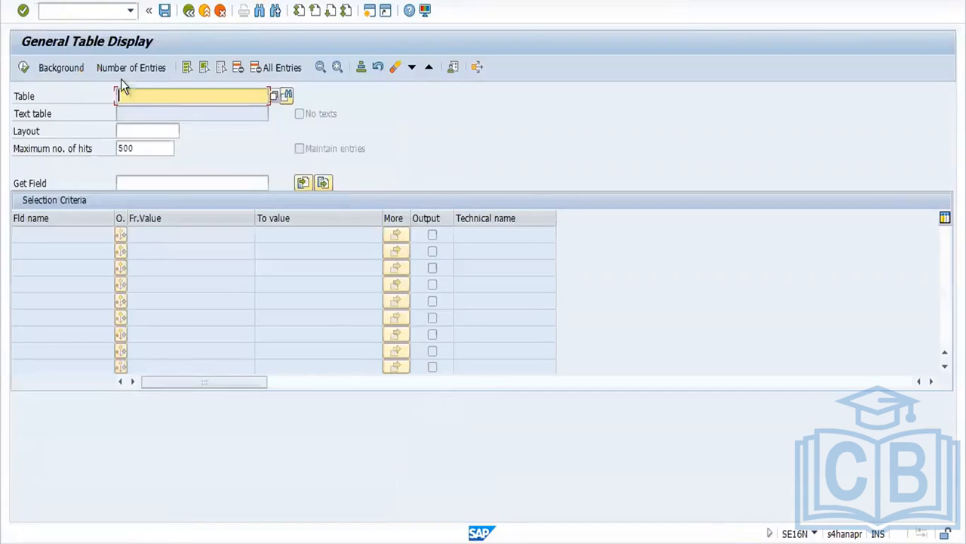
{"action": "type", "text": "EBAN"}
Switch the session to transaction SE11 and display the fields of database table EBAN.
{"action": "left_click", "coordinate": [101, 14]}
{"action": "type", "text": "/N"}
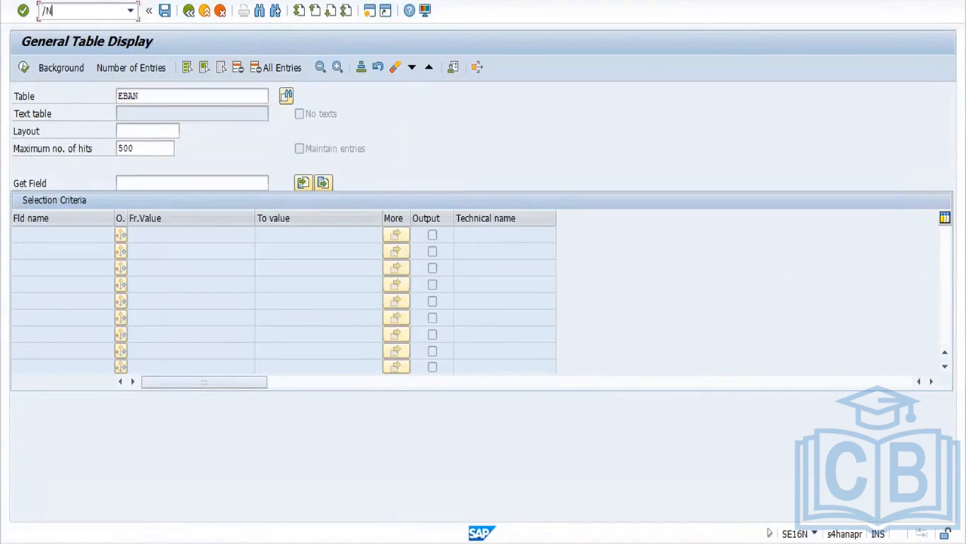
{"action": "type", "text": "SE11"}
{"action": "key", "text": "Return"}
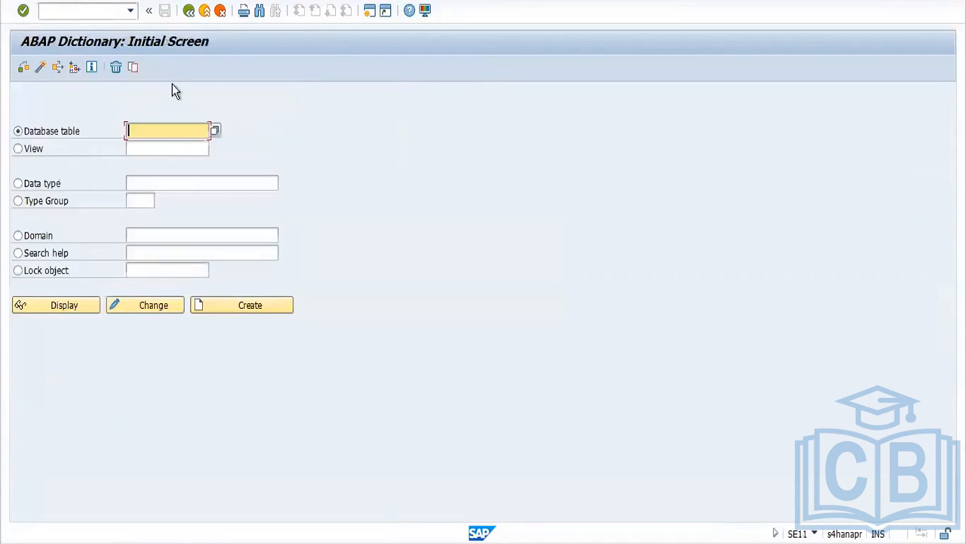
{"action": "type", "text": "EBAN"}
{"action": "key", "text": "ctrl+a"}
{"action": "left_click", "coordinate": [80, 300]}
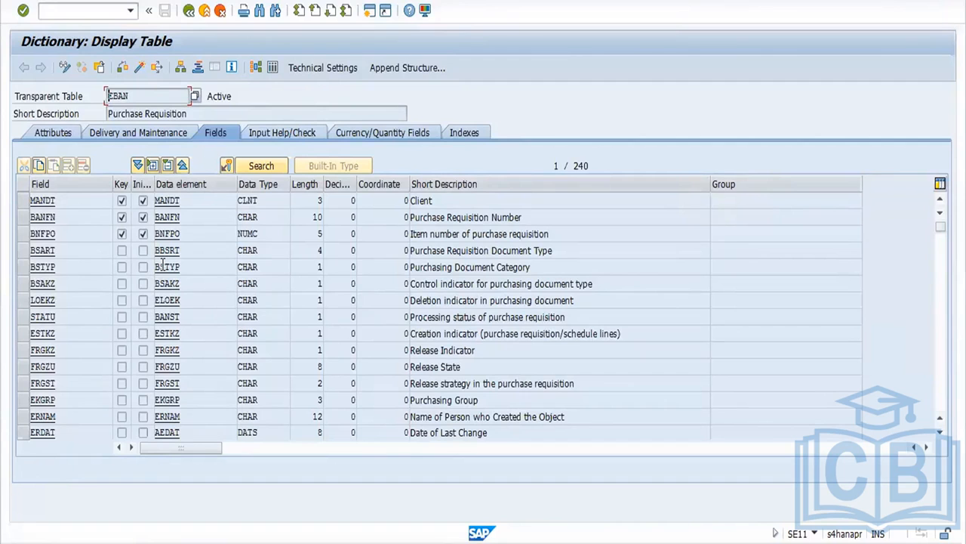
Check the name and data type of the purchase requisition document type field BSART and copy its length.
{"action": "left_click_drag", "start_coordinate": [479, 250], "coordinate": [521, 250]}
{"action": "left_click_drag", "start_coordinate": [445, 266], "coordinate": [427, 260]}
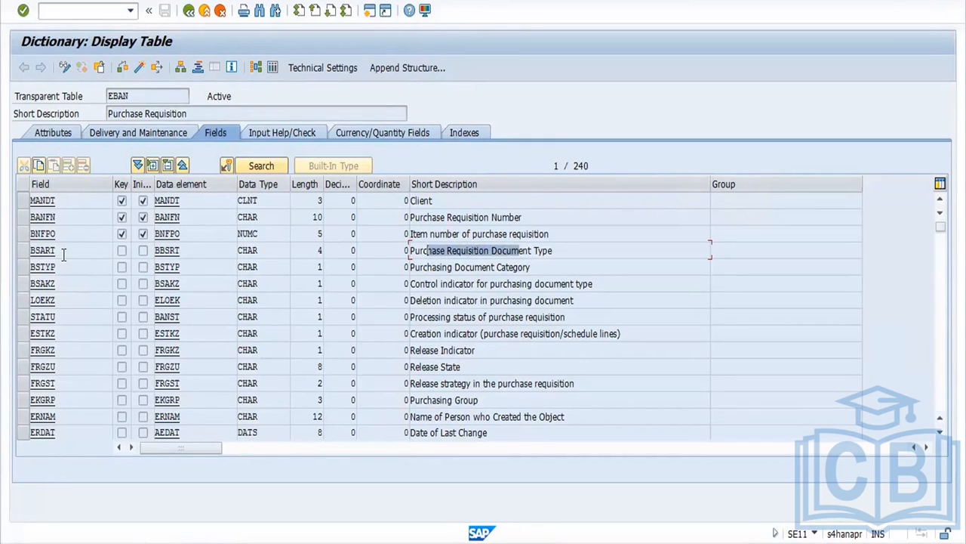
{"action": "double_click", "coordinate": [31, 255]}
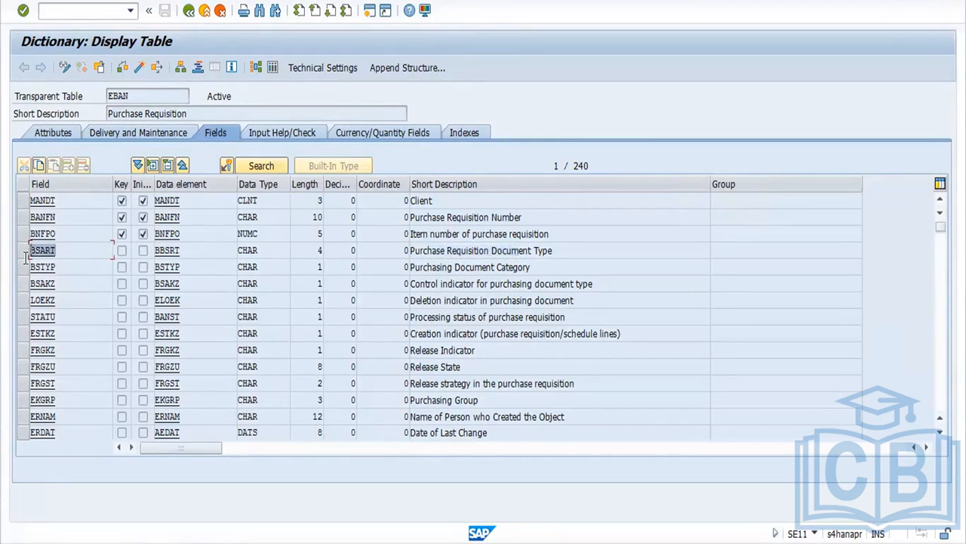
{"action": "double_click", "coordinate": [264, 250]}
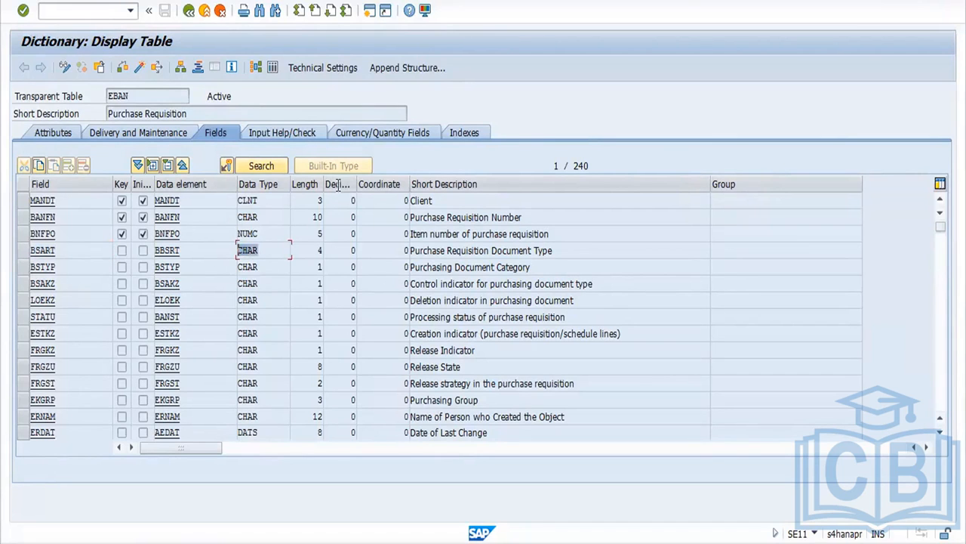
{"action": "double_click", "coordinate": [317, 250]}
{"action": "key", "text": "ctrl+c"}
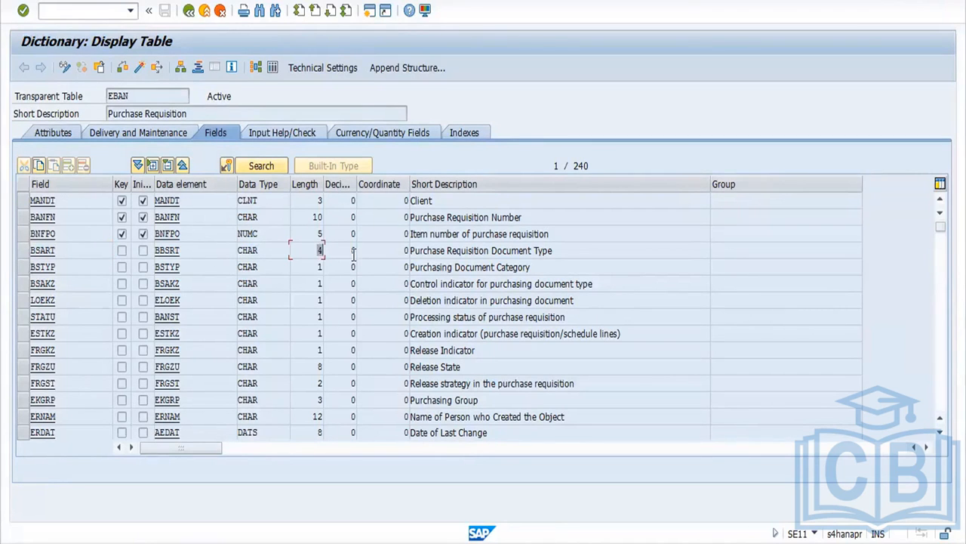
Return to the PR_DOCTYPE characteristic, set the number of characters to 4 and allow multiple values.
{"action": "key", "text": "alt+Tab"}
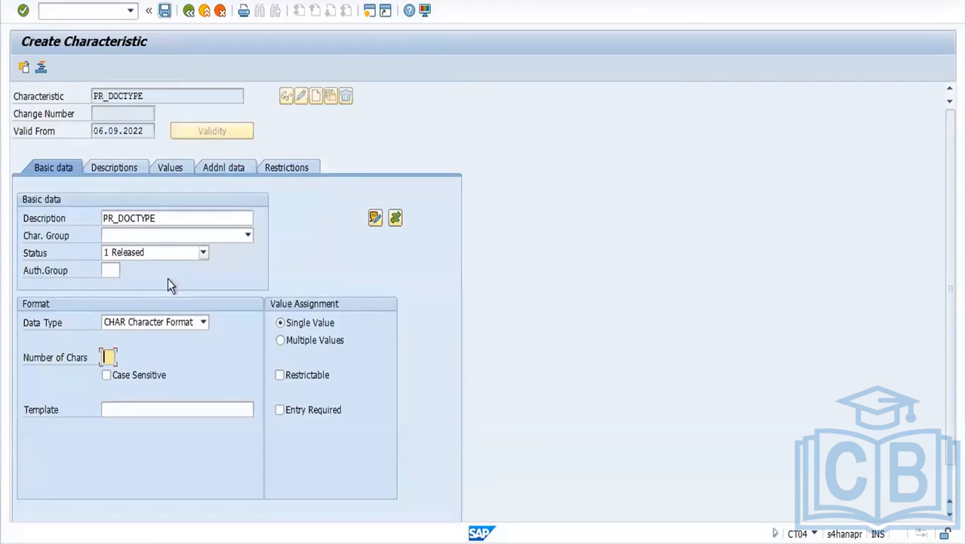
{"action": "key", "text": "ctrl+v"}
{"action": "left_click", "coordinate": [322, 341]}
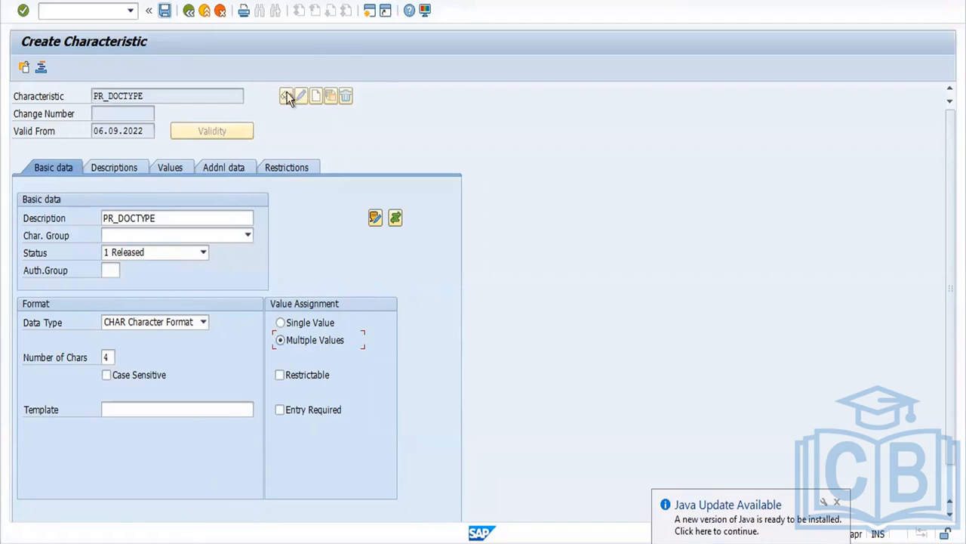
Restrict the PR_DOCTYPE characteristic to class type 032 and check the class type's description.
{"action": "left_click", "coordinate": [289, 167]}
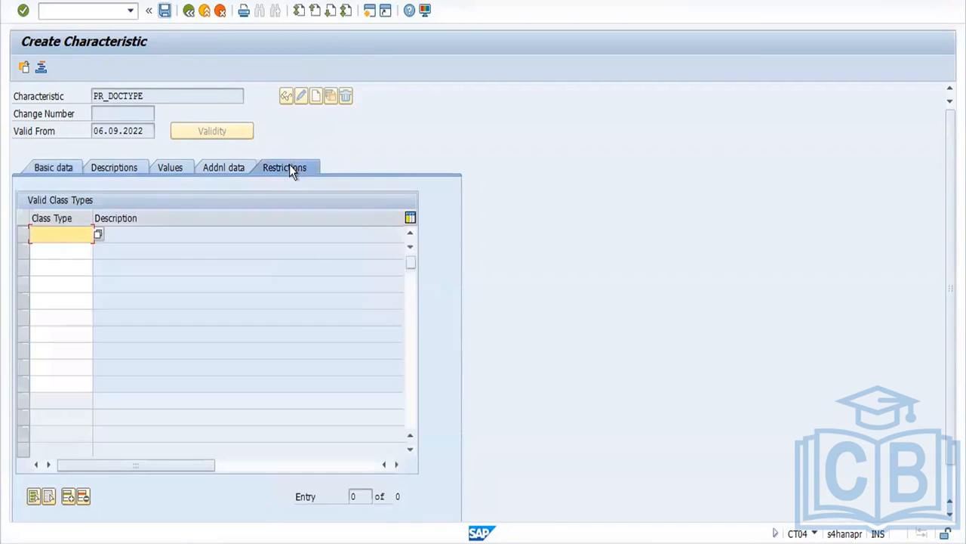
{"action": "type", "text": "032"}
{"action": "key", "text": "Return"}
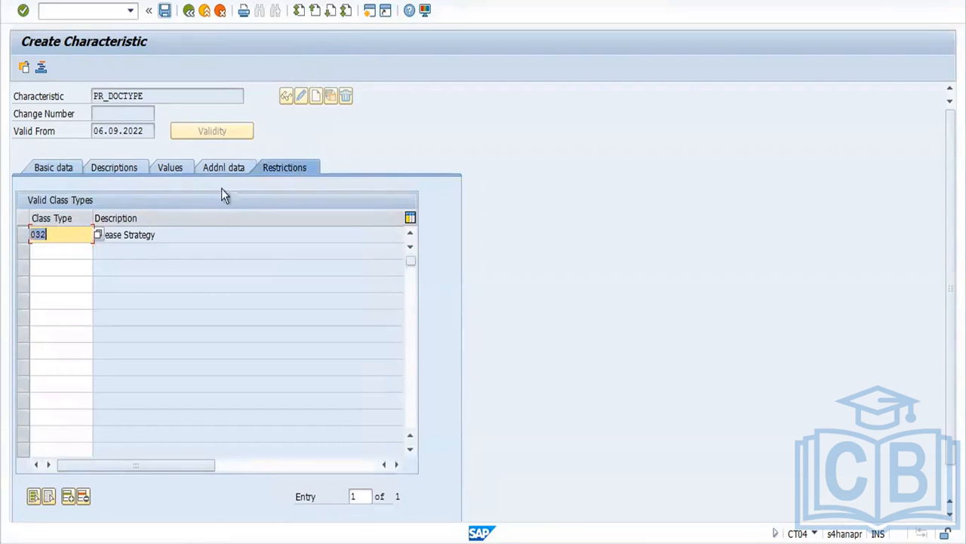
{"action": "left_click", "coordinate": [155, 234]}
{"action": "left_click_drag", "start_coordinate": [123, 235], "coordinate": [75, 233]}
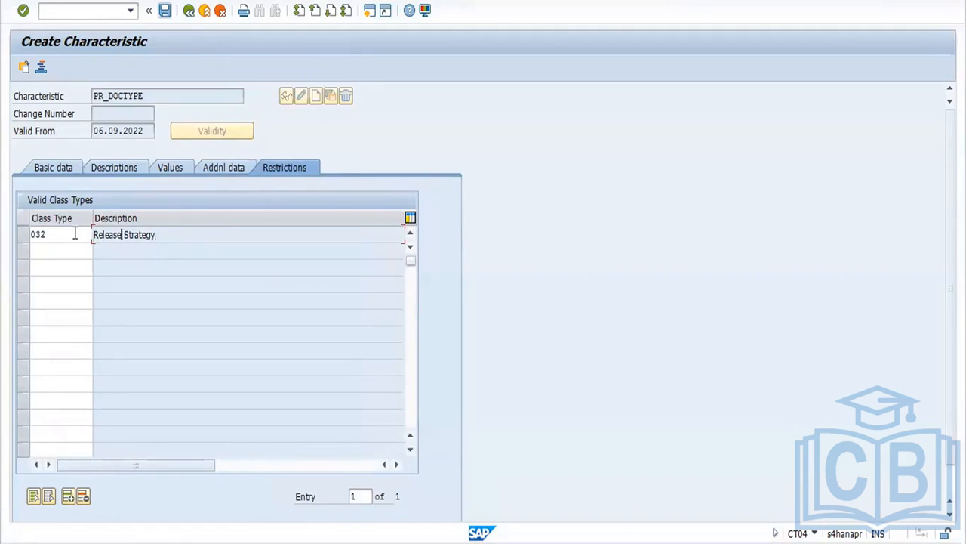
Link the PR_DOCTYPE characteristic to table CEBAN, field BSART, accept the dictionary format data, and save the characteristic.
{"action": "left_click", "coordinate": [234, 171]}
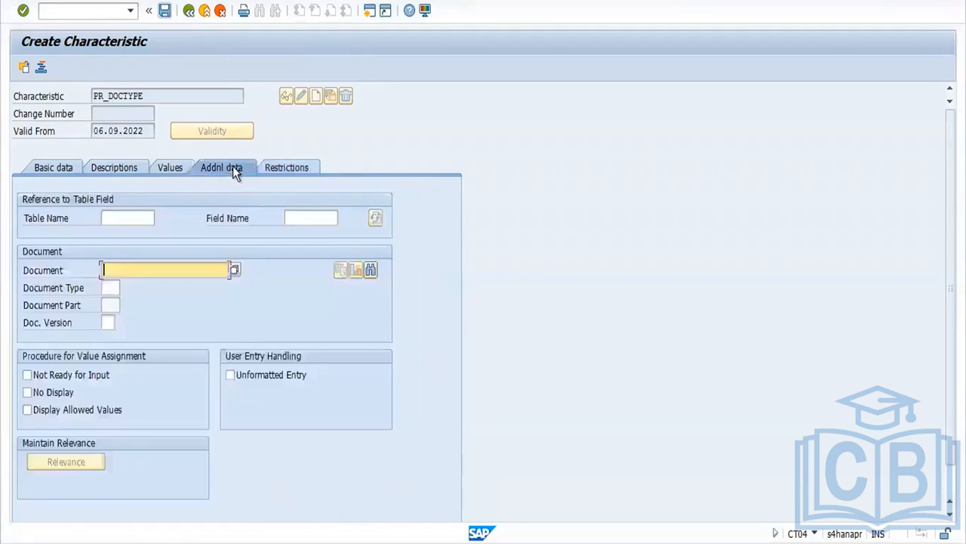
{"action": "left_click", "coordinate": [120, 218]}
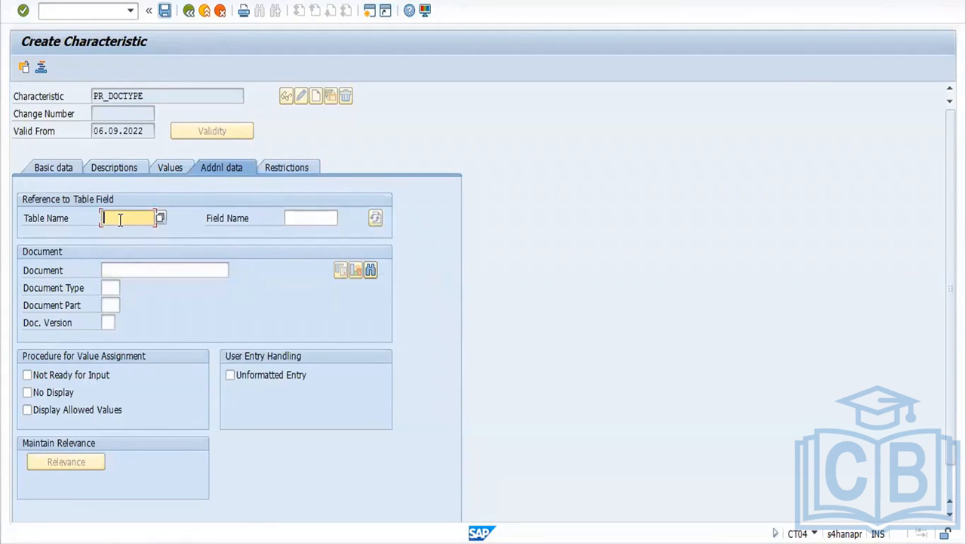
{"action": "type", "text": "CEBAN"}
{"action": "left_click_drag", "start_coordinate": [102, 219], "coordinate": [140, 219]}
{"action": "left_click", "coordinate": [305, 219]}
{"action": "type", "text": "BSART"}
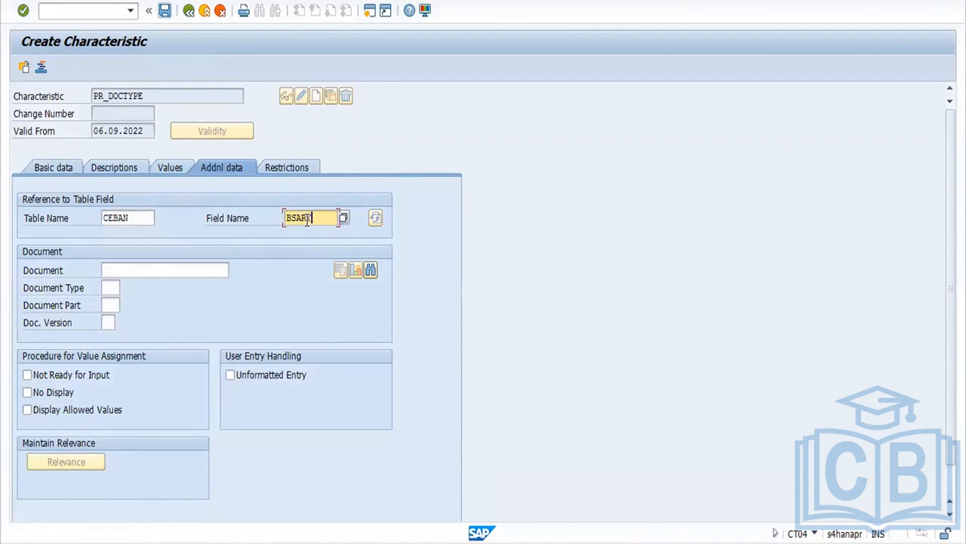
{"action": "key", "text": "Return"}
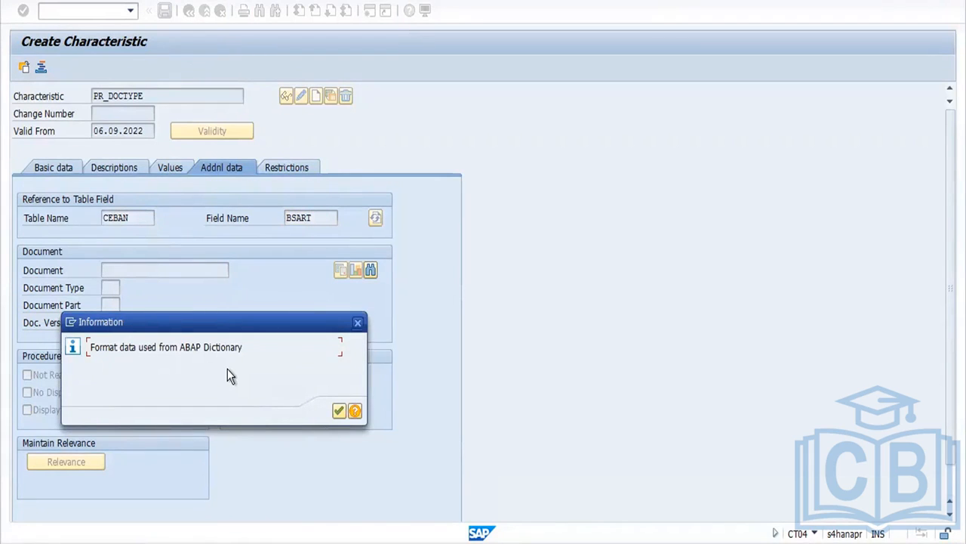
{"action": "left_click", "coordinate": [337, 410]}
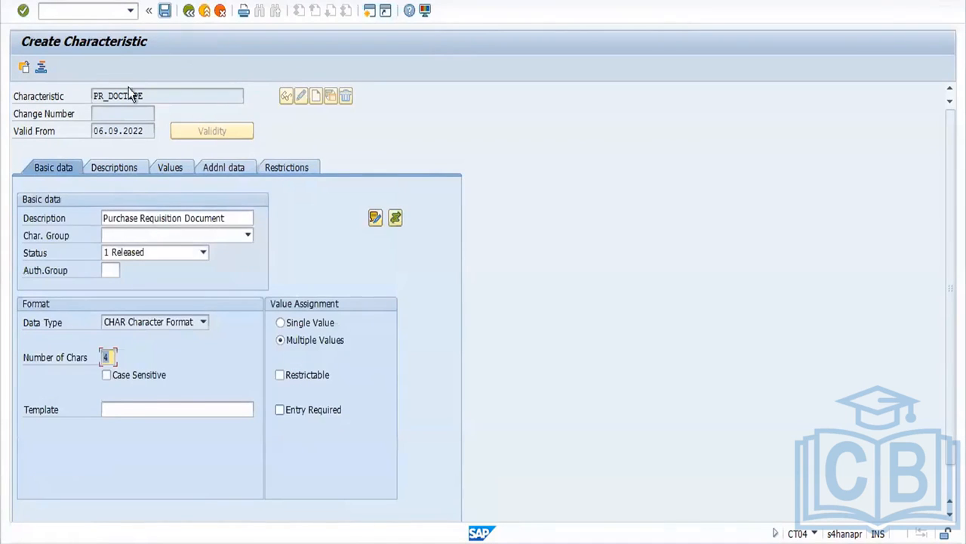
{"action": "left_click", "coordinate": [165, 10]}
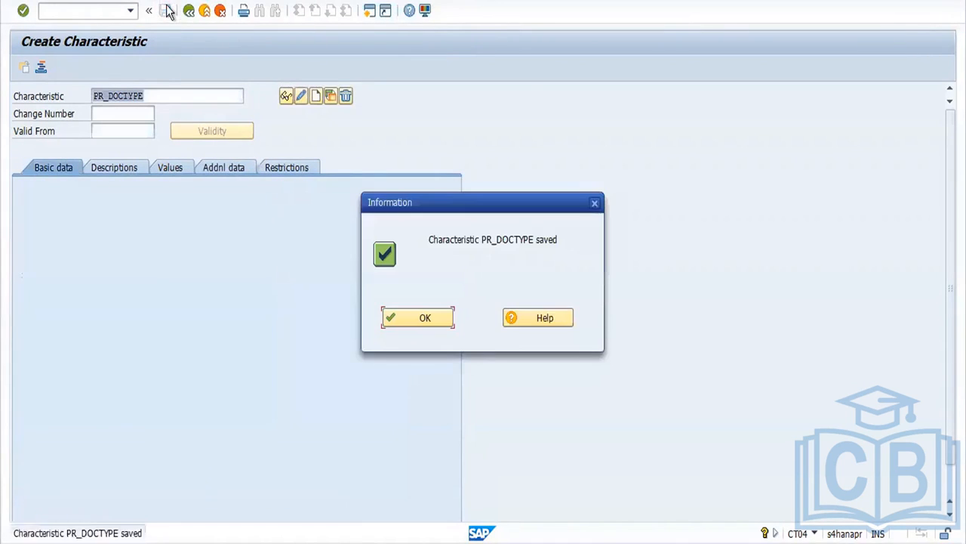
{"action": "left_click", "coordinate": [447, 321]}
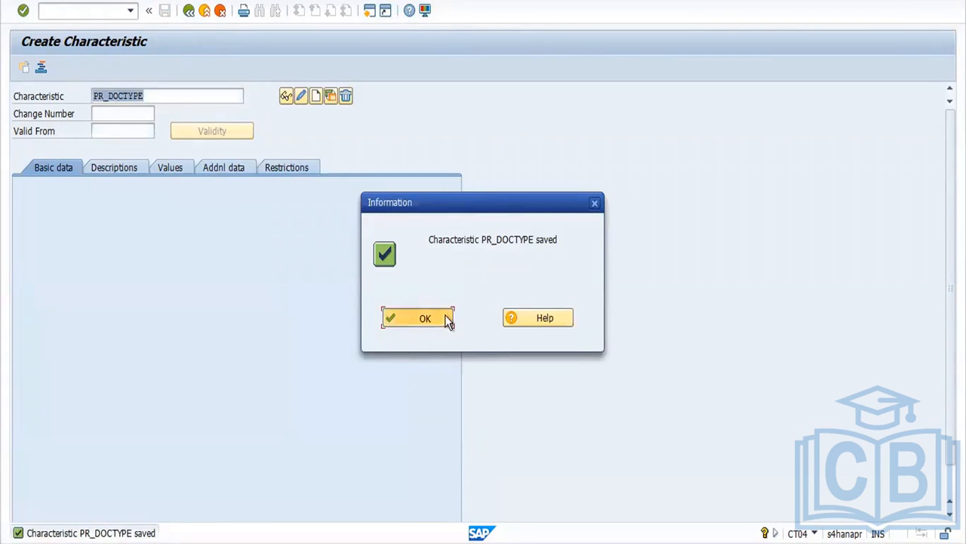
Start creating a new characteristic named PR_PLANT.
{"action": "left_click", "coordinate": [150, 94]}
{"action": "key", "text": "BackSpace"}
{"action": "key", "text": "BackSpace"}
{"action": "key", "text": "BackSpace"}
{"action": "key", "text": "BackSpace"}
{"action": "key", "text": "BackSpace"}
{"action": "key", "text": "BackSpace"}
{"action": "key", "text": "BackSpace"}
{"action": "type", "text": "Plant"}
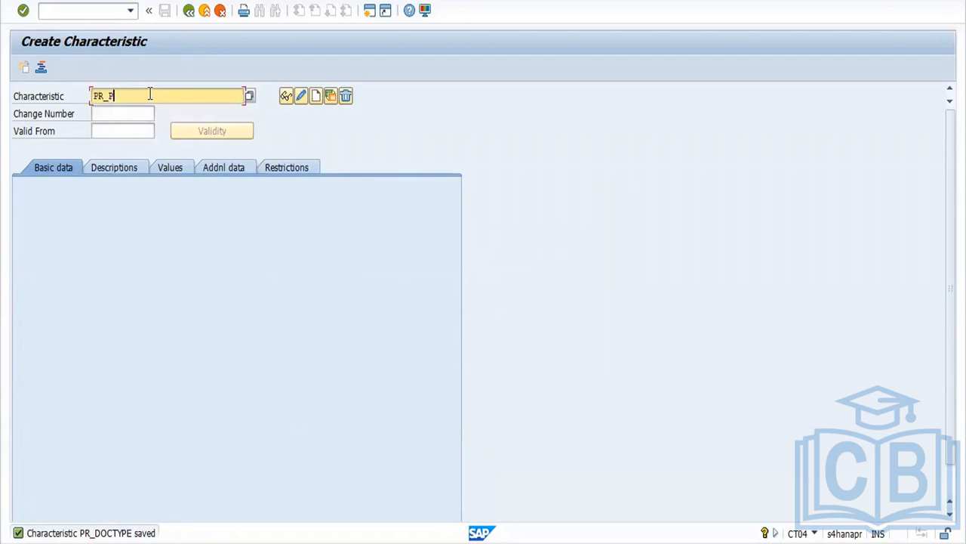
{"action": "left_click", "coordinate": [317, 98]}
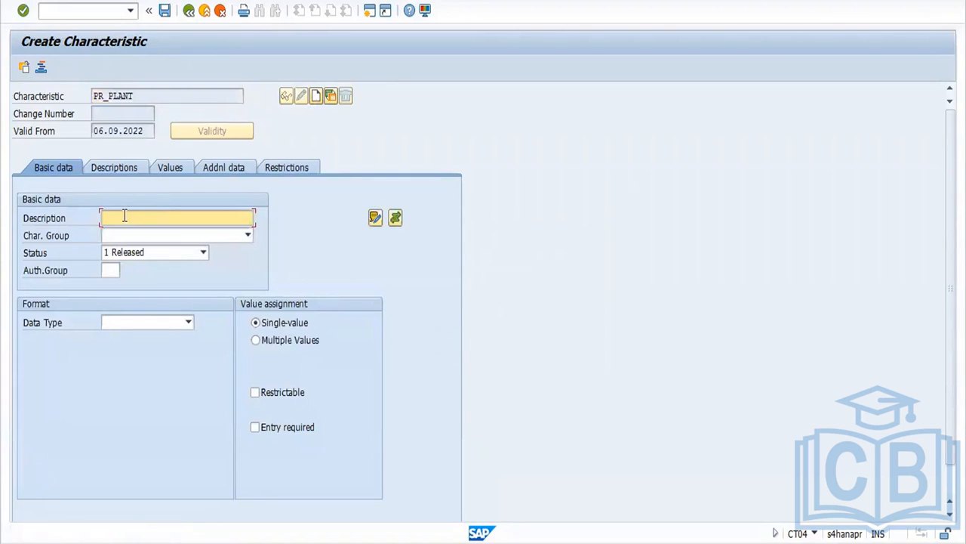
Describe the characteristic as PR_PLANT, use the CHAR data type with 4 characters, and allow multiple values.
{"action": "type", "text": "PR_"}
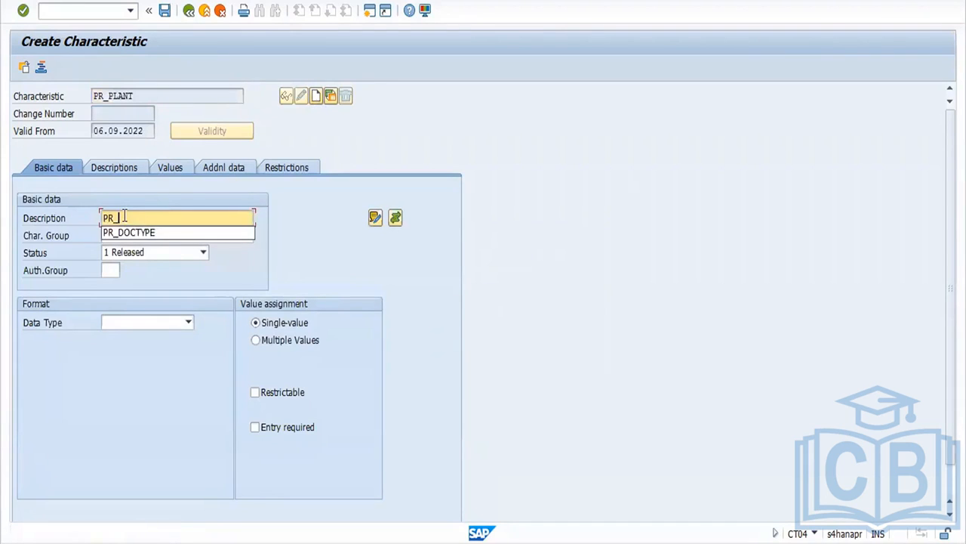
{"action": "type", "text": "PALN"}
{"action": "key", "text": "BackSpace"}
{"action": "key", "text": "BackSpace"}
{"action": "key", "text": "BackSpace"}
{"action": "type", "text": "LANT"}
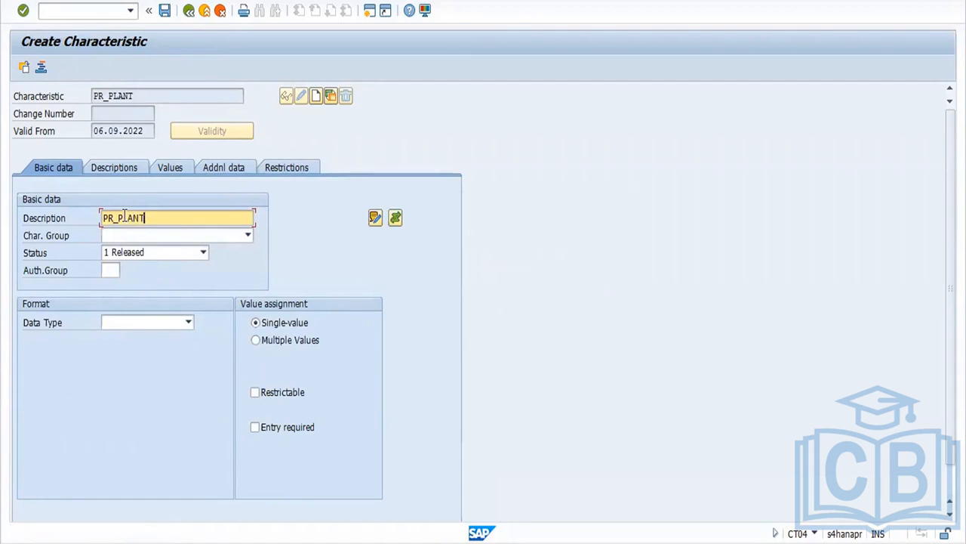
{"action": "left_click", "coordinate": [148, 321]}
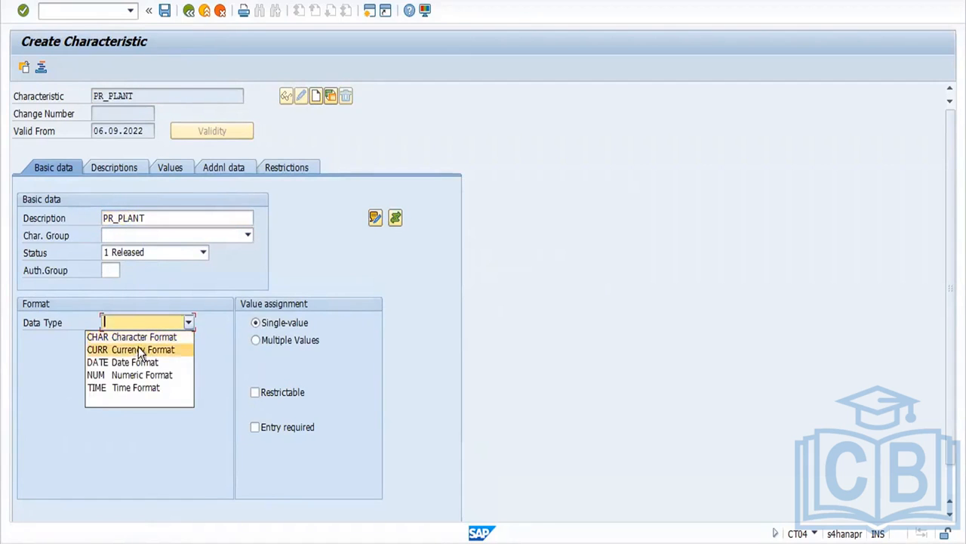
{"action": "left_click", "coordinate": [147, 338]}
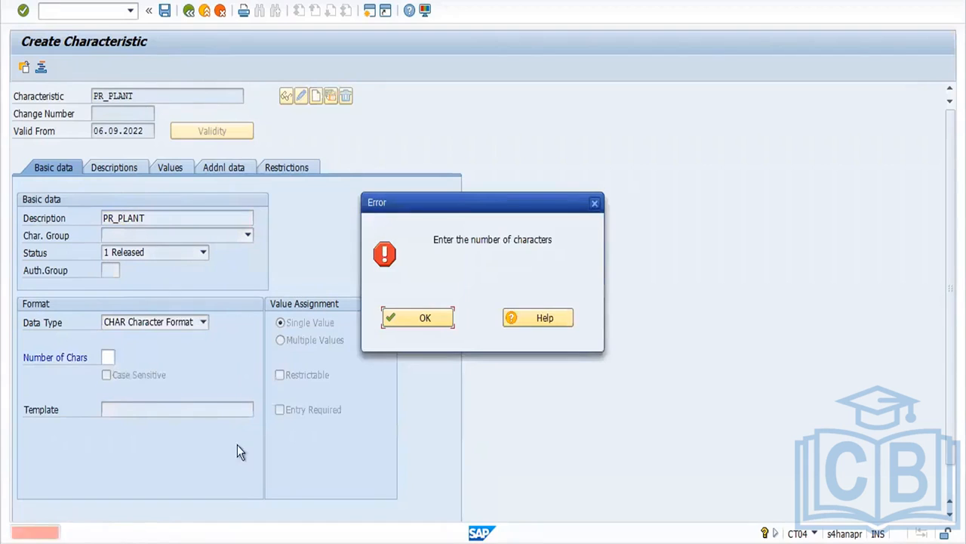
{"action": "left_click", "coordinate": [424, 320]}
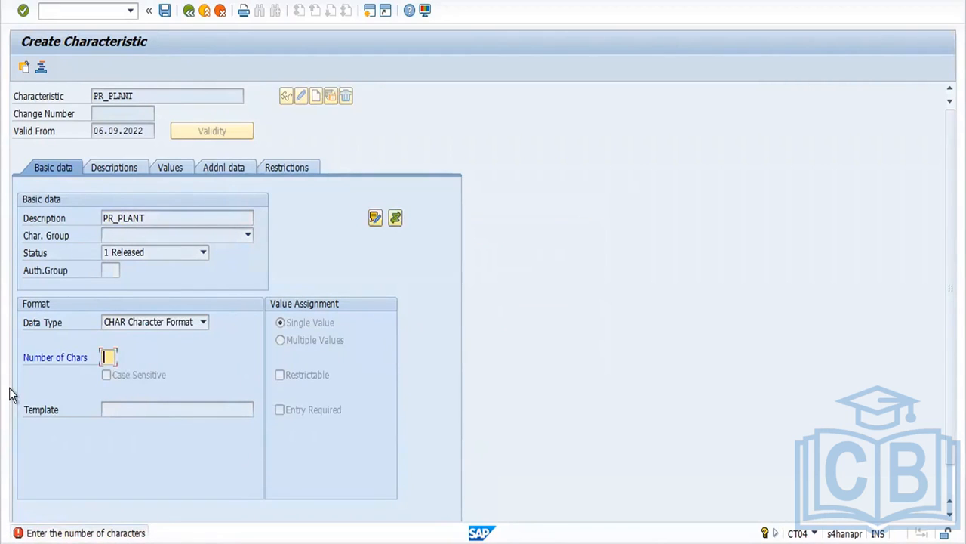
{"action": "type", "text": "4"}
{"action": "key", "text": "Return"}
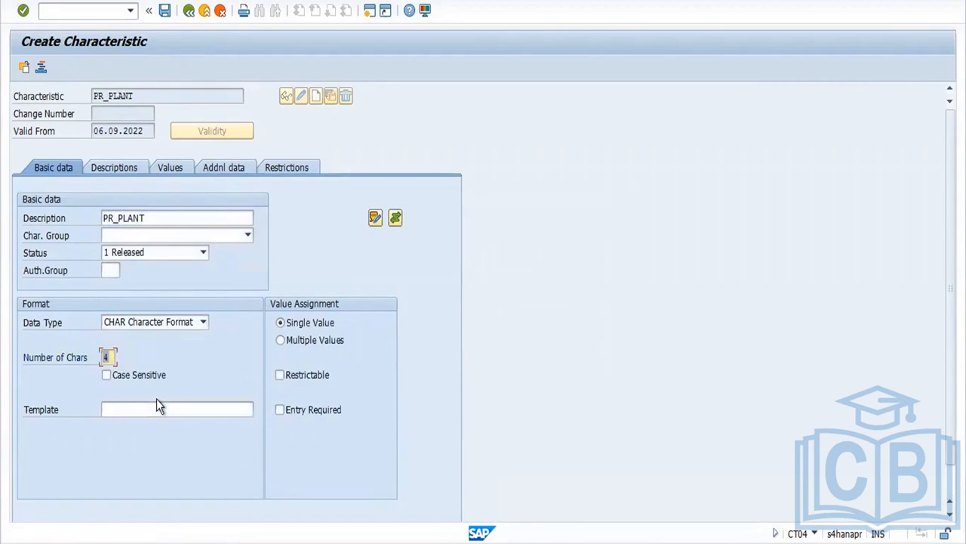
{"action": "left_click", "coordinate": [281, 340]}
Restrict the PR_PLANT characteristic to class type 032.
{"action": "left_click", "coordinate": [295, 168]}
{"action": "type", "text": "032"}
{"action": "key", "text": "Return"}
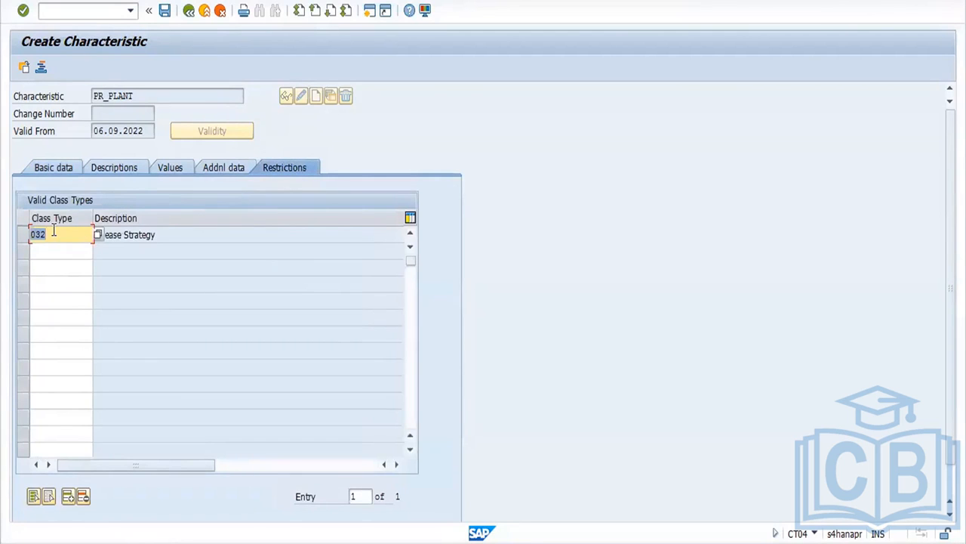
Enter table CEBAN and field WERKS as the table field reference of the PR_PLANT characteristic.
{"action": "left_click", "coordinate": [214, 171]}
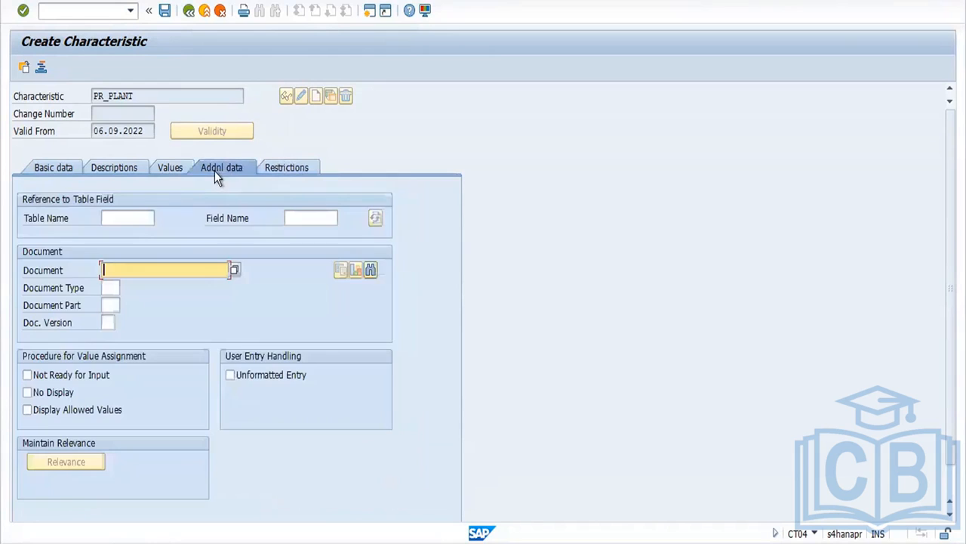
{"action": "left_click", "coordinate": [132, 217]}
{"action": "type", "text": "CEBAN"}
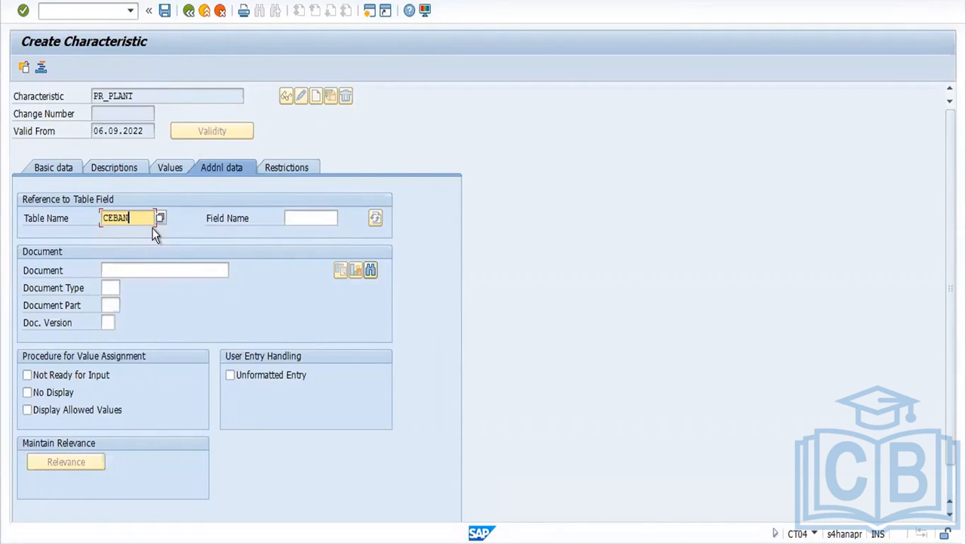
{"action": "left_click", "coordinate": [298, 216]}
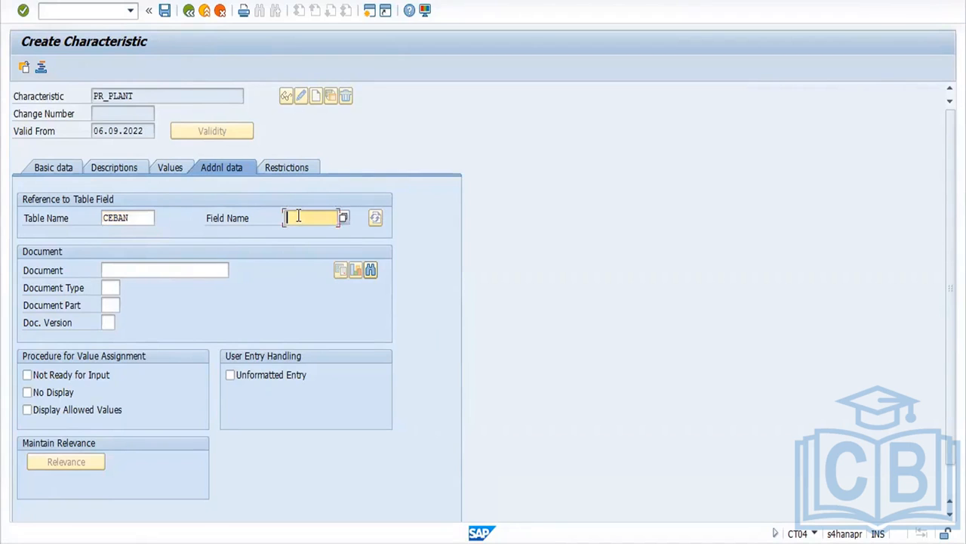
{"action": "type", "text": "WERKS"}
Search the EBAN table fields for PLANT and check the plant field's name and data type.
{"action": "left_click", "coordinate": [238, 542]}
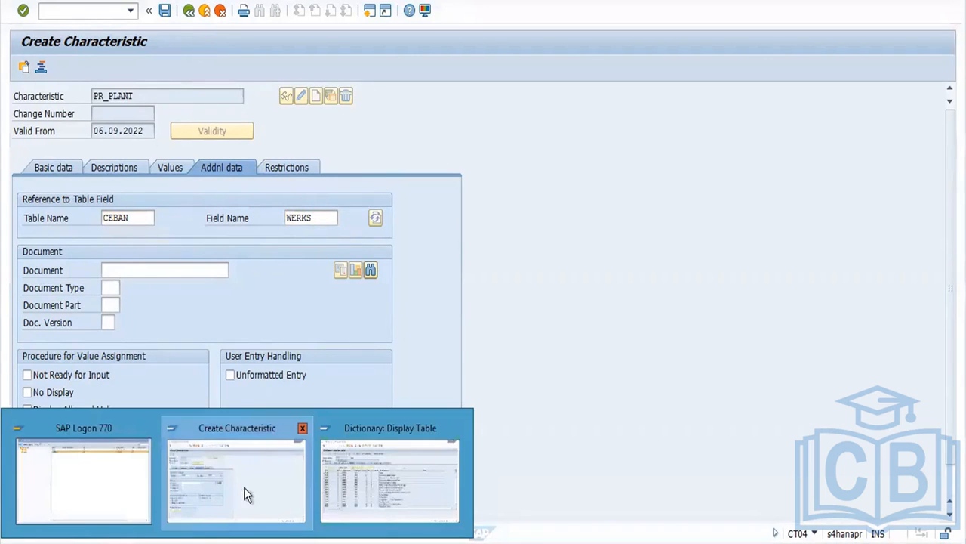
{"action": "left_click", "coordinate": [394, 501]}
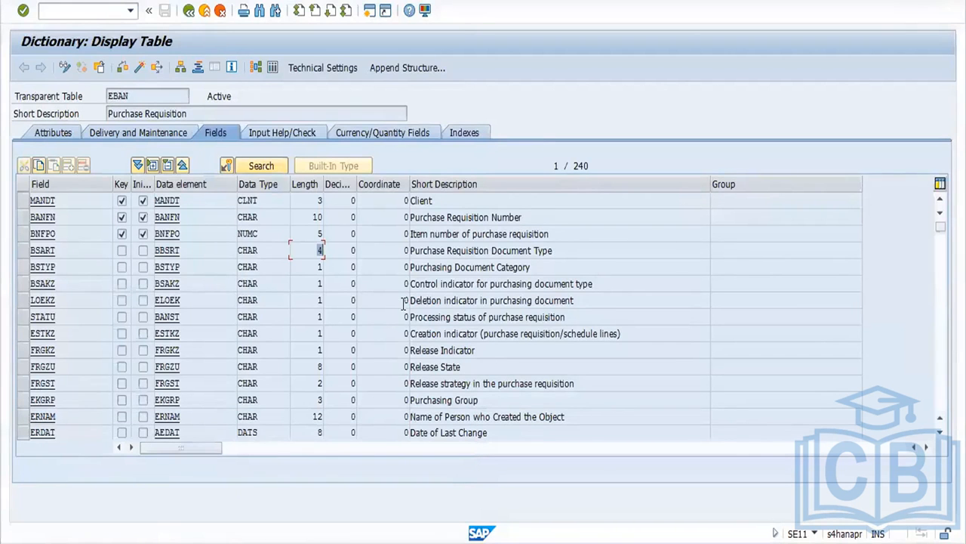
{"action": "key", "text": "ctrl+f"}
{"action": "type", "text": "PLANT"}
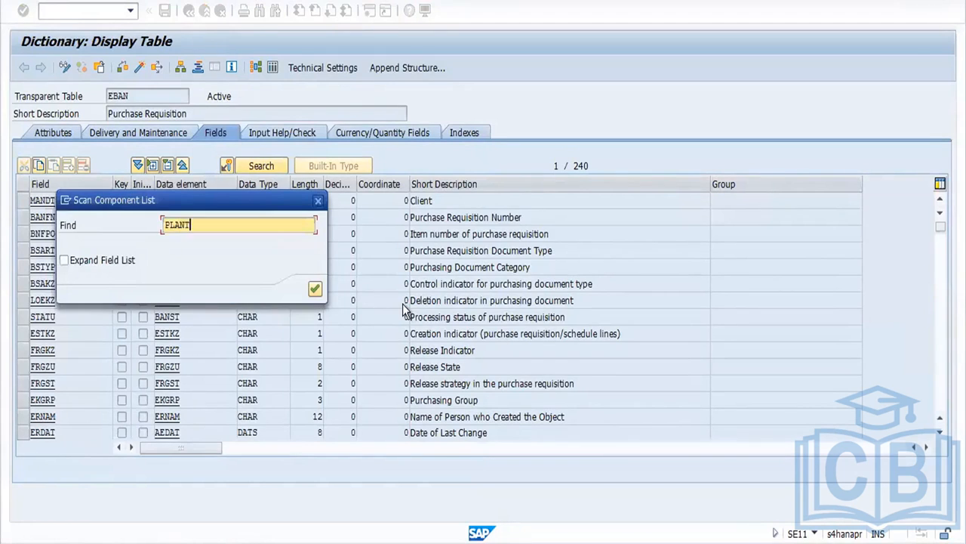
{"action": "key", "text": "Return"}
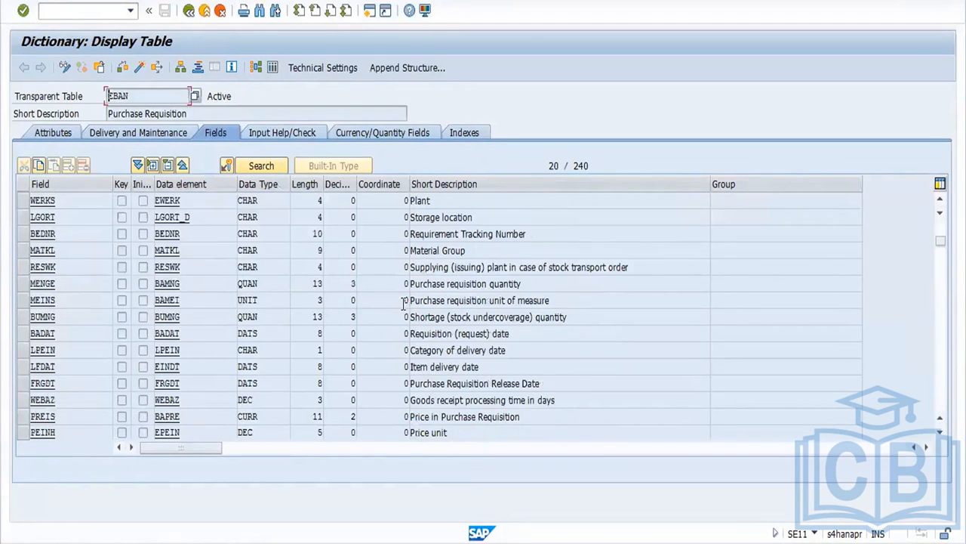
{"action": "left_click", "coordinate": [427, 200]}
{"action": "left_click_drag", "start_coordinate": [62, 201], "coordinate": [10, 206]}
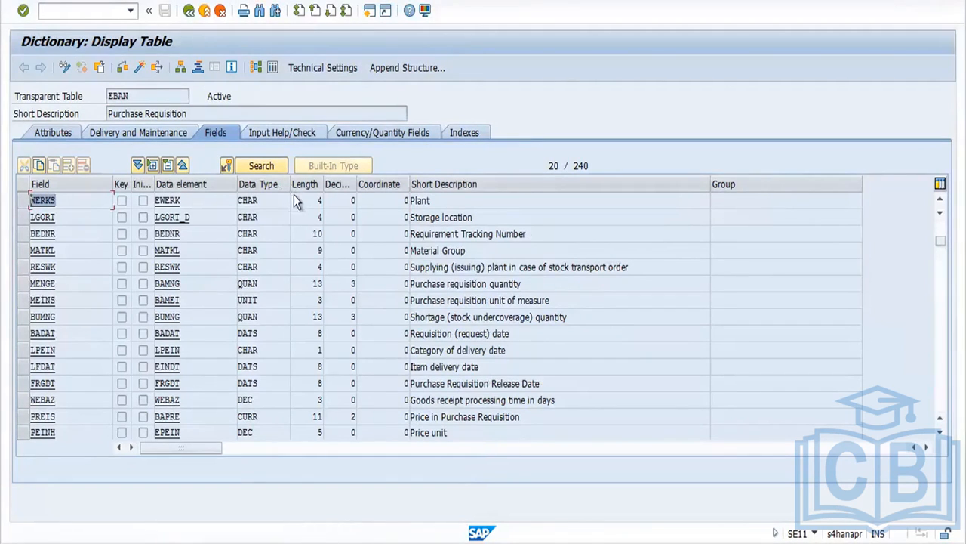
{"action": "left_click_drag", "start_coordinate": [266, 203], "coordinate": [212, 206]}
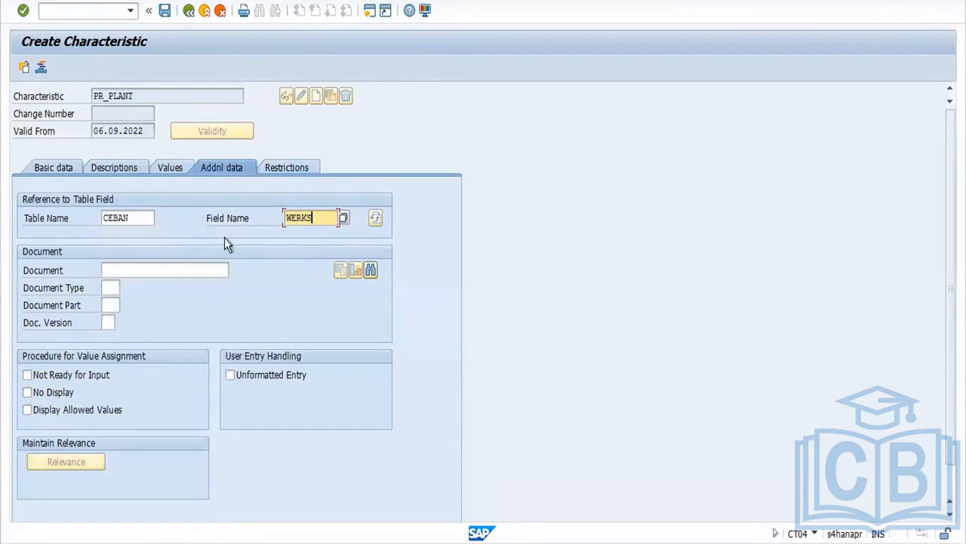
Apply the table field reference to PR_PLANT with the dictionary format data, check its class type restriction, and save the characteristic.
{"action": "key", "text": "Return"}
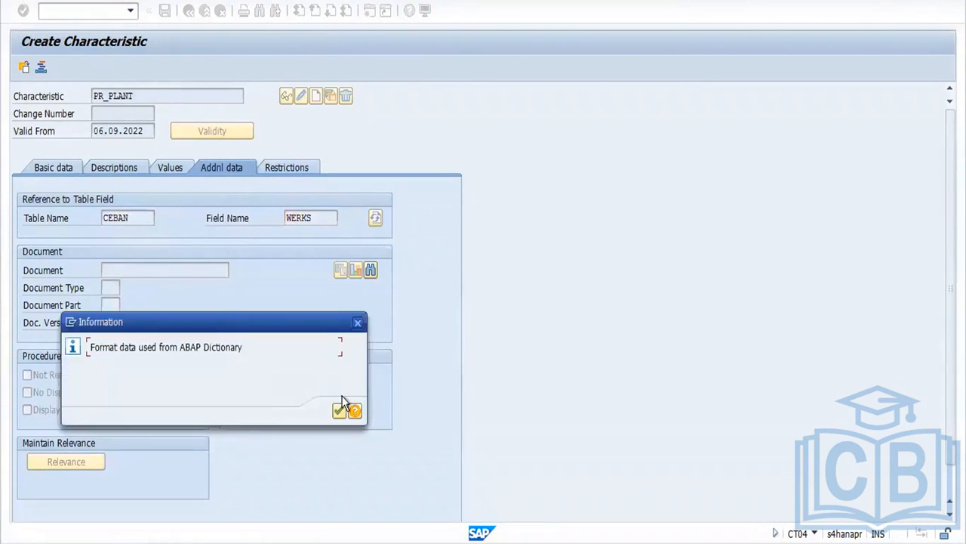
{"action": "left_click", "coordinate": [339, 411]}
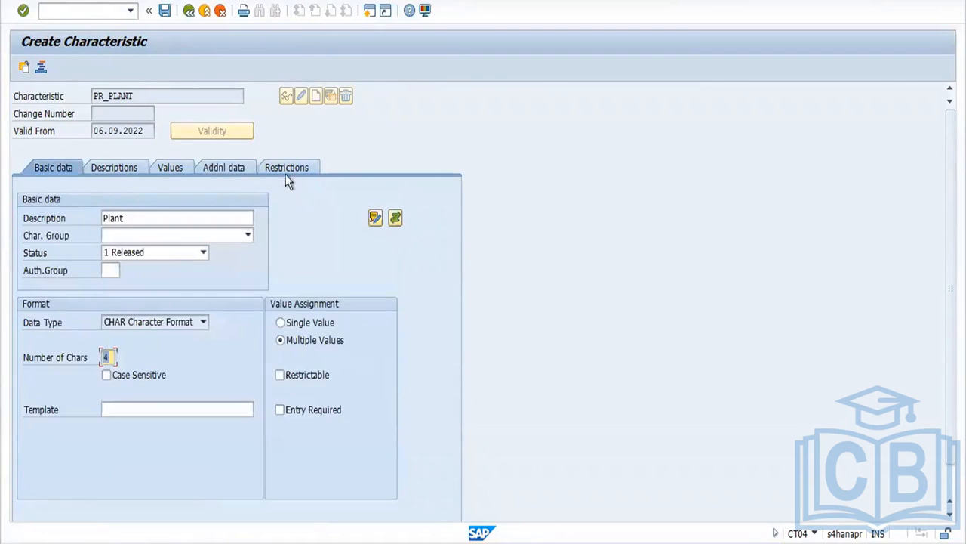
{"action": "left_click", "coordinate": [285, 168]}
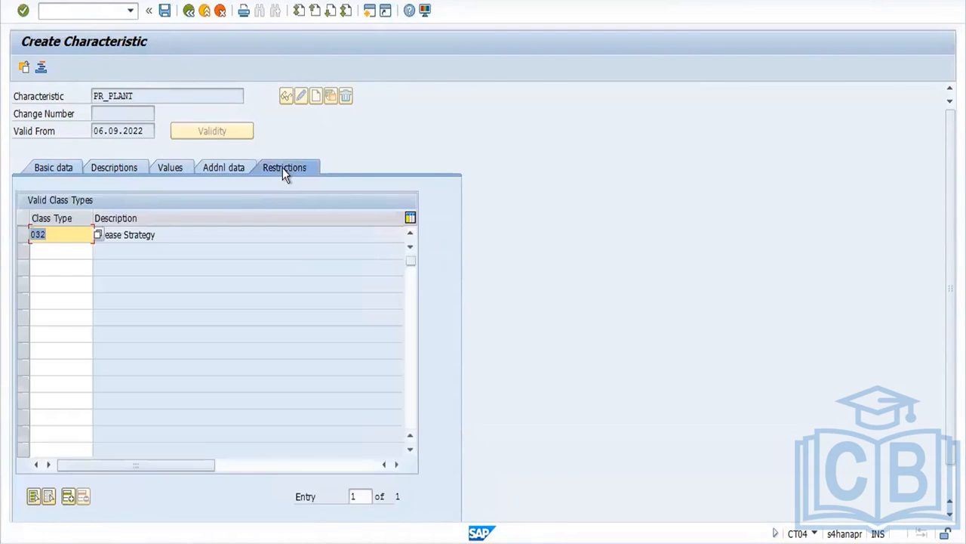
{"action": "left_click", "coordinate": [165, 12]}
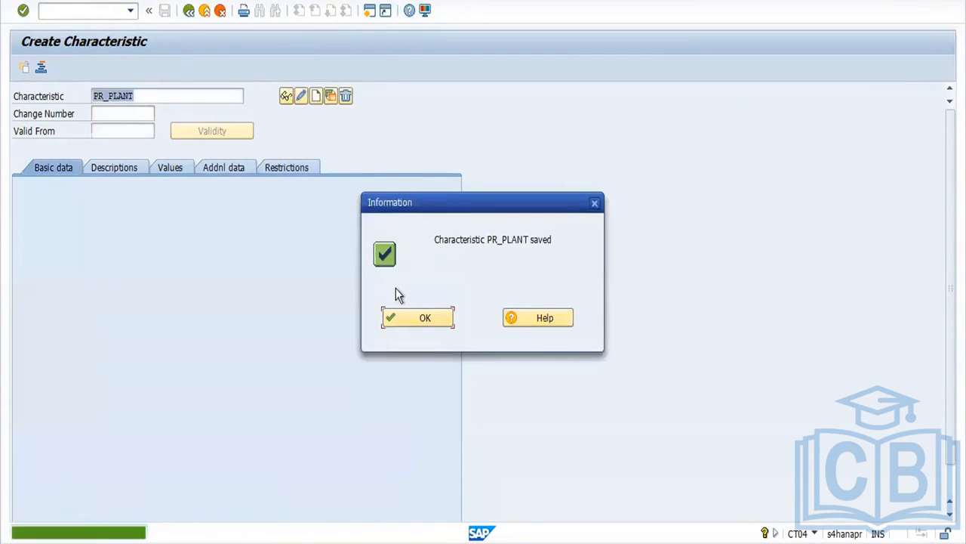
{"action": "left_click", "coordinate": [418, 318]}
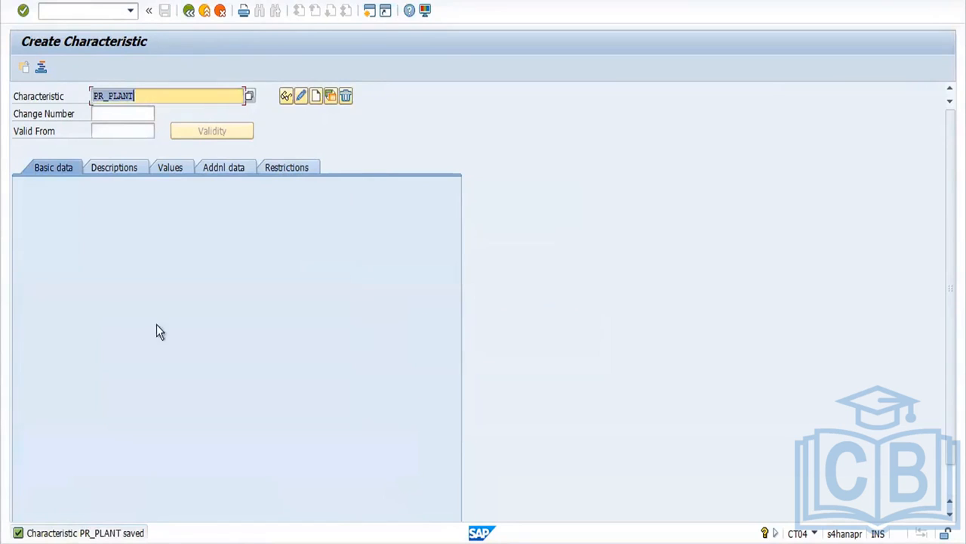
Start creating a new characteristic named PR_VALUES.
{"action": "left_click", "coordinate": [142, 96]}
{"action": "key", "text": "BackSpace"}
{"action": "key", "text": "BackSpace"}
{"action": "key", "text": "BackSpace"}
{"action": "key", "text": "BackSpace"}
{"action": "key", "text": "BackSpace"}
{"action": "type", "text": "VALUES"}
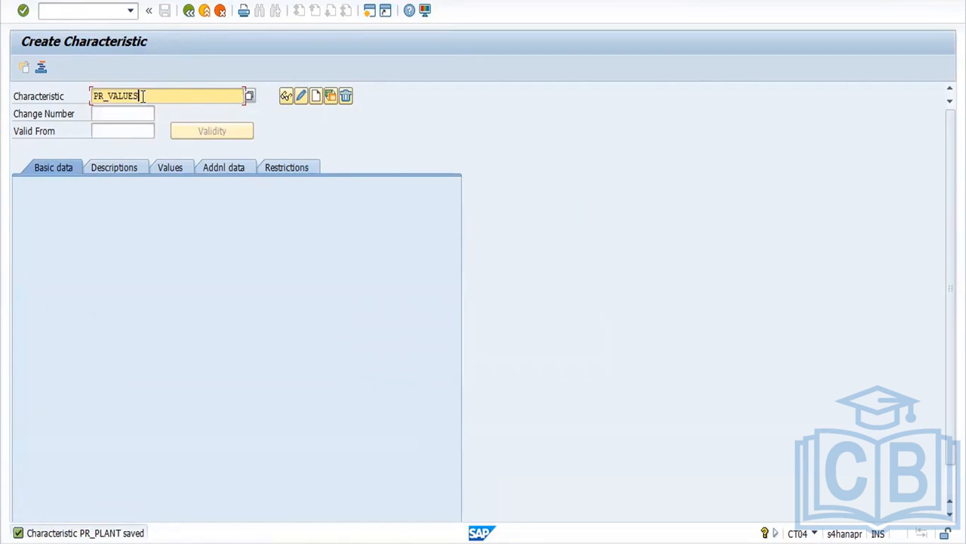
{"action": "left_click", "coordinate": [316, 96]}
Give the characteristic the description PR_VALUES and set its format to currency with 13 characters in INR.
{"action": "left_click", "coordinate": [155, 224]}
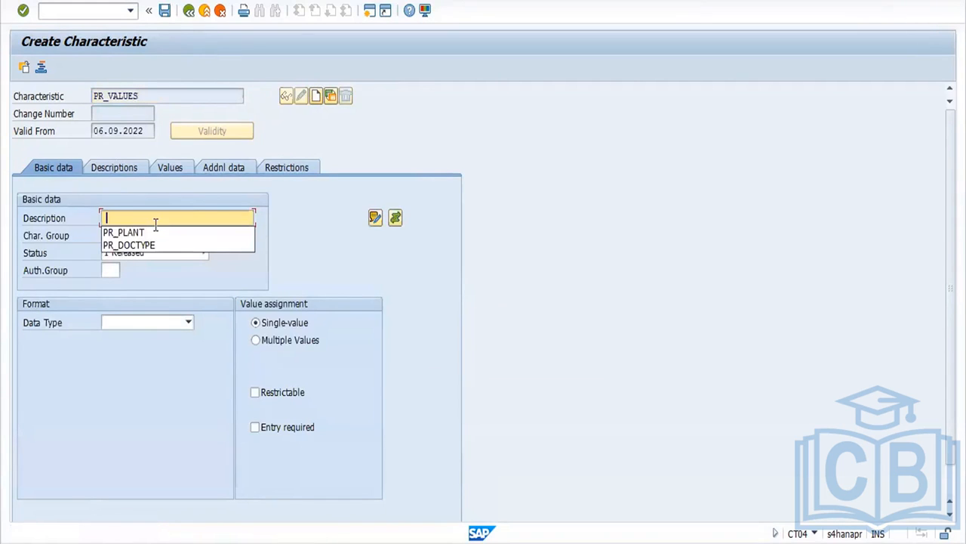
{"action": "type", "text": "PR"}
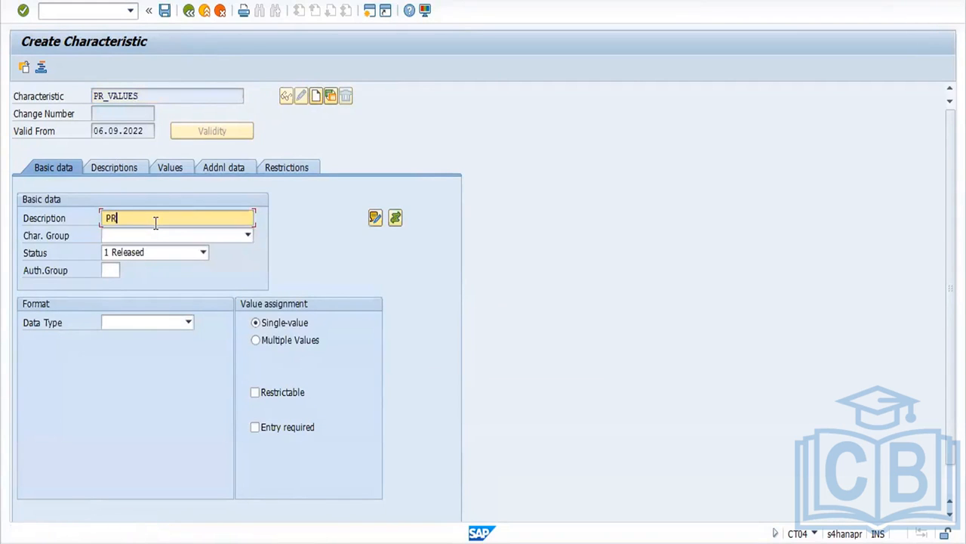
{"action": "type", "text": "_VALUES"}
{"action": "left_click", "coordinate": [188, 322]}
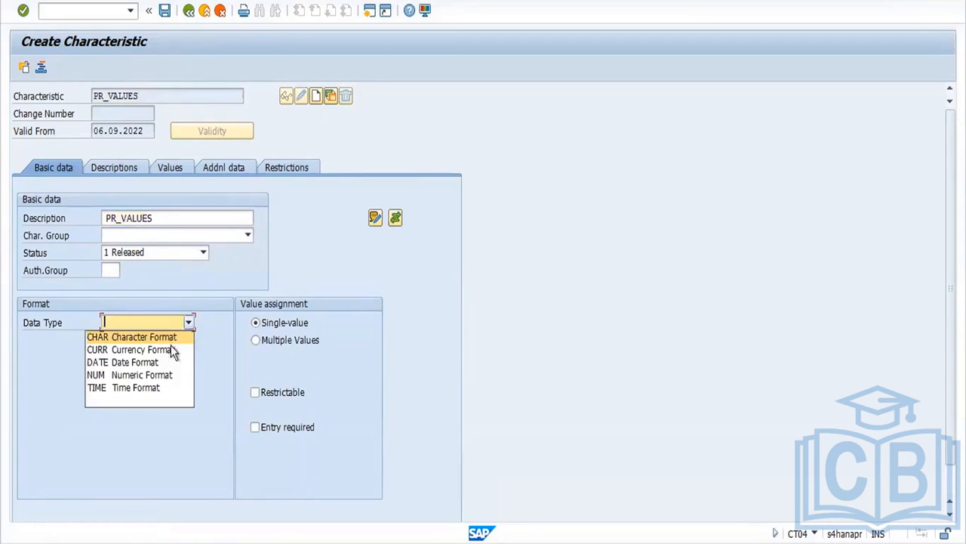
{"action": "left_click", "coordinate": [169, 352]}
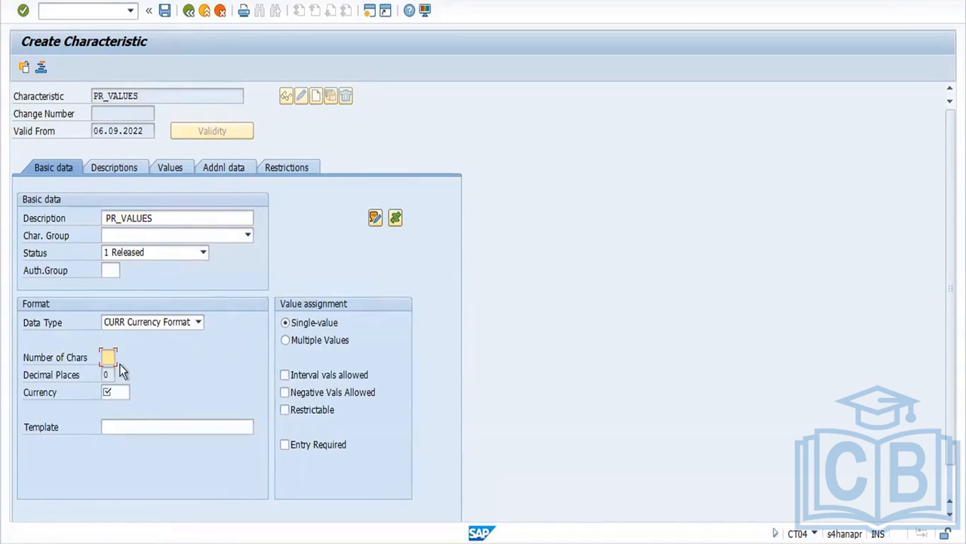
{"action": "type", "text": "13"}
{"action": "left_click", "coordinate": [117, 392]}
{"action": "type", "text": "INR"}
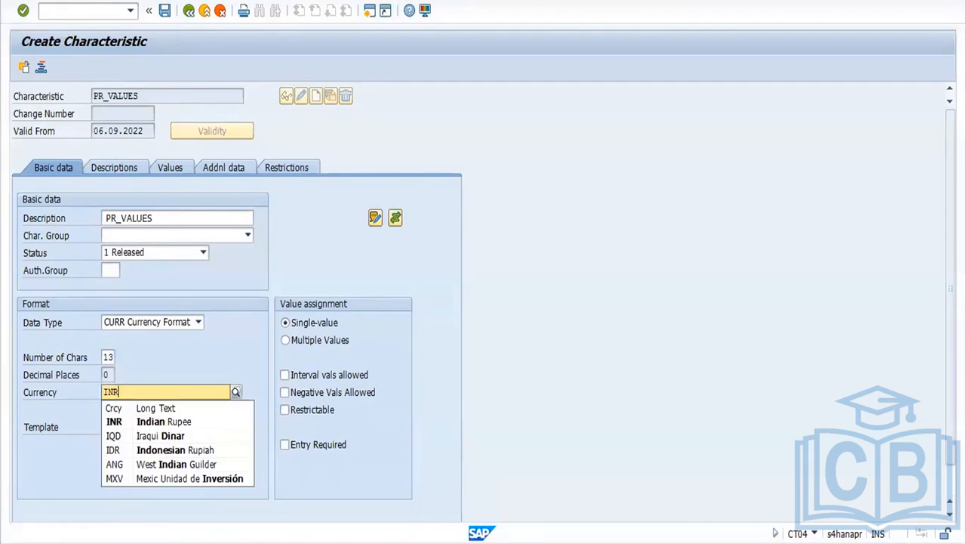
{"action": "left_click", "coordinate": [137, 419]}
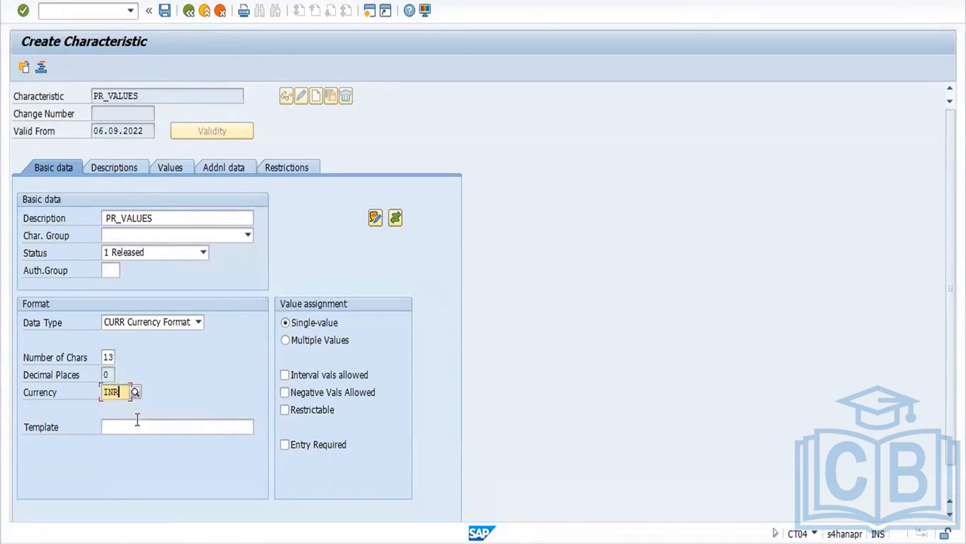
Allow multiple values and interval values for PR_VALUES, and restrict it to class type 032.
{"action": "left_click", "coordinate": [300, 342]}
{"action": "left_click", "coordinate": [291, 378]}
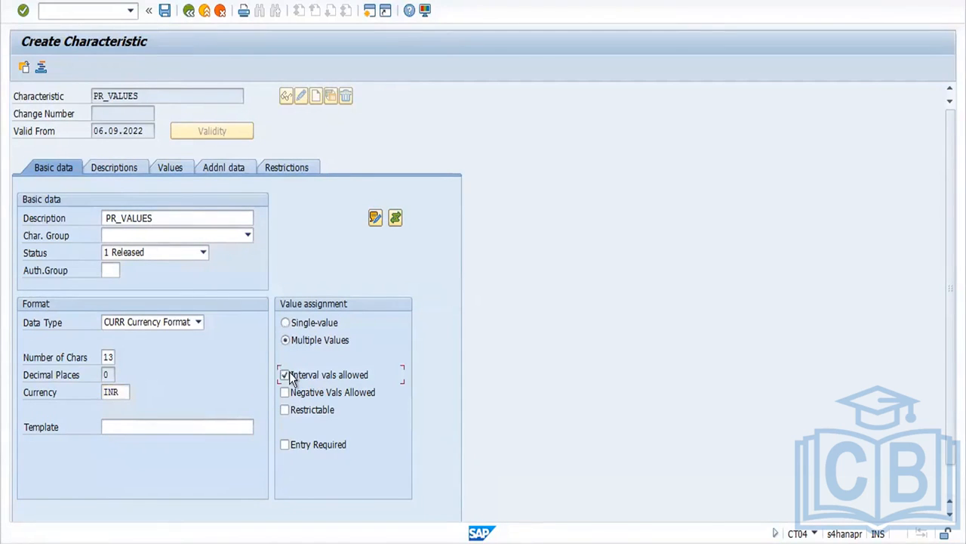
{"action": "left_click", "coordinate": [296, 169]}
{"action": "type", "text": "032"}
{"action": "key", "text": "Return"}
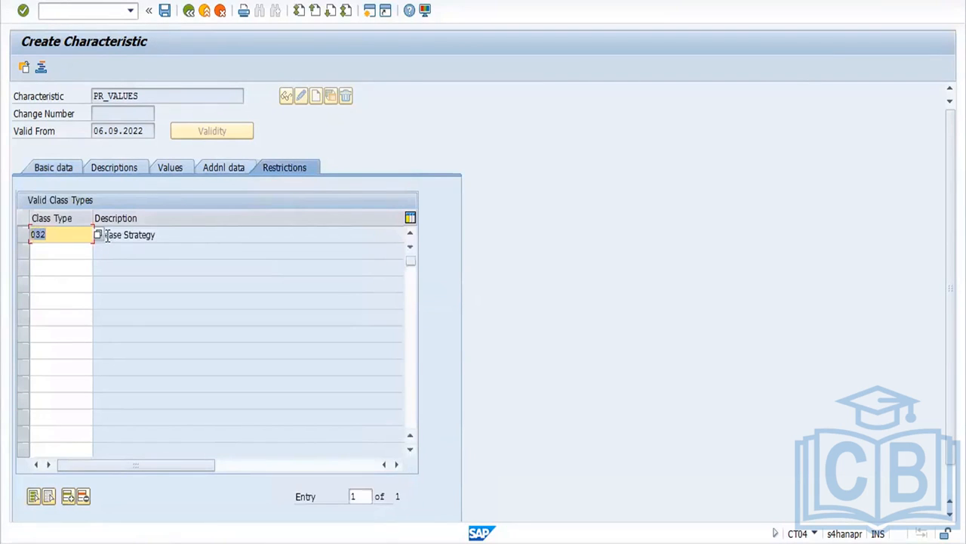
Set the table field reference of PR_VALUES to table CEBAN and field GFWRT, accepting the dictionary format data.
{"action": "left_click", "coordinate": [234, 167]}
{"action": "left_click", "coordinate": [119, 219]}
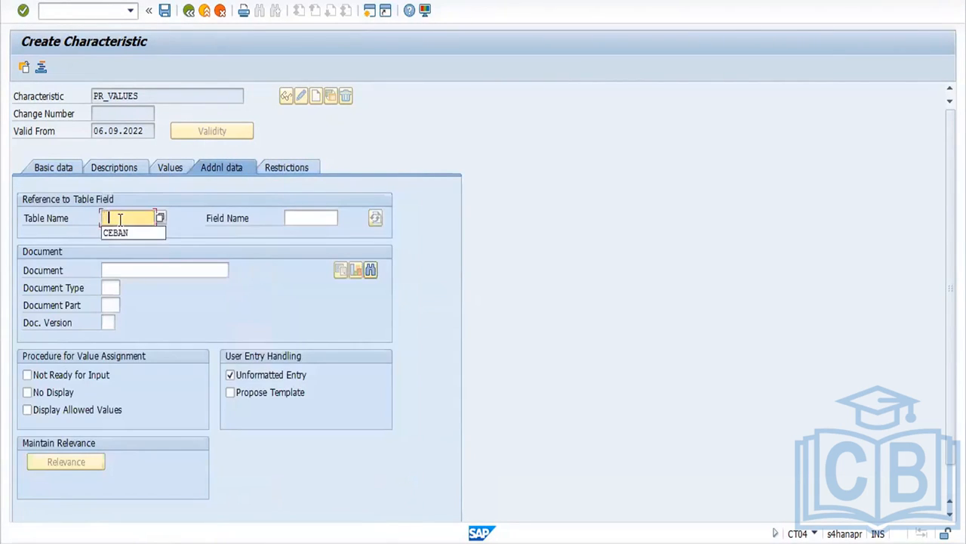
{"action": "left_click", "coordinate": [122, 232]}
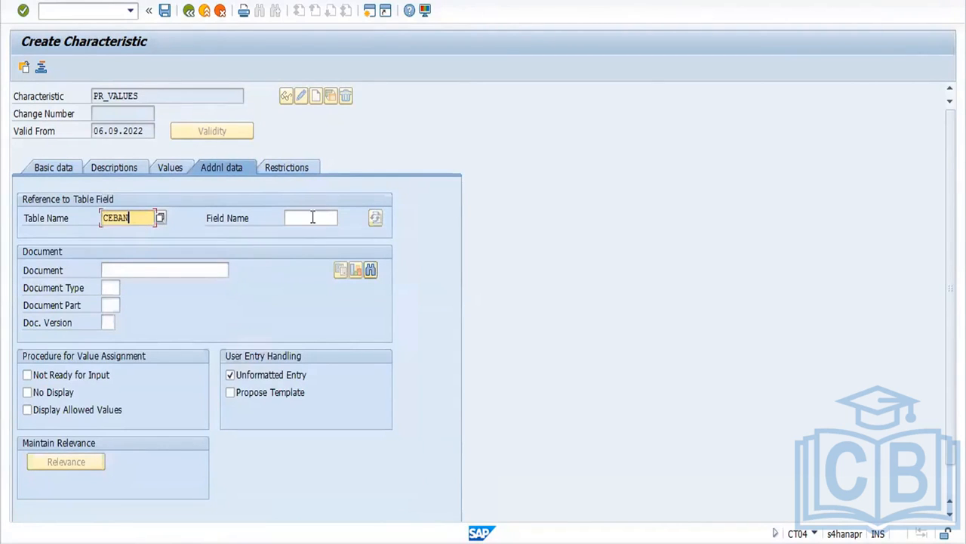
{"action": "left_click", "coordinate": [311, 218]}
{"action": "type", "text": "G"}
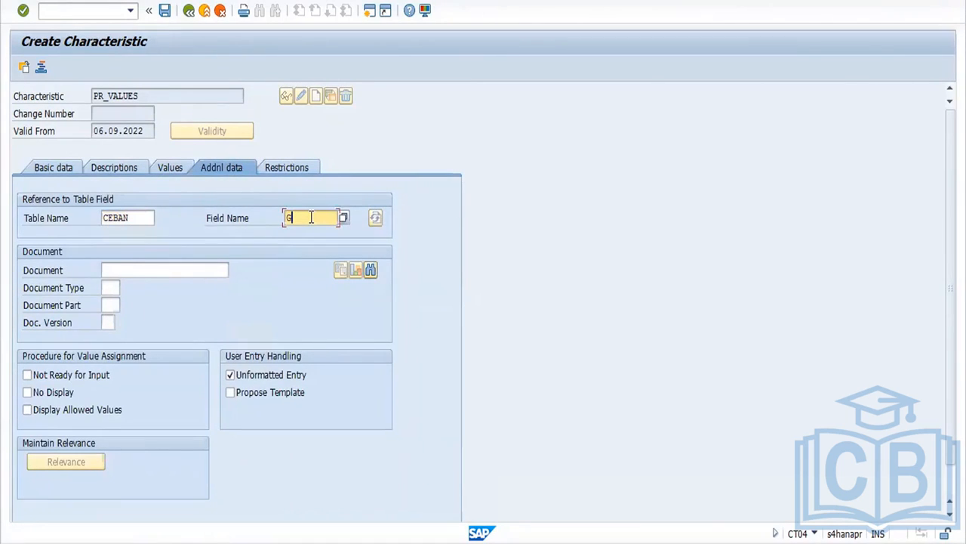
{"action": "type", "text": "FWRT"}
{"action": "key", "text": "Return"}
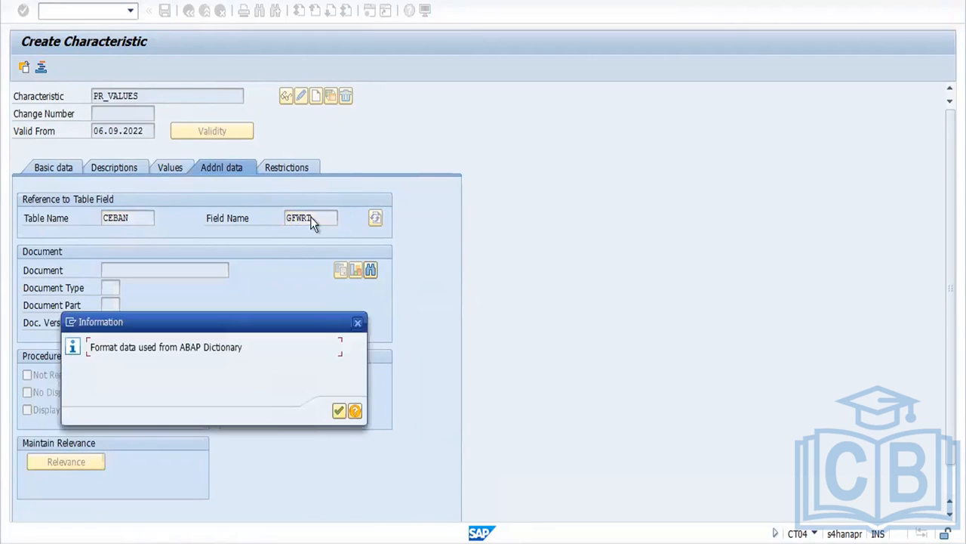
{"action": "left_click", "coordinate": [338, 410]}
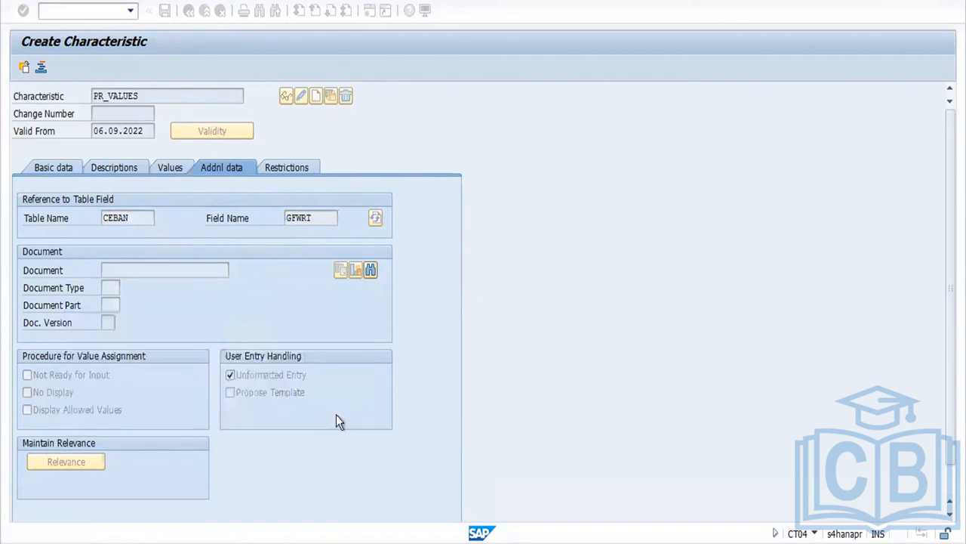
Check the allowed values of PR_VALUES and save the characteristic.
{"action": "left_click", "coordinate": [172, 165]}
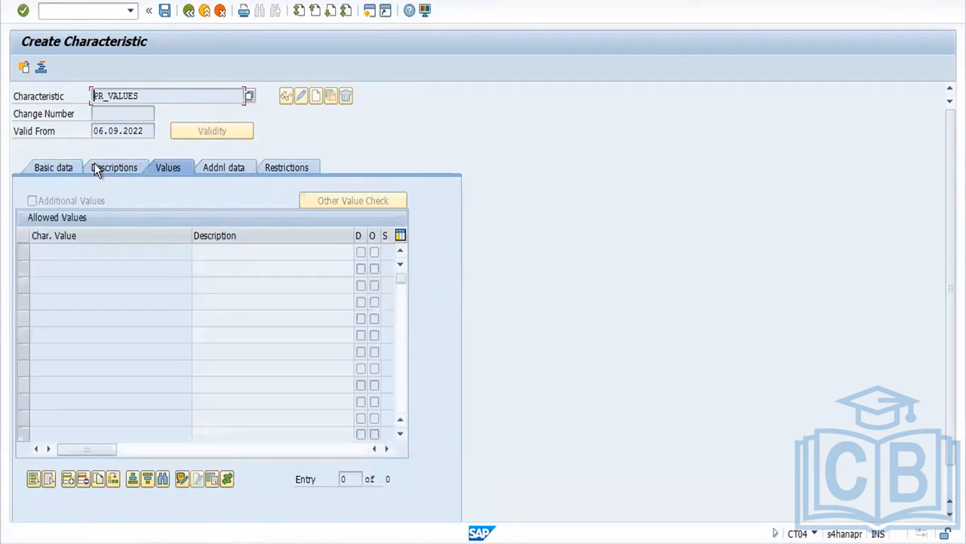
{"action": "left_click", "coordinate": [94, 165]}
{"action": "left_click", "coordinate": [165, 12]}
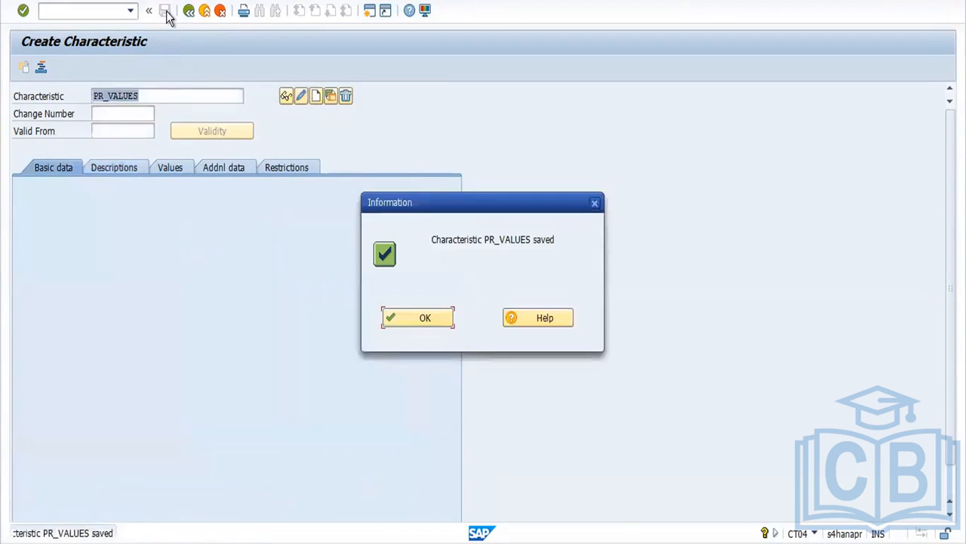
{"action": "left_click", "coordinate": [423, 321]}
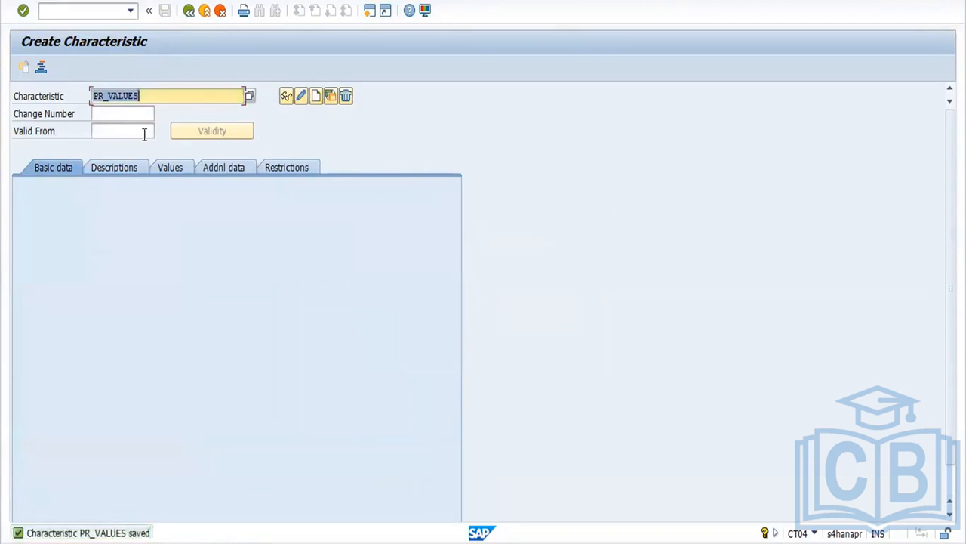
Create class PR_CLASS with class type 032 and description PR_CLASS through Edit Classes, and open its characteristic assignment.
{"action": "left_click", "coordinate": [189, 11]}
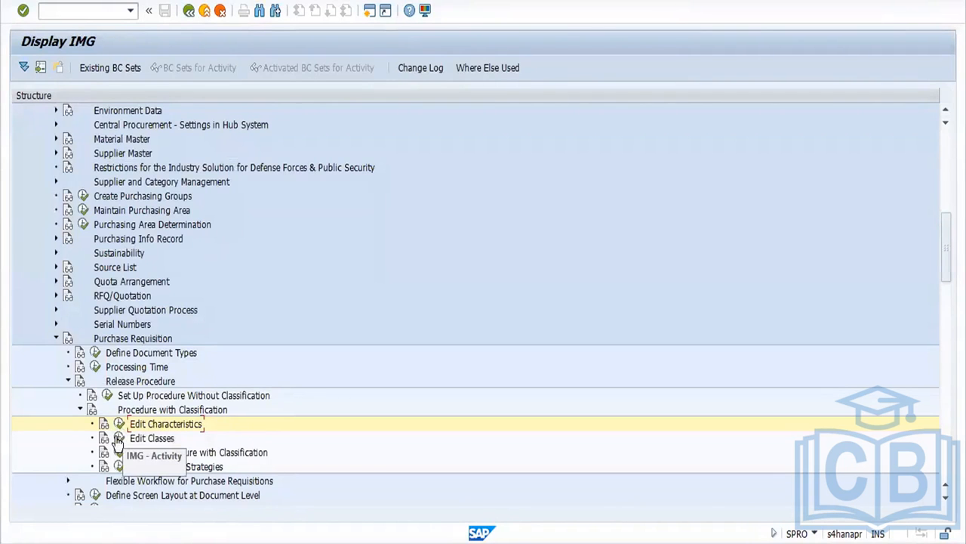
{"action": "left_click", "coordinate": [118, 439]}
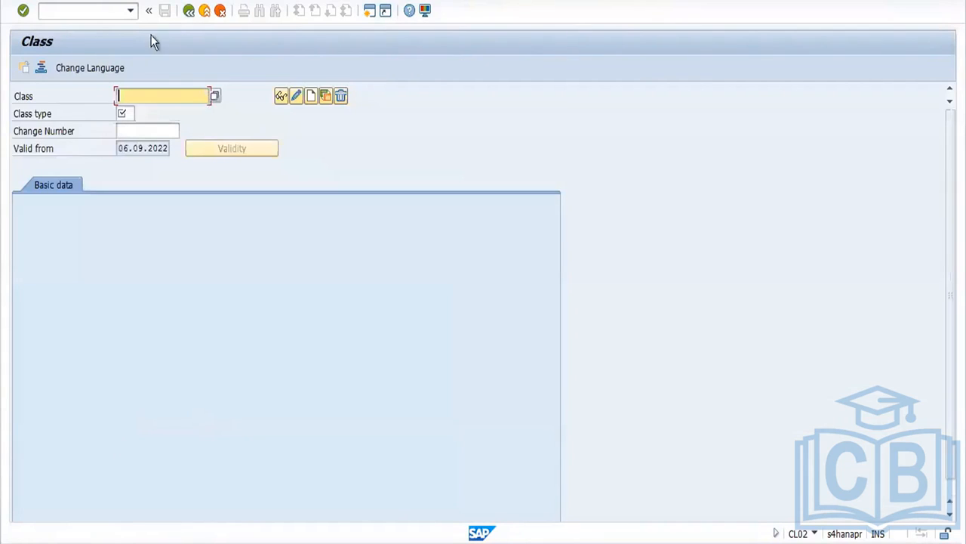
{"action": "type", "text": "PR_CLASS"}
{"action": "key", "text": "Return"}
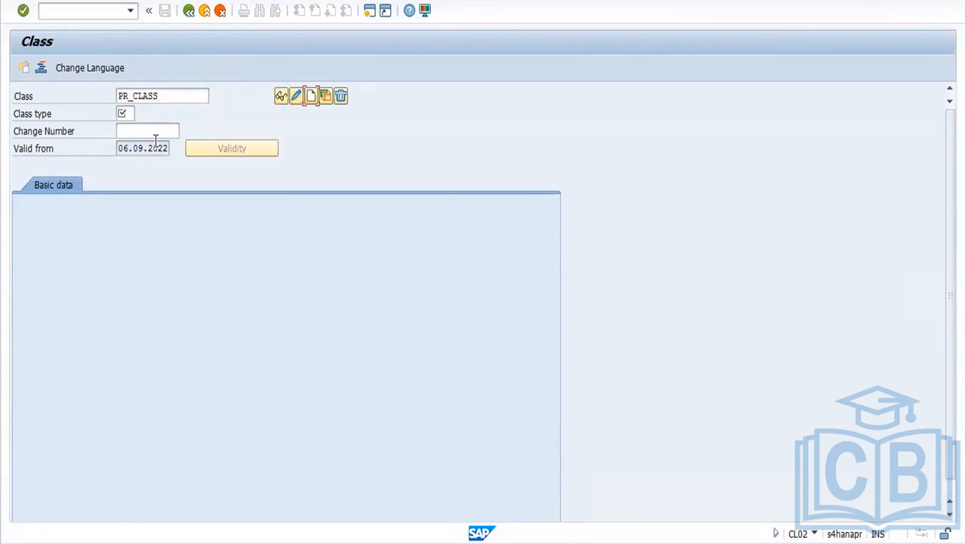
{"action": "type", "text": "032"}
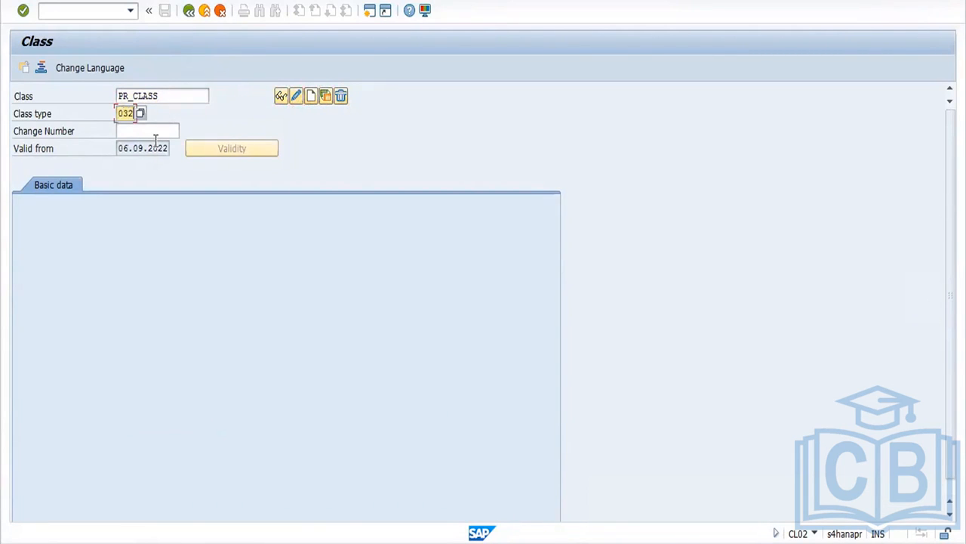
{"action": "left_click", "coordinate": [311, 96]}
{"action": "type", "text": "PR_CLASS"}
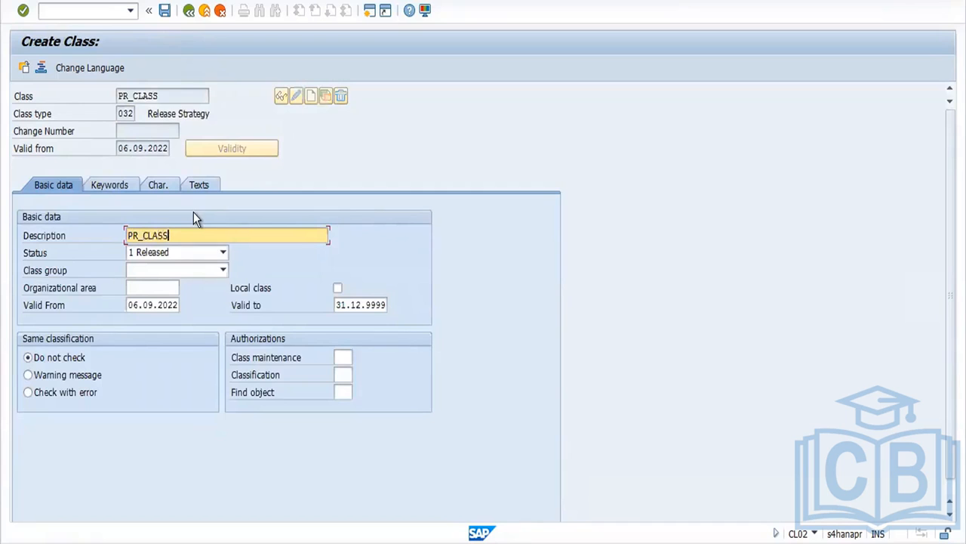
{"action": "left_click", "coordinate": [159, 186]}
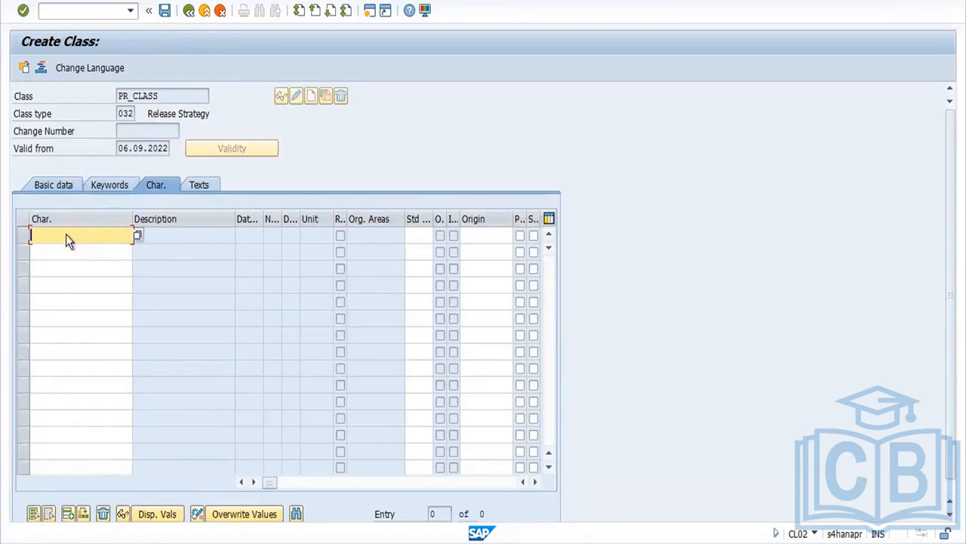
Try to assign a characteristic named PR_VALUE to the class, declining to create it as a new one.
{"action": "type", "text": "PR_VALUE"}
{"action": "key", "text": "Return"}
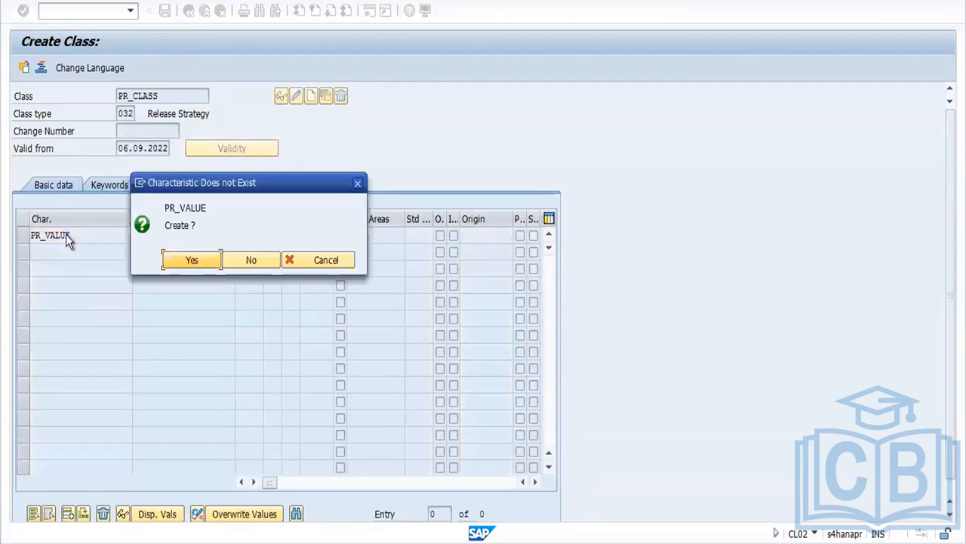
{"action": "left_click", "coordinate": [250, 260]}
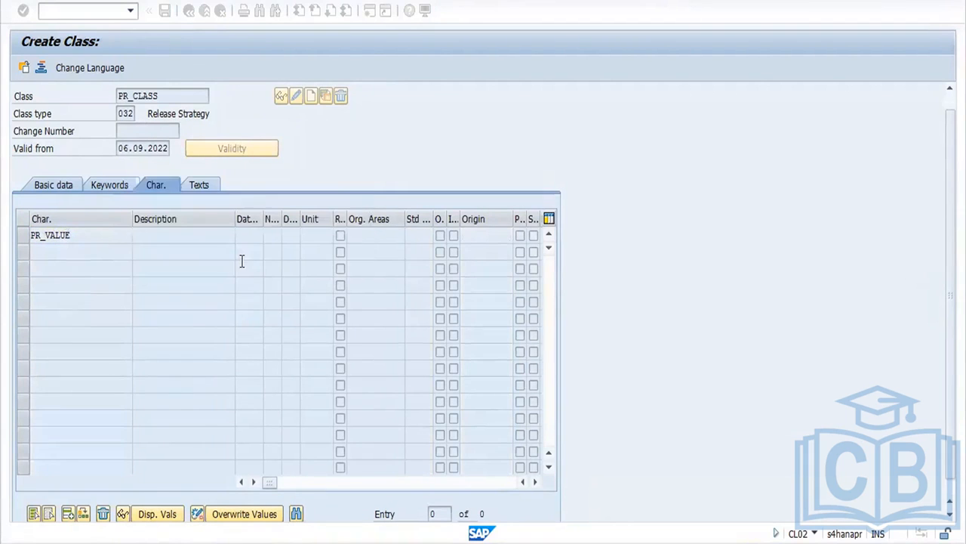
Replace the class's first characteristic entry with PR_PLANT and add PR_DOCTYPE as the second characteristic.
{"action": "left_click", "coordinate": [84, 234]}
{"action": "key", "text": "BackSpace"}
{"action": "key", "text": "BackSpace"}
{"action": "key", "text": "BackSpace"}
{"action": "key", "text": "BackSpace"}
{"action": "key", "text": "BackSpace"}
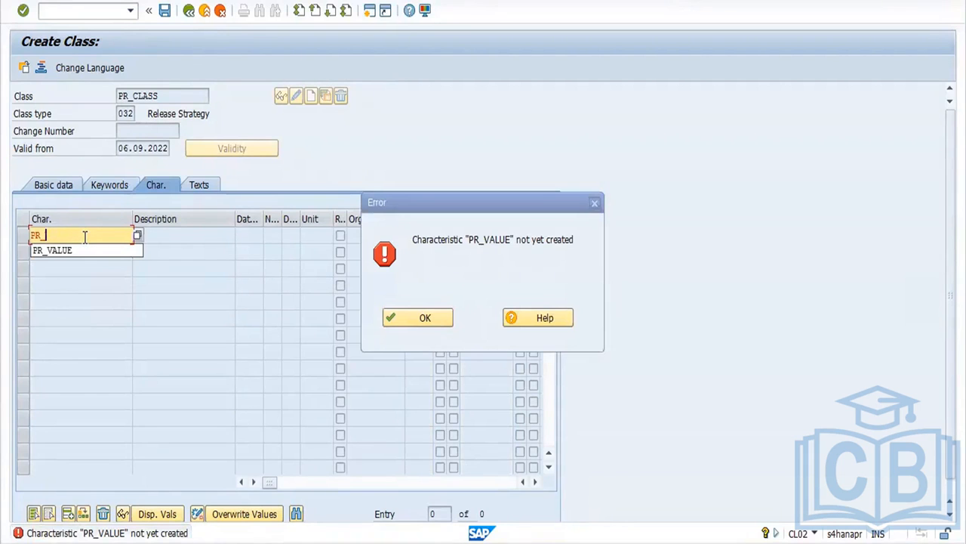
{"action": "type", "text": "PLANT"}
{"action": "key", "text": "Return"}
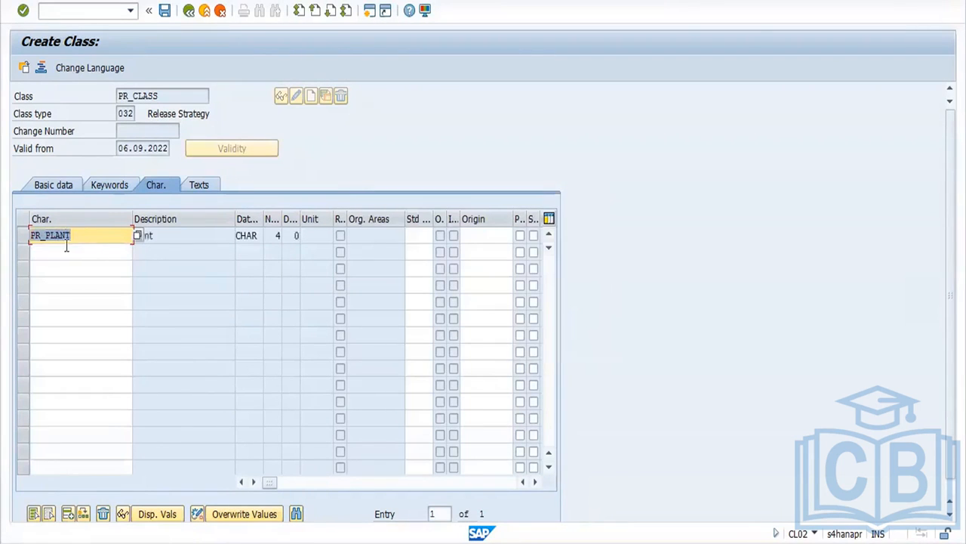
{"action": "left_click", "coordinate": [50, 252]}
{"action": "type", "text": "PR_"}
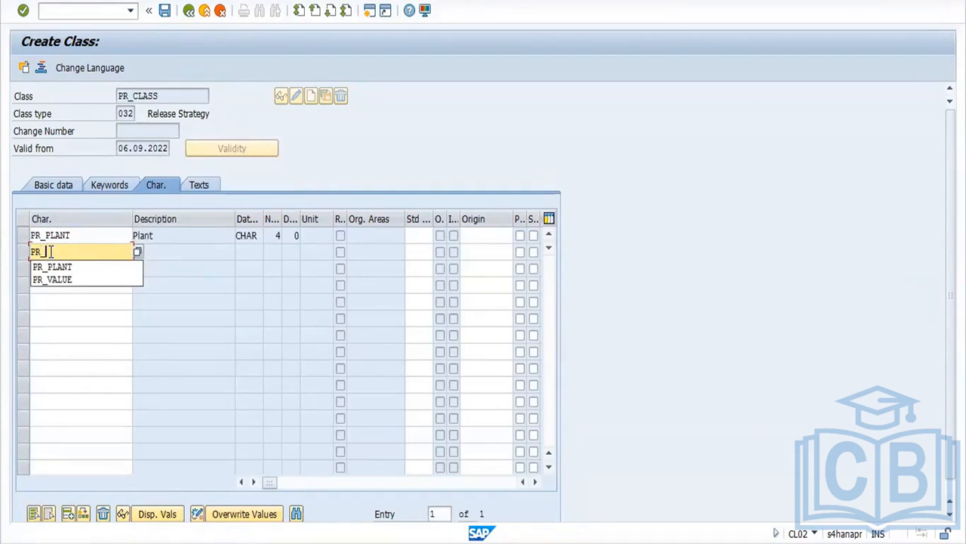
{"action": "type", "text": "DOCTYPE"}
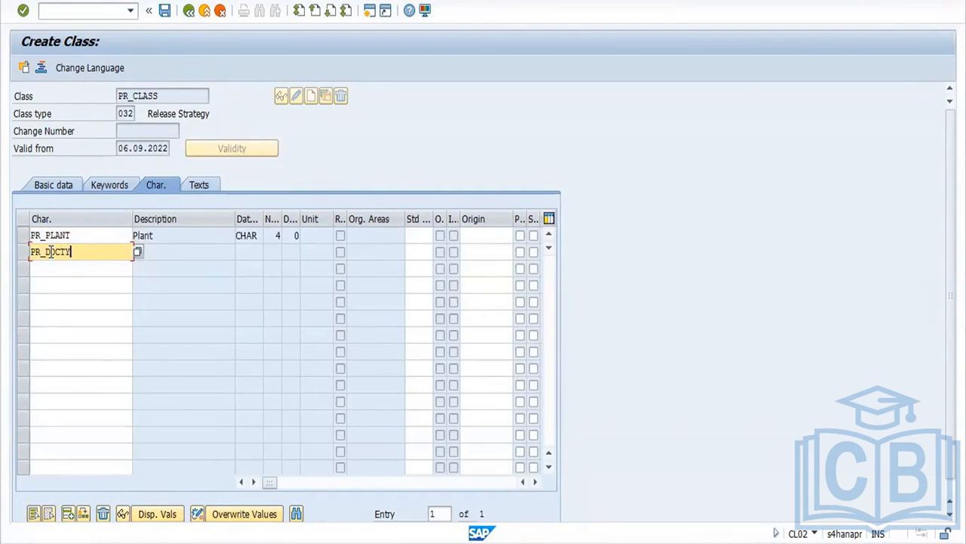
{"action": "key", "text": "Return"}
Look up the value characteristic for the class's third row by searching the unfiltered characteristic list for PR*VA*.
{"action": "left_click", "coordinate": [57, 267]}
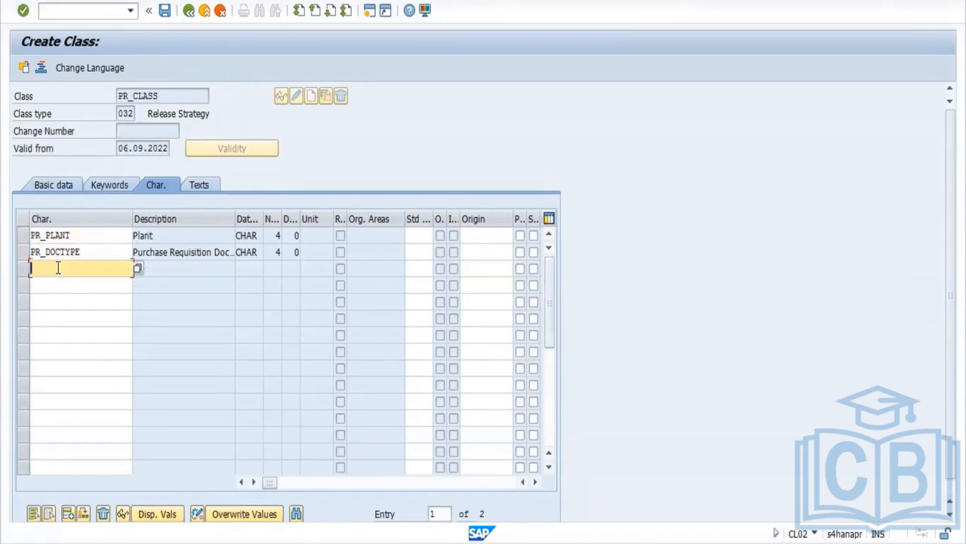
{"action": "type", "text": "PR_"}
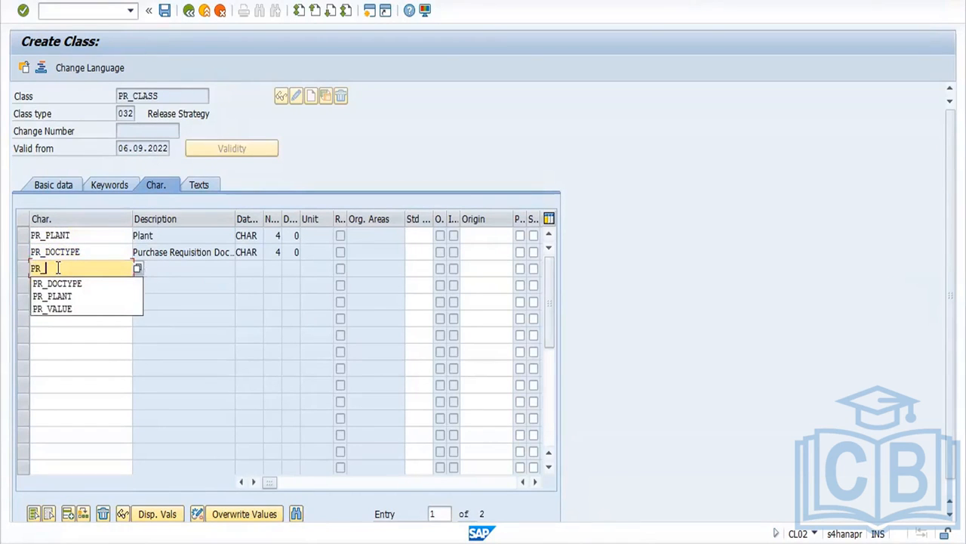
{"action": "type", "text": "VA"}
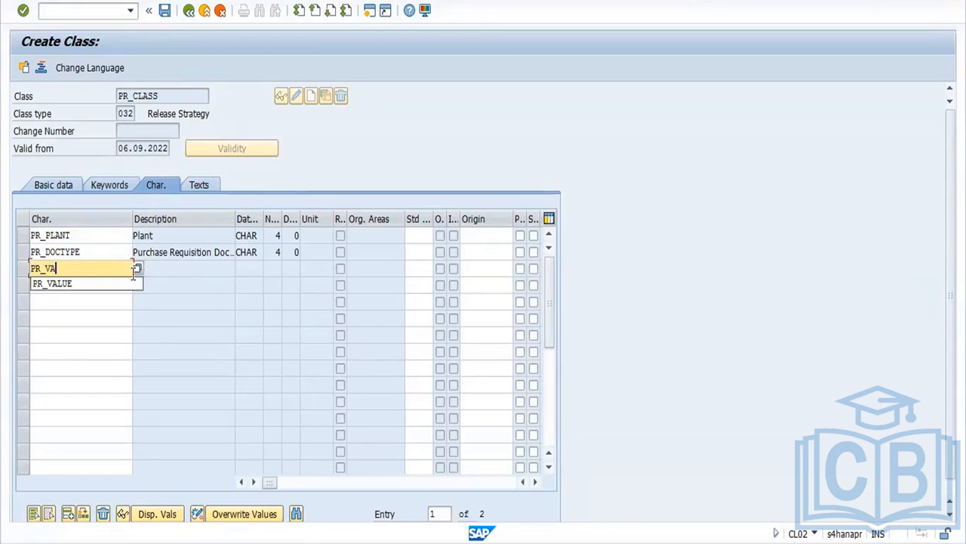
{"action": "left_click", "coordinate": [137, 271]}
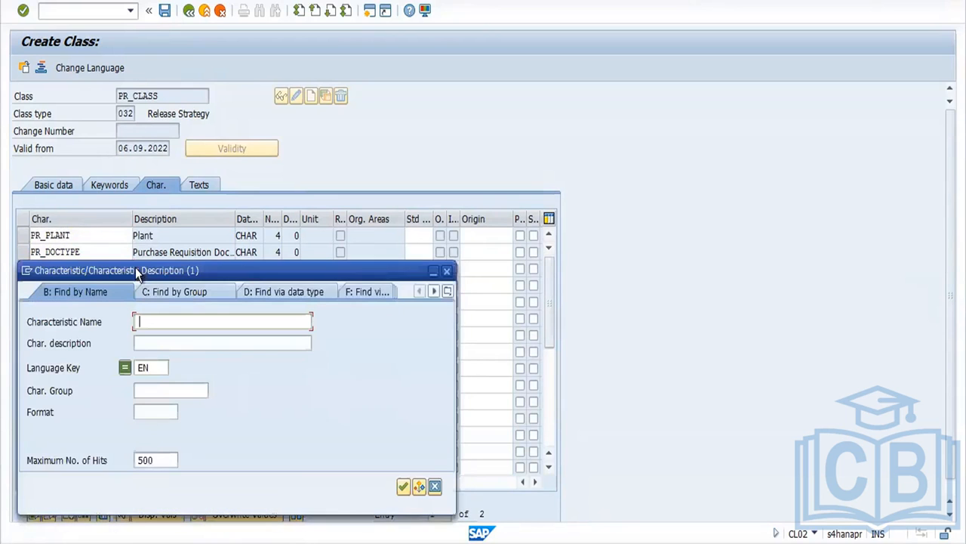
{"action": "left_click", "coordinate": [403, 487]}
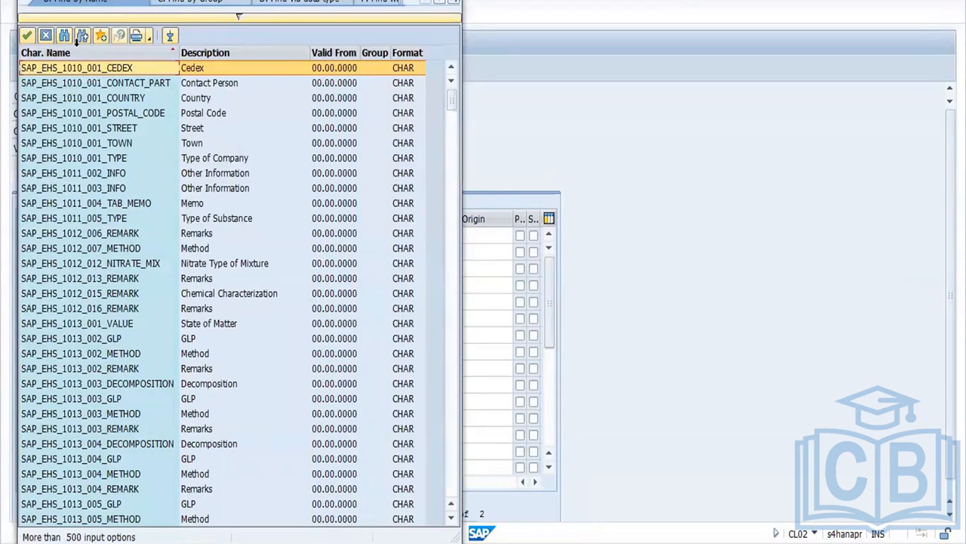
{"action": "left_click", "coordinate": [67, 34]}
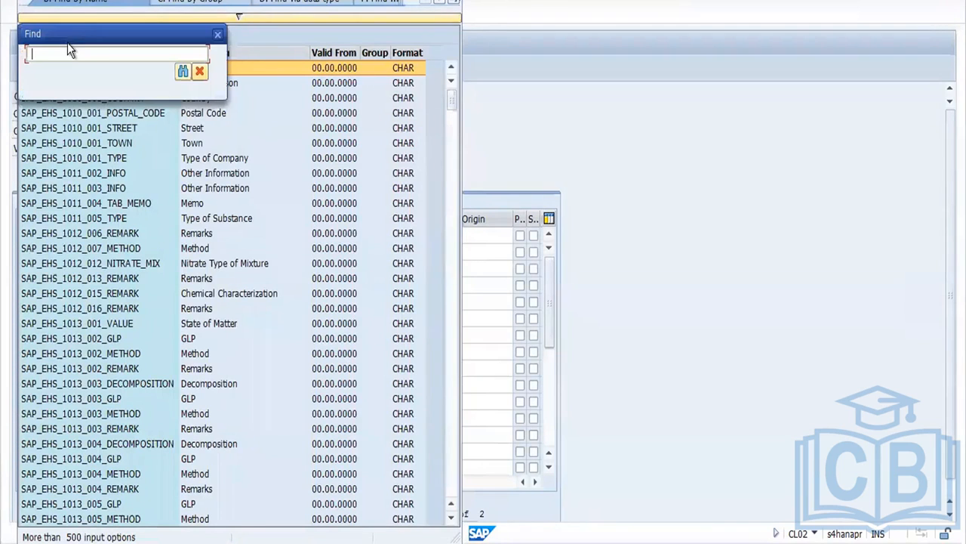
{"action": "type", "text": "PR*VALUE*"}
{"action": "key", "text": "BackSpace"}
{"action": "key", "text": "BackSpace"}
{"action": "key", "text": "BackSpace"}
{"action": "type", "text": "*"}
{"action": "key", "text": "Return"}
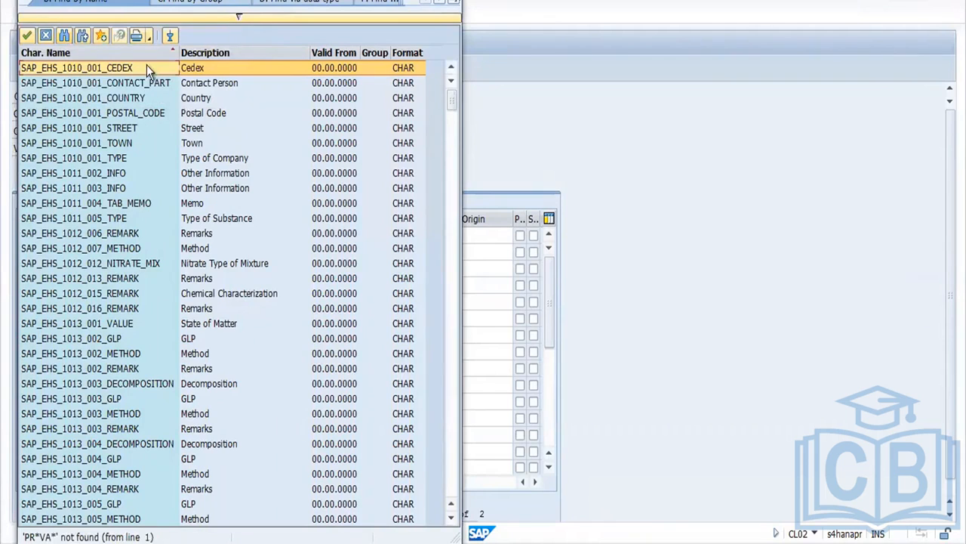
Search the characteristics for names starting with PR, assign PR_VALUES as the third characteristic of PR_CLASS, and save the class.
{"action": "left_click", "coordinate": [239, 21]}
{"action": "type", "text": "PR**"}
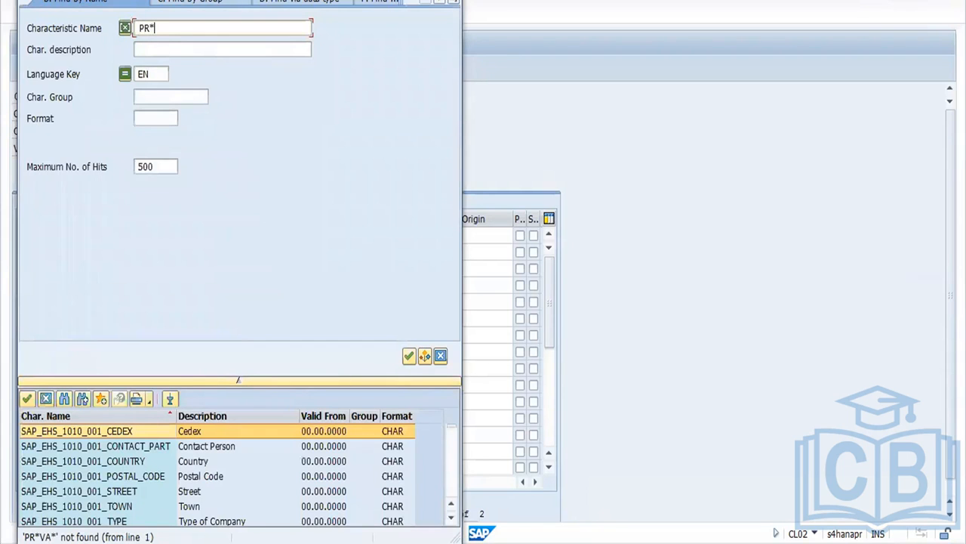
{"action": "left_click", "coordinate": [413, 359]}
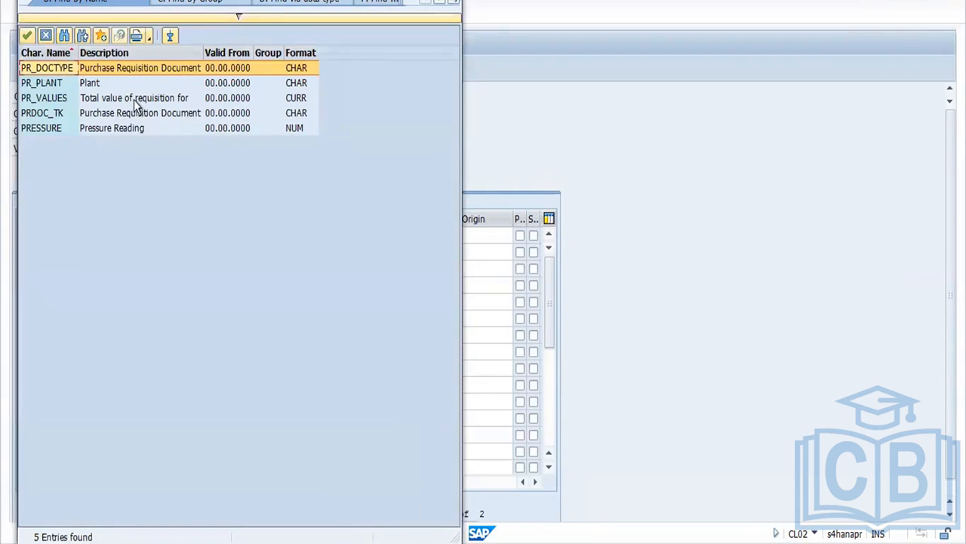
{"action": "double_click", "coordinate": [136, 106]}
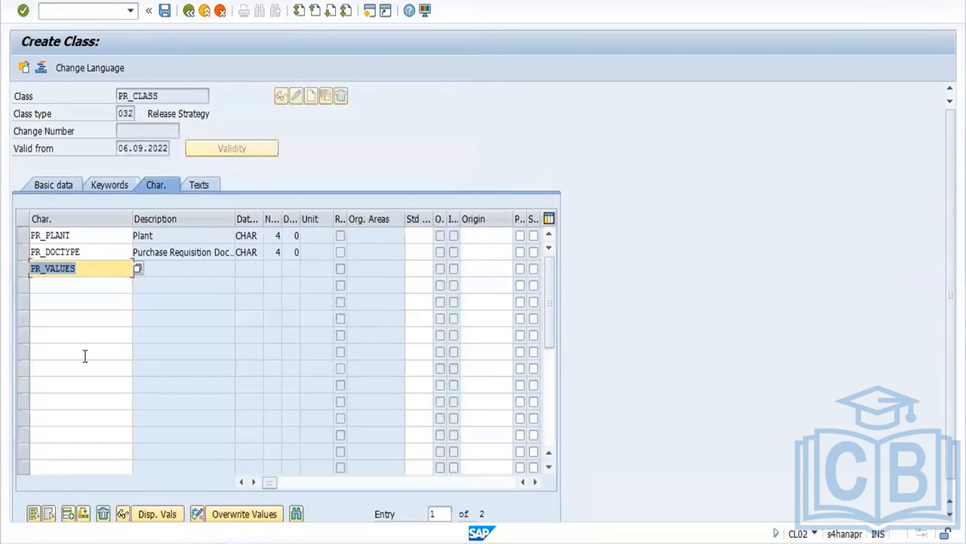
{"action": "key", "text": "Return"}
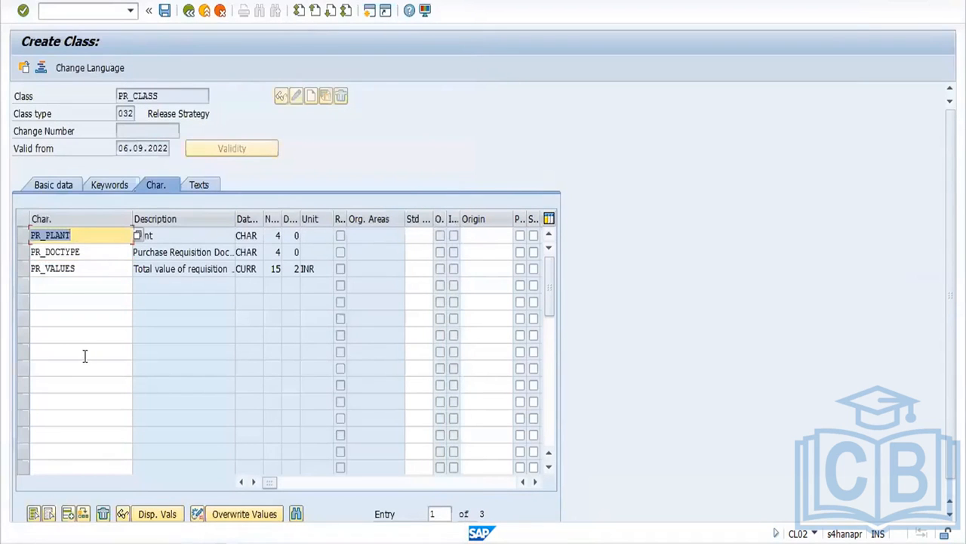
{"action": "left_click", "coordinate": [165, 11]}
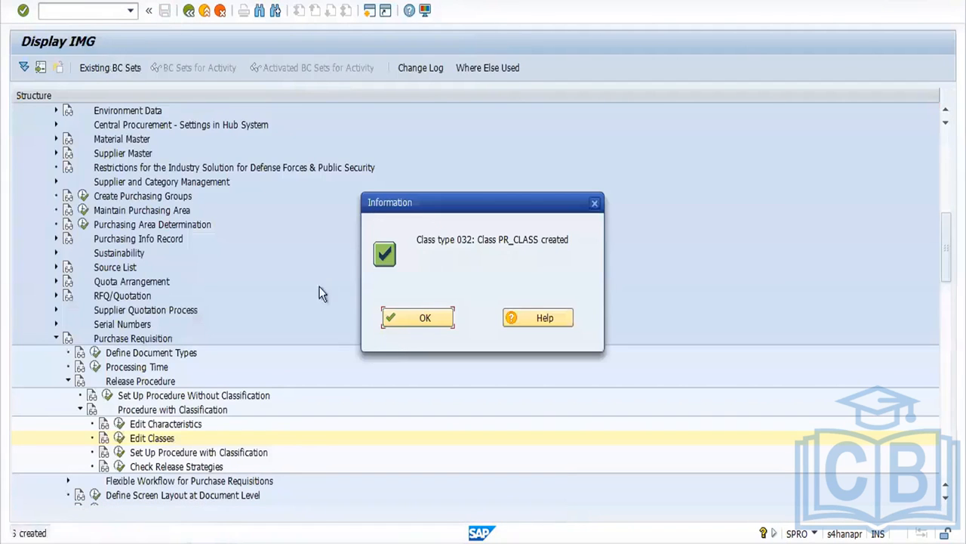
{"action": "left_click", "coordinate": [416, 318]}
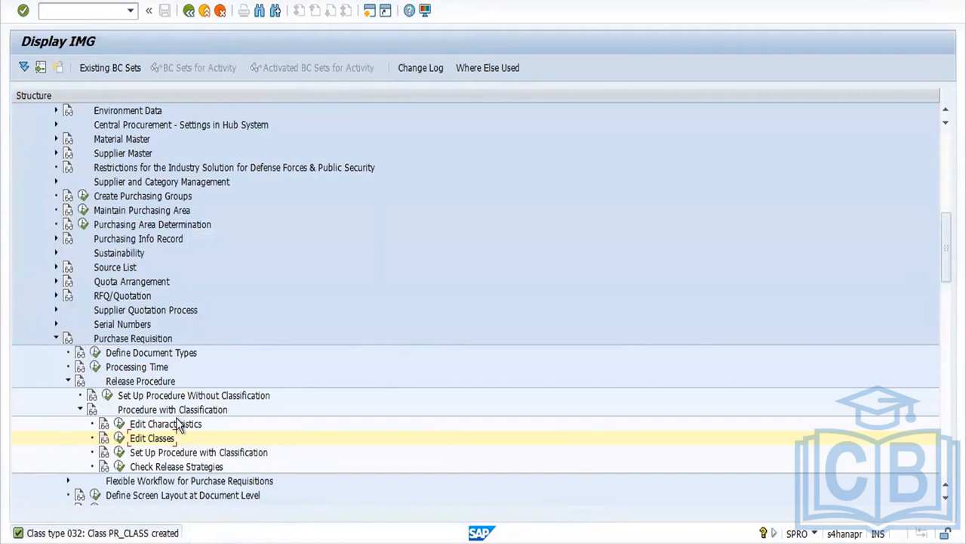
Open Release Groups under Set Up Procedure with Classification and delete the existing N7 entry with class NV_CLASS.
{"action": "left_click", "coordinate": [120, 452]}
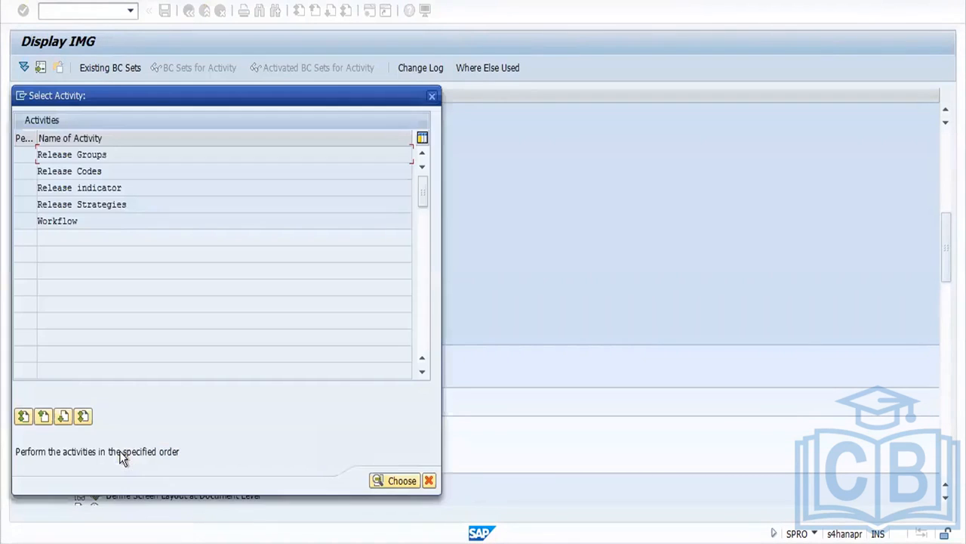
{"action": "double_click", "coordinate": [61, 160]}
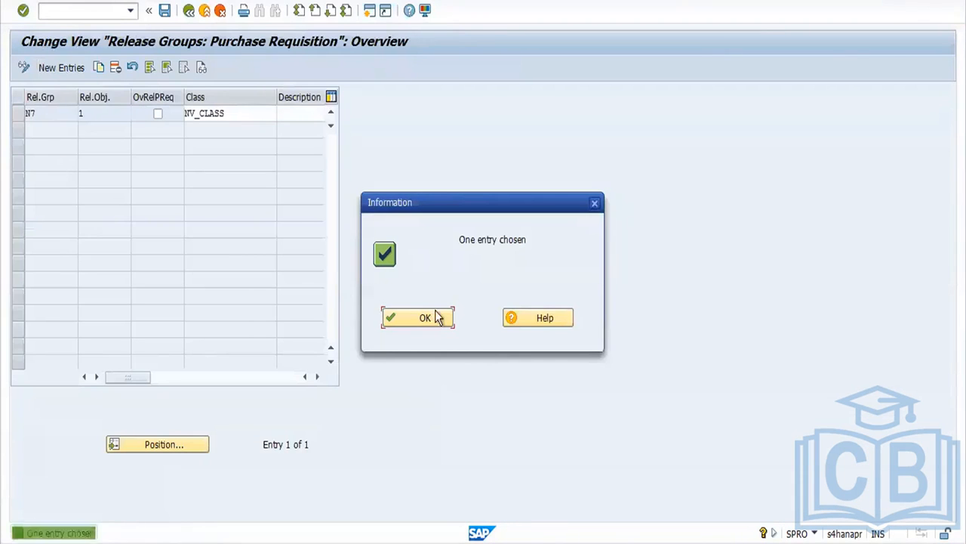
{"action": "left_click", "coordinate": [427, 317]}
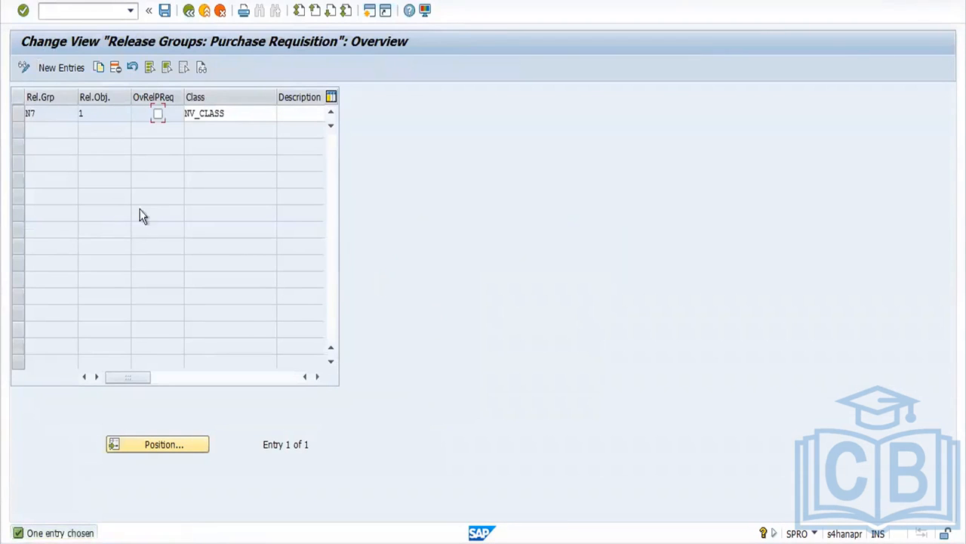
{"action": "left_click", "coordinate": [23, 110]}
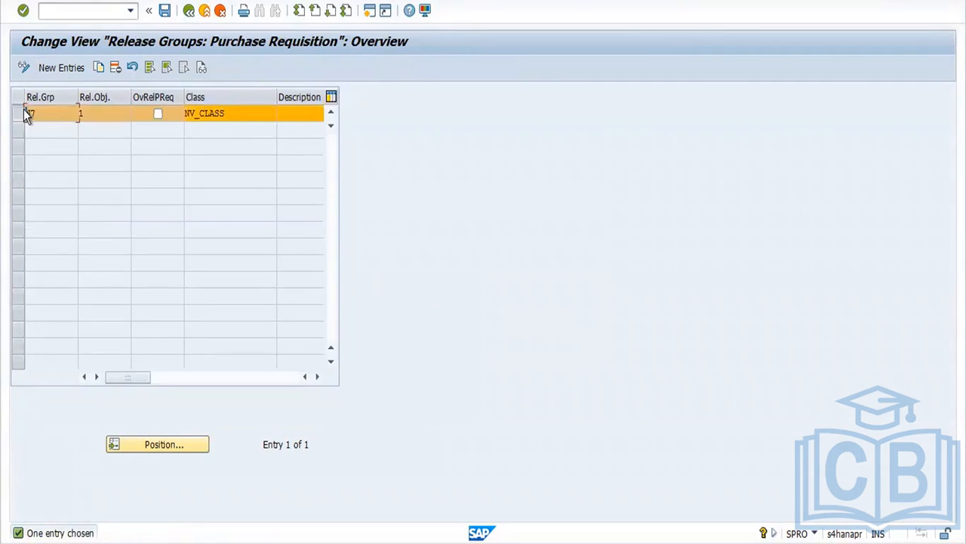
{"action": "left_click", "coordinate": [24, 110]}
{"action": "left_click", "coordinate": [18, 112]}
{"action": "left_click", "coordinate": [114, 67]}
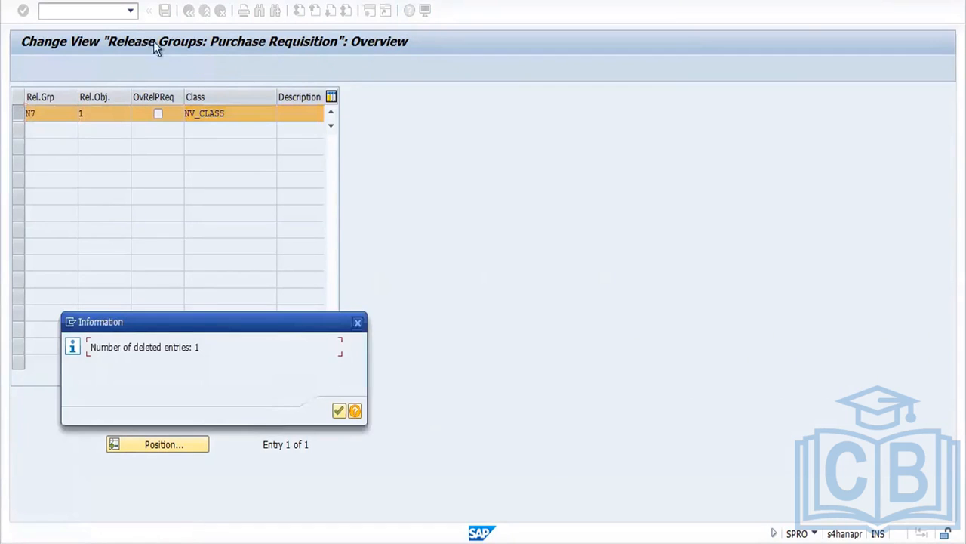
{"action": "left_click", "coordinate": [339, 411]}
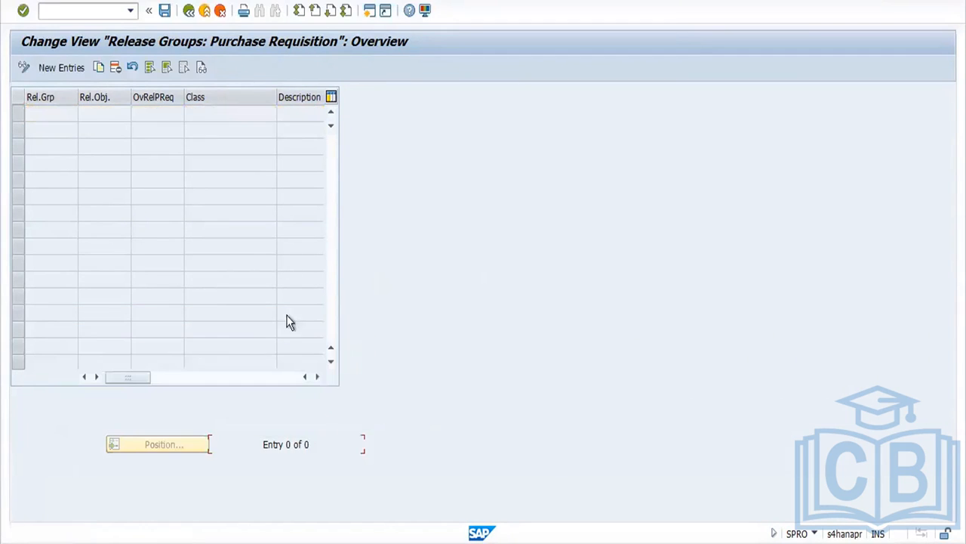
Save the release group deletion under the customizing request described as MM: MGM congfiguration 7AM.
{"action": "left_click", "coordinate": [166, 11]}
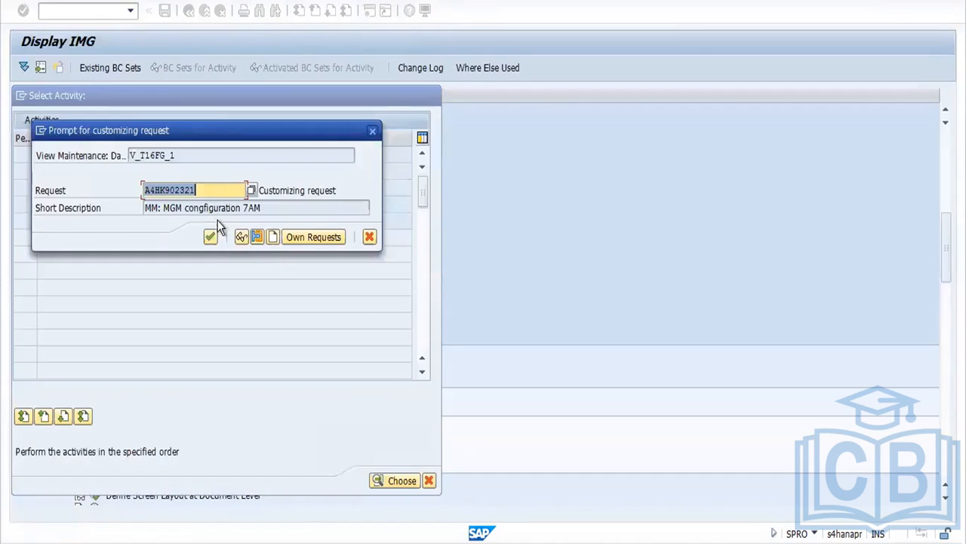
{"action": "left_click", "coordinate": [211, 238]}
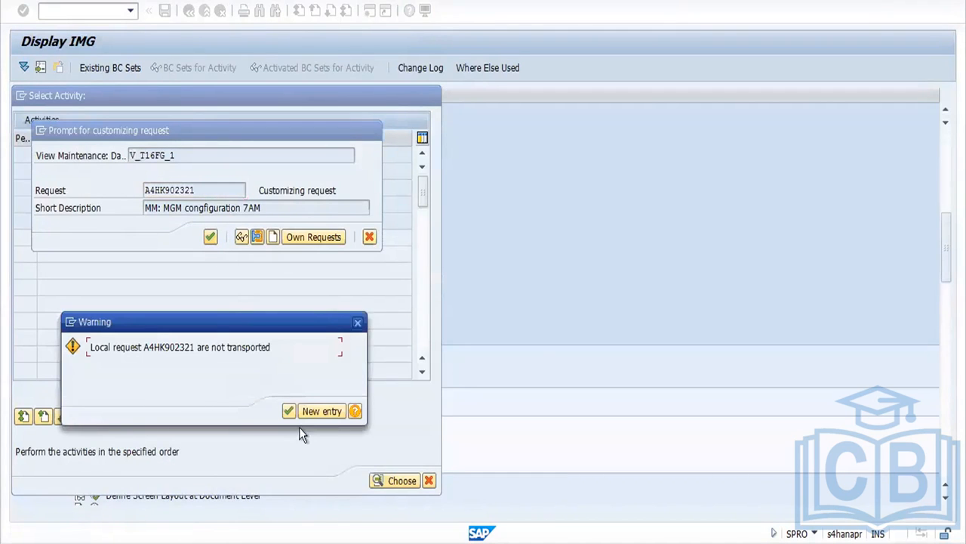
{"action": "left_click", "coordinate": [288, 411]}
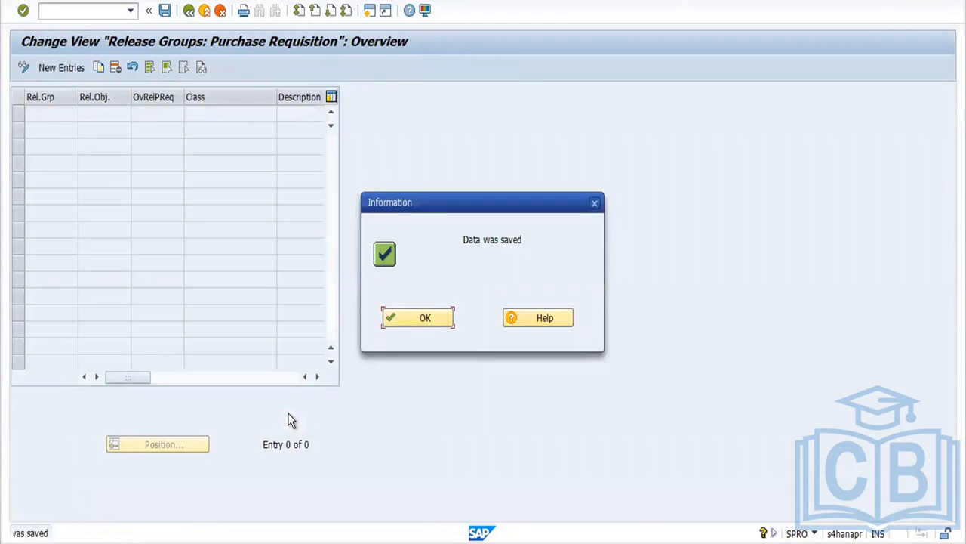
{"action": "left_click", "coordinate": [434, 317]}
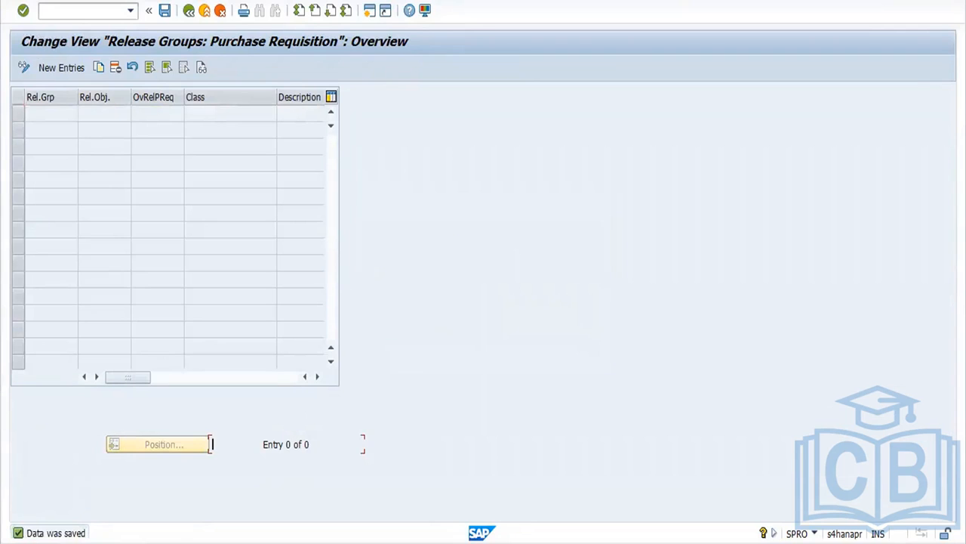
Add release group F1 with class PR_CLASS, enable overall release of the requisition (OvRelPReq), and save the entry.
{"action": "left_click", "coordinate": [54, 68]}
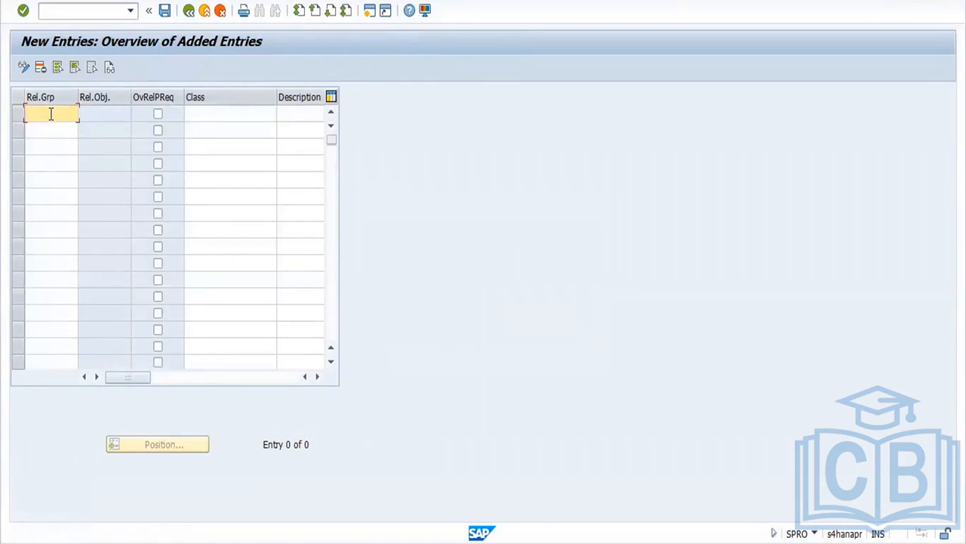
{"action": "type", "text": "F1"}
{"action": "key", "text": "Tab"}
{"action": "key", "text": "Tab"}
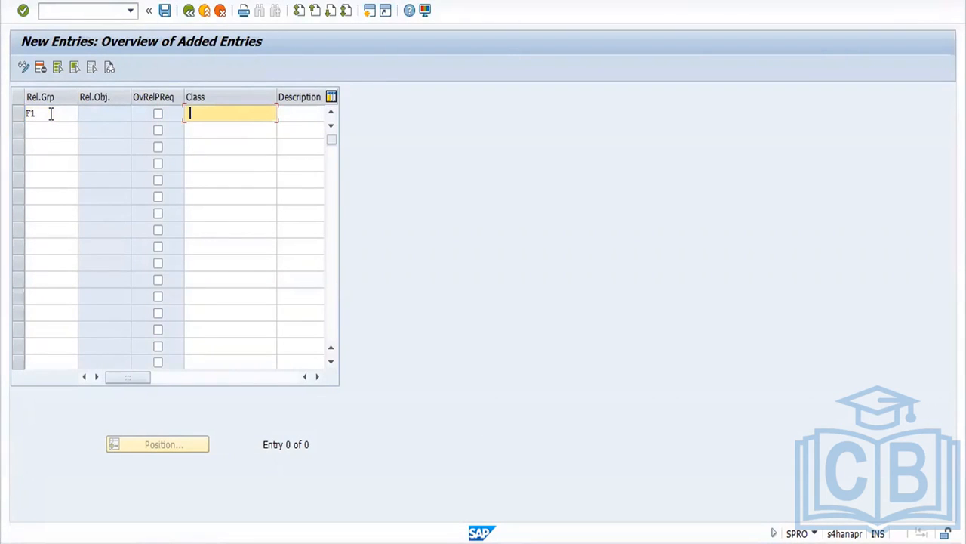
{"action": "type", "text": "PR_CLASS"}
{"action": "key", "text": "Return"}
{"action": "left_click", "coordinate": [428, 323]}
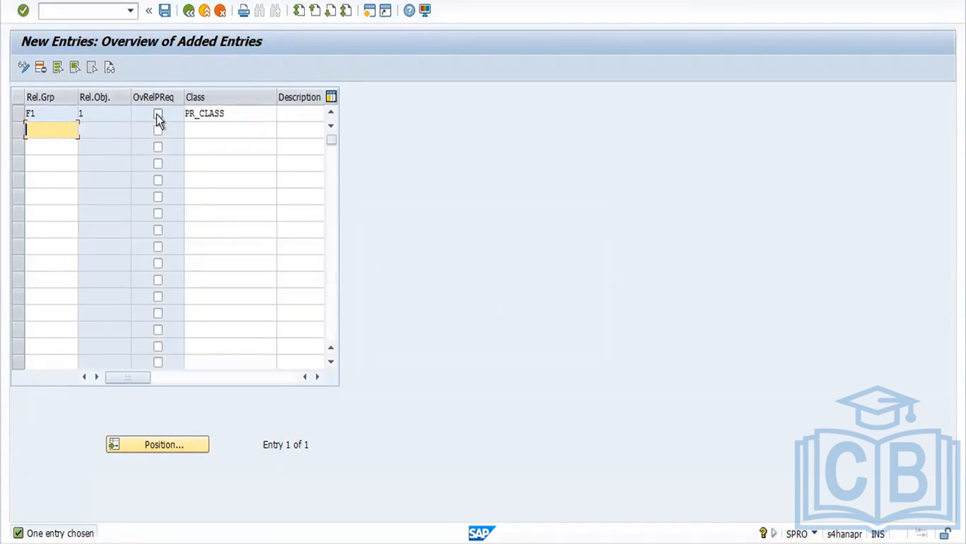
{"action": "left_click", "coordinate": [157, 115]}
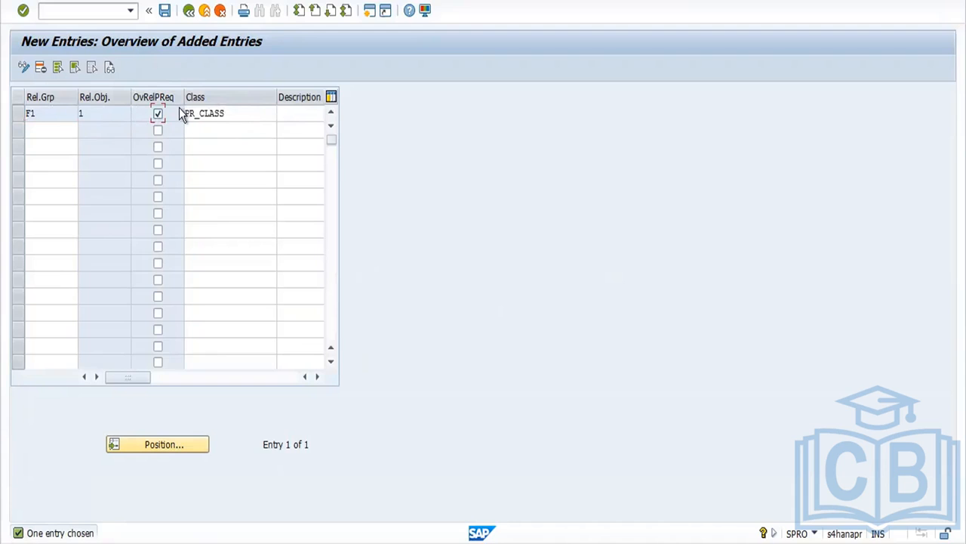
{"action": "key", "text": "alt+Tab"}
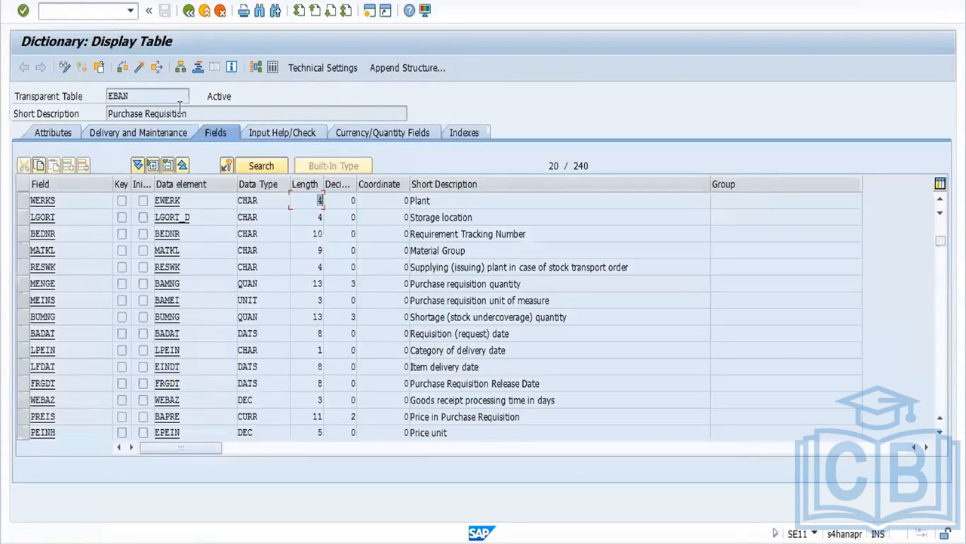
{"action": "key", "text": "alt+Tab"}
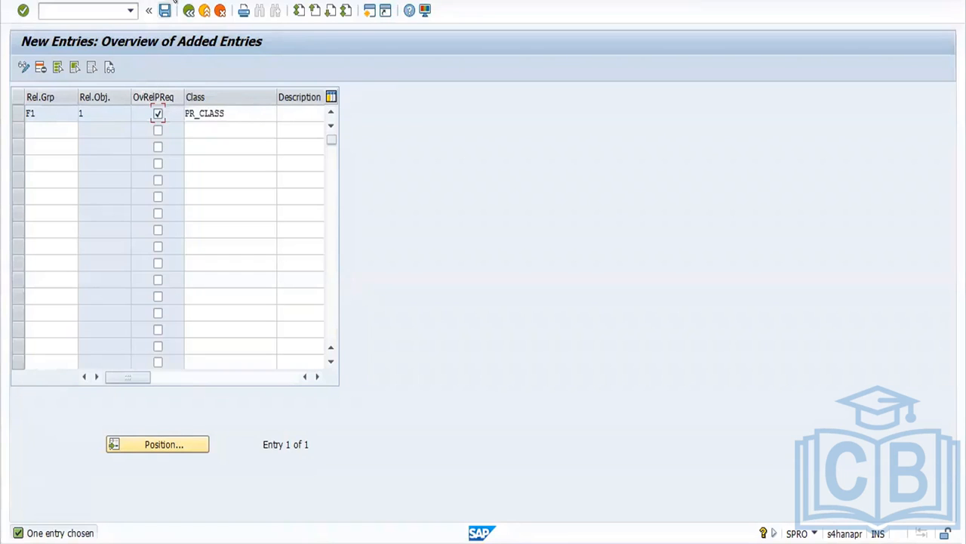
{"action": "left_click", "coordinate": [167, 9]}
Open a new session and check the class name PR_CLASS in transaction CL02, going back to the release group entries.
{"action": "left_click", "coordinate": [226, 543]}
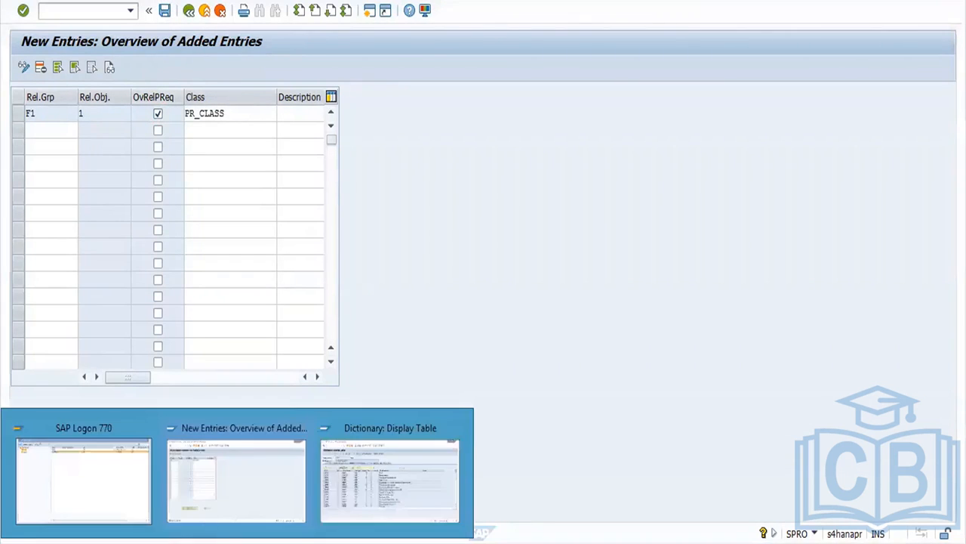
{"action": "left_click", "coordinate": [226, 488]}
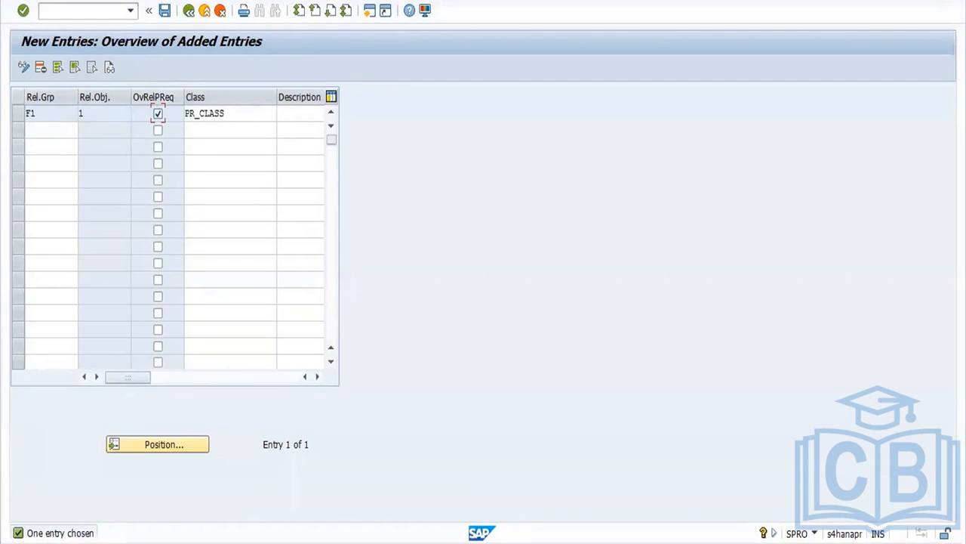
{"action": "left_click", "coordinate": [369, 11]}
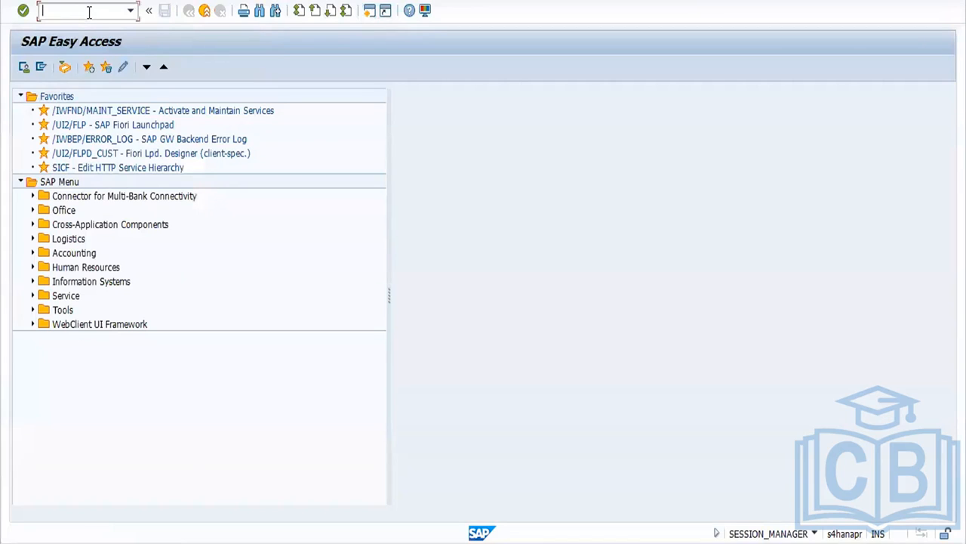
{"action": "type", "text": "CL02"}
{"action": "key", "text": "Return"}
{"action": "left_click_drag", "start_coordinate": [159, 97], "coordinate": [63, 95]}
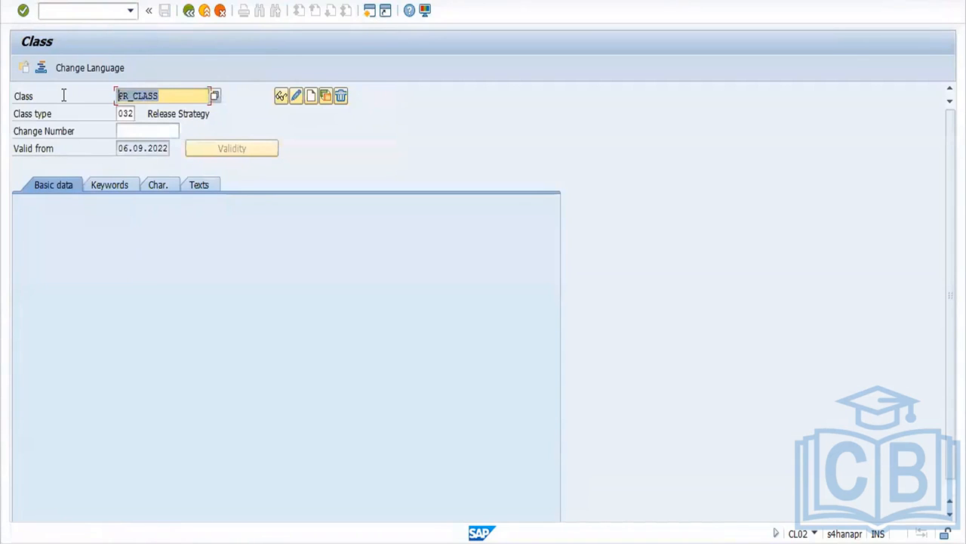
{"action": "key", "text": "alt+Tab"}
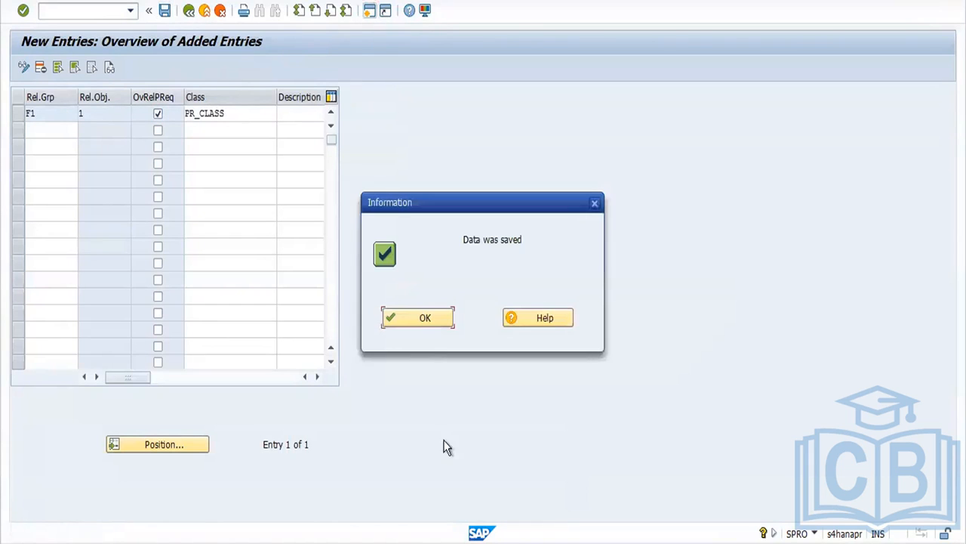
Acknowledge the saved release group and return to the activity list for setting up the procedure with classification.
{"action": "left_click", "coordinate": [445, 320]}
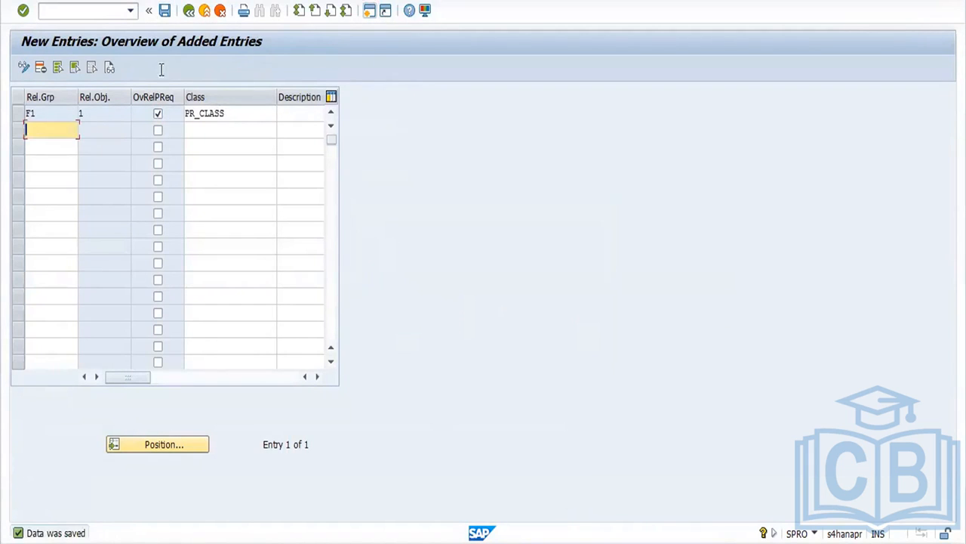
{"action": "left_click", "coordinate": [188, 11]}
{"action": "left_click", "coordinate": [188, 11]}
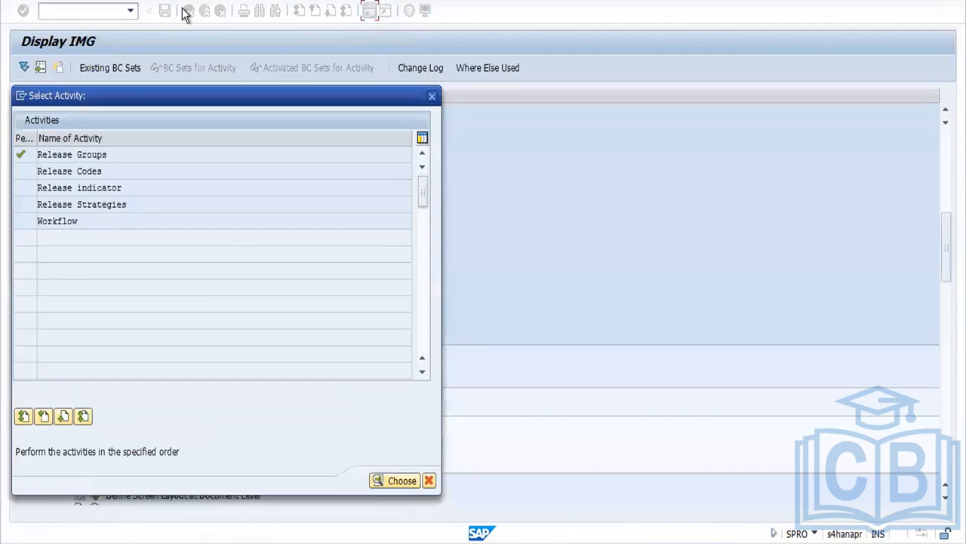
Open Release Codes and add a new entry with group F1, code A1 and description CLERK.
{"action": "double_click", "coordinate": [83, 171]}
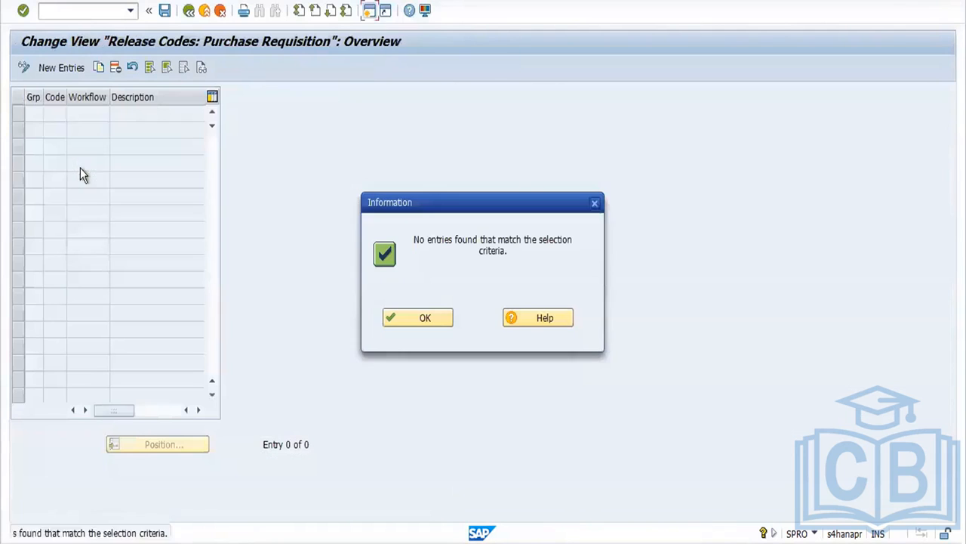
{"action": "left_click", "coordinate": [425, 318]}
{"action": "left_click", "coordinate": [70, 71]}
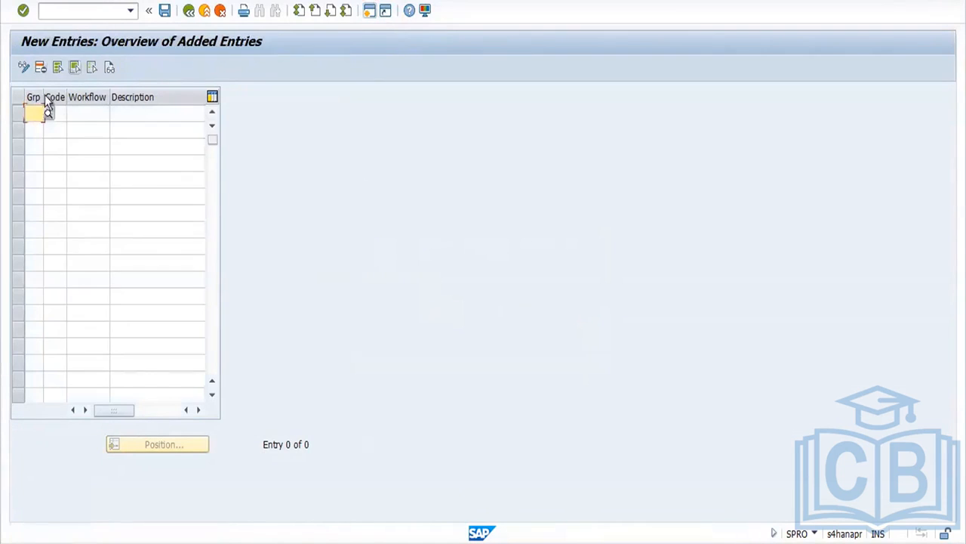
{"action": "type", "text": "P1"}
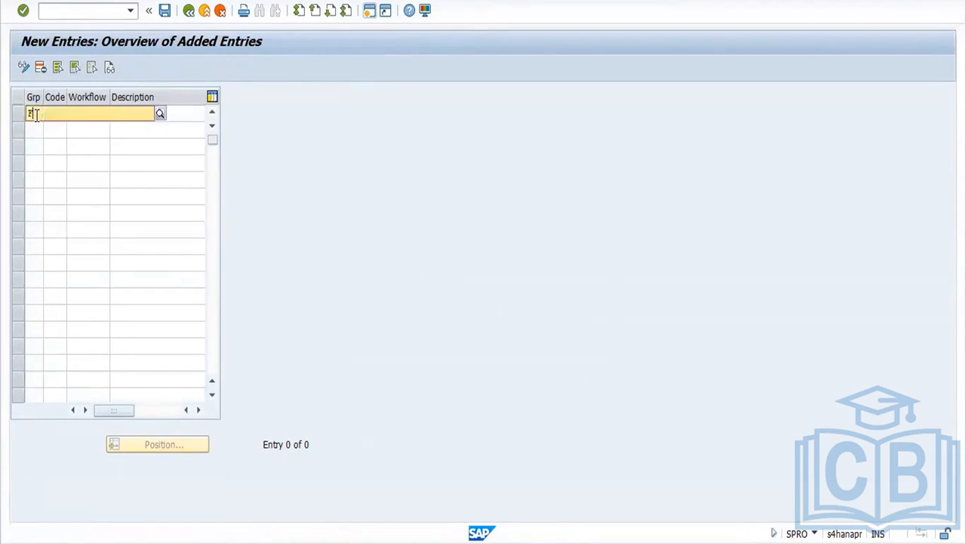
{"action": "key", "text": "Tab"}
{"action": "type", "text": "A1"}
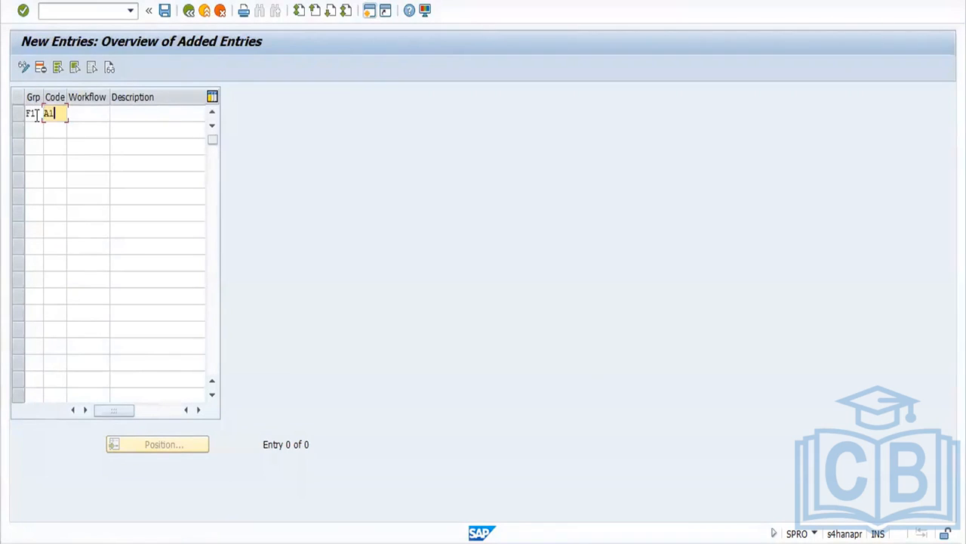
{"action": "key", "text": "Tab"}
{"action": "key", "text": "Tab"}
{"action": "type", "text": "CLERK"}
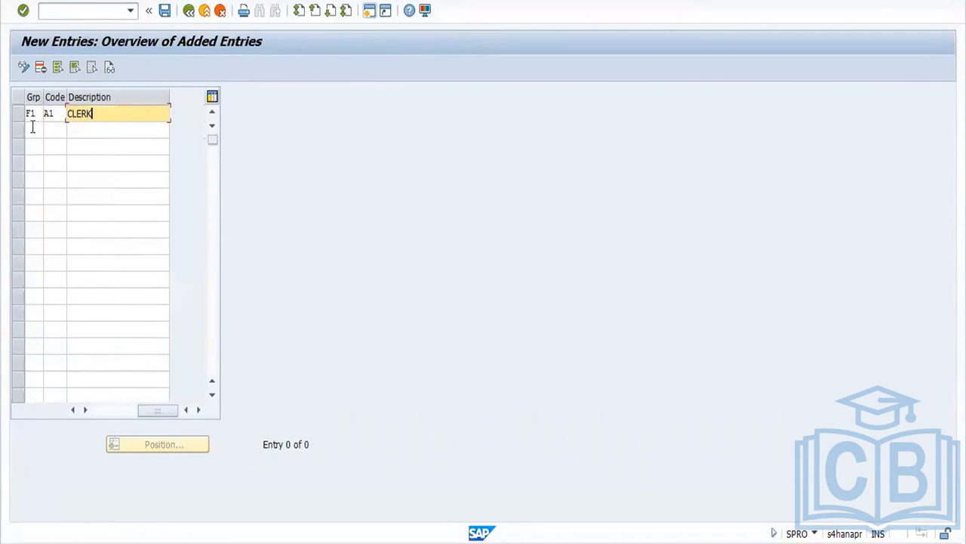
Add a second release code entry with group F1, code A2 and description Sr clerk.
{"action": "left_click", "coordinate": [33, 127]}
{"action": "type", "text": "F1"}
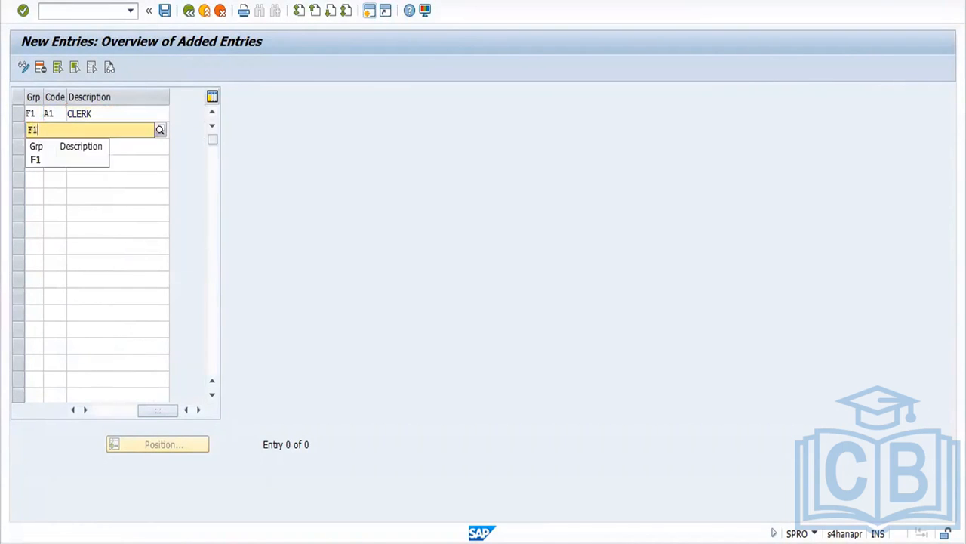
{"action": "key", "text": "Tab"}
{"action": "type", "text": "A2"}
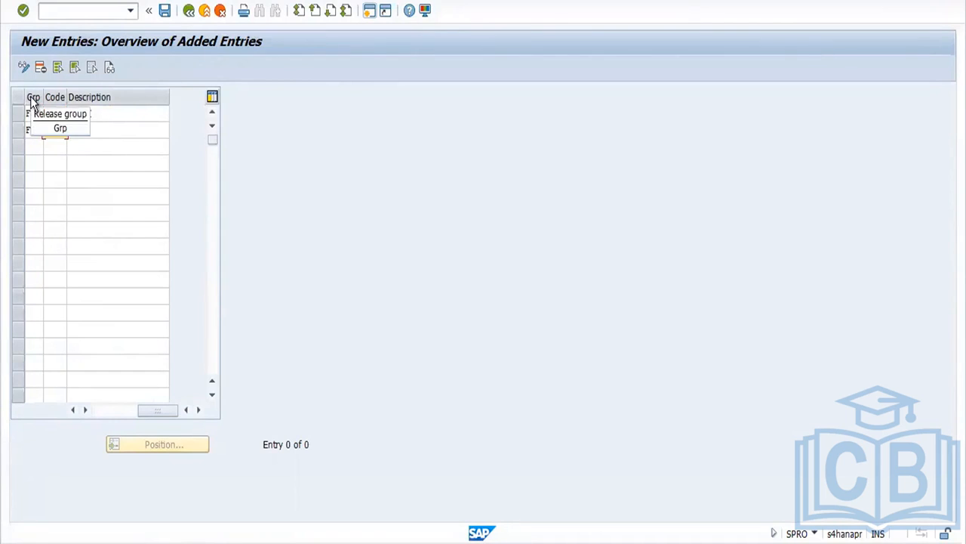
{"action": "left_click", "coordinate": [67, 130]}
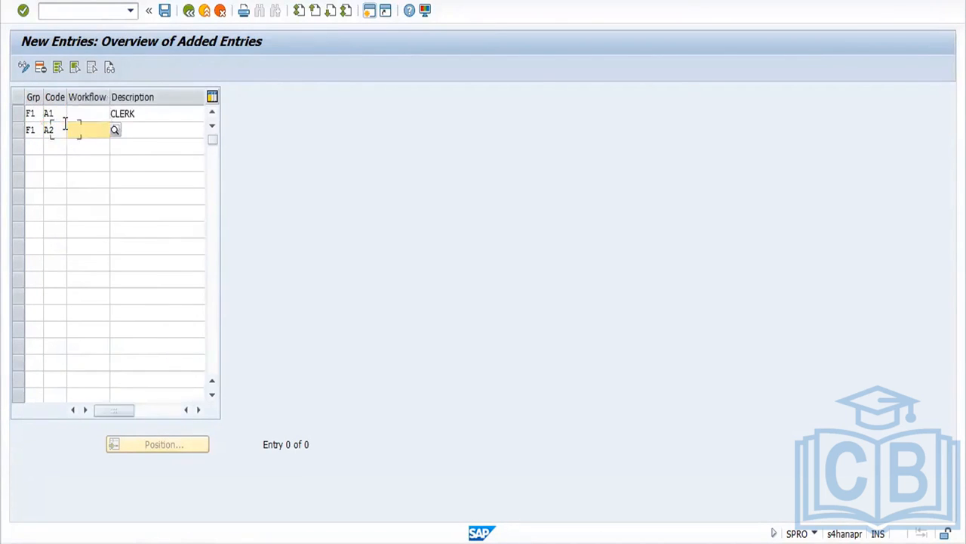
{"action": "type", "text": "Sr clerk"}
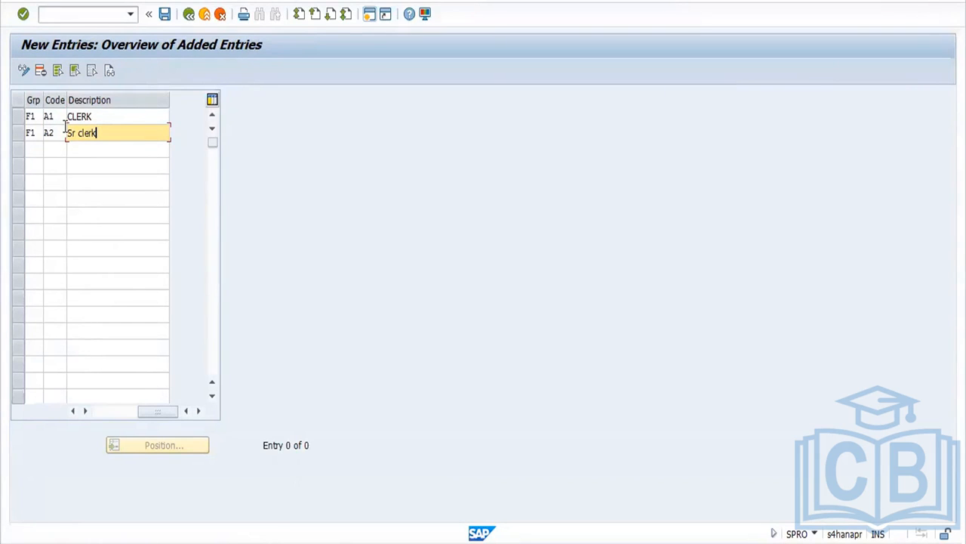
Add a third release code entry with group F1, code A3 and description Mgr.
{"action": "left_click", "coordinate": [30, 148]}
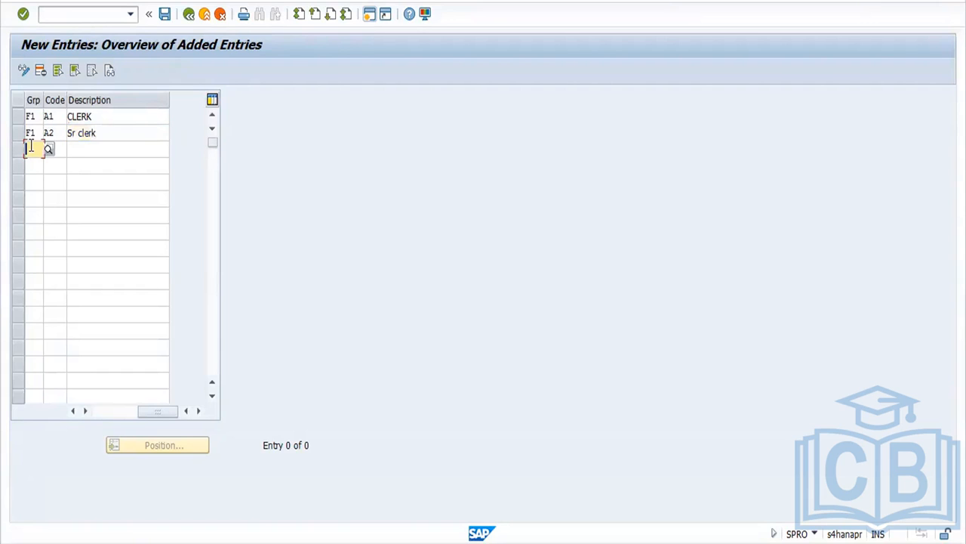
{"action": "type", "text": "F1"}
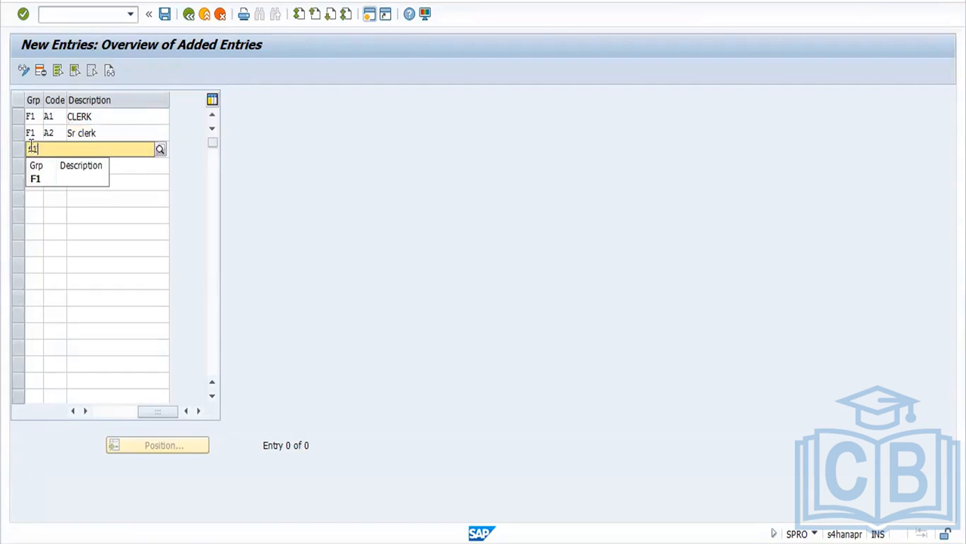
{"action": "key", "text": "Tab"}
{"action": "type", "text": "a3"}
{"action": "key", "text": "Tab"}
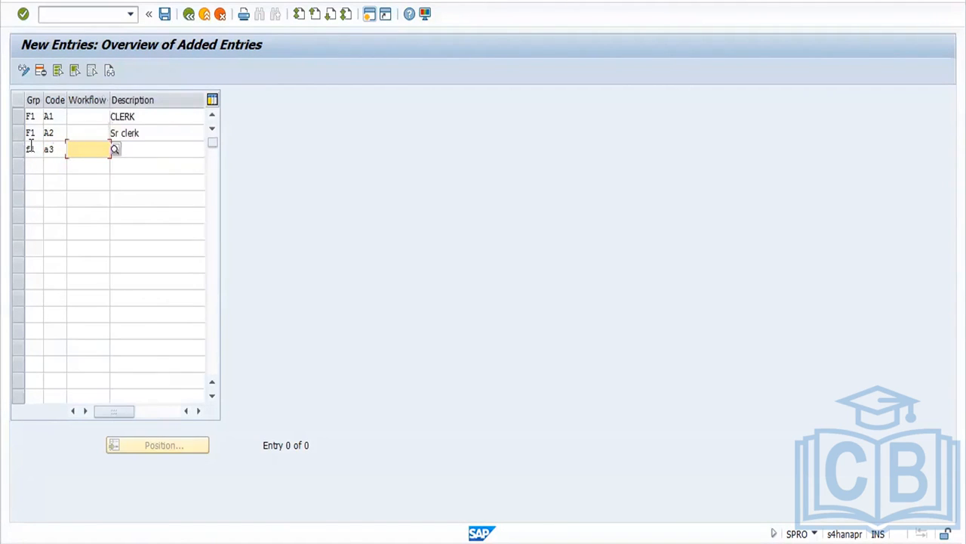
{"action": "key", "text": "Tab"}
{"action": "type", "text": "Mgr"}
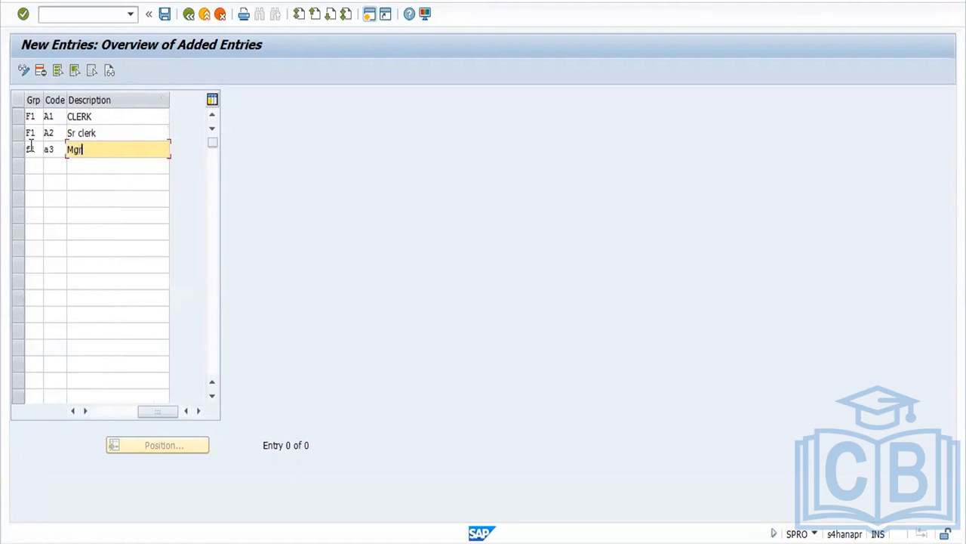
{"action": "key", "text": "Return"}
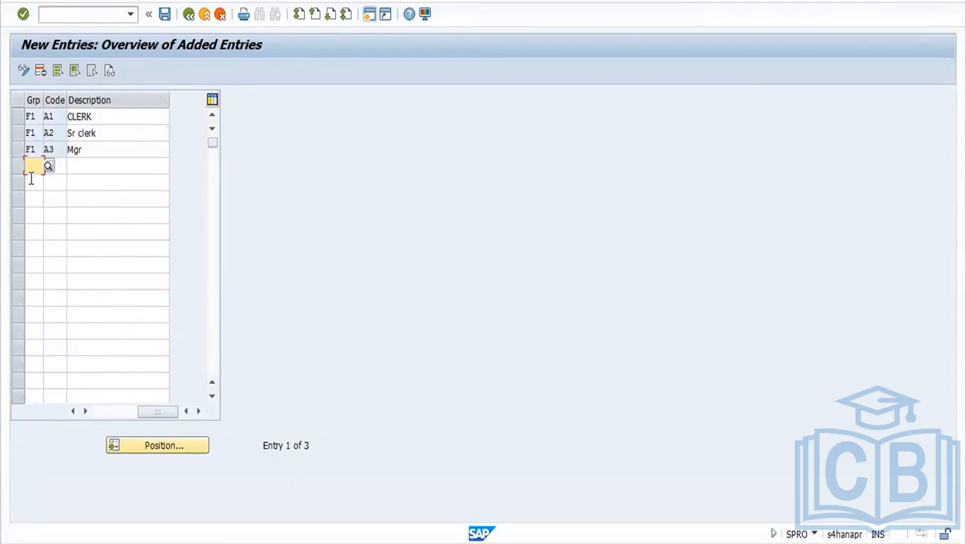
Add a fourth release code entry with group F1, code A4 and description FI Mgr.
{"action": "type", "text": "f1"}
{"action": "key", "text": "Tab"}
{"action": "type", "text": "a4"}
{"action": "key", "text": "Tab"}
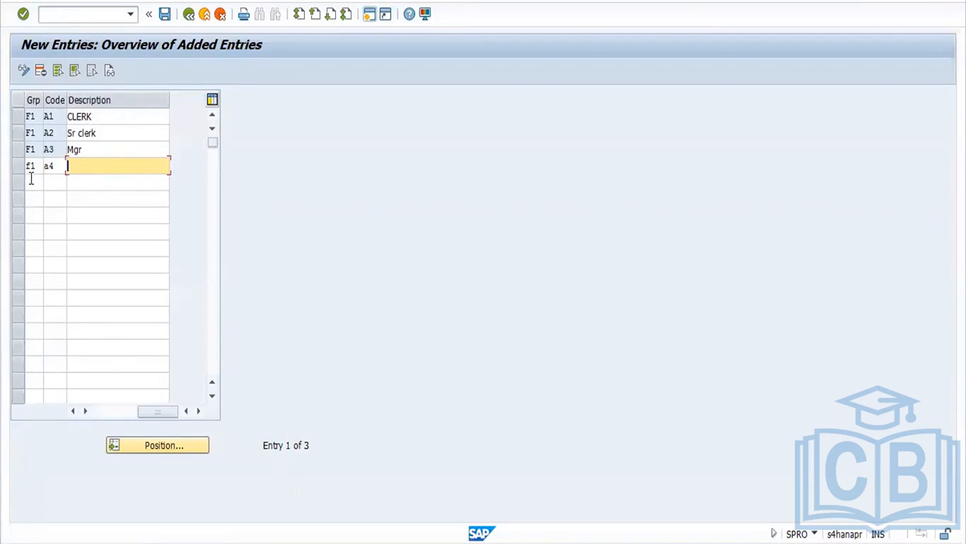
{"action": "type", "text": "FI Mgr"}
{"action": "key", "text": "Return"}
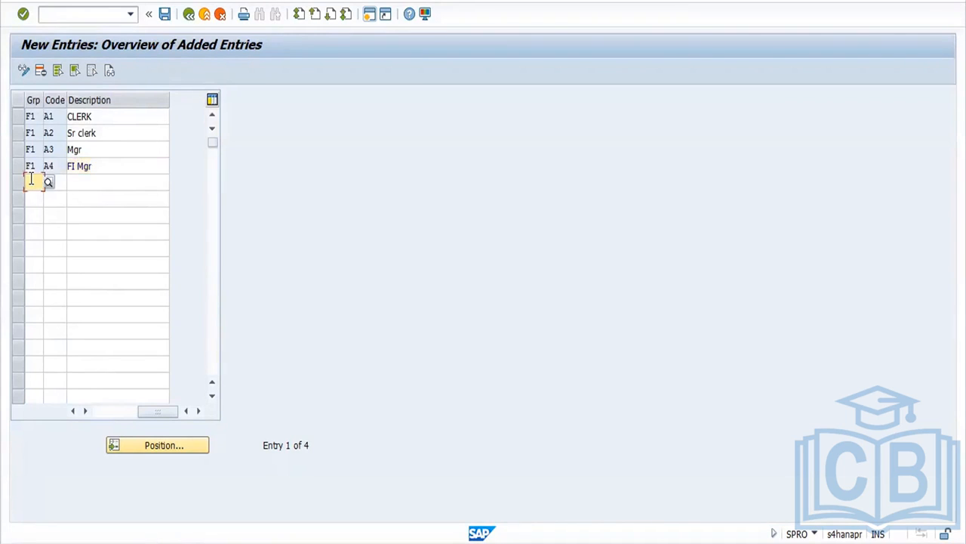
Save the release codes of group F1 under the proposed MM customizing request, accepting the local request warning, and review the Workflow column.
{"action": "left_click", "coordinate": [165, 14]}
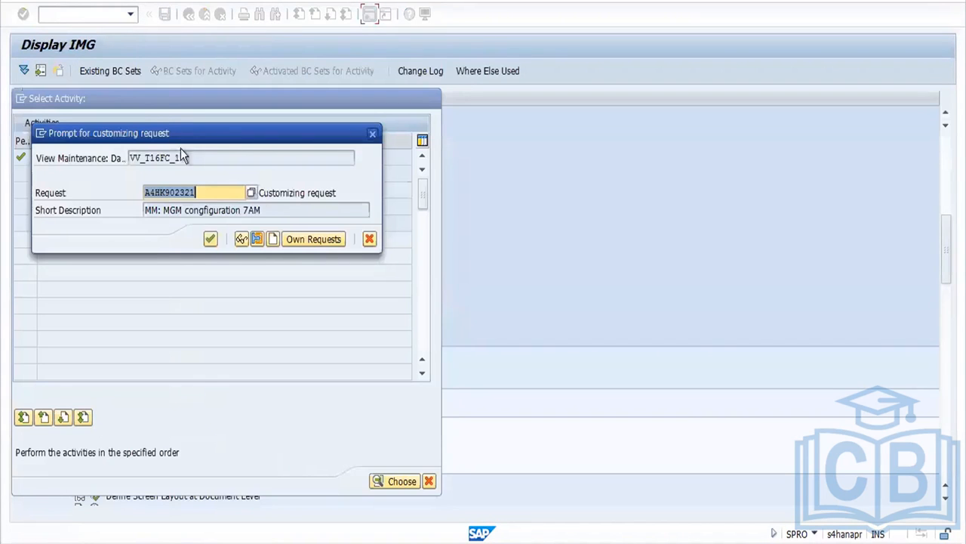
{"action": "left_click", "coordinate": [212, 239]}
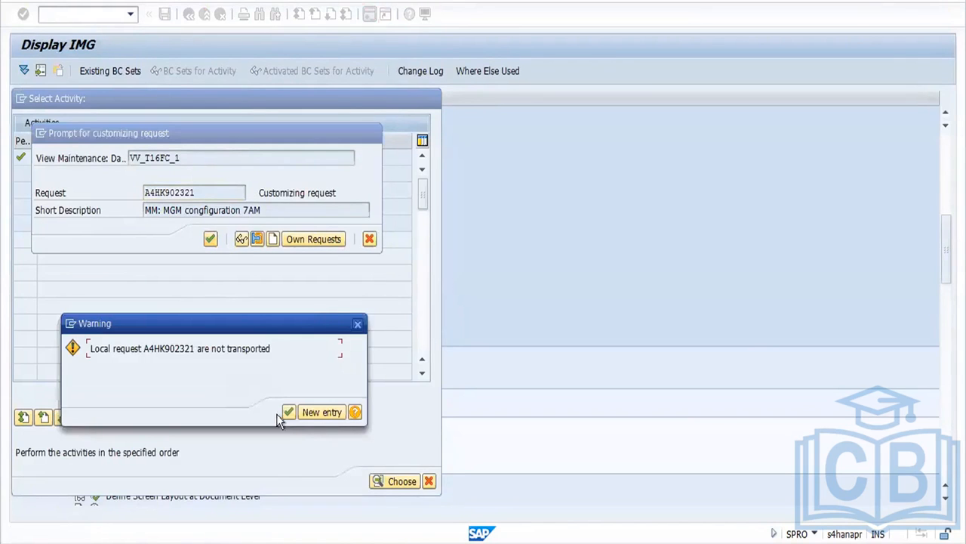
{"action": "left_click", "coordinate": [289, 412]}
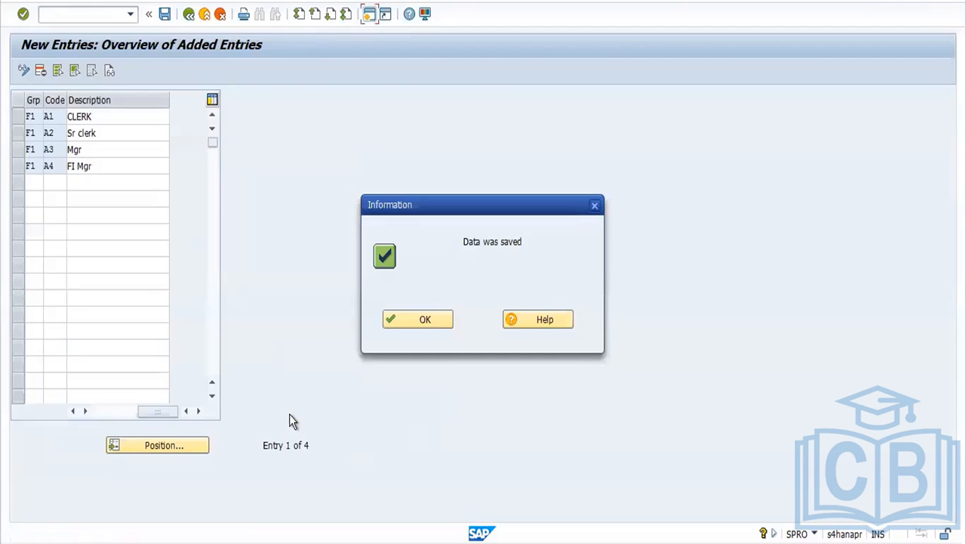
{"action": "left_click", "coordinate": [425, 319]}
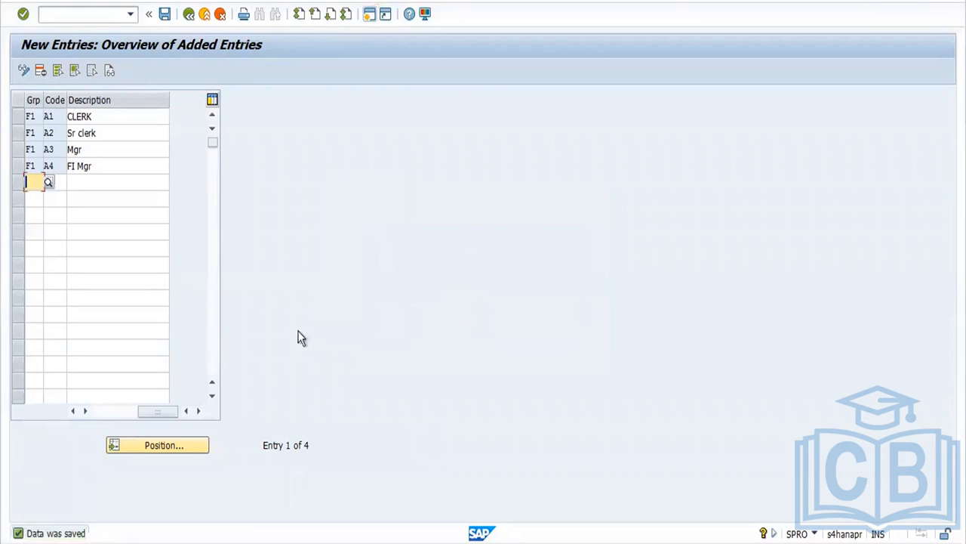
{"action": "left_click_drag", "start_coordinate": [164, 412], "coordinate": [43, 416]}
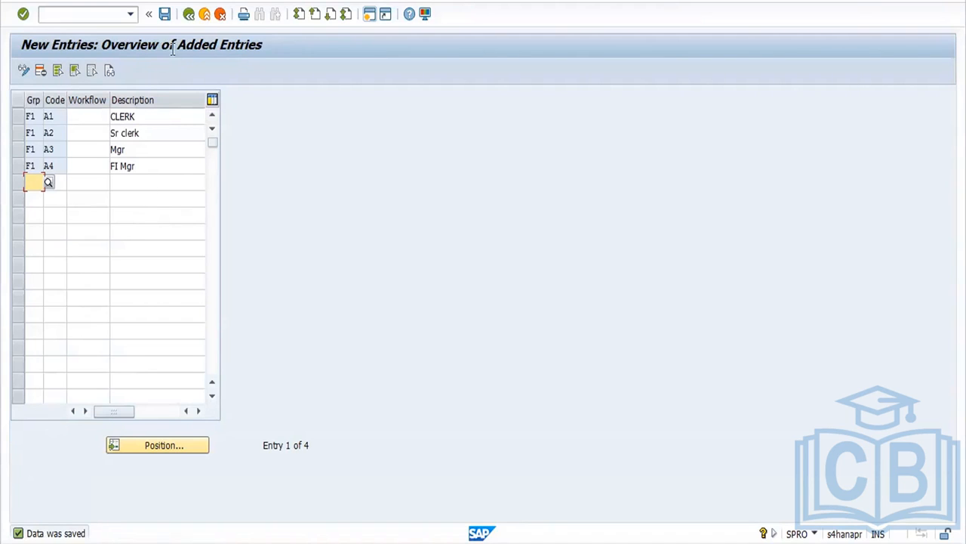
{"action": "left_click", "coordinate": [165, 15]}
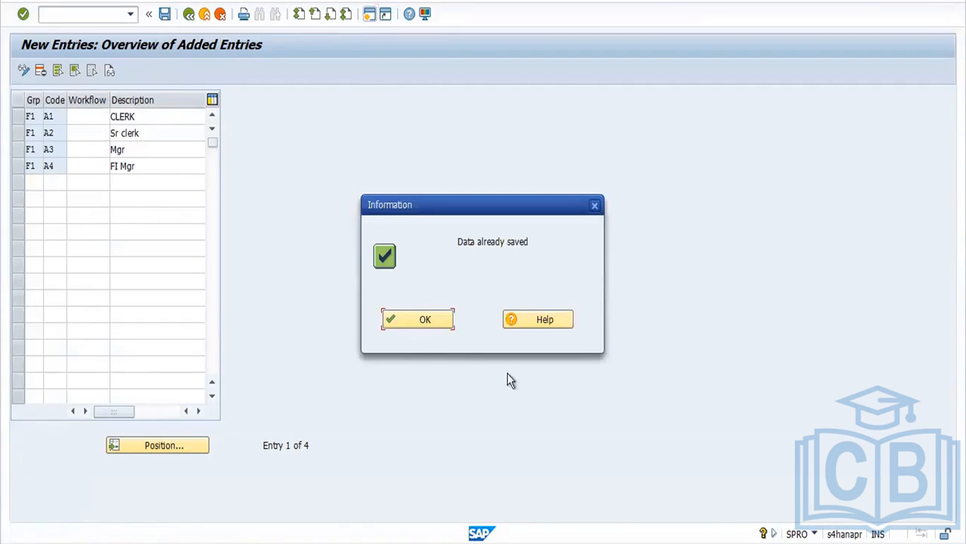
Return from the saved release codes to the activity list.
{"action": "left_click", "coordinate": [412, 318]}
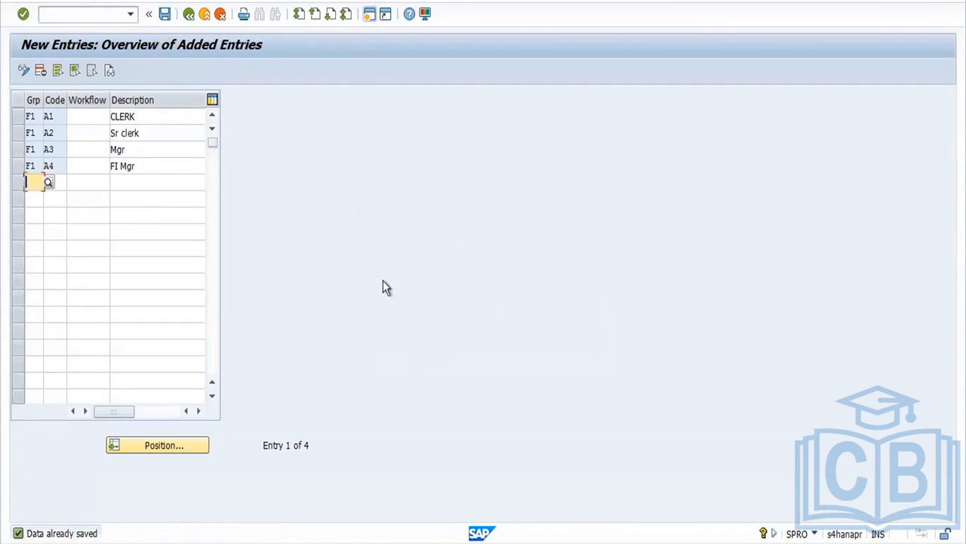
{"action": "left_click", "coordinate": [190, 15]}
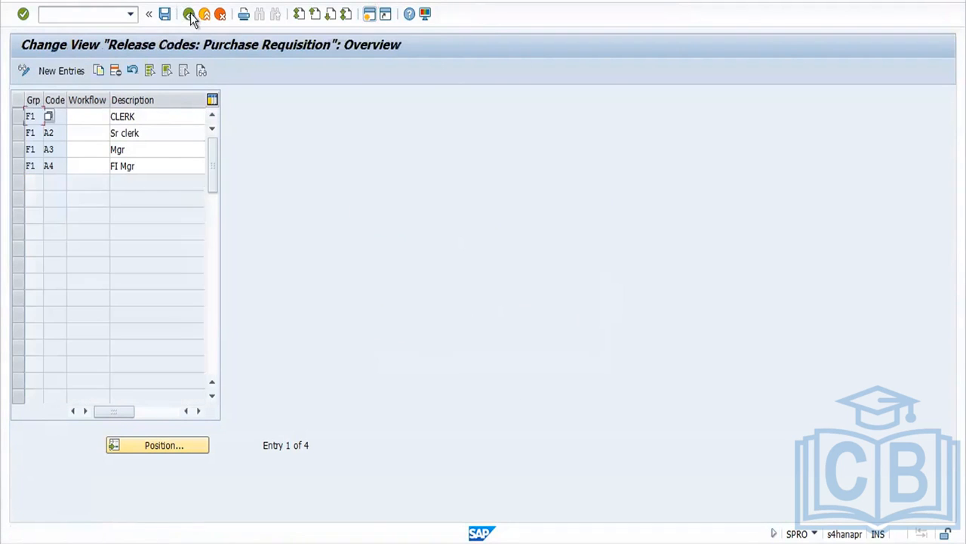
{"action": "left_click", "coordinate": [191, 15]}
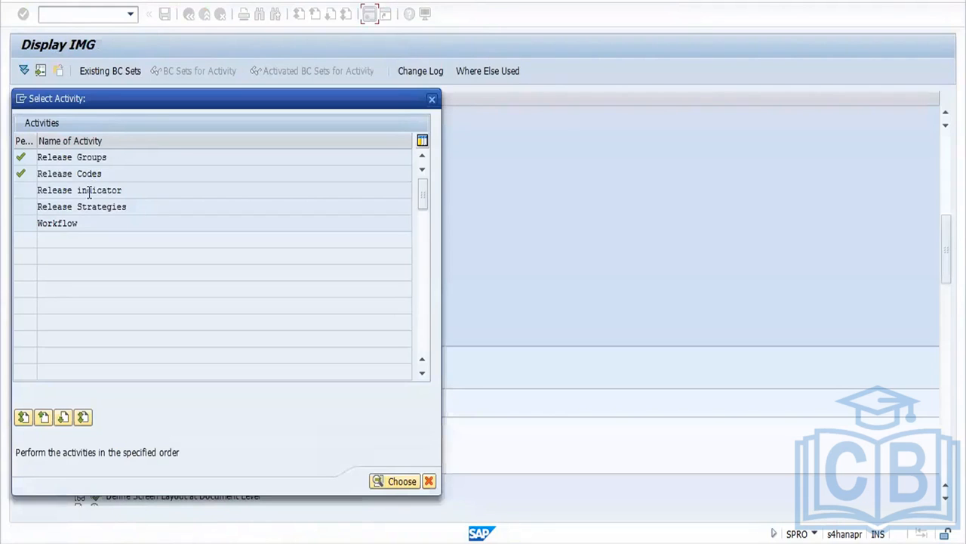
Check the Release indicator activity and its blank new-entry form without adding anything, and return to the activity list.
{"action": "double_click", "coordinate": [89, 191]}
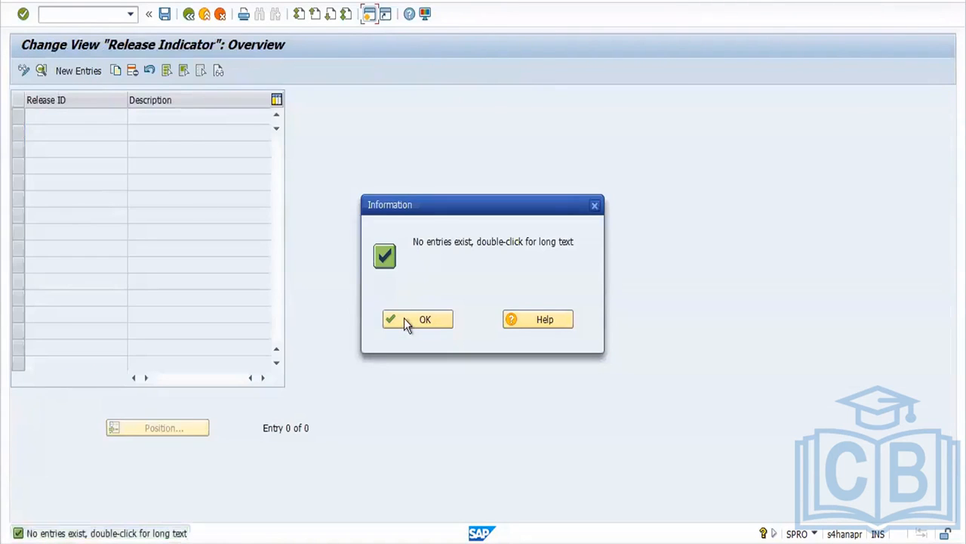
{"action": "left_click", "coordinate": [405, 320]}
{"action": "left_click", "coordinate": [41, 71]}
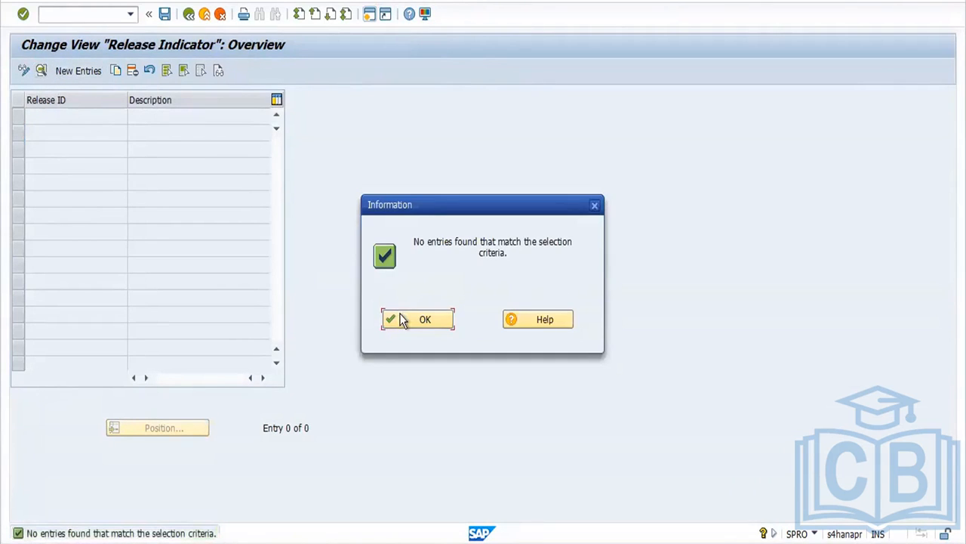
{"action": "left_click", "coordinate": [402, 319]}
{"action": "left_click", "coordinate": [65, 72]}
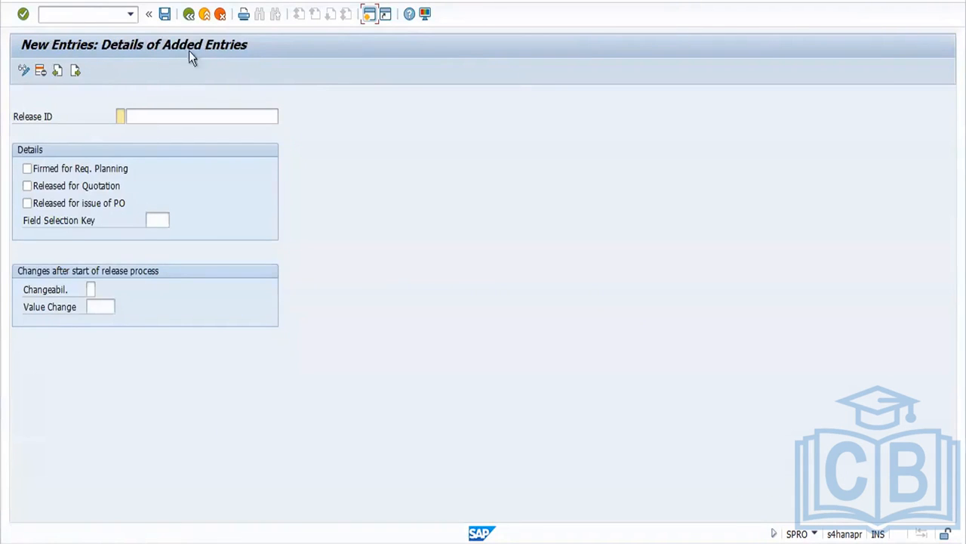
{"action": "left_click", "coordinate": [188, 15]}
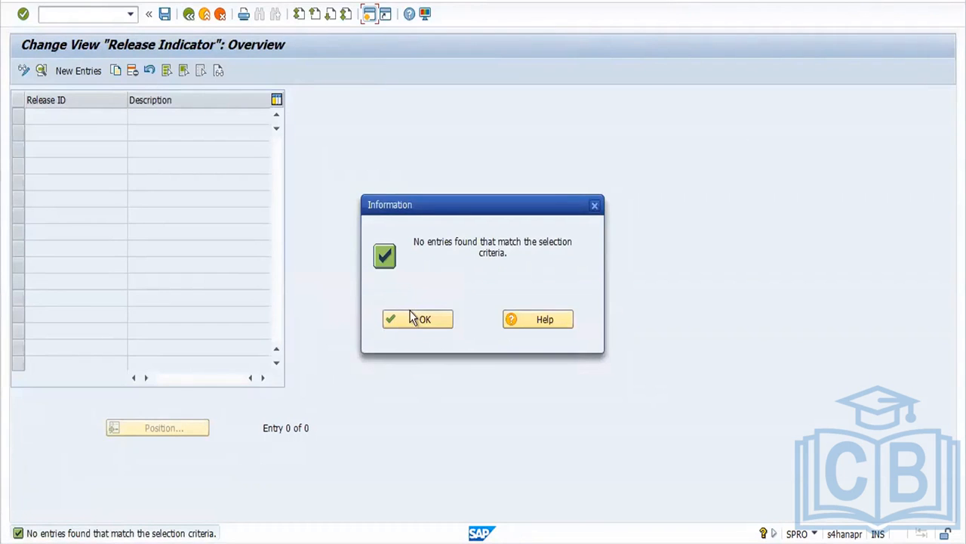
{"action": "left_click", "coordinate": [413, 318]}
{"action": "left_click", "coordinate": [191, 15]}
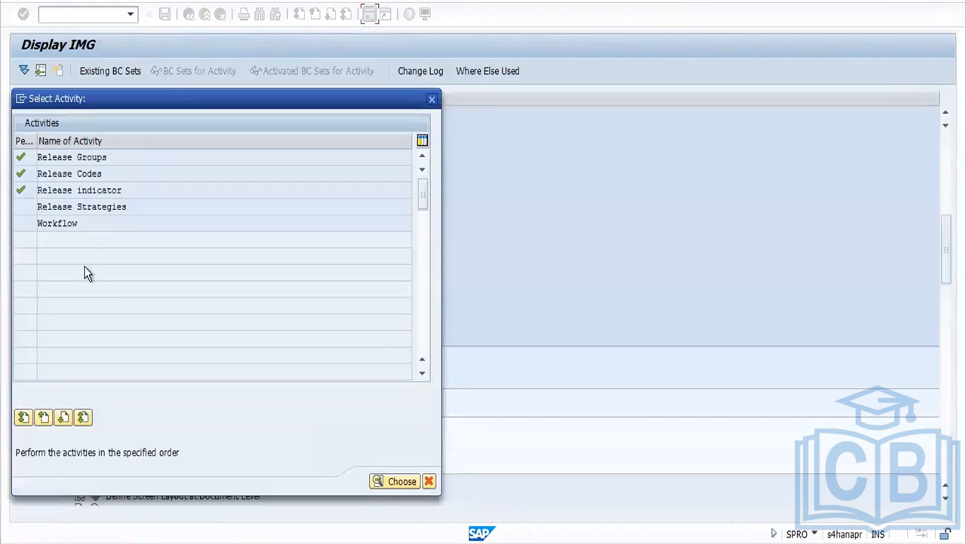
Open the Release Strategies activity for purchase requisitions and start a new entry.
{"action": "double_click", "coordinate": [93, 202]}
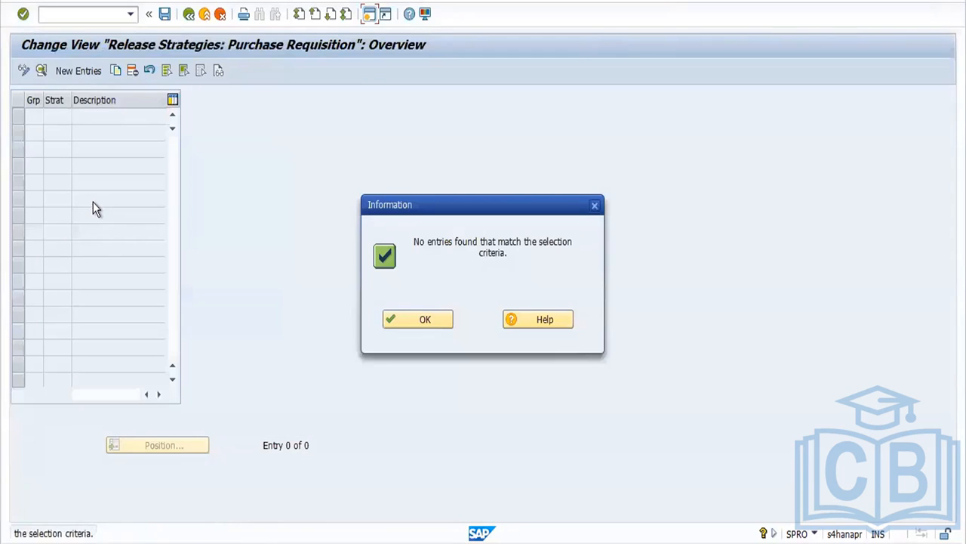
{"action": "left_click", "coordinate": [417, 320]}
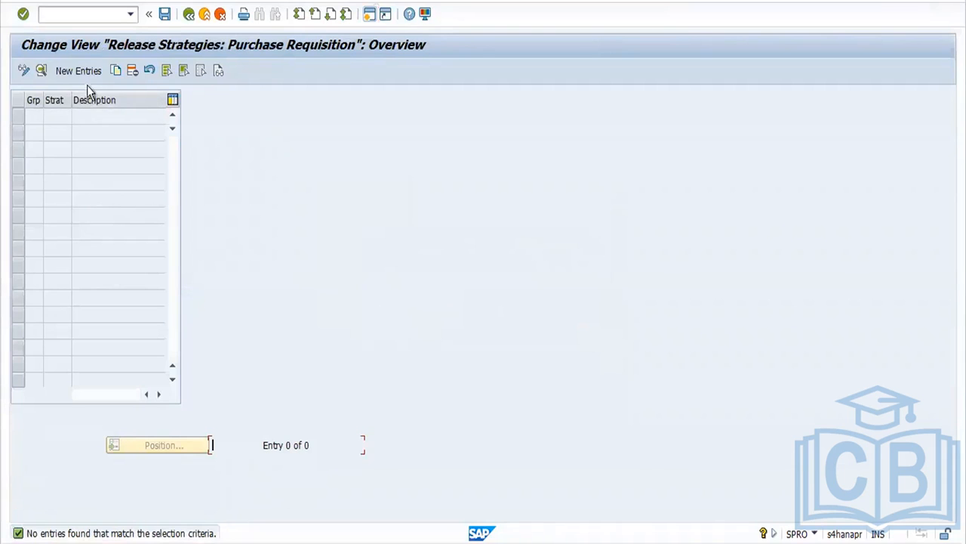
{"action": "left_click", "coordinate": [61, 72]}
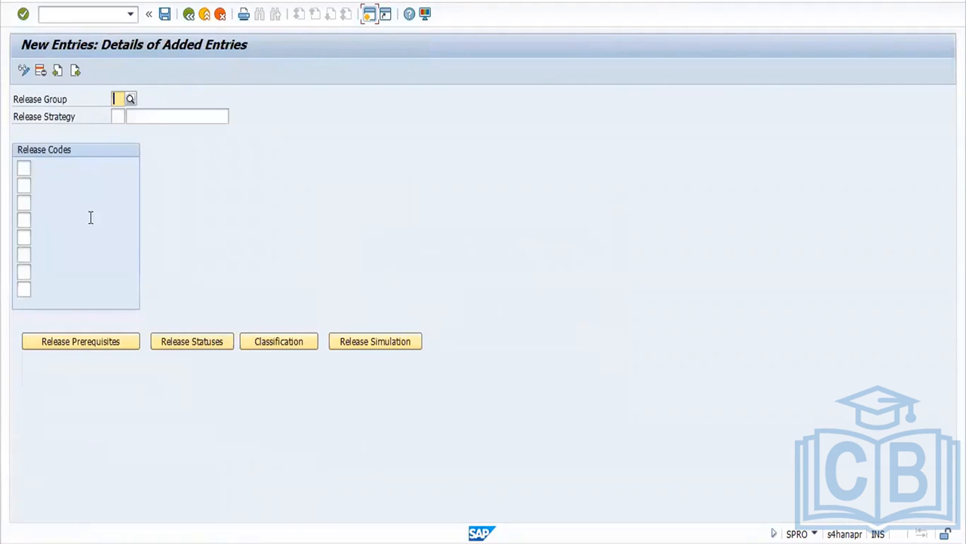
Fill in the strategy header with release group F1, release strategy S1 and description S1.
{"action": "type", "text": "S1"}
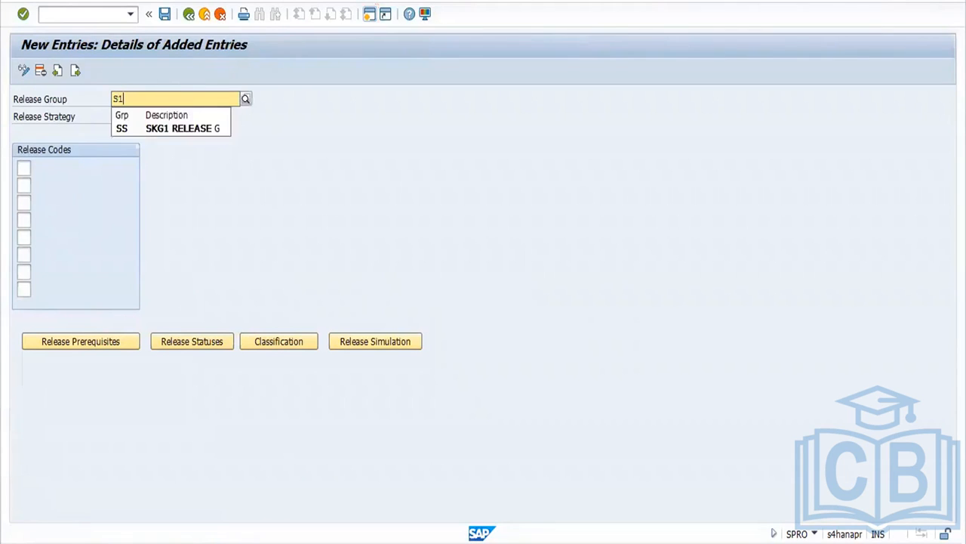
{"action": "key", "text": "Tab"}
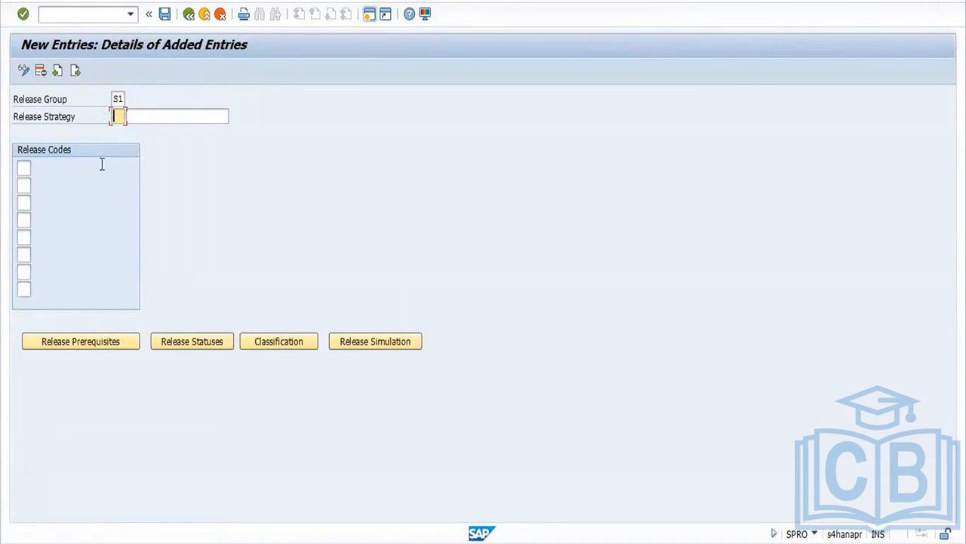
{"action": "left_click", "coordinate": [120, 97]}
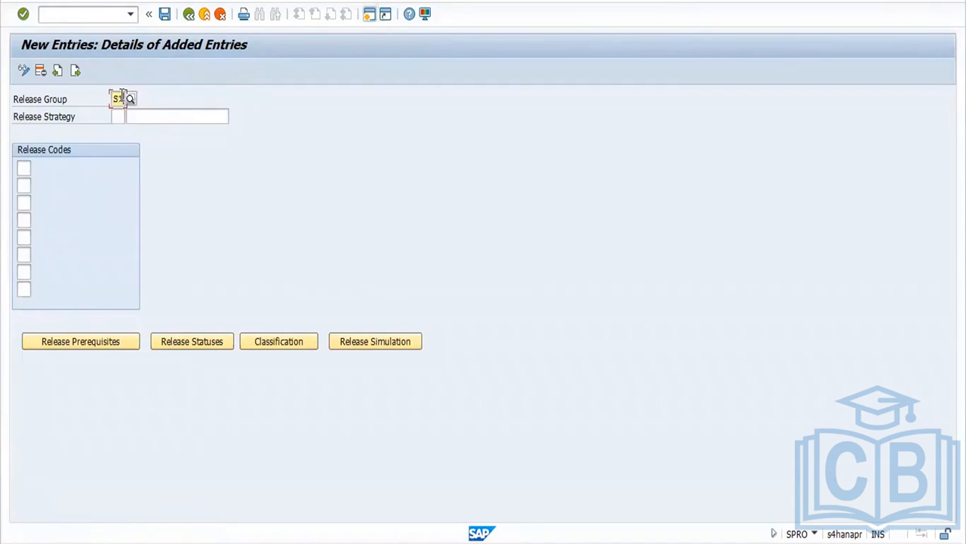
{"action": "key", "text": "BackSpace"}
{"action": "key", "text": "BackSpace"}
{"action": "type", "text": "F1"}
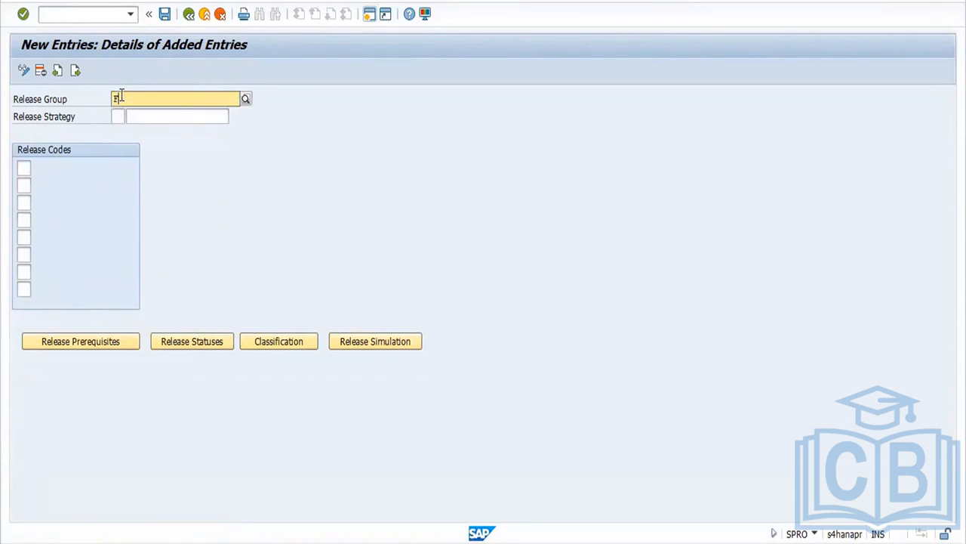
{"action": "key", "text": "Tab"}
{"action": "type", "text": "S1"}
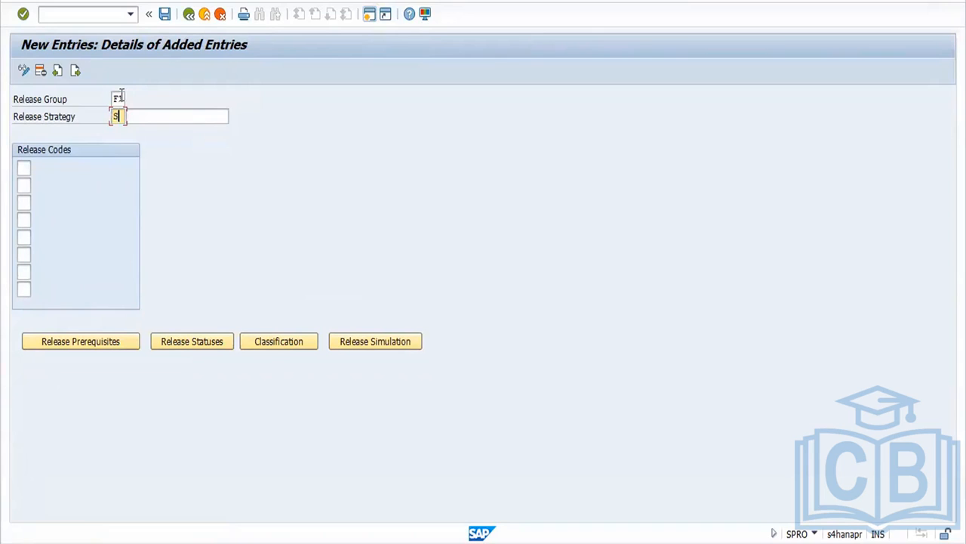
{"action": "key", "text": "Tab"}
{"action": "type", "text": "S1"}
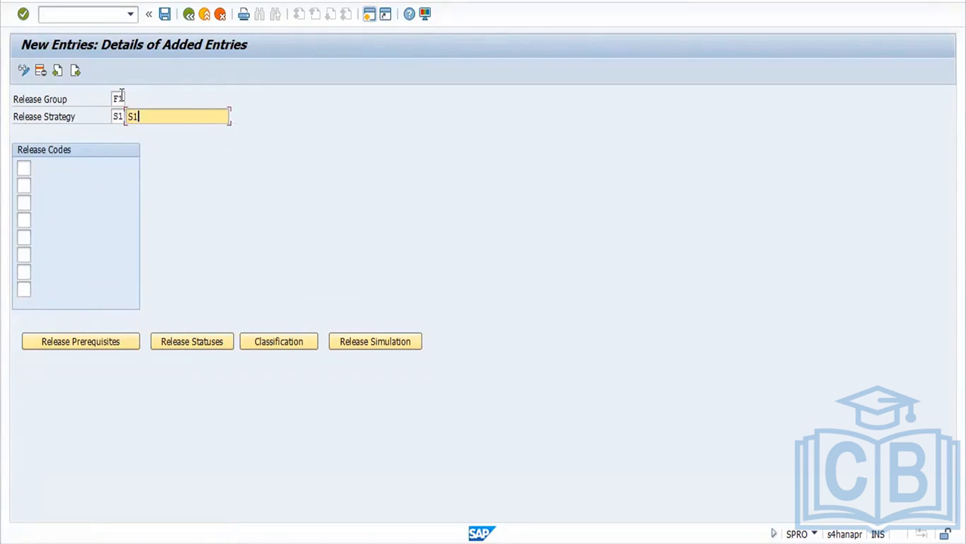
Assign release codes A1 and A2 to the strategy.
{"action": "left_click", "coordinate": [18, 167]}
{"action": "type", "text": "A1"}
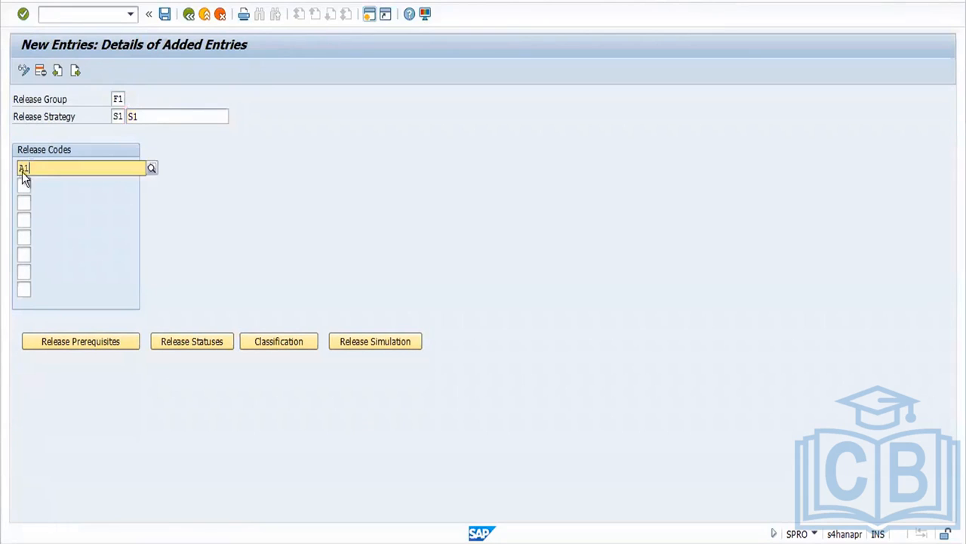
{"action": "key", "text": "Tab"}
{"action": "type", "text": "A2"}
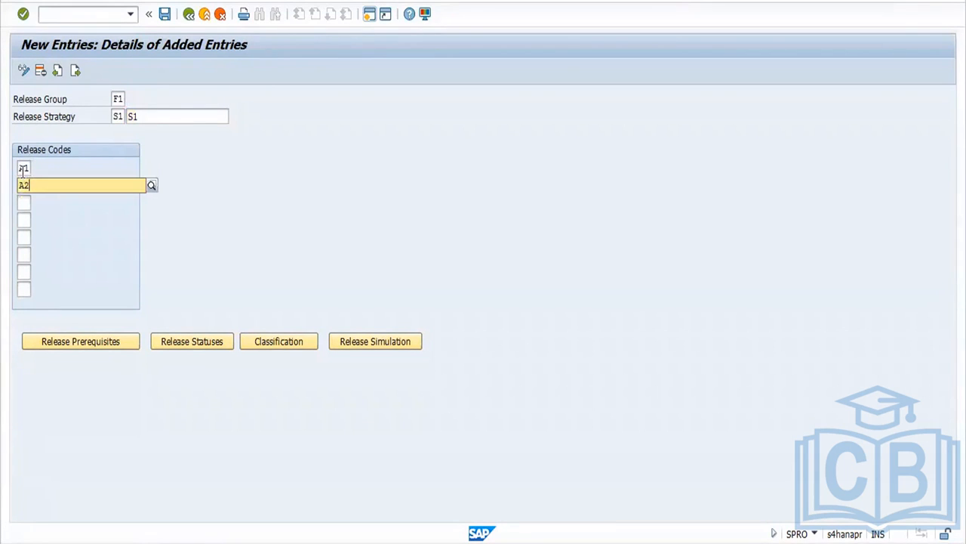
{"action": "key", "text": "Return"}
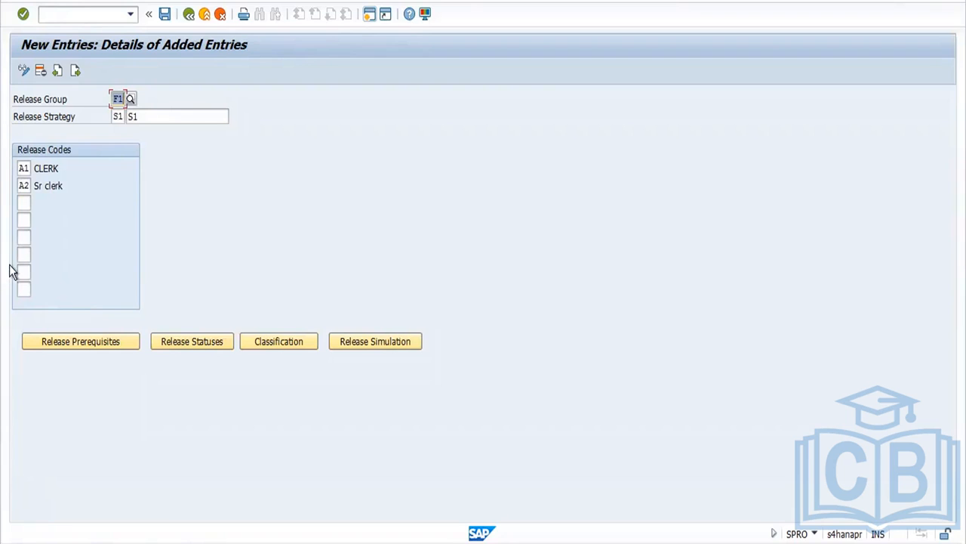
Set release code A1 as the release prerequisite for A2 in strategy S1.
{"action": "left_click", "coordinate": [54, 340]}
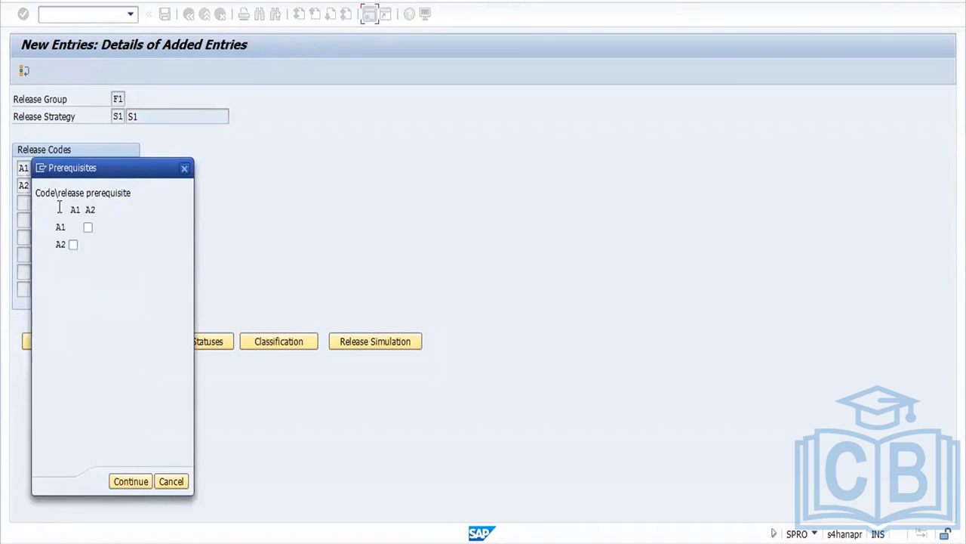
{"action": "left_click", "coordinate": [74, 247]}
{"action": "left_click", "coordinate": [123, 481]}
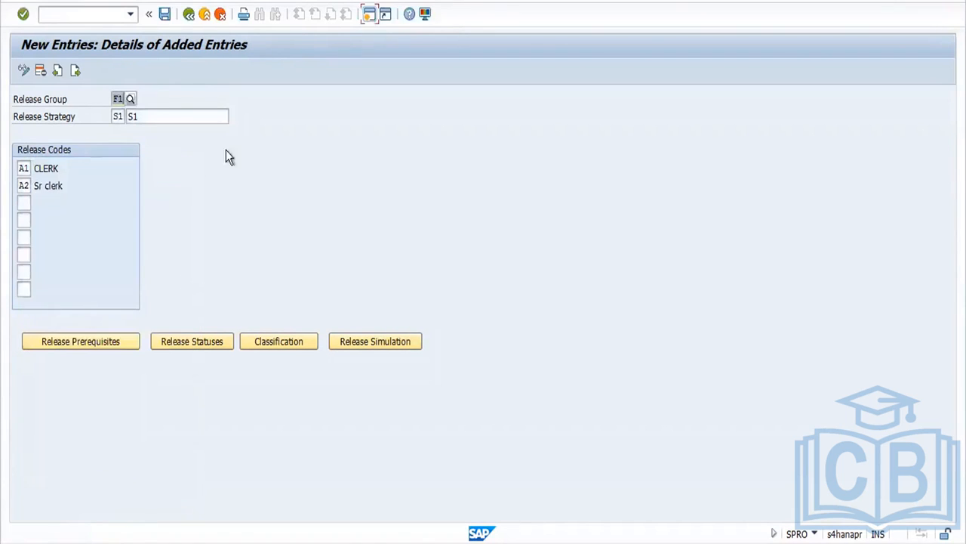
Try to save the strategy and recheck its release prerequisites.
{"action": "left_click", "coordinate": [165, 15]}
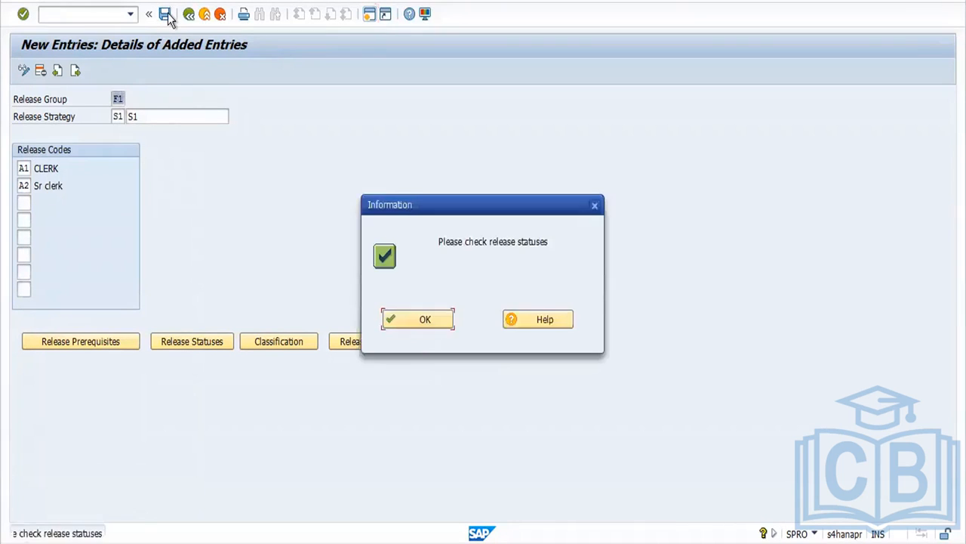
{"action": "left_click", "coordinate": [393, 318]}
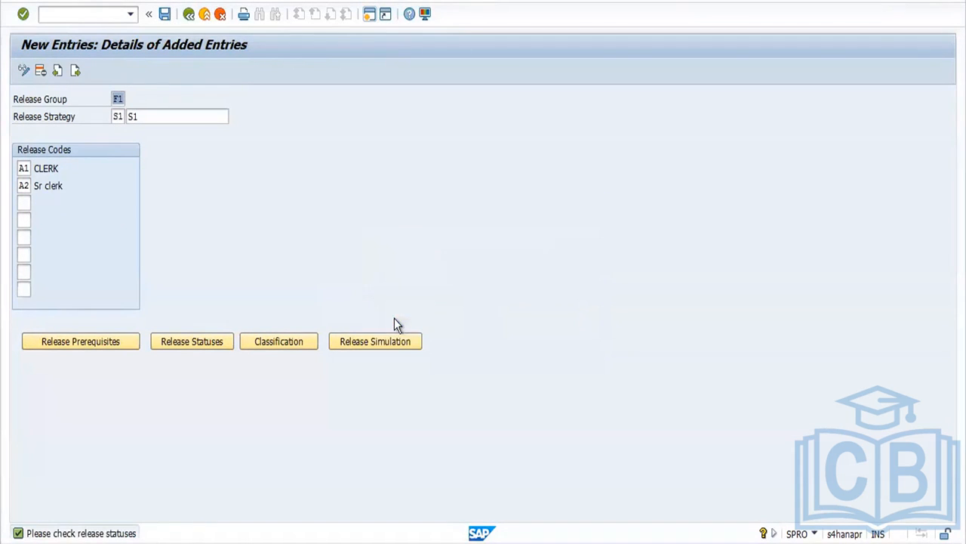
{"action": "left_click", "coordinate": [118, 342]}
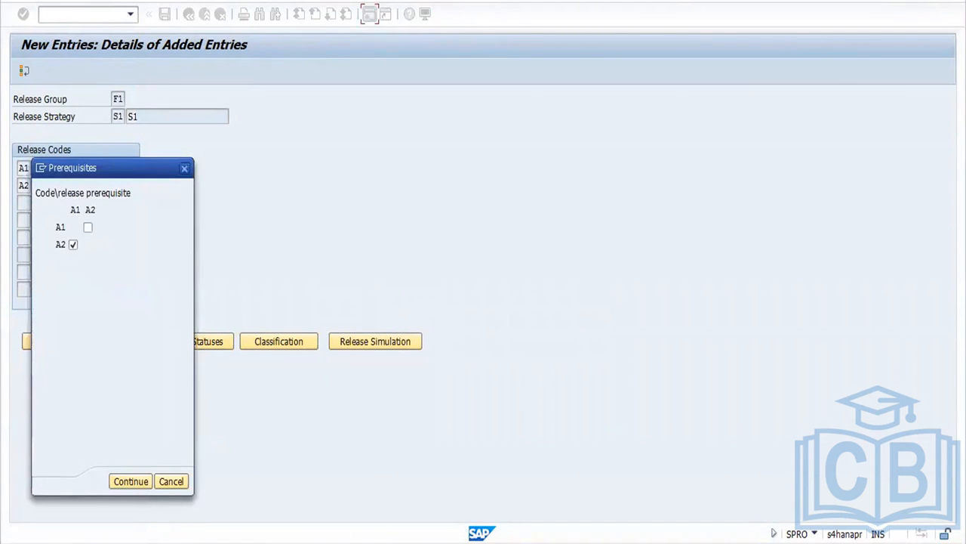
{"action": "left_click", "coordinate": [129, 481]}
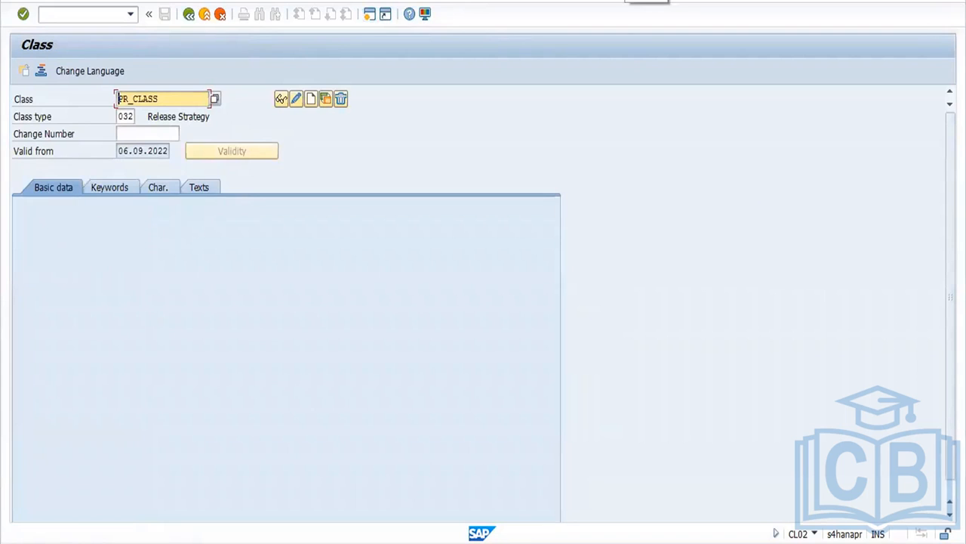
Switch to the Excel sheet and examine which release codes apply to the 0-1000 value range.
{"action": "key", "text": "alt+Tab"}
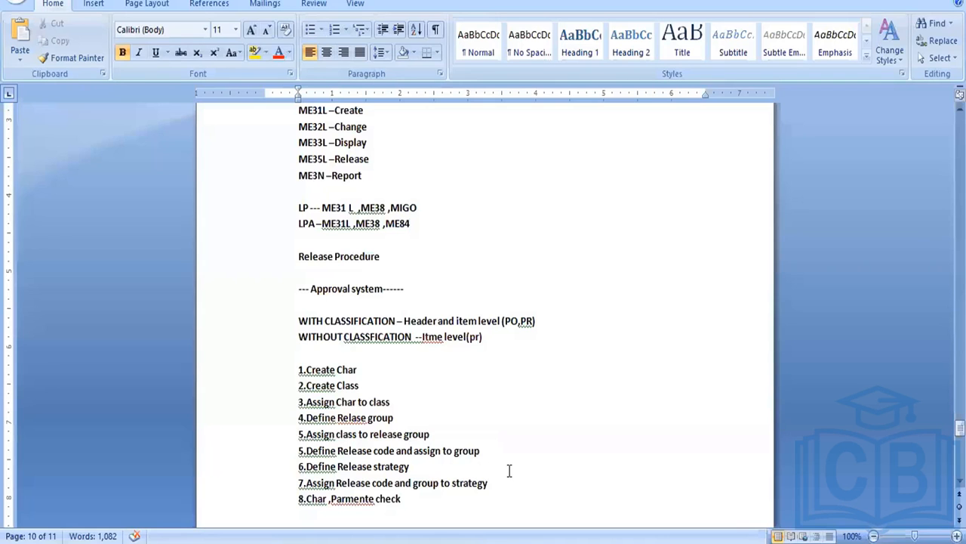
{"action": "key", "text": "alt+Tab"}
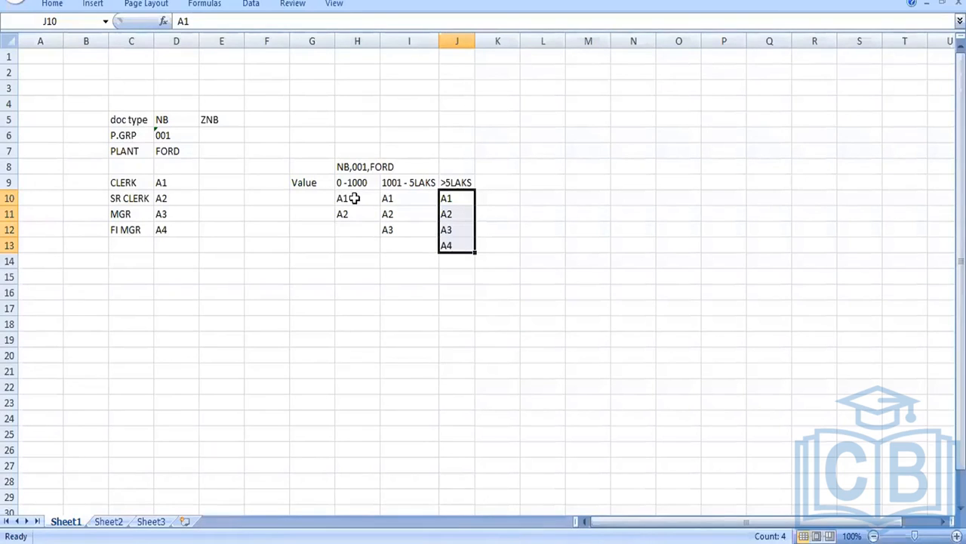
{"action": "left_click_drag", "start_coordinate": [354, 198], "coordinate": [354, 217]}
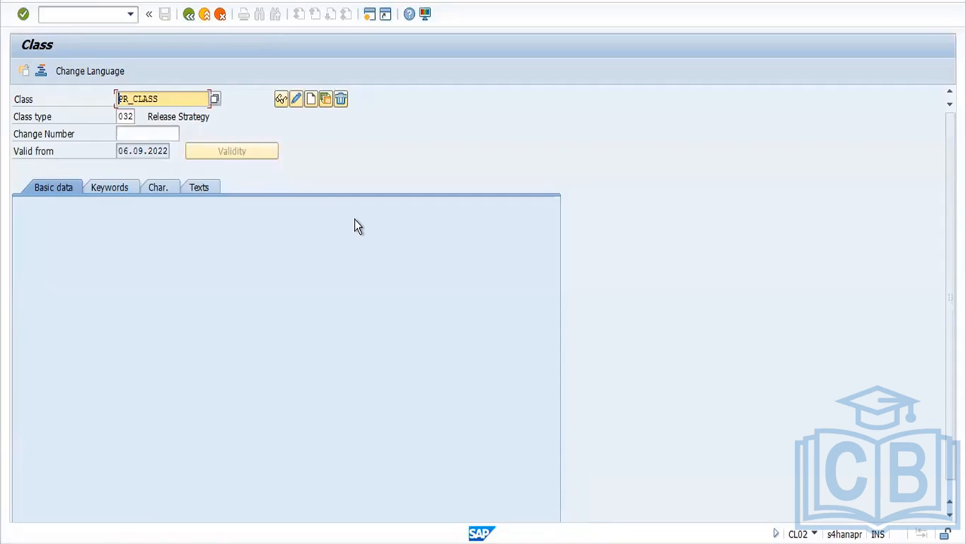
Switch back to the strategy S1 entry and look up the release indicators available for its release statuses.
{"action": "left_click", "coordinate": [219, 543]}
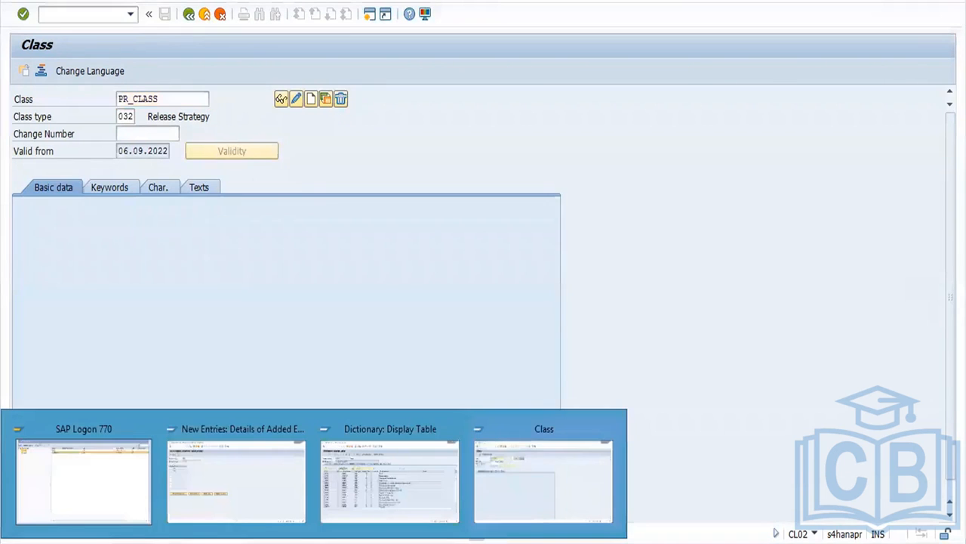
{"action": "left_click", "coordinate": [234, 474]}
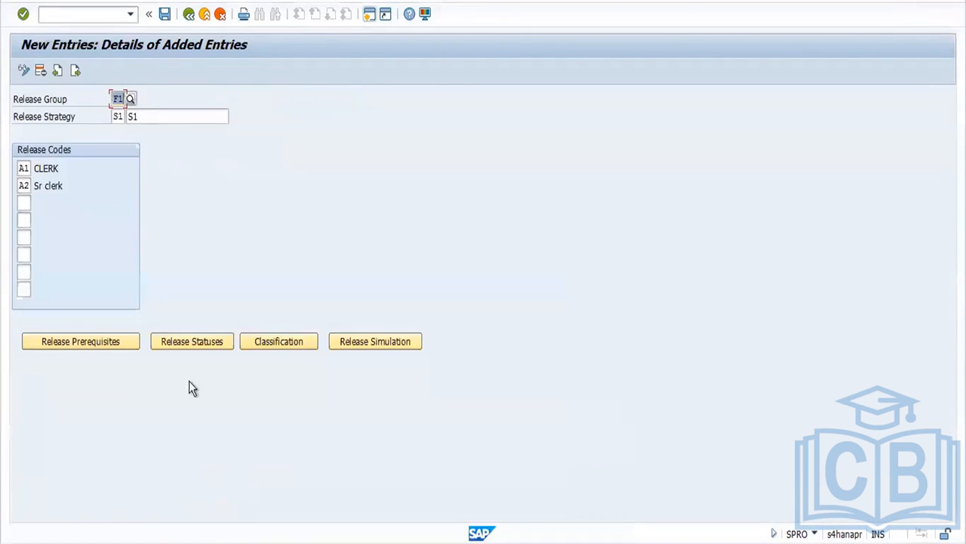
{"action": "left_click", "coordinate": [193, 345]}
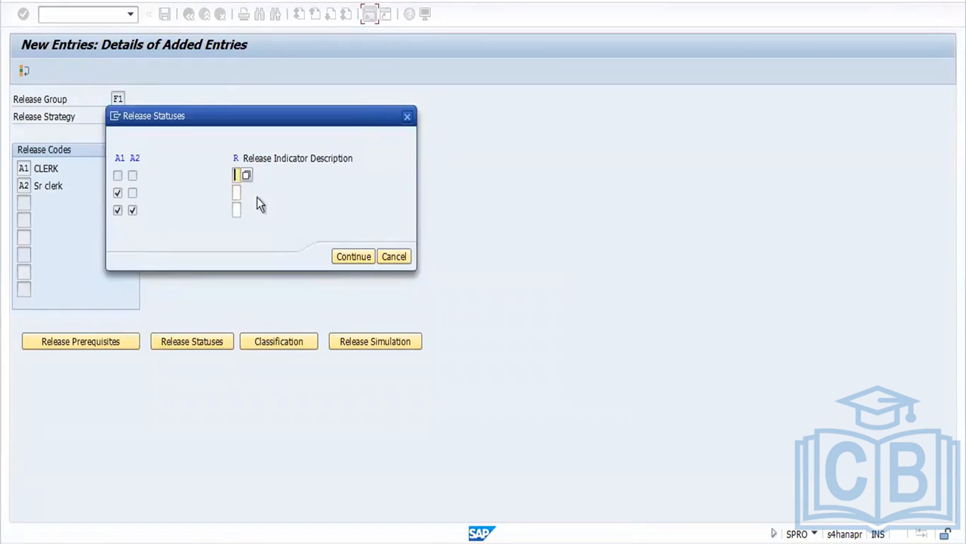
{"action": "left_click", "coordinate": [235, 193]}
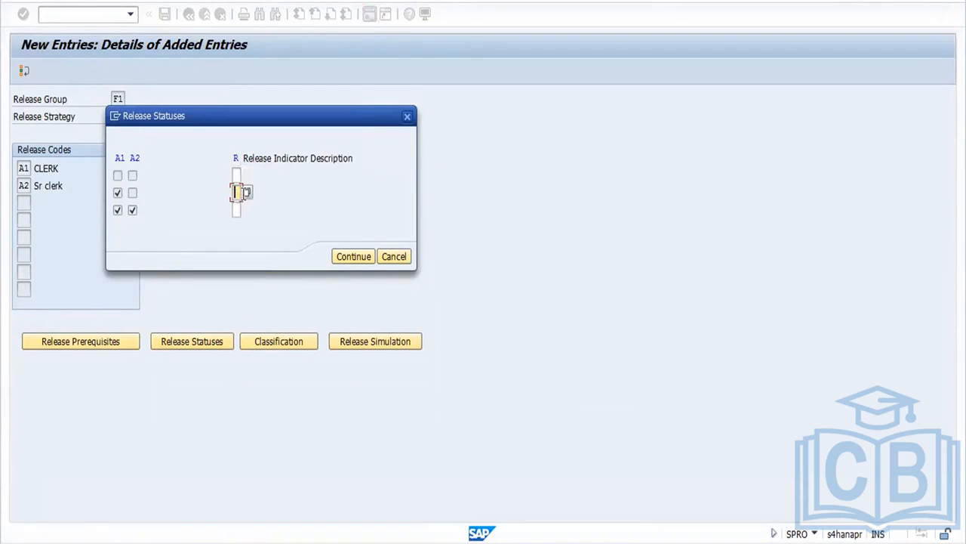
{"action": "left_click", "coordinate": [245, 193]}
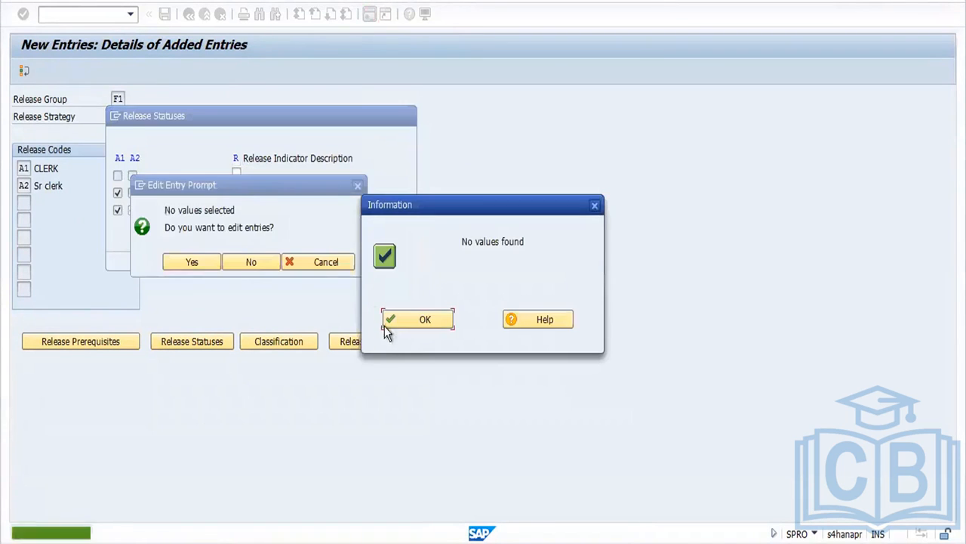
{"action": "left_click", "coordinate": [440, 317]}
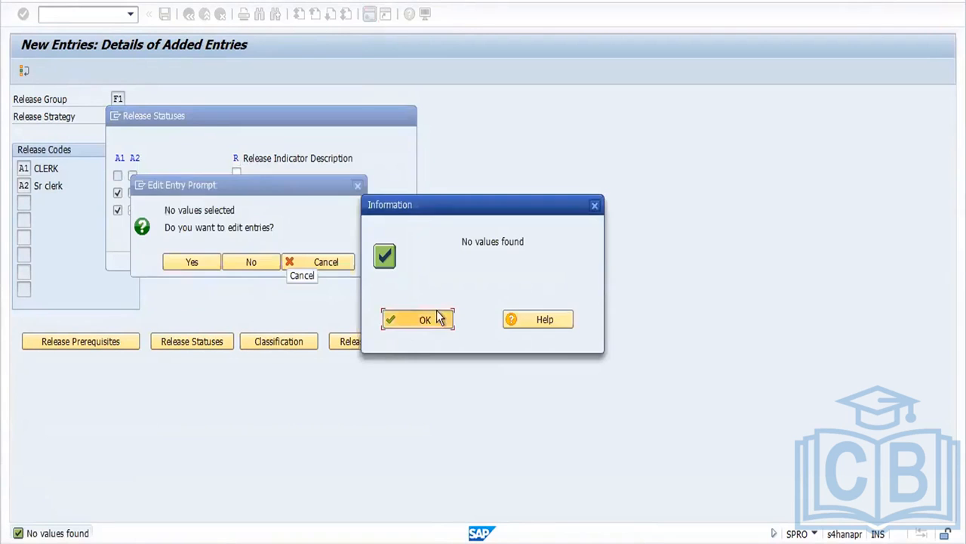
{"action": "left_click", "coordinate": [304, 261]}
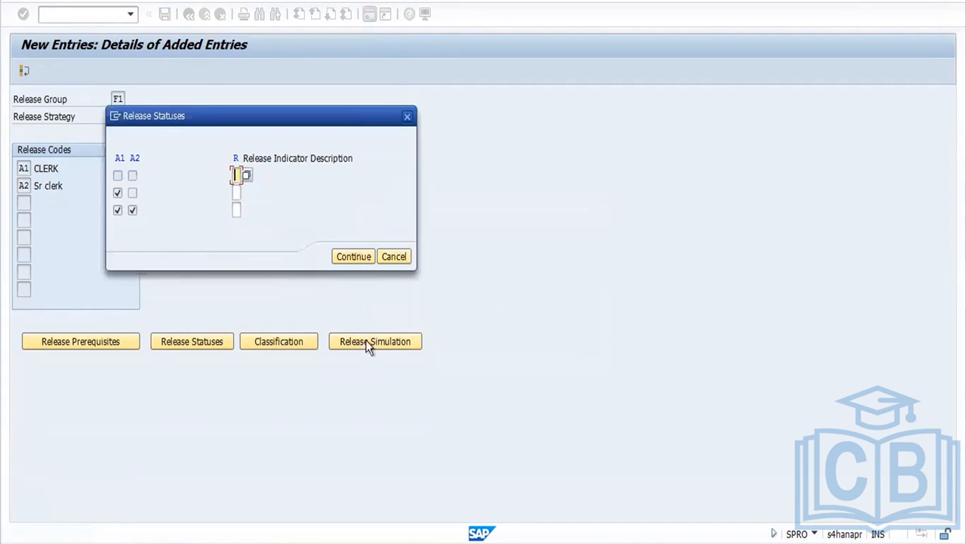
{"action": "left_click", "coordinate": [396, 257]}
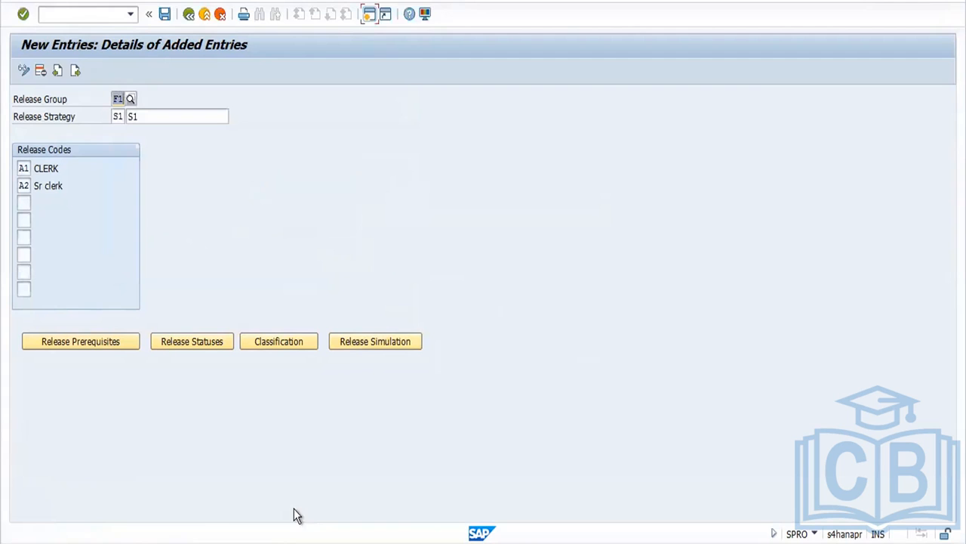
{"action": "left_click", "coordinate": [249, 542]}
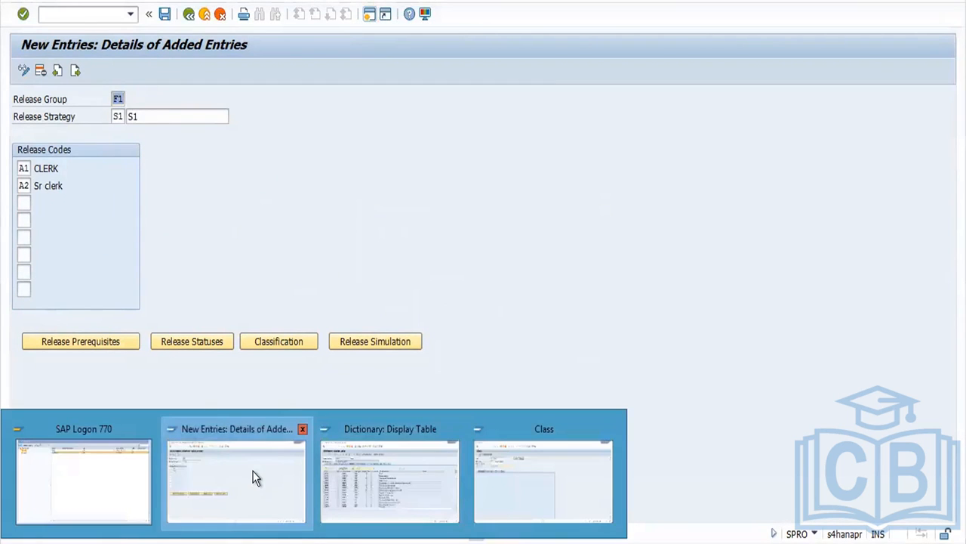
{"action": "left_click", "coordinate": [255, 477]}
{"action": "left_click", "coordinate": [249, 542]}
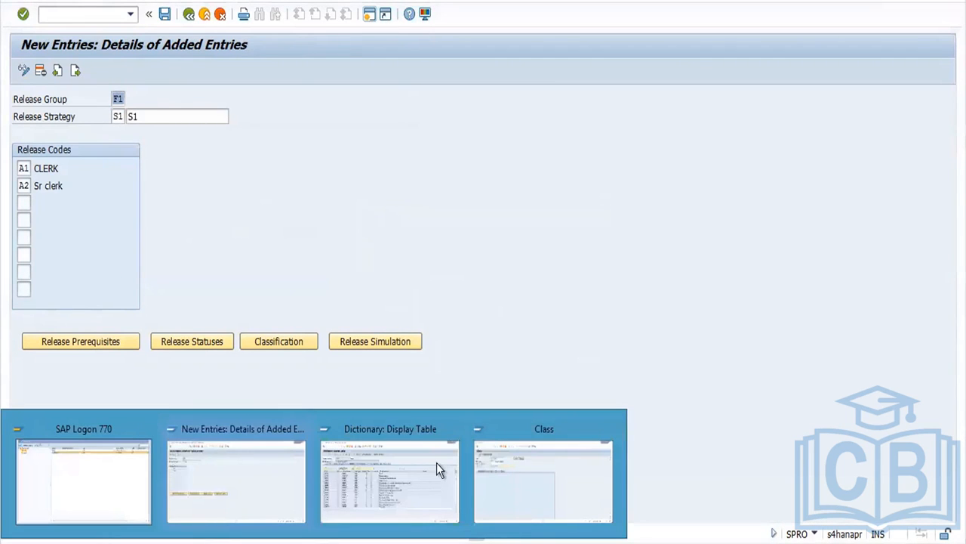
{"action": "left_click", "coordinate": [268, 466]}
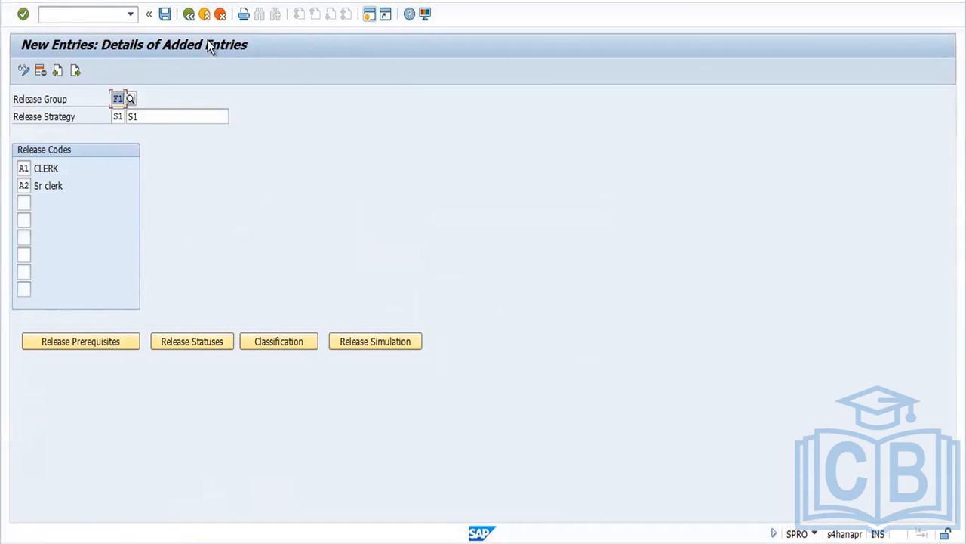
Save release strategy S1 under the customizing request "MM: MGM congfiguration 7AM" and return to the activity selection.
{"action": "left_click", "coordinate": [191, 16]}
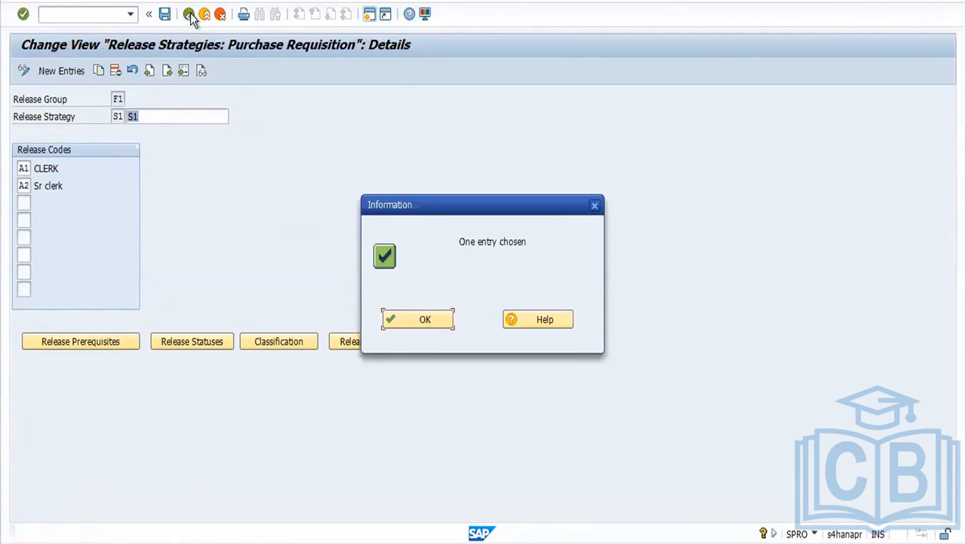
{"action": "left_click", "coordinate": [399, 318]}
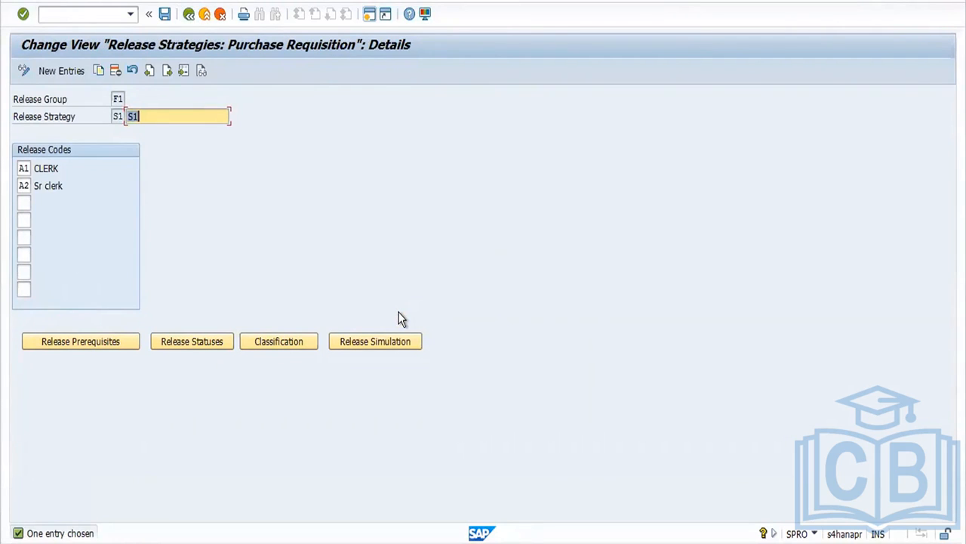
{"action": "left_click", "coordinate": [189, 16]}
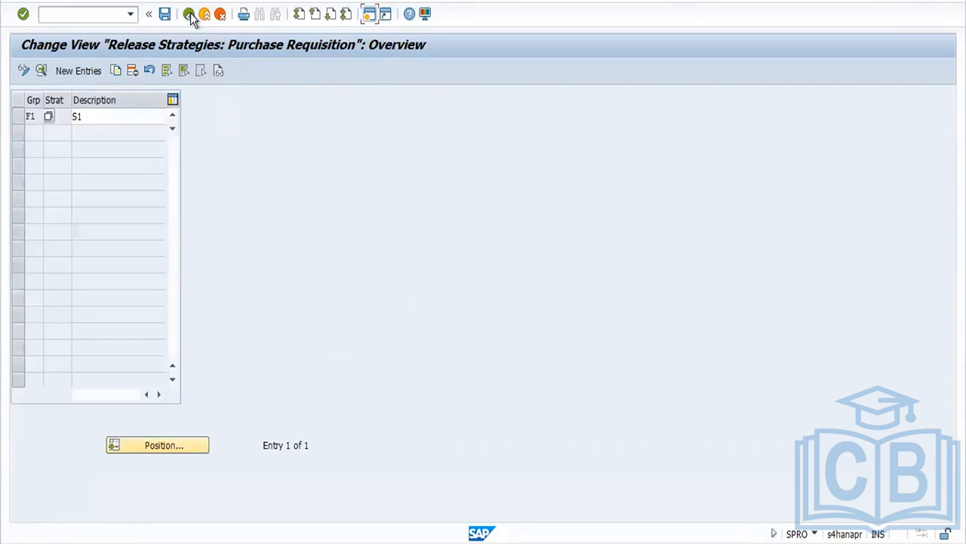
{"action": "left_click", "coordinate": [189, 15]}
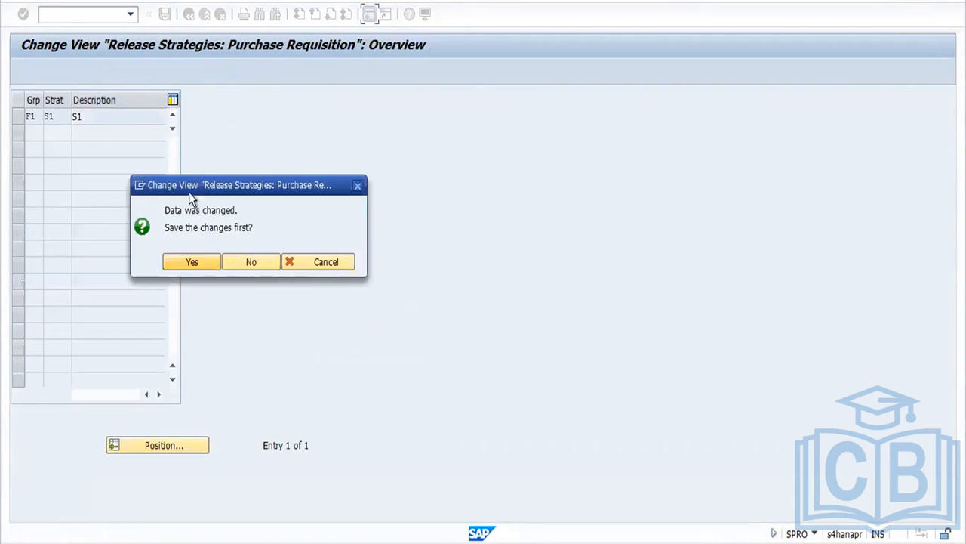
{"action": "left_click", "coordinate": [192, 261]}
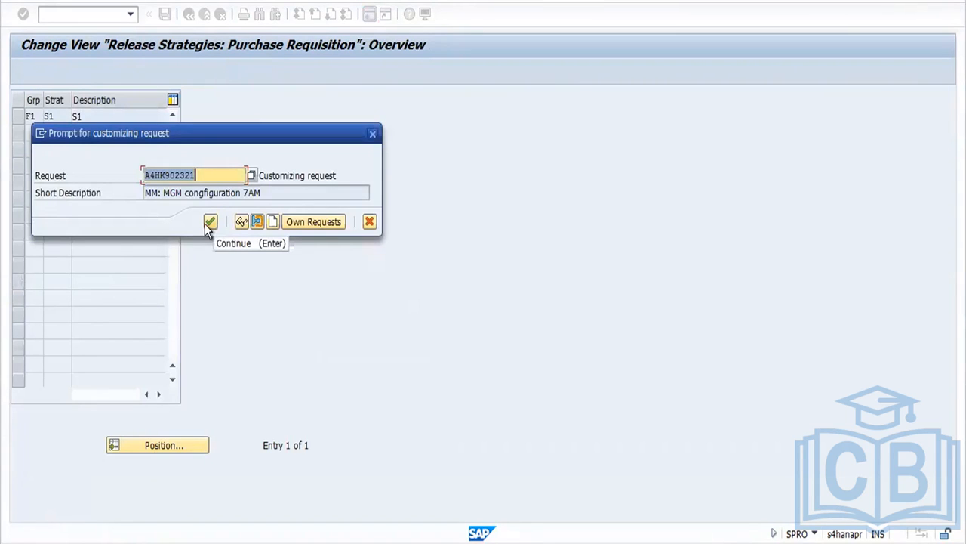
{"action": "left_click", "coordinate": [207, 224]}
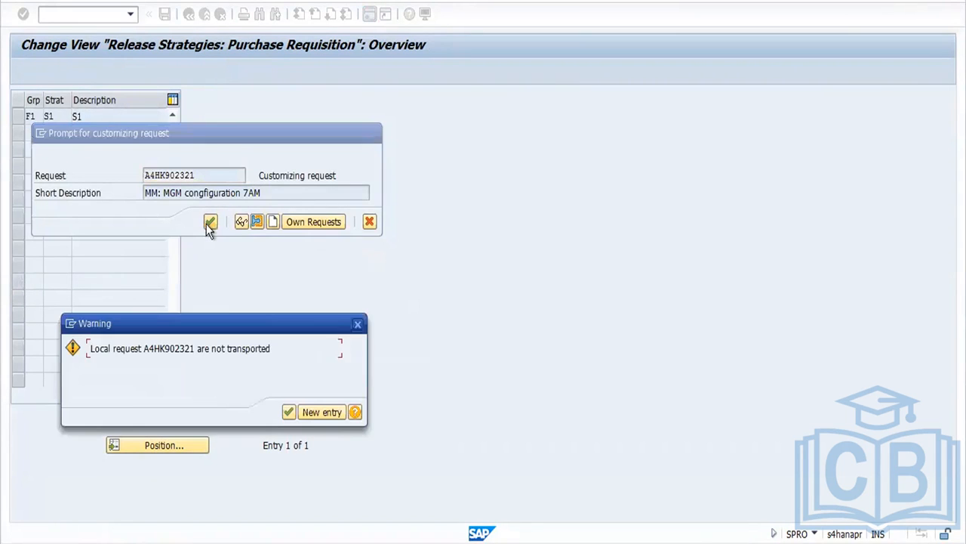
{"action": "left_click", "coordinate": [289, 413]}
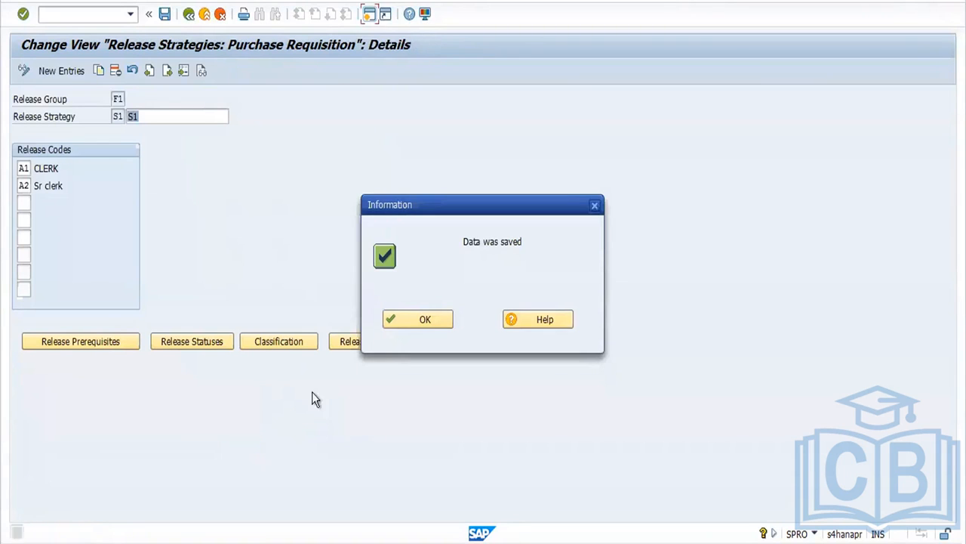
{"action": "left_click", "coordinate": [390, 321]}
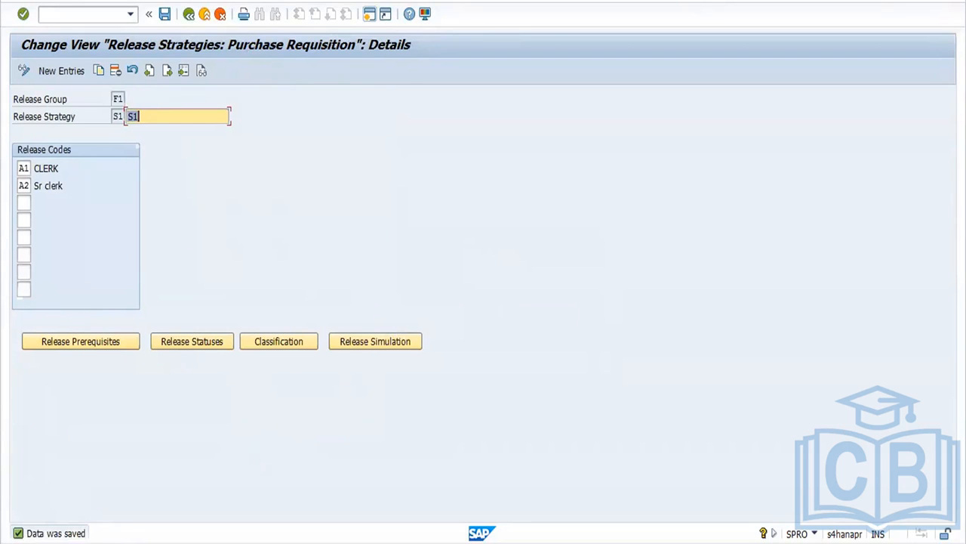
{"action": "left_click", "coordinate": [190, 16]}
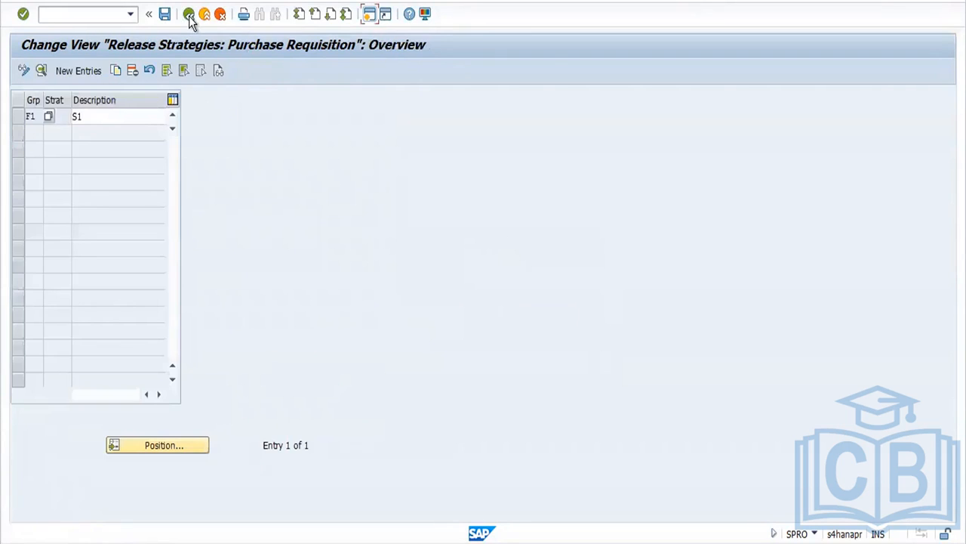
{"action": "left_click", "coordinate": [190, 17]}
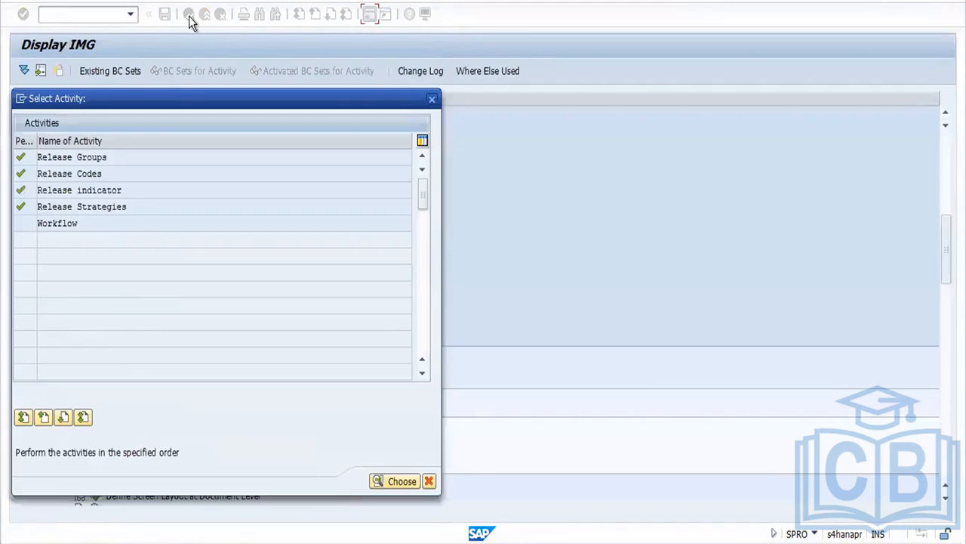
Create release indicator R with the description Relesed and mark it as Released for issue of PO.
{"action": "double_click", "coordinate": [78, 191]}
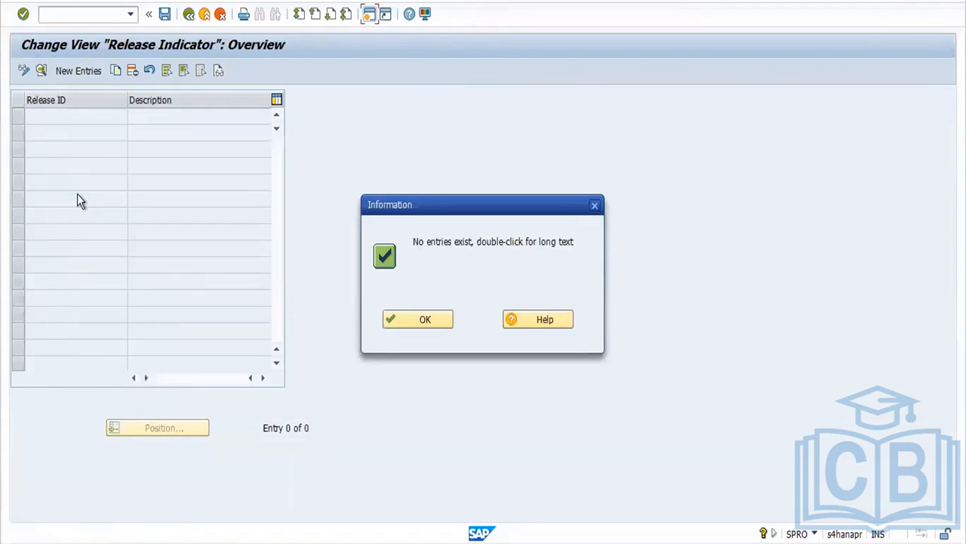
{"action": "left_click", "coordinate": [394, 318]}
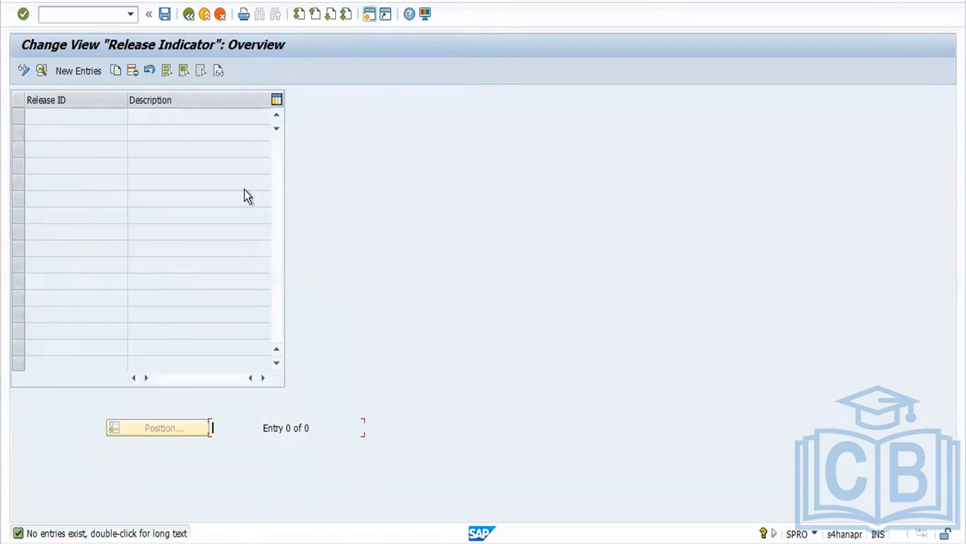
{"action": "left_click", "coordinate": [65, 65]}
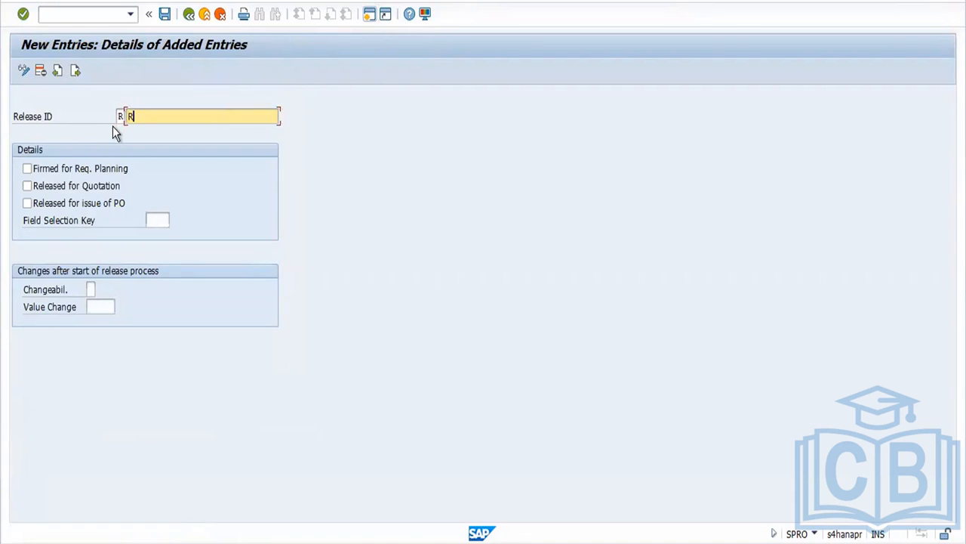
{"action": "type", "text": "Relesed"}
{"action": "left_click", "coordinate": [51, 202]}
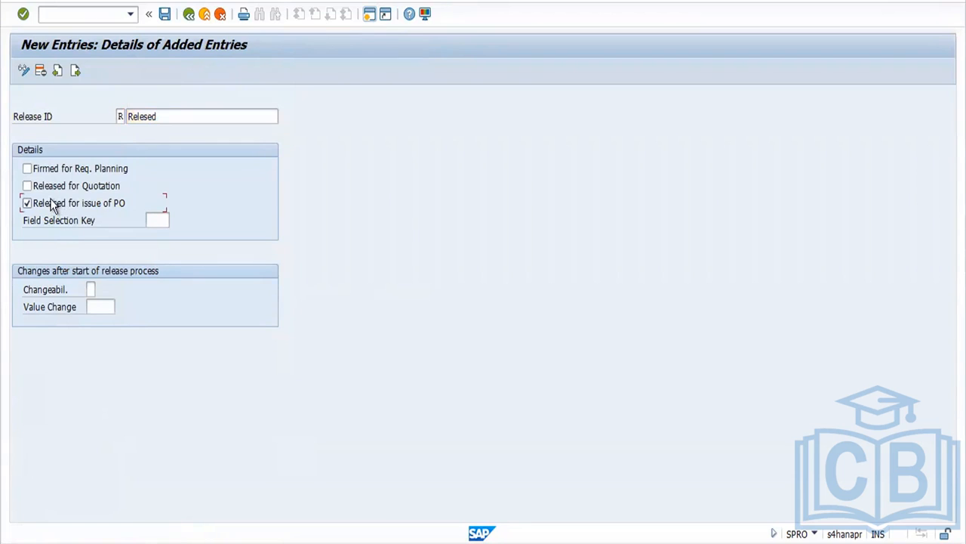
Set the indicator's changeability to 4, Changeable, new release in case of new strat. or val. change.
{"action": "left_click", "coordinate": [92, 290]}
{"action": "left_click", "coordinate": [101, 289]}
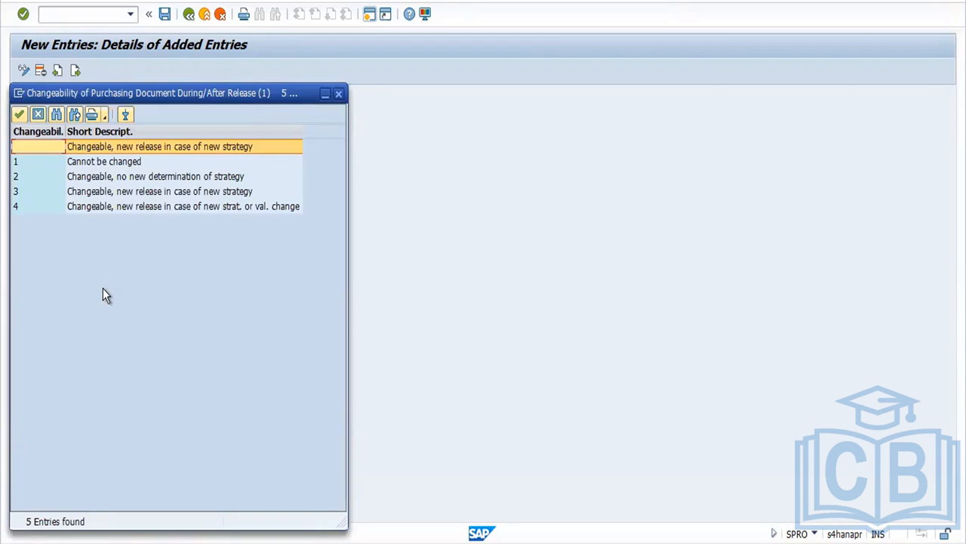
{"action": "double_click", "coordinate": [117, 207]}
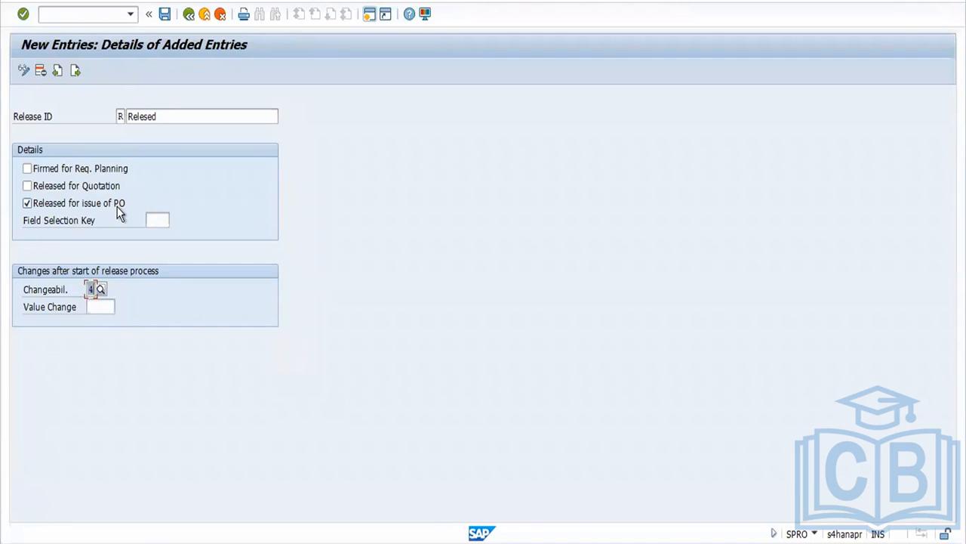
Save release indicator R under the customizing request "MM: MGM congfiguration 7AM".
{"action": "left_click", "coordinate": [164, 17]}
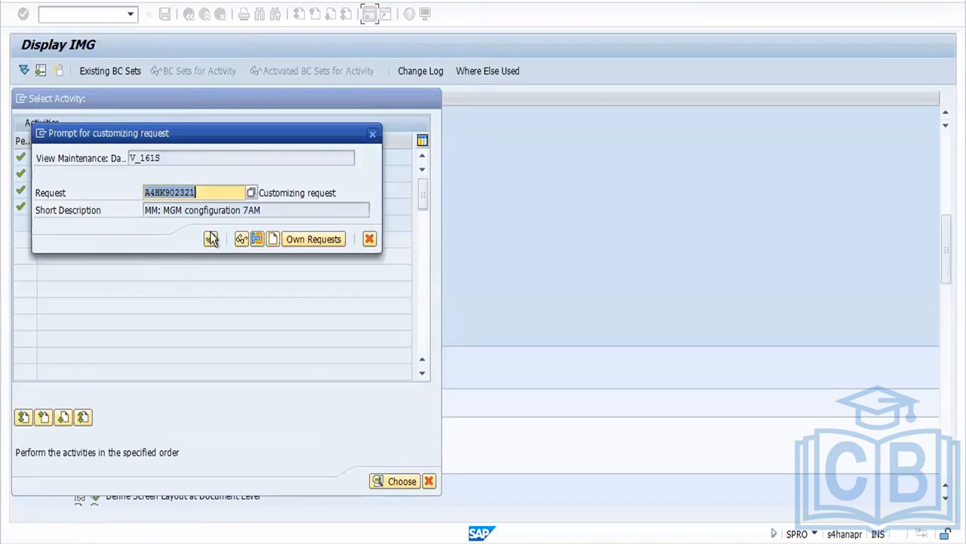
{"action": "left_click", "coordinate": [211, 238]}
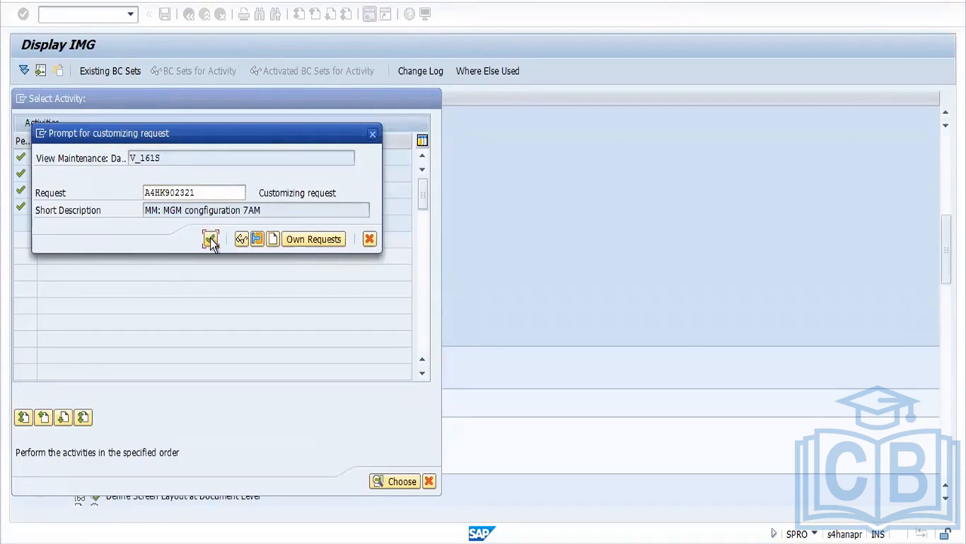
{"action": "left_click", "coordinate": [211, 239]}
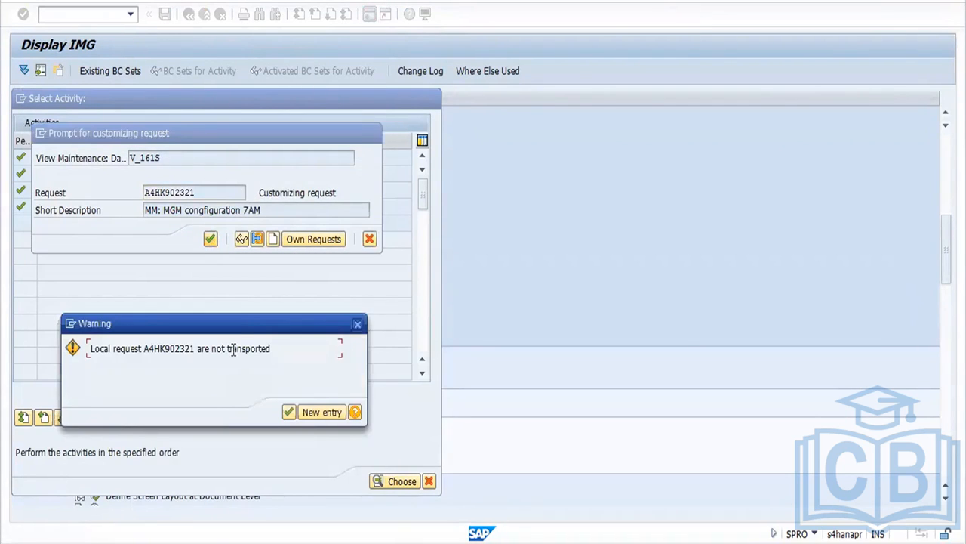
{"action": "left_click", "coordinate": [288, 413]}
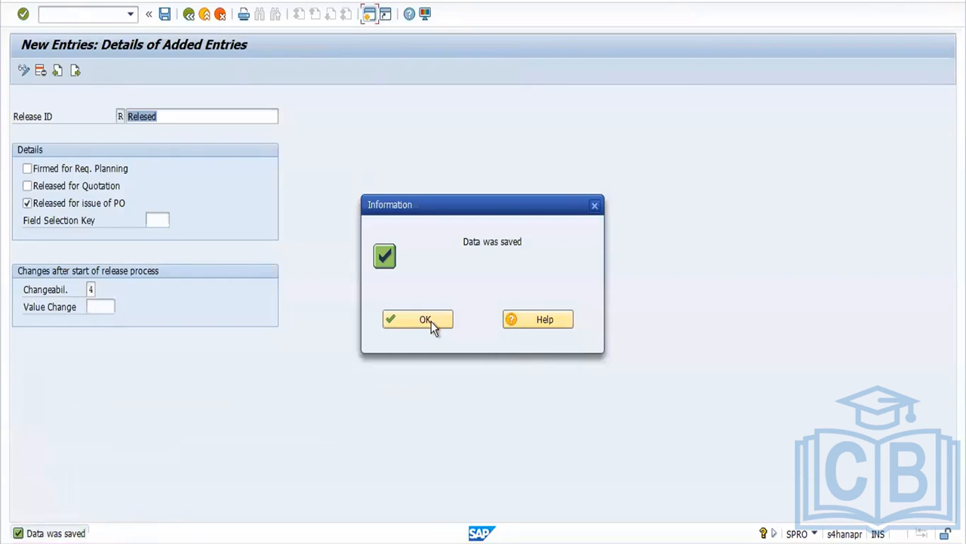
{"action": "left_click", "coordinate": [425, 319]}
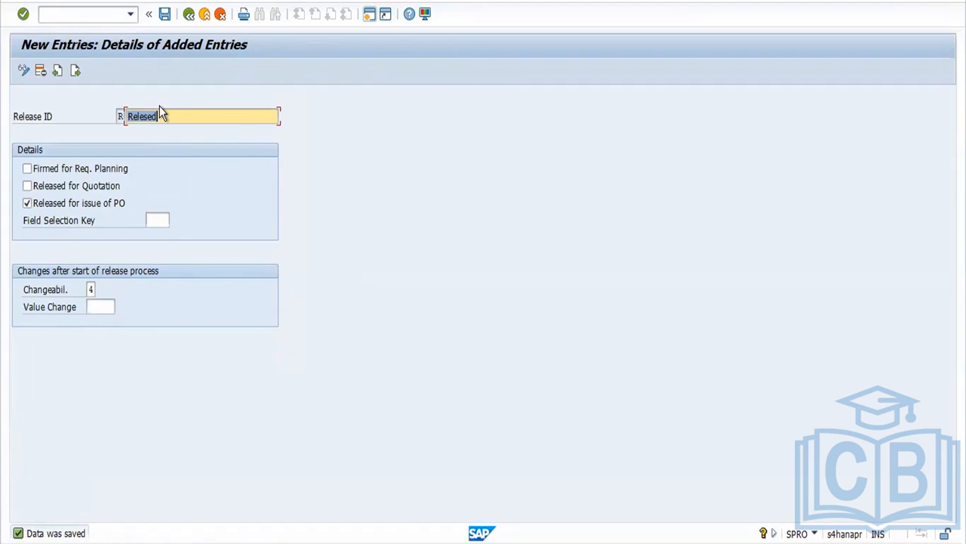
Add a new release indicator P with the description Parital Relase.
{"action": "left_click", "coordinate": [189, 15]}
{"action": "left_click", "coordinate": [426, 319]}
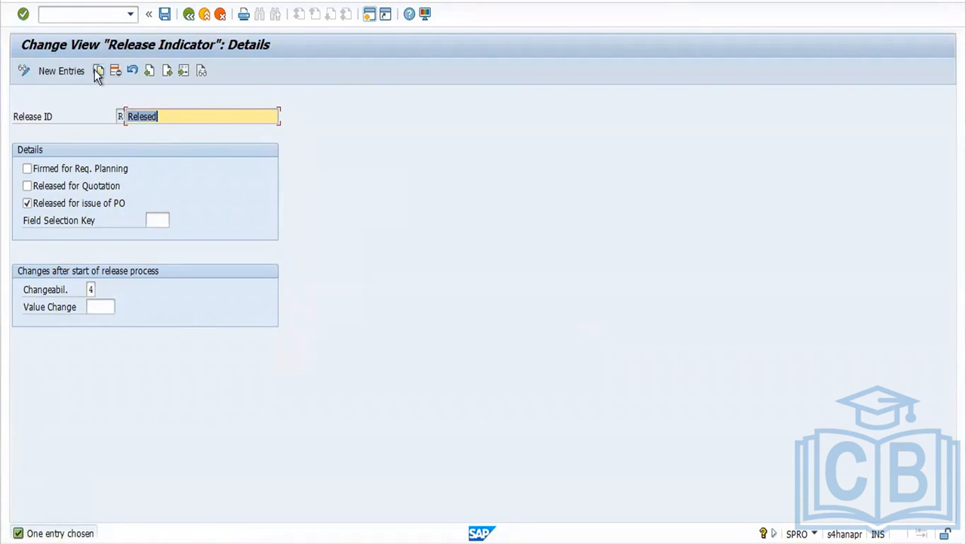
{"action": "left_click", "coordinate": [68, 72]}
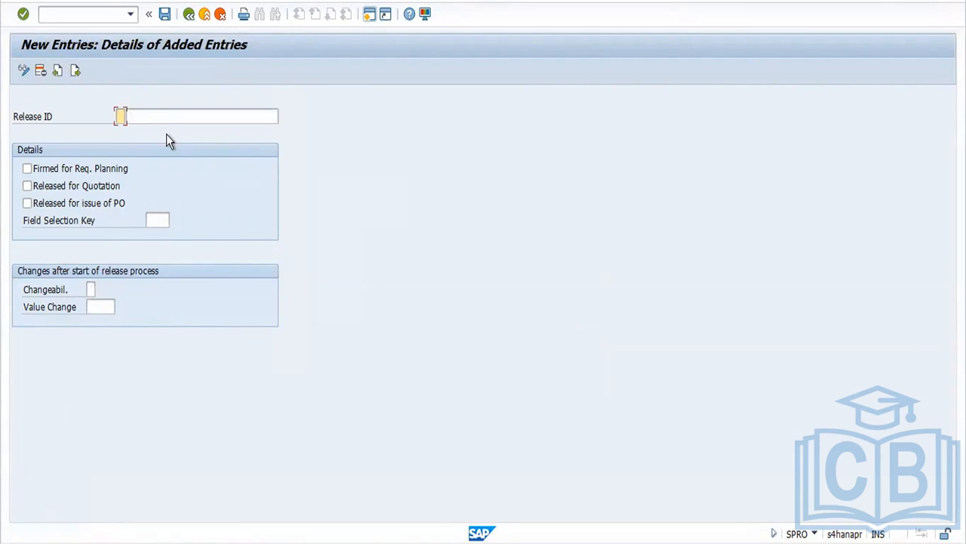
{"action": "type", "text": "P"}
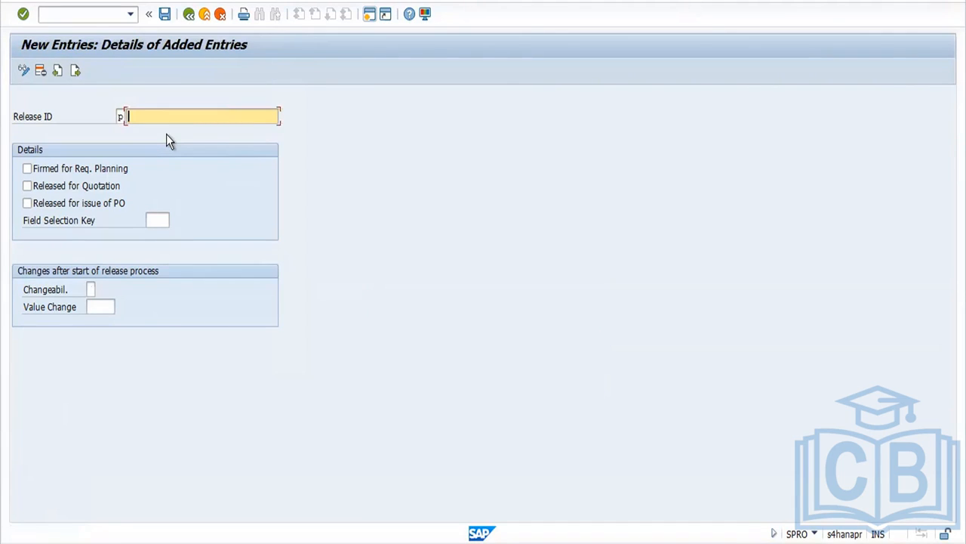
{"action": "type", "text": "Parital Relase"}
Set the changeability of indicator P to 4, Changeable, new release in case of new strat. or val. change.
{"action": "left_click", "coordinate": [91, 290]}
{"action": "key", "text": "F4"}
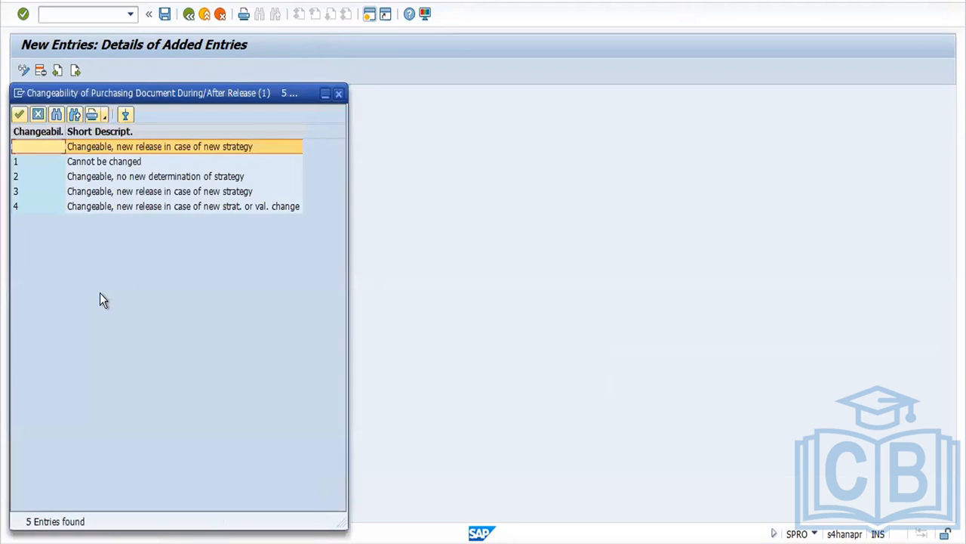
{"action": "left_click", "coordinate": [180, 207]}
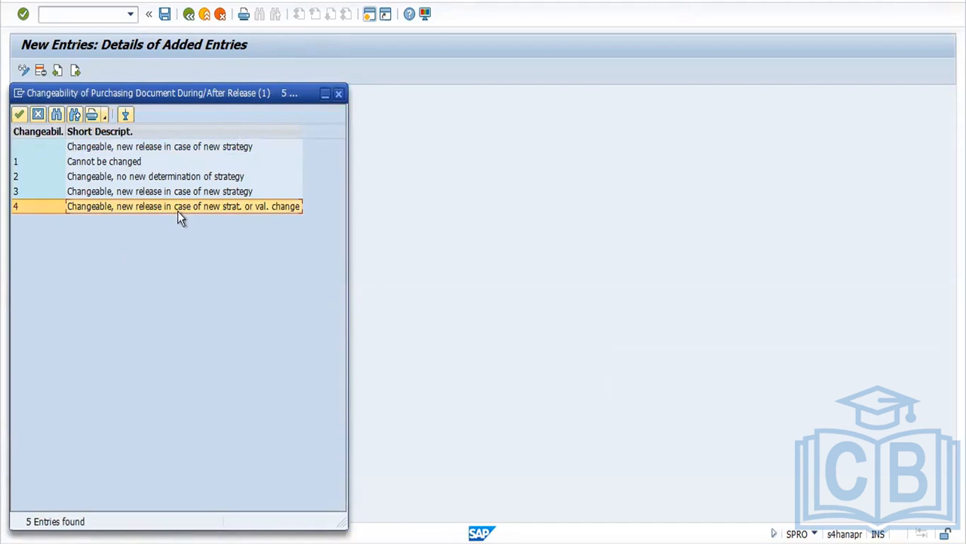
{"action": "key", "text": "Return"}
{"action": "key", "text": "Return"}
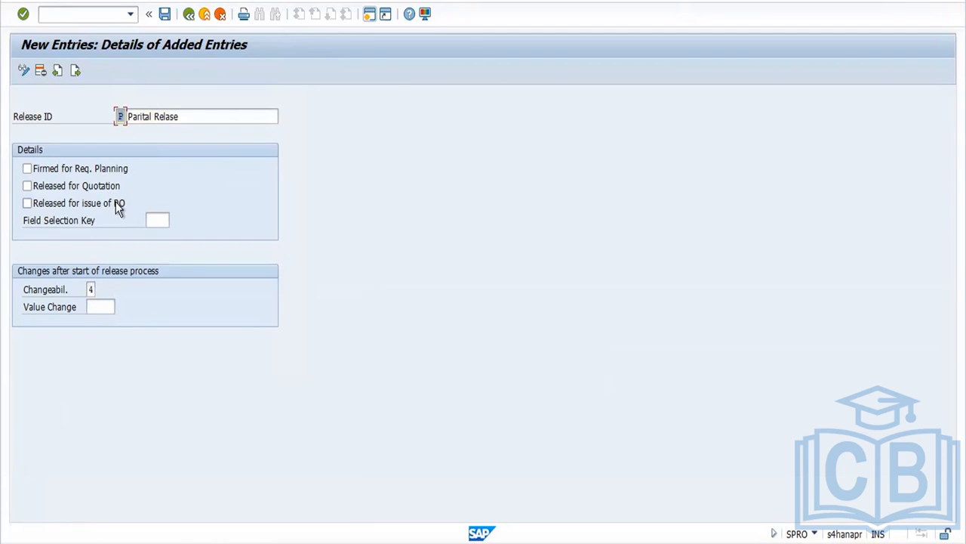
Save release indicator P and return to the release indicator overview.
{"action": "left_click", "coordinate": [166, 15]}
{"action": "left_click", "coordinate": [167, 16]}
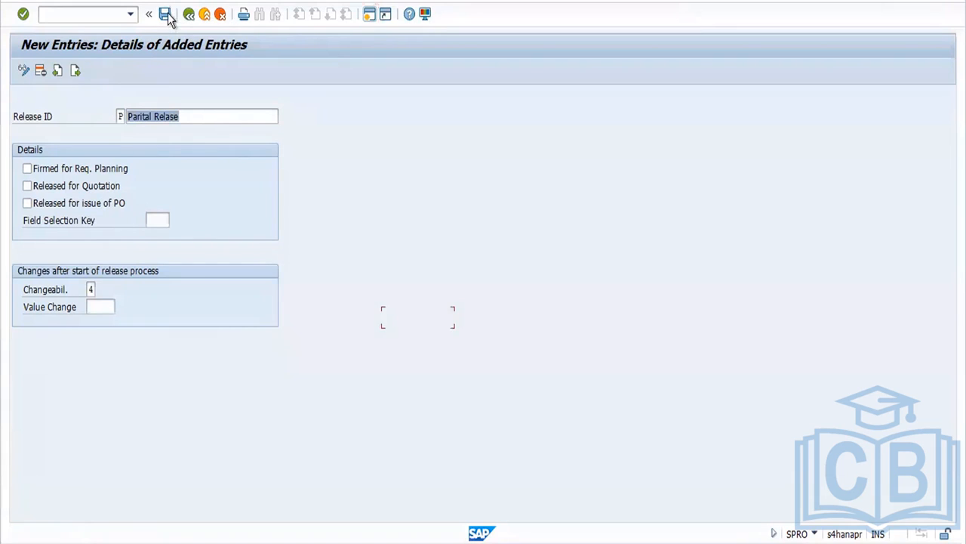
{"action": "left_click", "coordinate": [425, 320]}
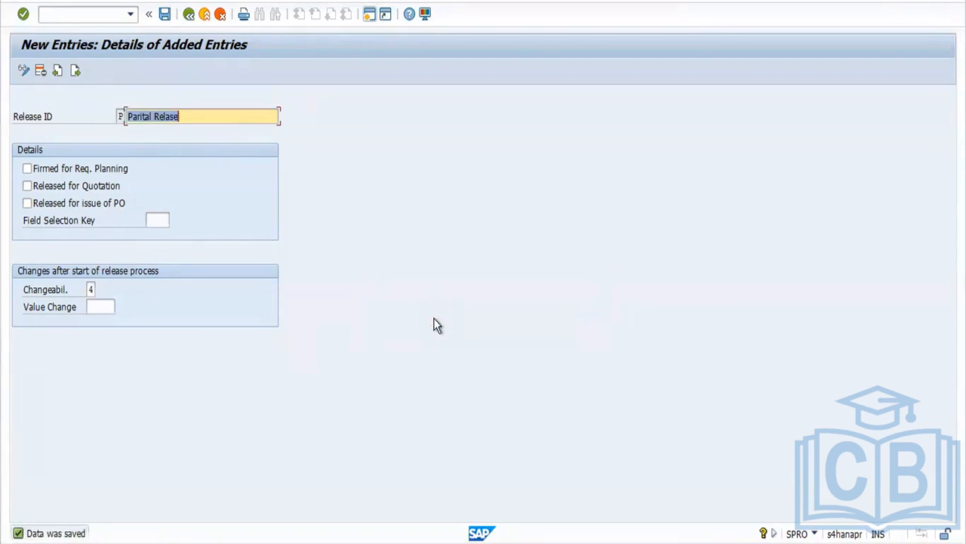
{"action": "left_click", "coordinate": [189, 14]}
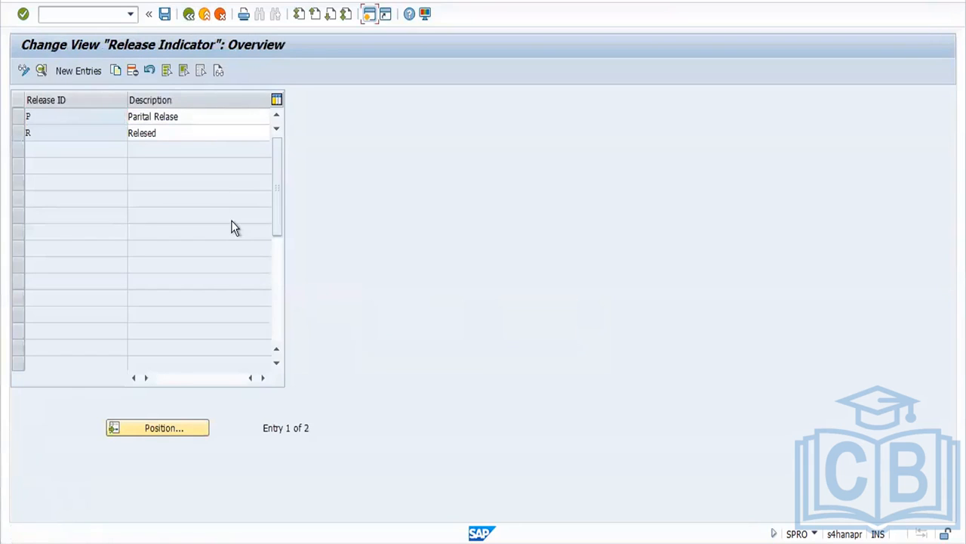
Leave the release indicators and open the details of release strategy S1 in group F1.
{"action": "mouse_move", "coordinate": [284, 487]}
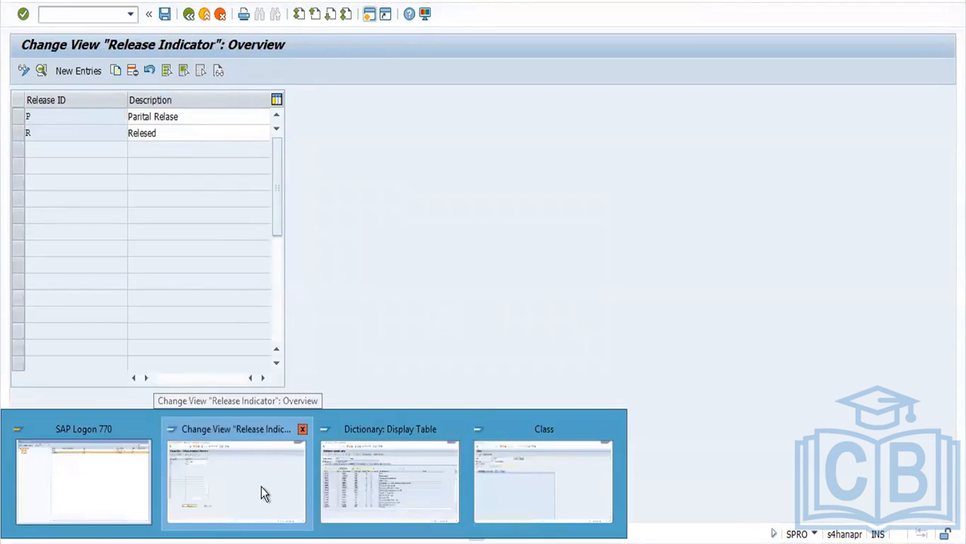
{"action": "left_click", "coordinate": [261, 486]}
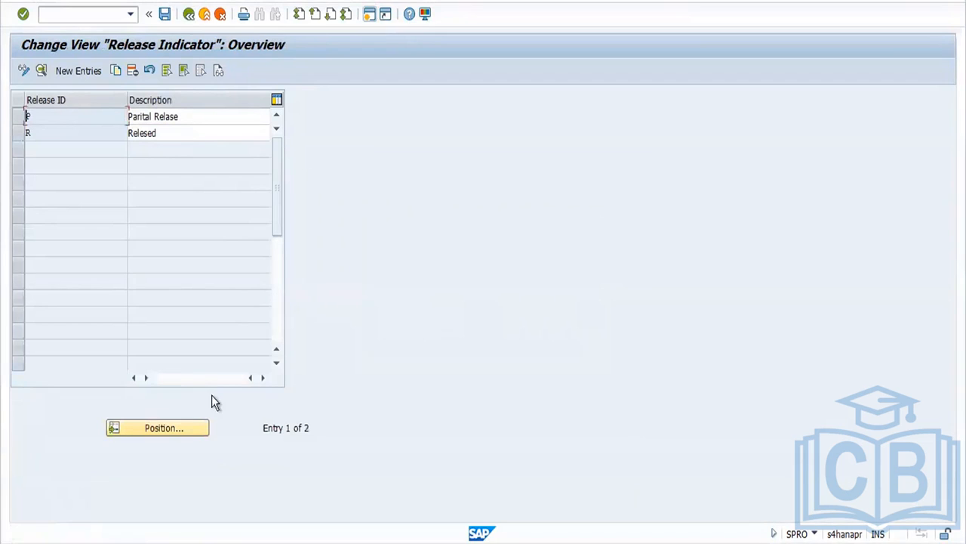
{"action": "left_click", "coordinate": [189, 17]}
{"action": "double_click", "coordinate": [94, 205]}
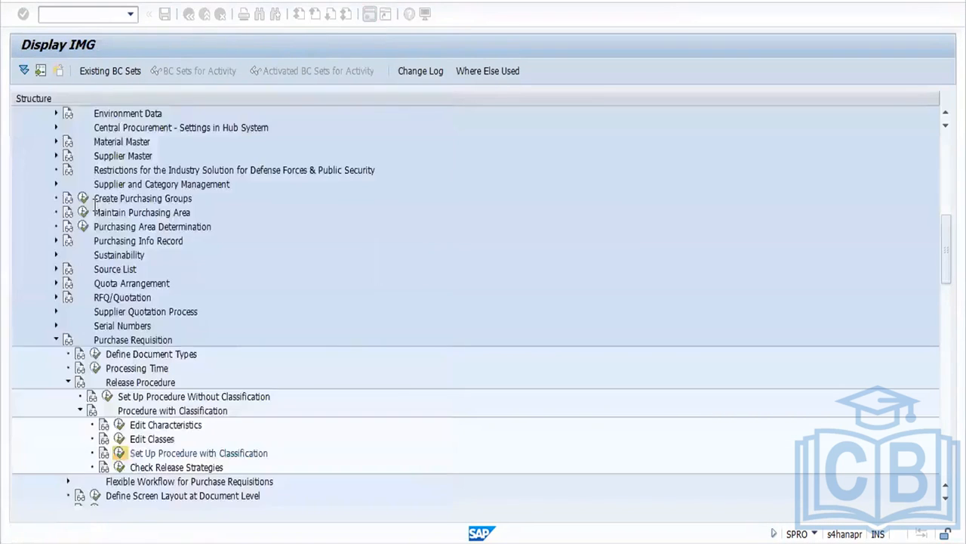
{"action": "left_click", "coordinate": [425, 318]}
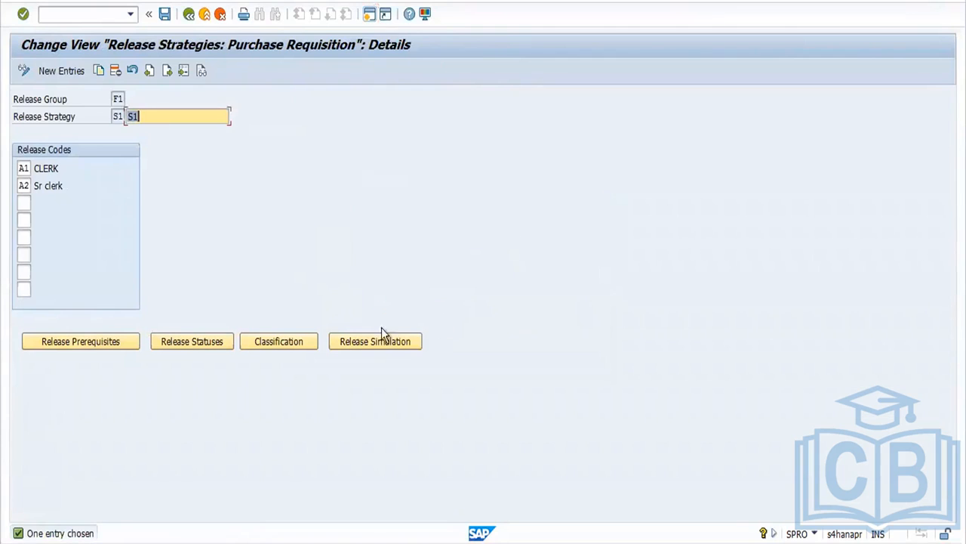
In the release statuses of strategy S1, assign indicator P to the status where only A1 has released.
{"action": "left_click", "coordinate": [189, 342]}
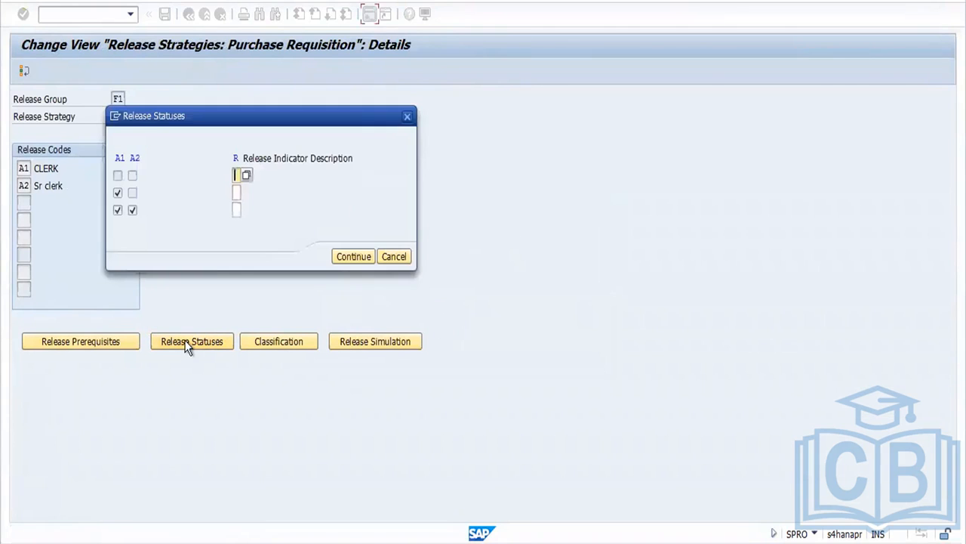
{"action": "left_click", "coordinate": [246, 193]}
{"action": "left_click", "coordinate": [249, 193]}
{"action": "double_click", "coordinate": [383, 71]}
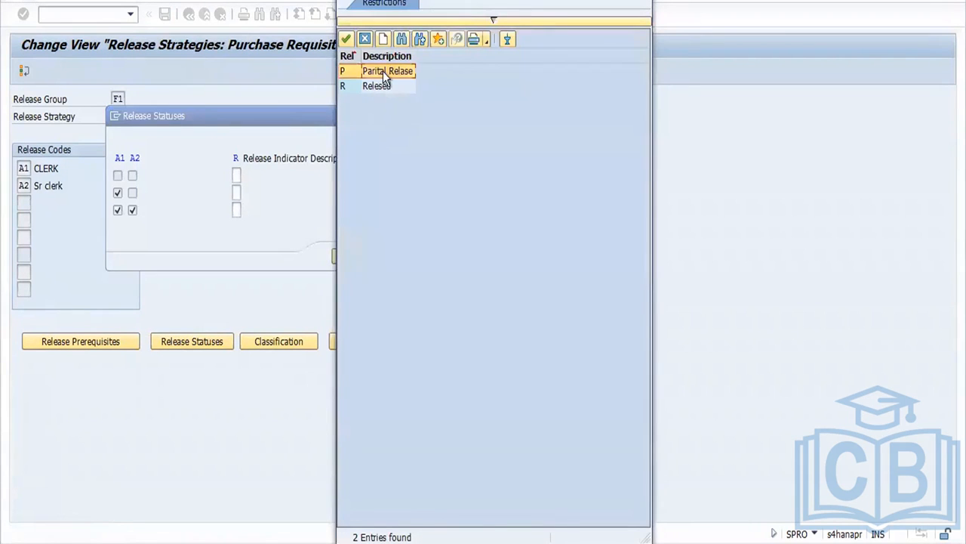
Assign indicator R to the status where both A1 and A2 have released, confirm the statuses and save the strategy.
{"action": "left_click", "coordinate": [239, 209]}
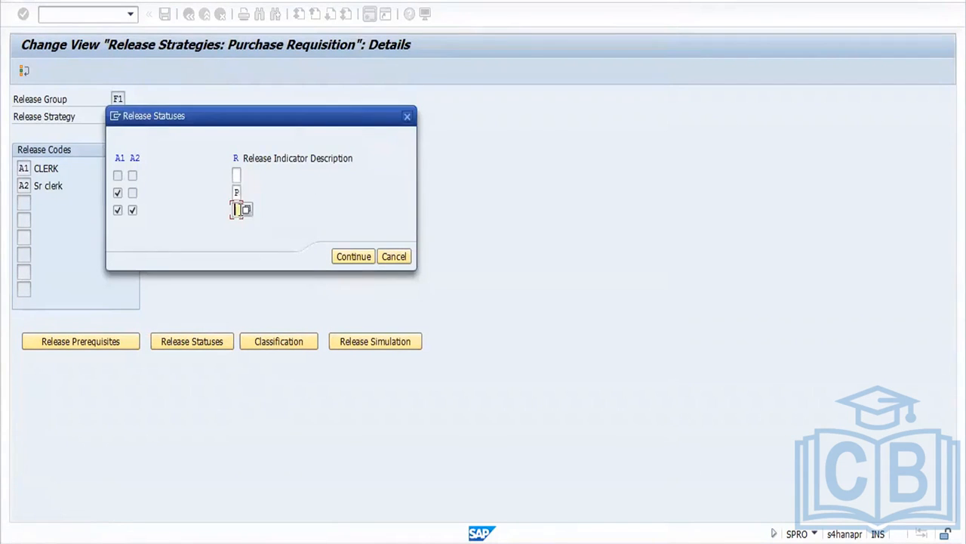
{"action": "left_click", "coordinate": [245, 210]}
{"action": "left_click", "coordinate": [377, 86]}
{"action": "double_click", "coordinate": [377, 86]}
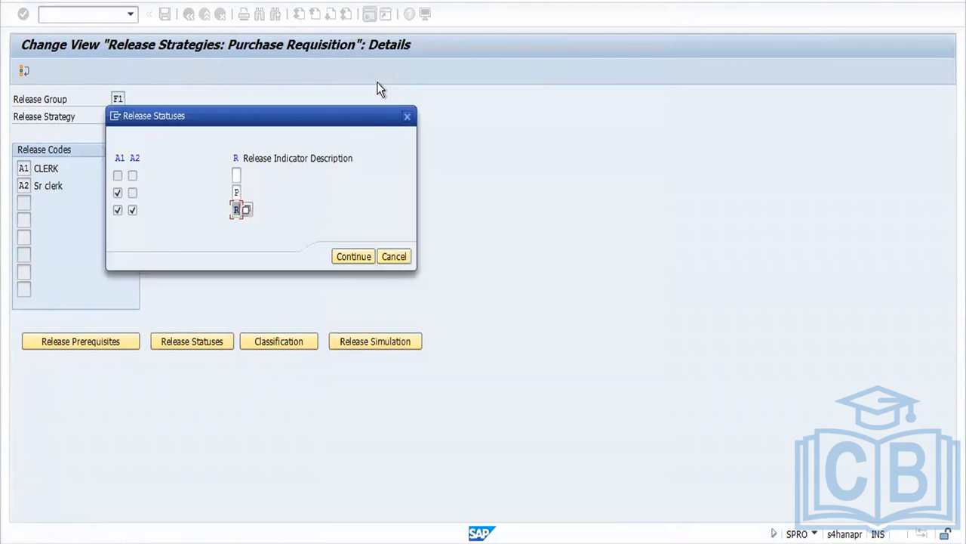
{"action": "left_click", "coordinate": [237, 175]}
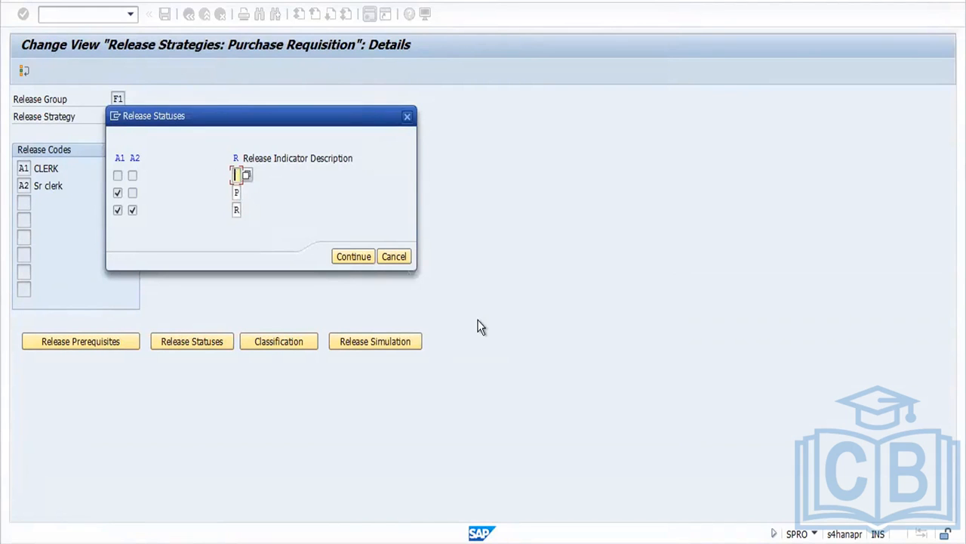
{"action": "left_click", "coordinate": [349, 257]}
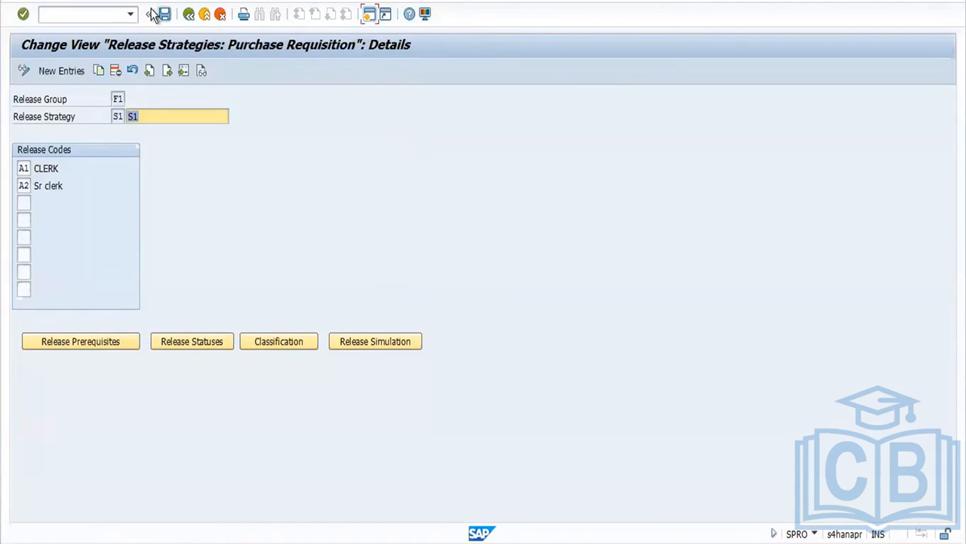
{"action": "left_click", "coordinate": [164, 16]}
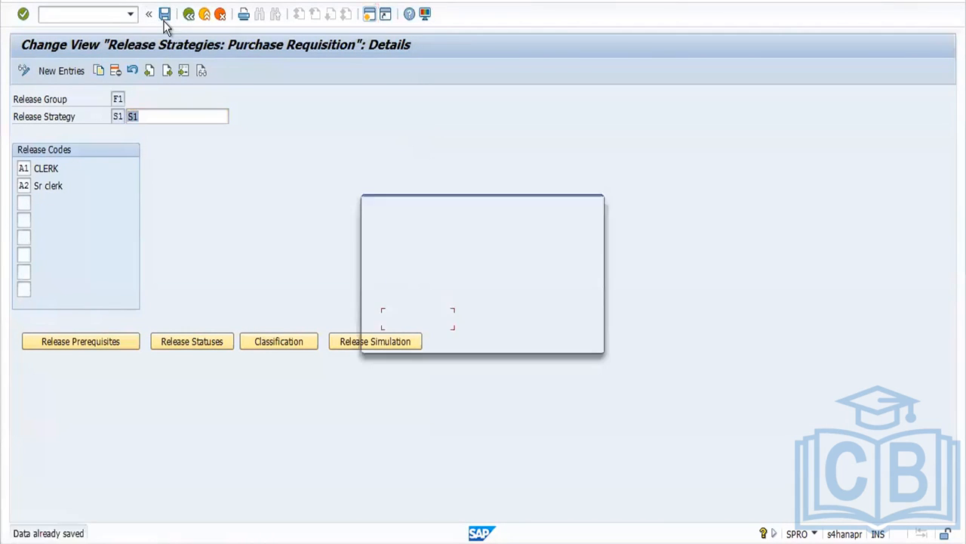
{"action": "left_click", "coordinate": [440, 317]}
In the classification of strategy S1, set Plant to FORD and the purchase requisition document type to NB.
{"action": "left_click", "coordinate": [288, 340]}
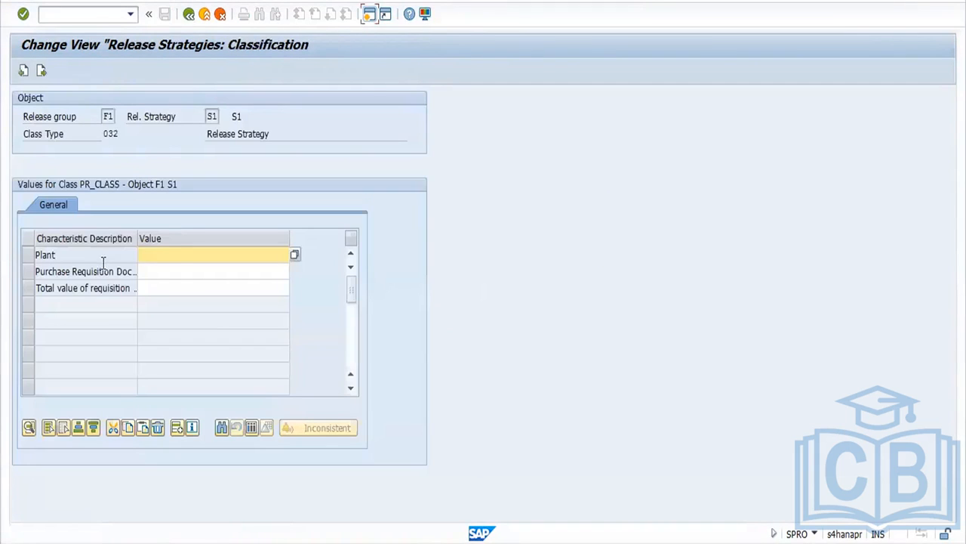
{"action": "left_click", "coordinate": [175, 254]}
{"action": "type", "text": "ford"}
{"action": "left_click", "coordinate": [155, 271]}
{"action": "type", "text": "nb"}
{"action": "key", "text": "Return"}
Set the total value of requisition to 0 - 1000 INR, return to the strategy details and save.
{"action": "left_click", "coordinate": [182, 282]}
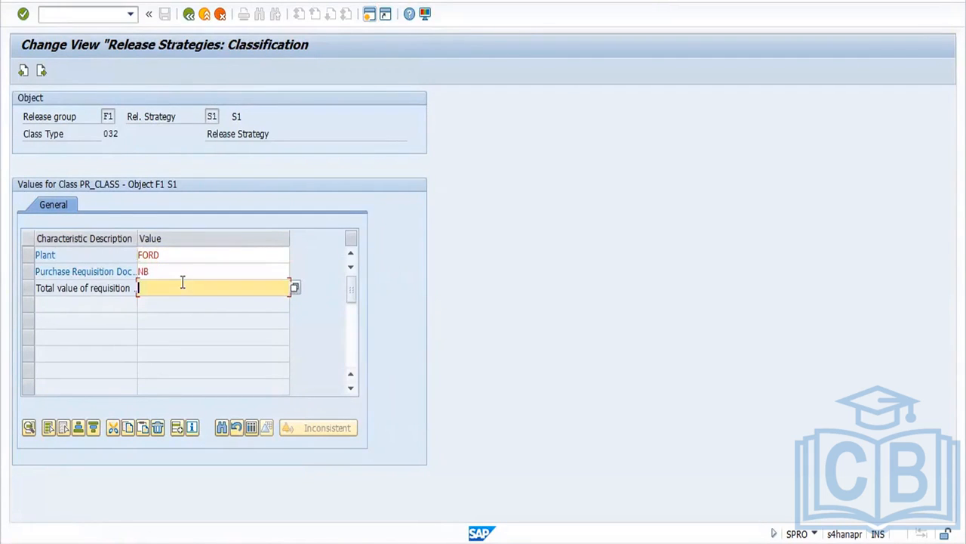
{"action": "type", "text": "0 - 1000"}
{"action": "key", "text": "Return"}
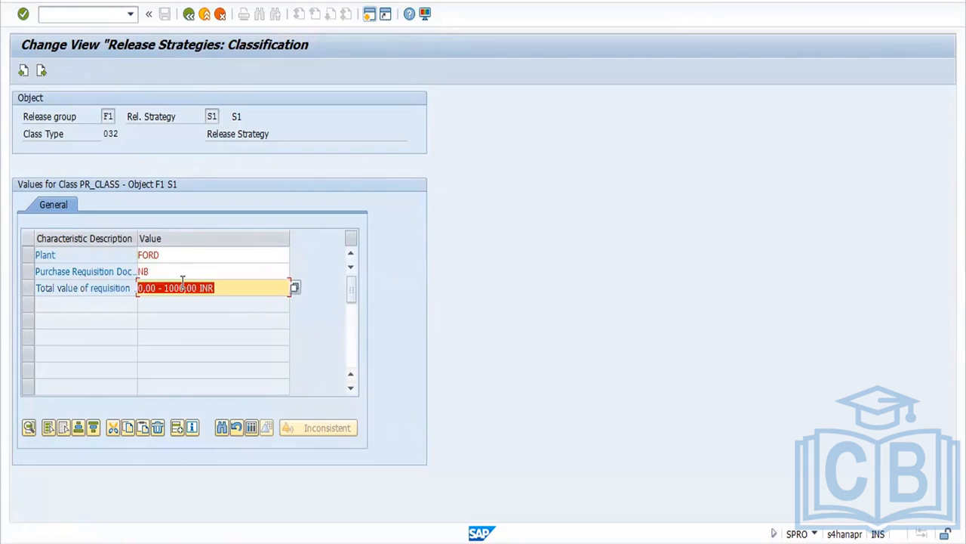
{"action": "left_click", "coordinate": [189, 13]}
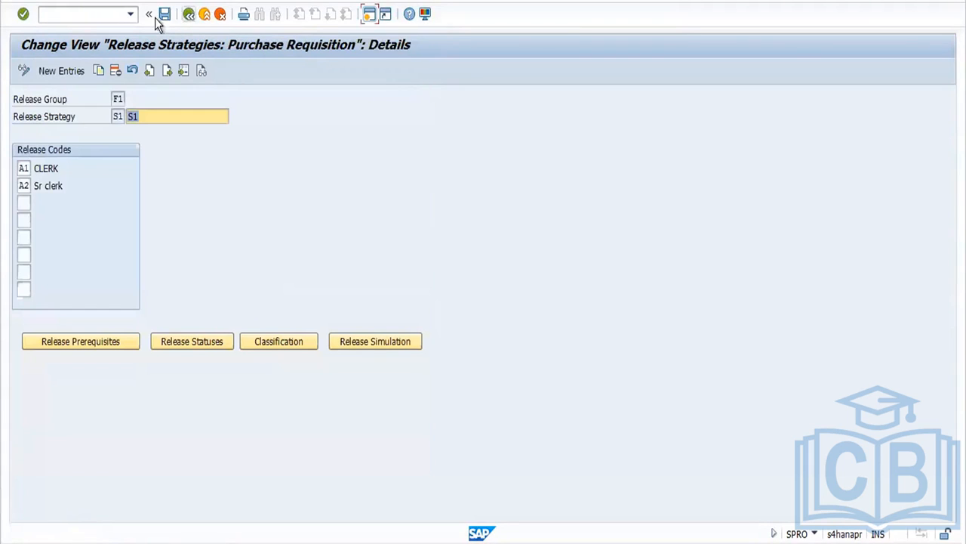
{"action": "left_click", "coordinate": [165, 13]}
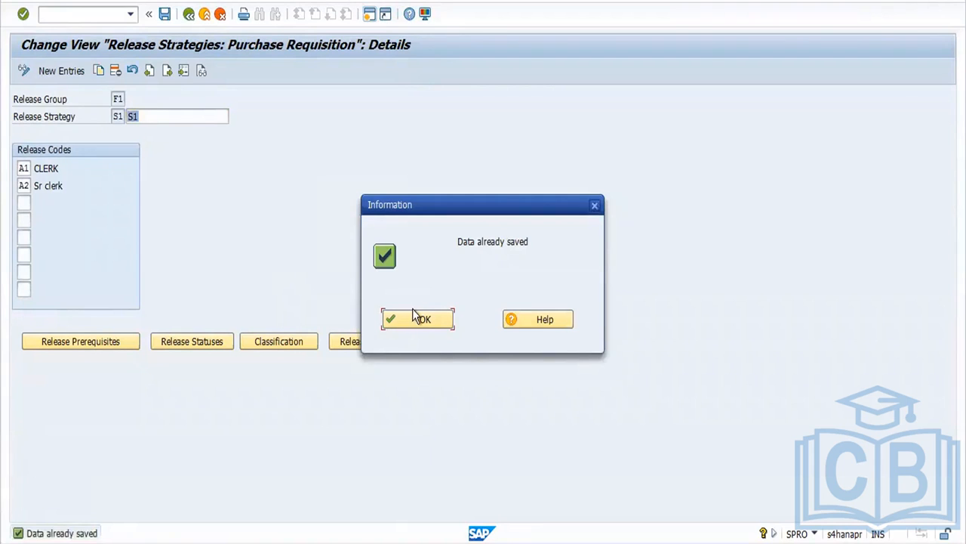
{"action": "left_click", "coordinate": [414, 317]}
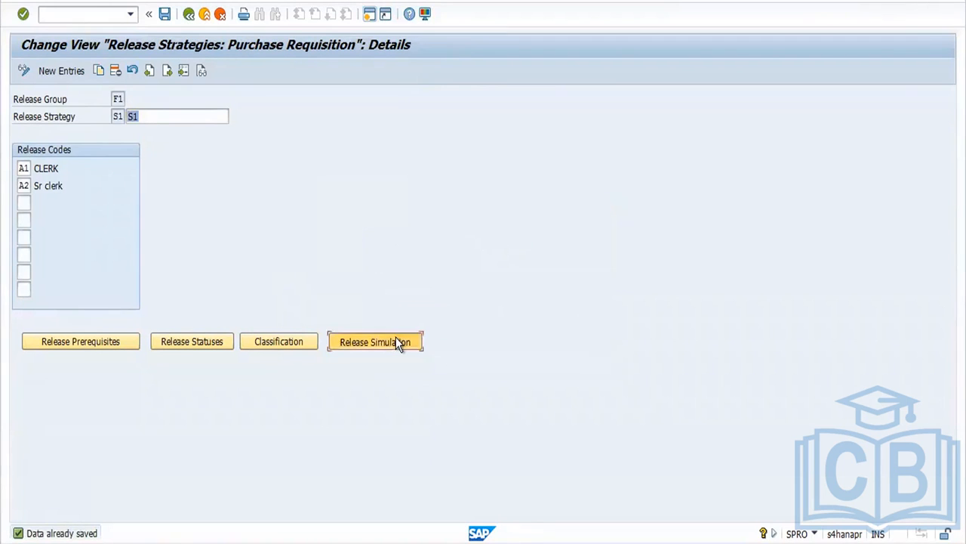
Simulate the release of strategy S1 by releasing with code A1 and with code A2.
{"action": "left_click", "coordinate": [398, 343]}
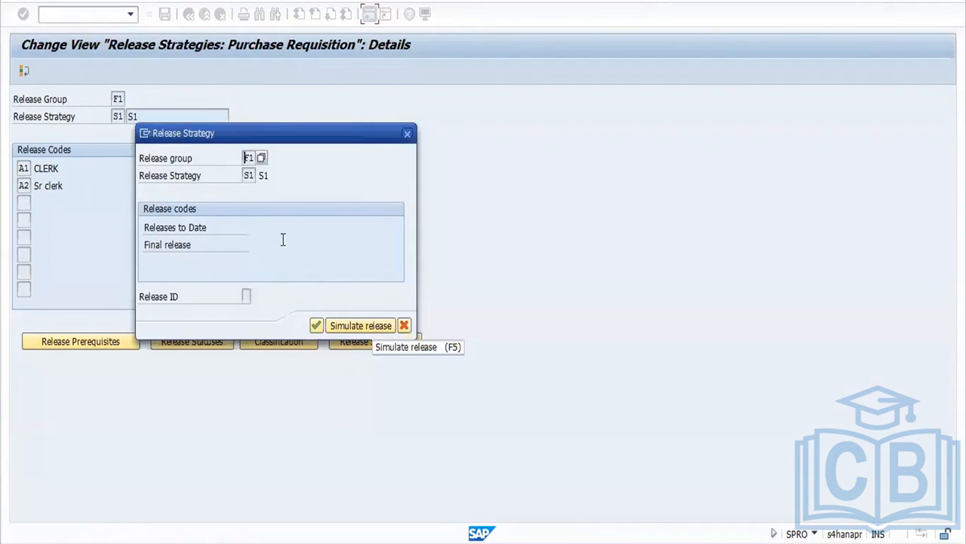
{"action": "left_click", "coordinate": [351, 329]}
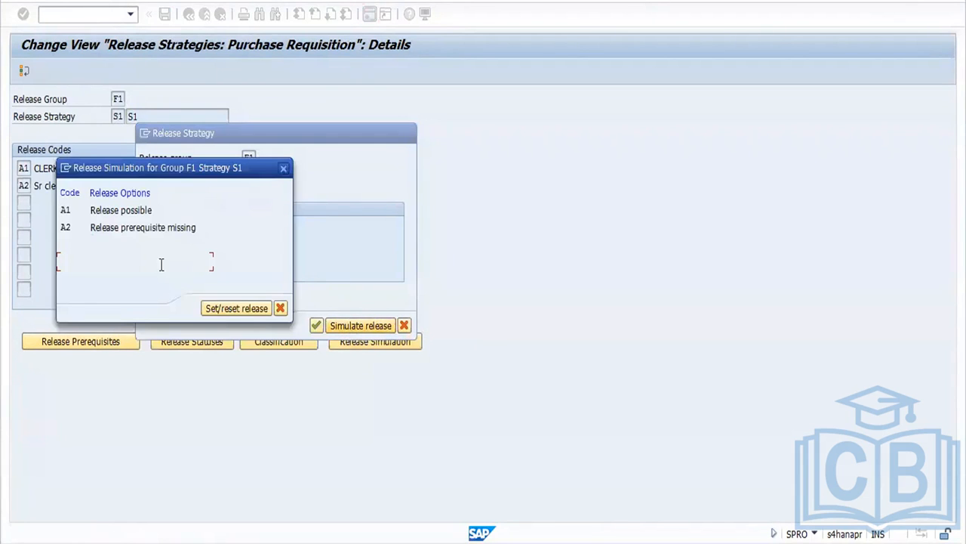
{"action": "double_click", "coordinate": [123, 210]}
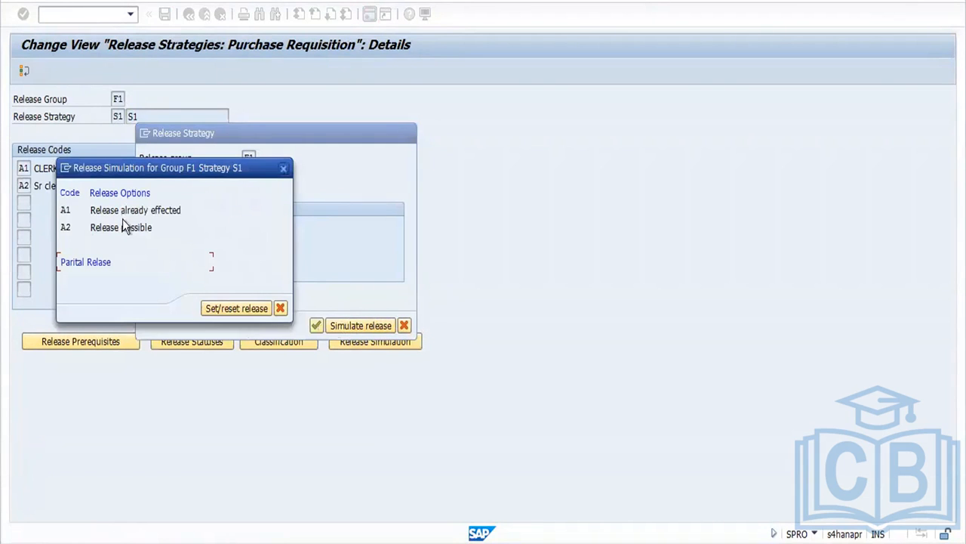
{"action": "double_click", "coordinate": [125, 223]}
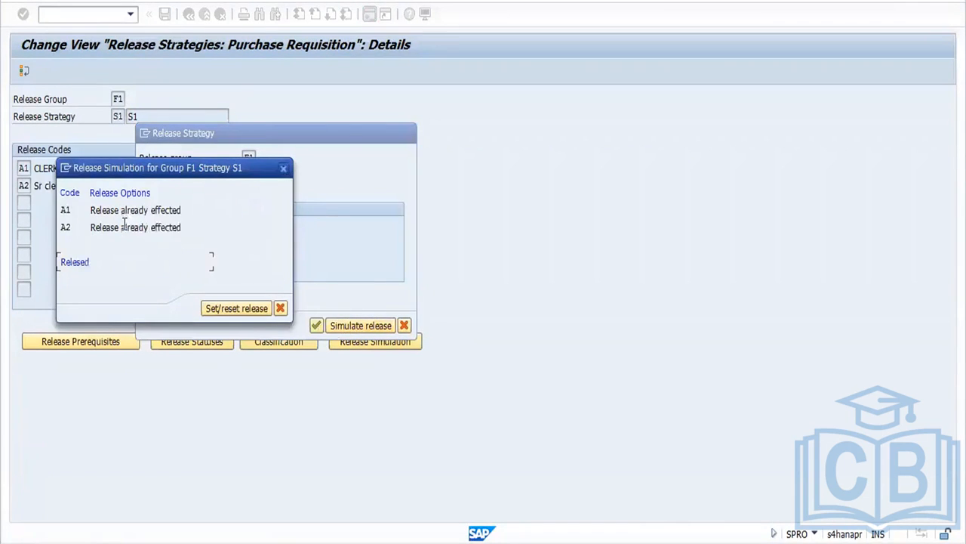
Reset the simulated releases of A2 and A1, and close the release simulation.
{"action": "left_click", "coordinate": [231, 308]}
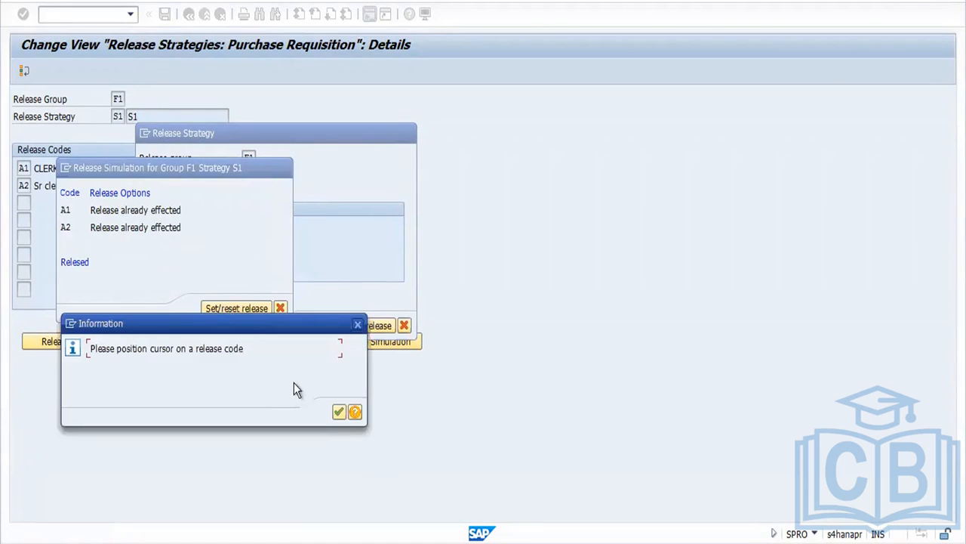
{"action": "left_click", "coordinate": [339, 411]}
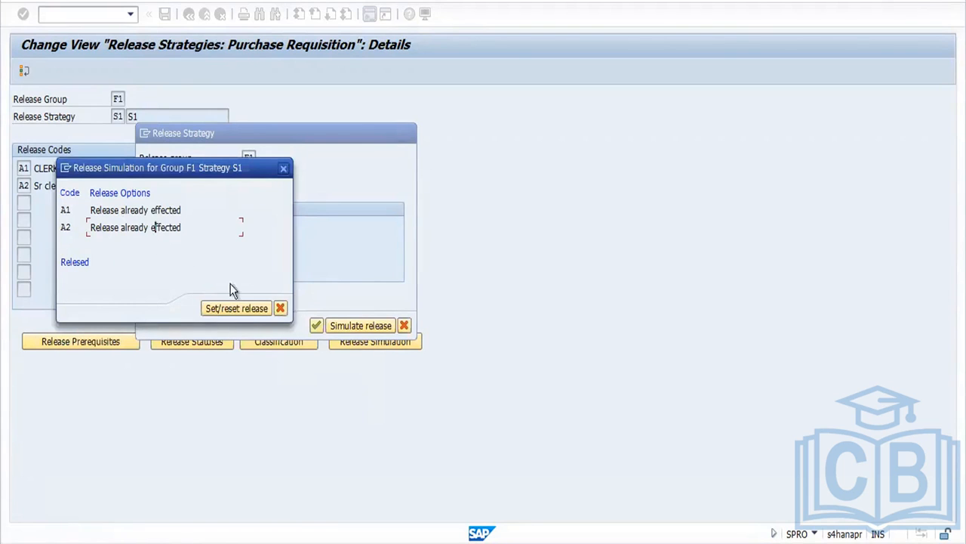
{"action": "left_click", "coordinate": [245, 308]}
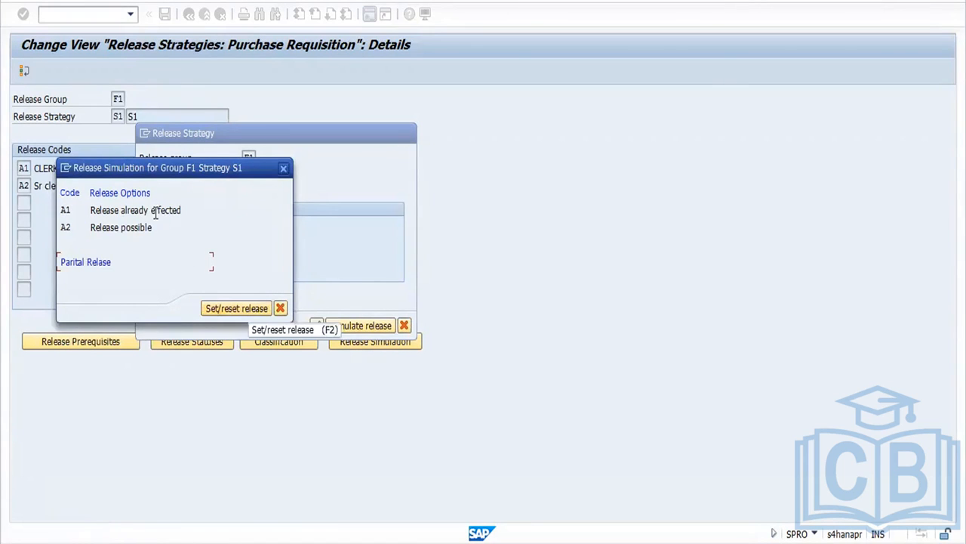
{"action": "left_click", "coordinate": [237, 310]}
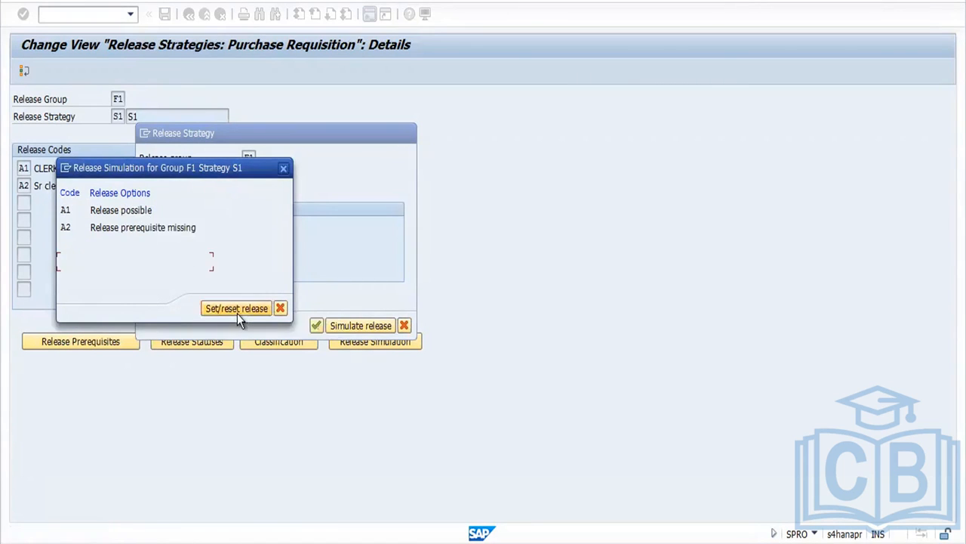
{"action": "left_click", "coordinate": [280, 308]}
{"action": "left_click", "coordinate": [316, 325]}
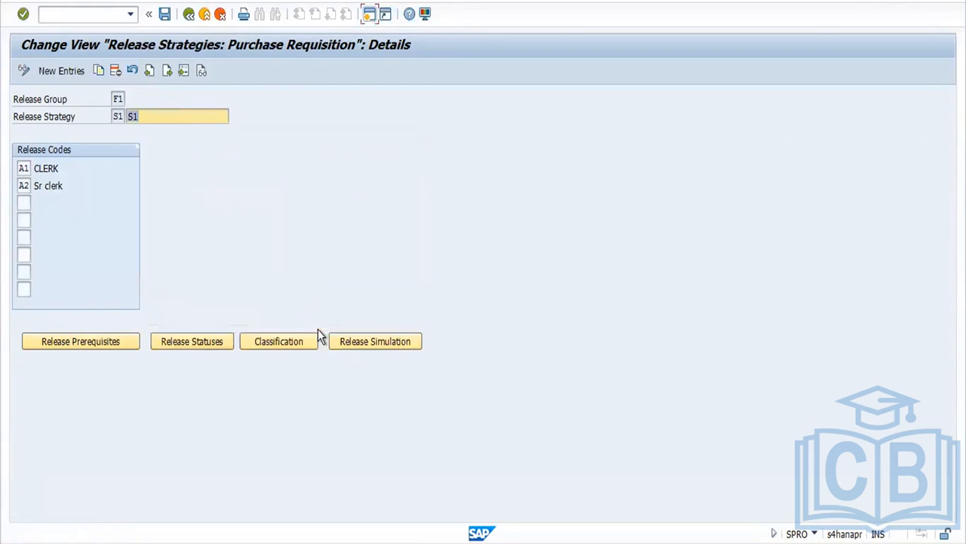
Save release strategy S1 and leave the release procedure customizing, returning to the project execution screen.
{"action": "left_click", "coordinate": [165, 14]}
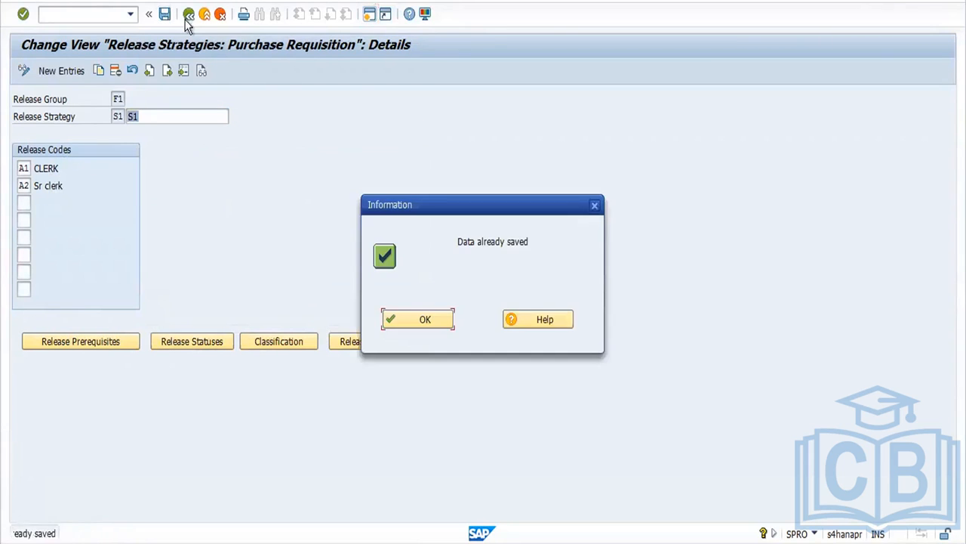
{"action": "left_click", "coordinate": [414, 319]}
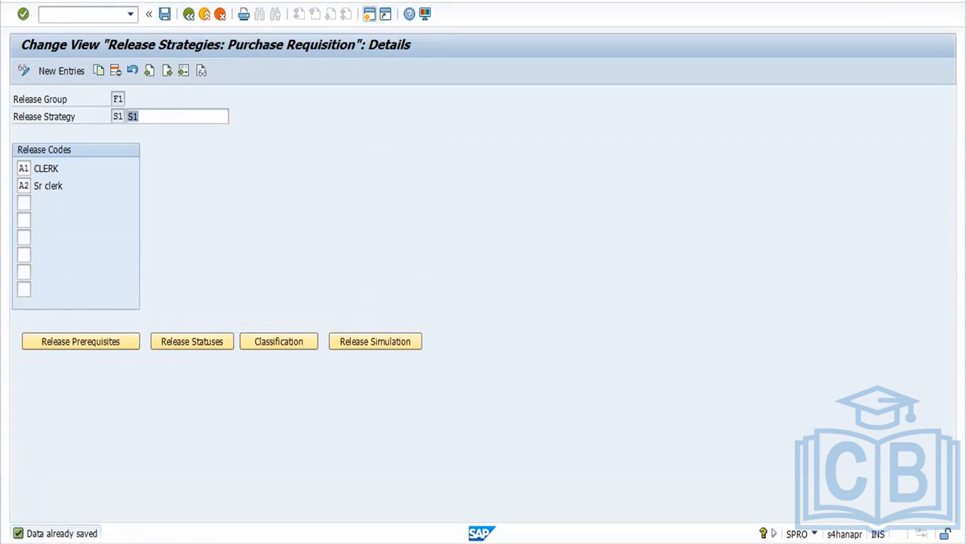
{"action": "left_click", "coordinate": [186, 17]}
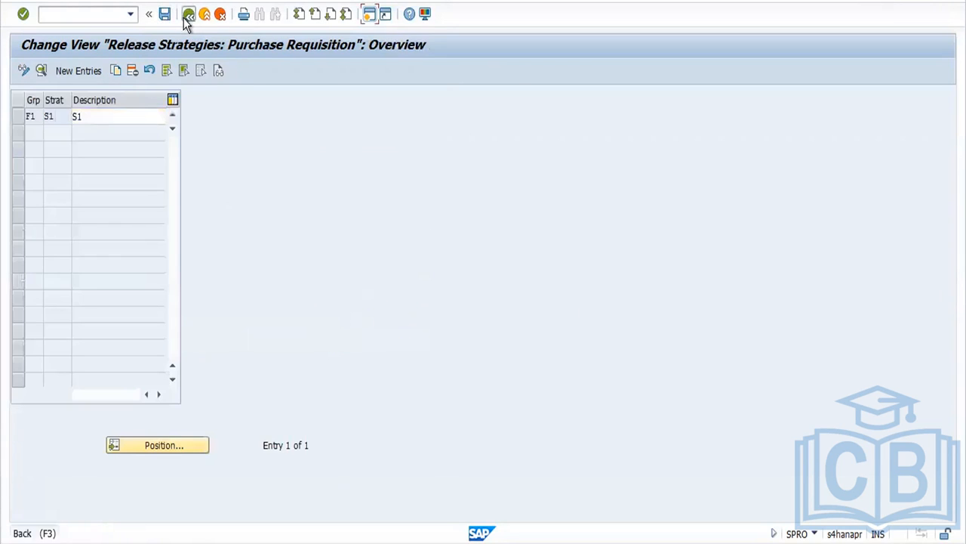
{"action": "left_click", "coordinate": [187, 17]}
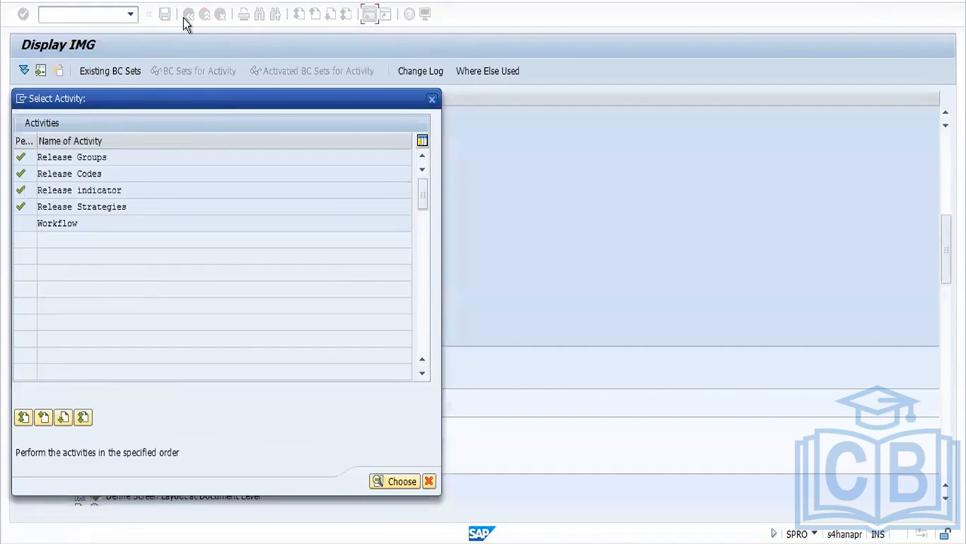
{"action": "left_click", "coordinate": [432, 99]}
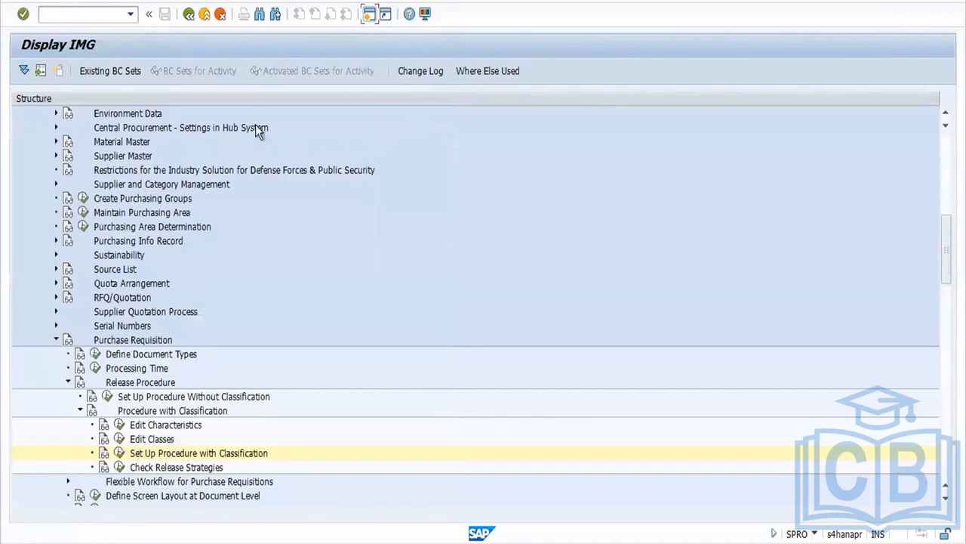
{"action": "left_click", "coordinate": [188, 16]}
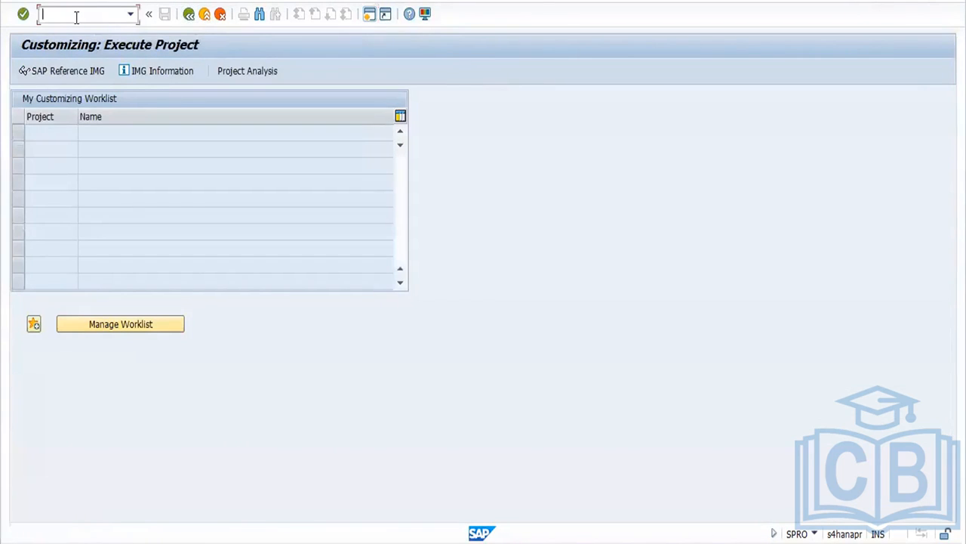
Open transaction ME51N to create a purchase requisition and choose document type NB Purchase Requisition.
{"action": "type", "text": "/nme"}
{"action": "type", "text": "21n"}
{"action": "key", "text": "Return"}
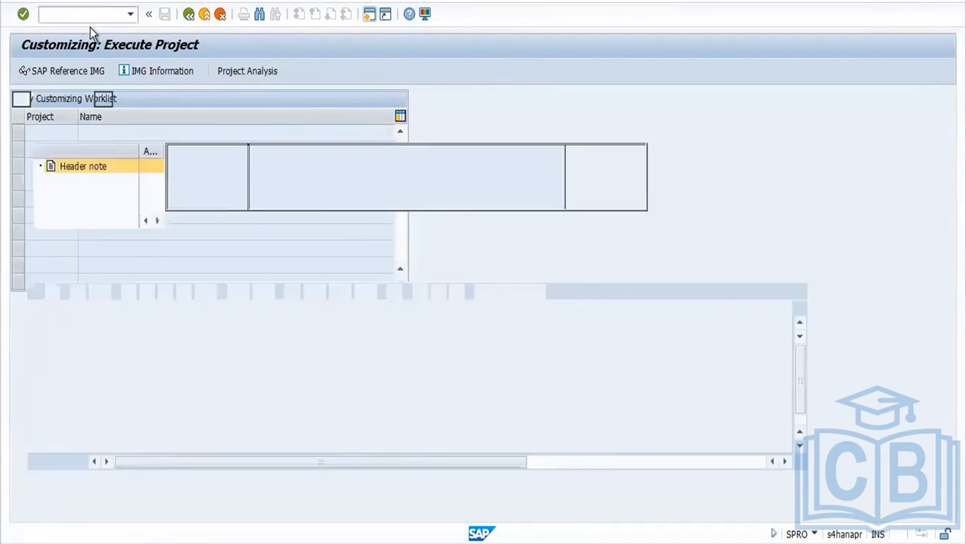
{"action": "left_click", "coordinate": [206, 101]}
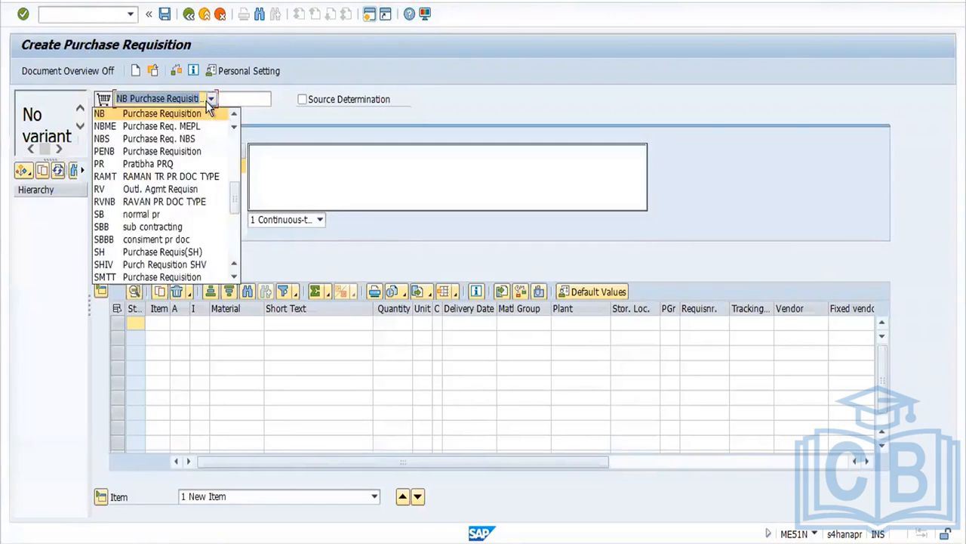
{"action": "left_click", "coordinate": [164, 114]}
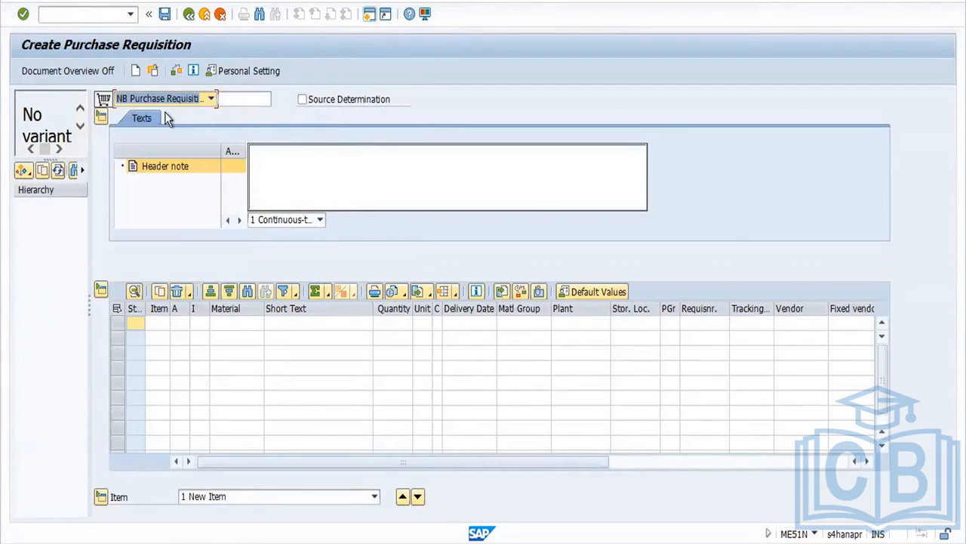
{"action": "left_click", "coordinate": [227, 328]}
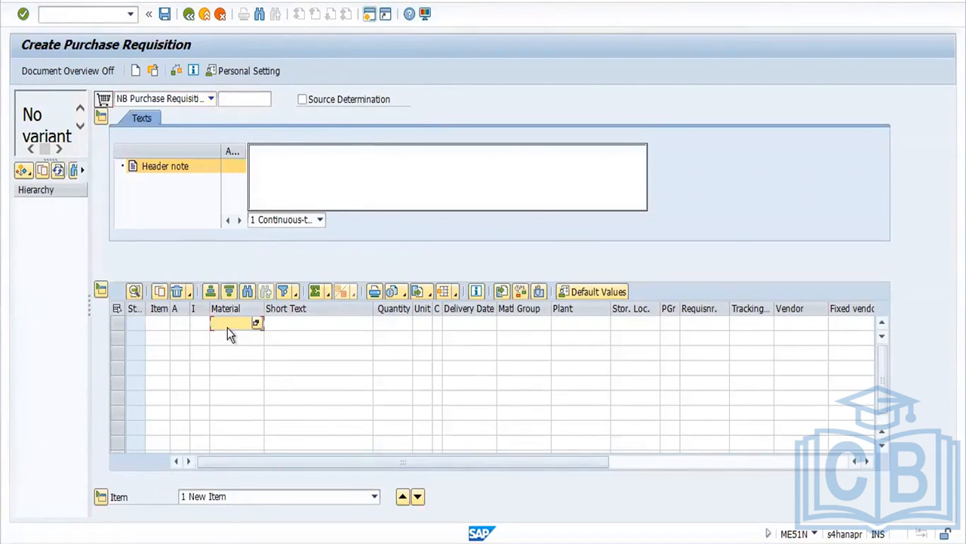
In a new session, list the materials of plant FORD with transaction MM60 and select material number 3486.
{"action": "left_click", "coordinate": [369, 16]}
{"action": "type", "text": "mm60"}
{"action": "key", "text": "Return"}
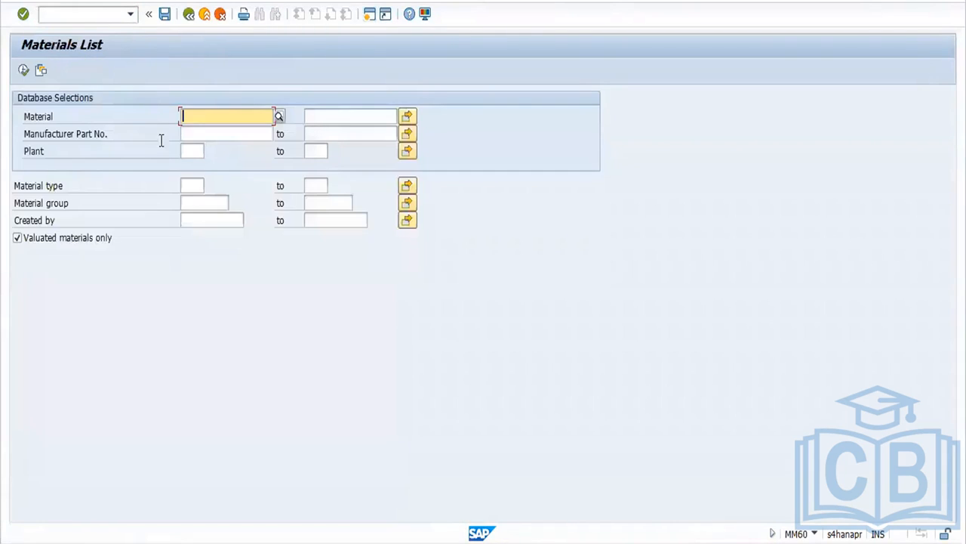
{"action": "left_click", "coordinate": [189, 151]}
{"action": "type", "text": "ford"}
{"action": "key", "text": "Return"}
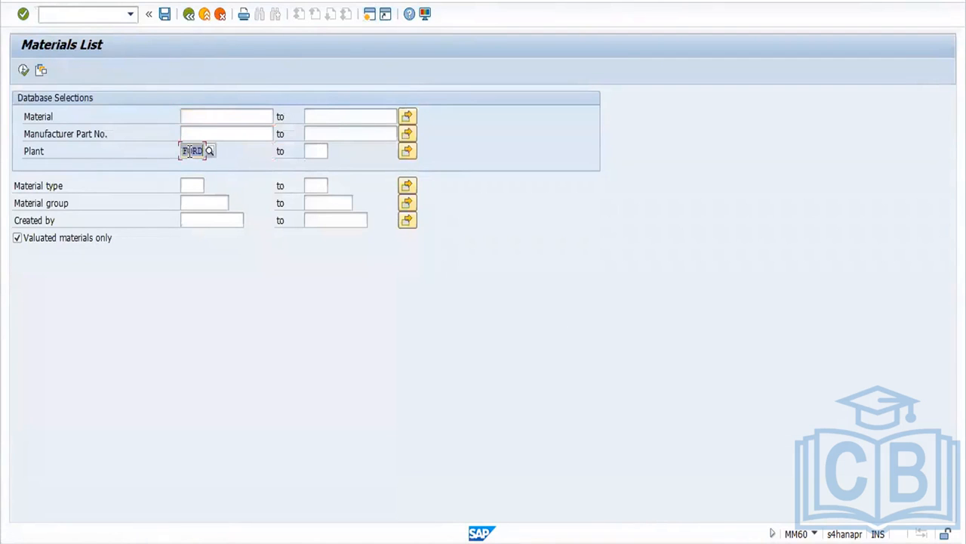
{"action": "left_click", "coordinate": [24, 70]}
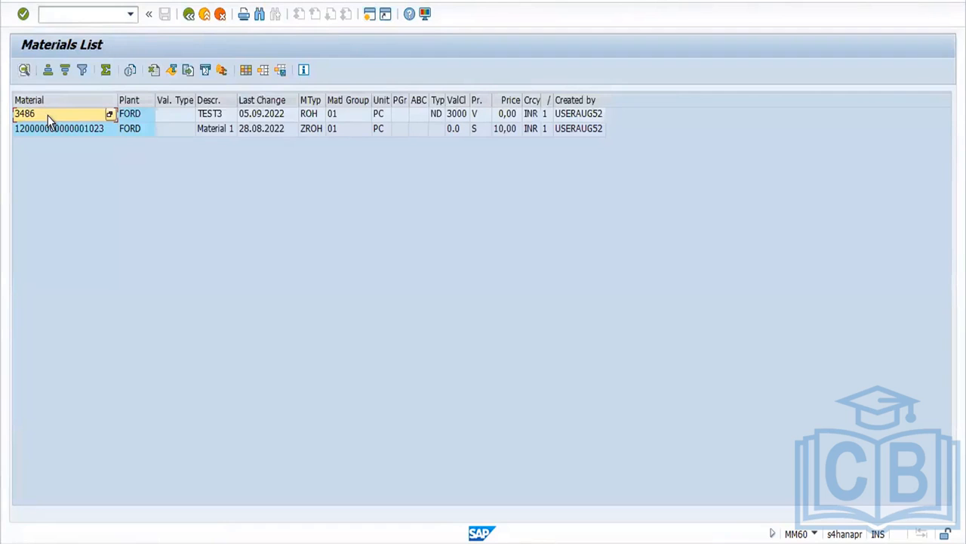
{"action": "left_click", "coordinate": [48, 115]}
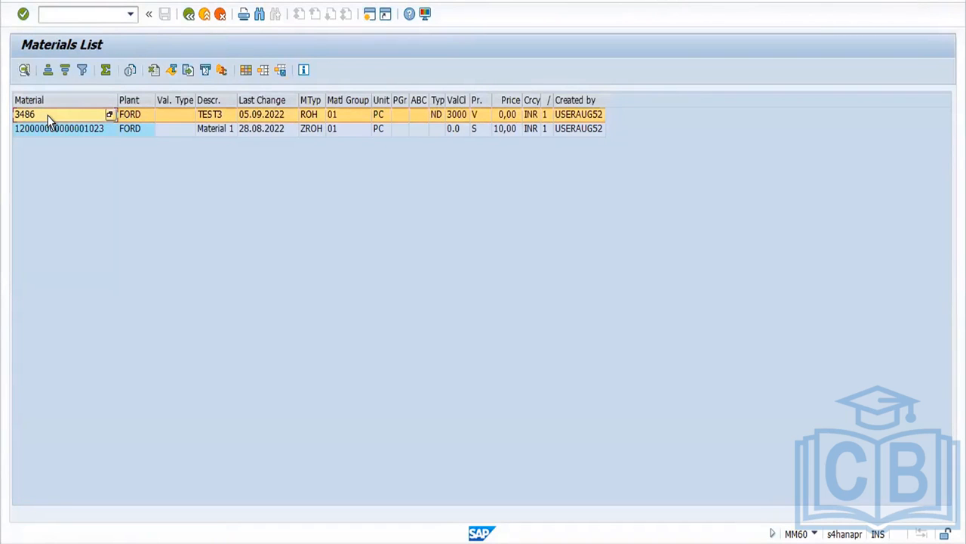
{"action": "left_click", "coordinate": [47, 116]}
{"action": "left_click", "coordinate": [48, 116]}
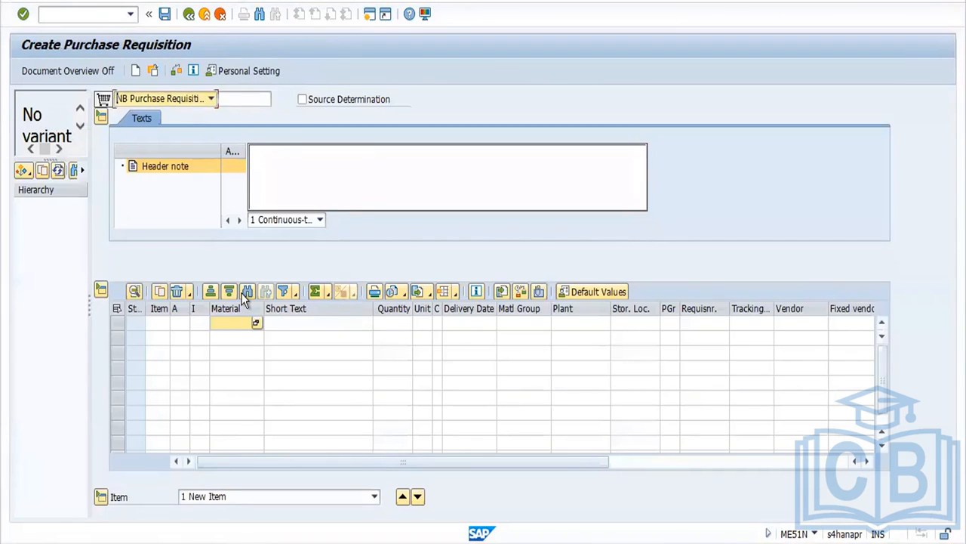
Enter material 3486 with plant FORD as the first item of the new purchase requisition.
{"action": "left_click", "coordinate": [246, 292]}
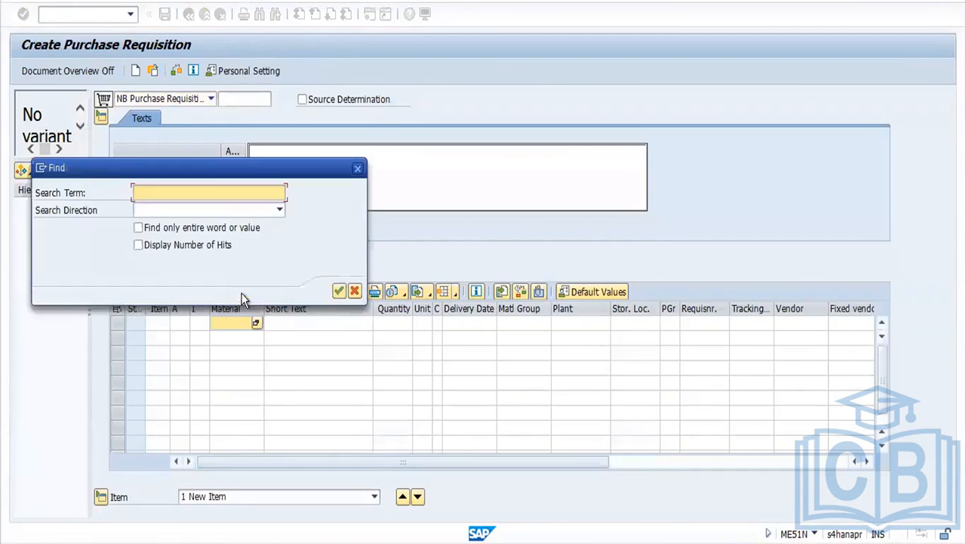
{"action": "left_click", "coordinate": [355, 291]}
{"action": "type", "text": "3486"}
{"action": "key", "text": "Return"}
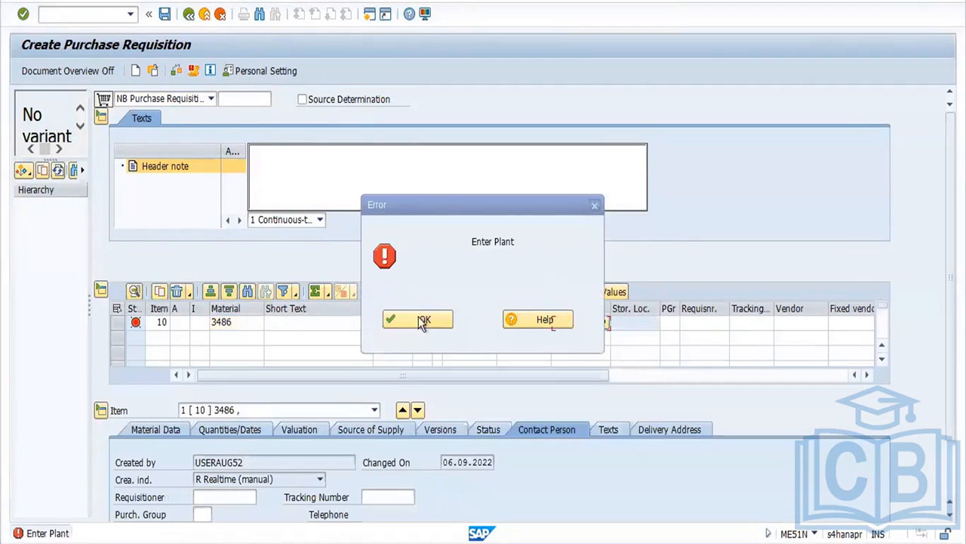
{"action": "left_click", "coordinate": [417, 317]}
{"action": "type", "text": "wil"}
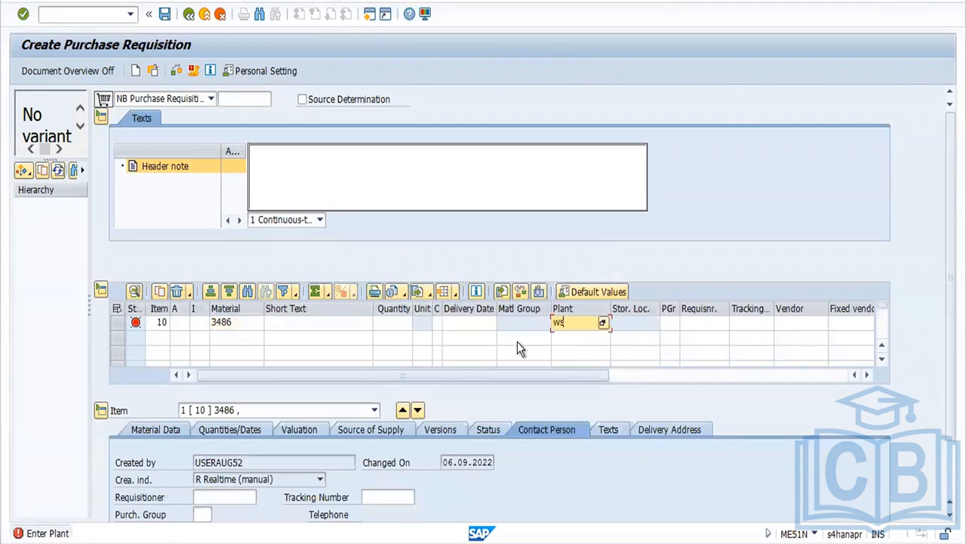
{"action": "key", "text": "BackSpace"}
{"action": "key", "text": "BackSpace"}
{"action": "key", "text": "BackSpace"}
{"action": "type", "text": "ford"}
{"action": "key", "text": "Return"}
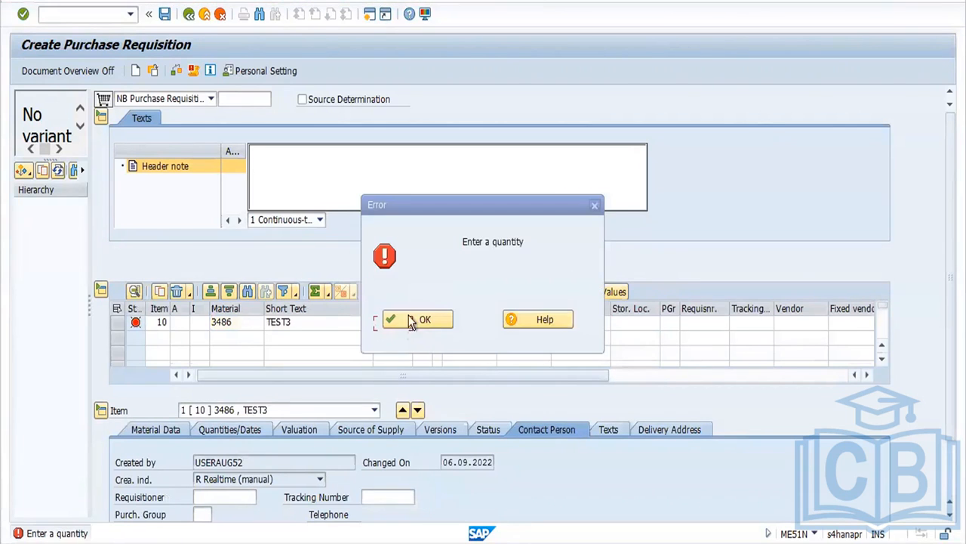
Set the quantity of the requisition item for material 3486 to 10.
{"action": "left_click", "coordinate": [427, 319]}
{"action": "type", "text": "1"}
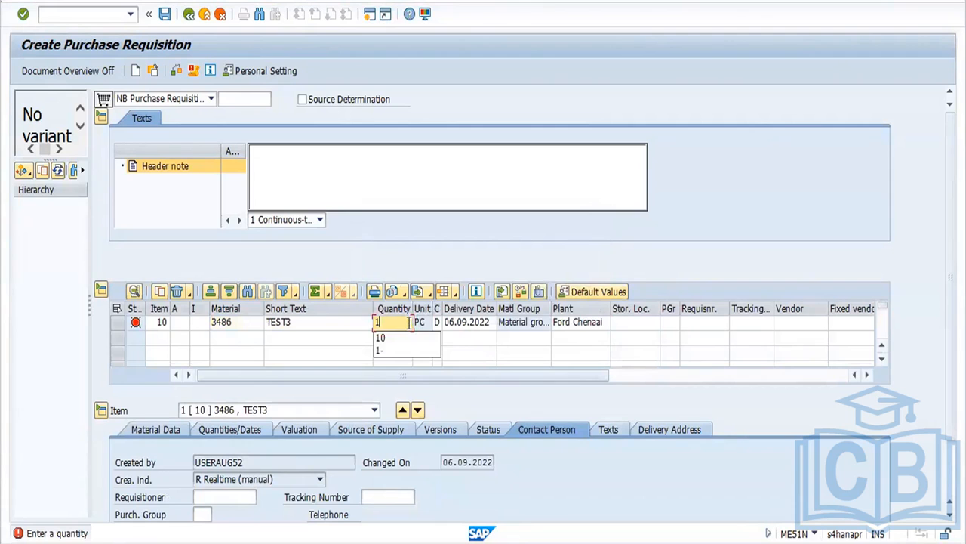
{"action": "type", "text": "0"}
{"action": "key", "text": "Return"}
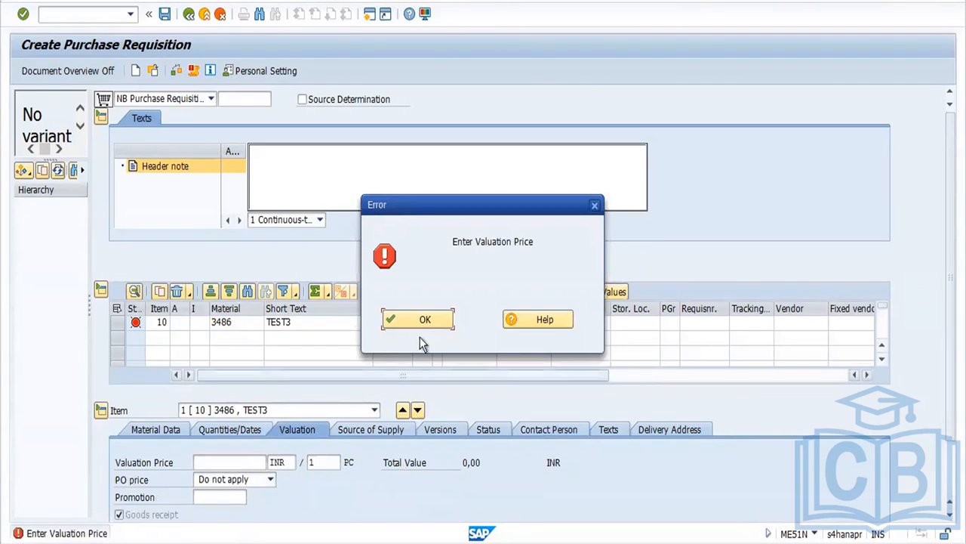
Set the item's valuation price to 2 INR and run the check of the purchase requisition.
{"action": "left_click", "coordinate": [425, 319]}
{"action": "left_click", "coordinate": [257, 461]}
{"action": "type", "text": "2"}
{"action": "key", "text": "Return"}
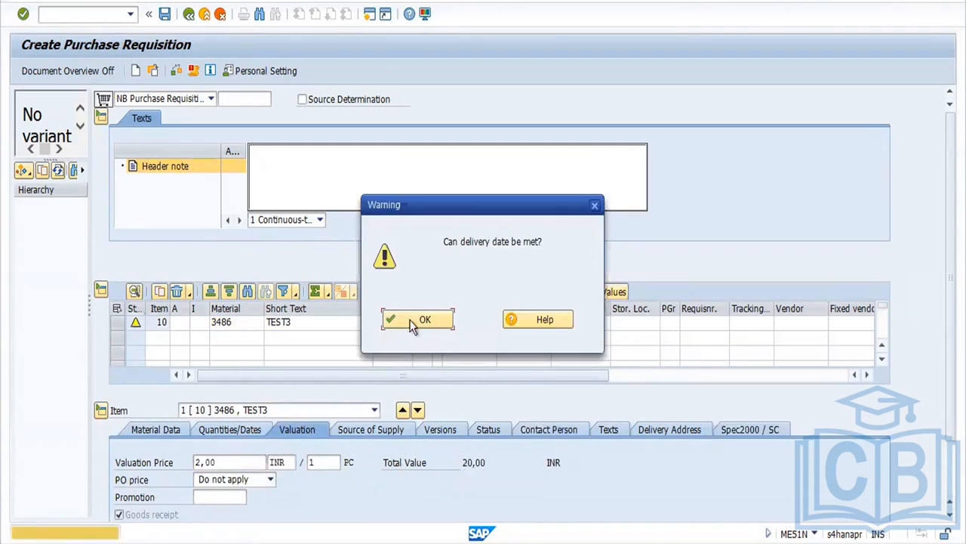
{"action": "left_click", "coordinate": [412, 321]}
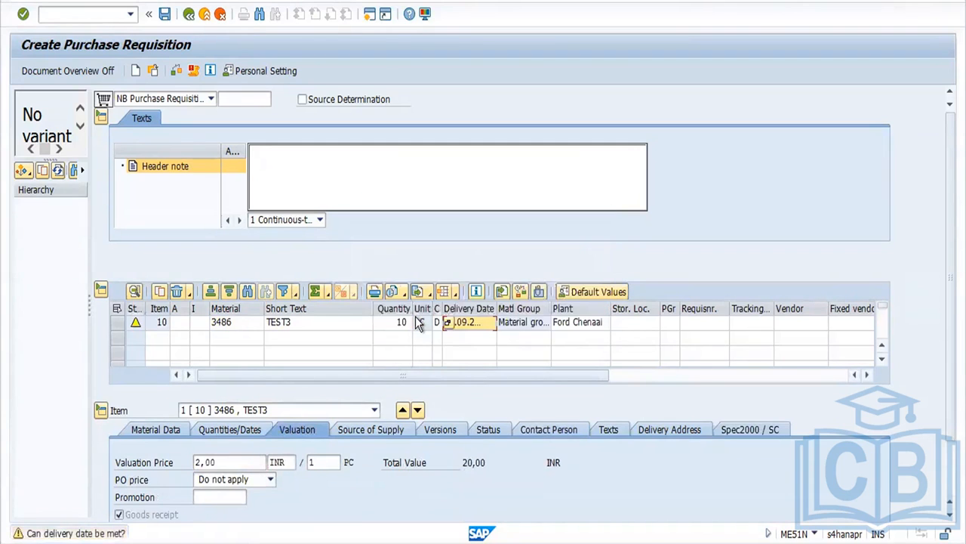
{"action": "left_click", "coordinate": [176, 70]}
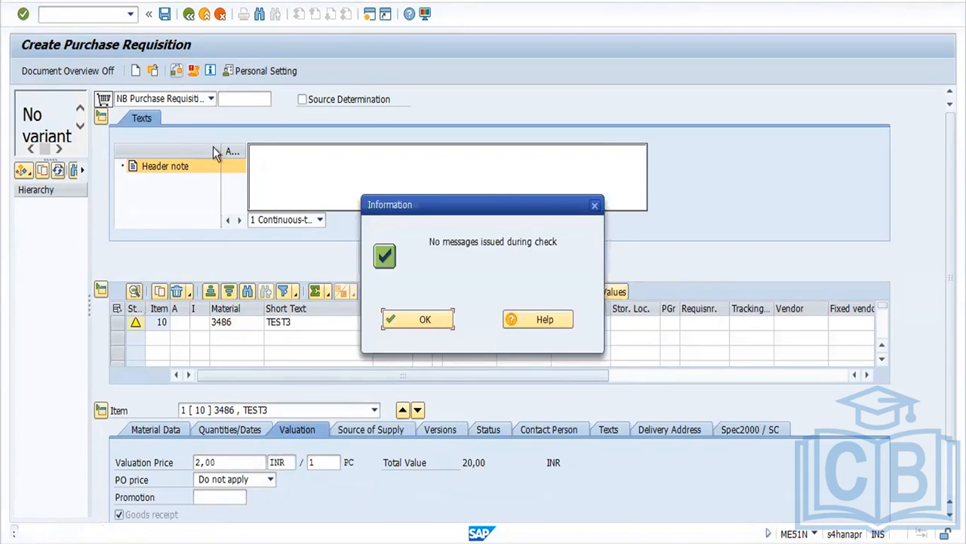
{"action": "left_click", "coordinate": [432, 318]}
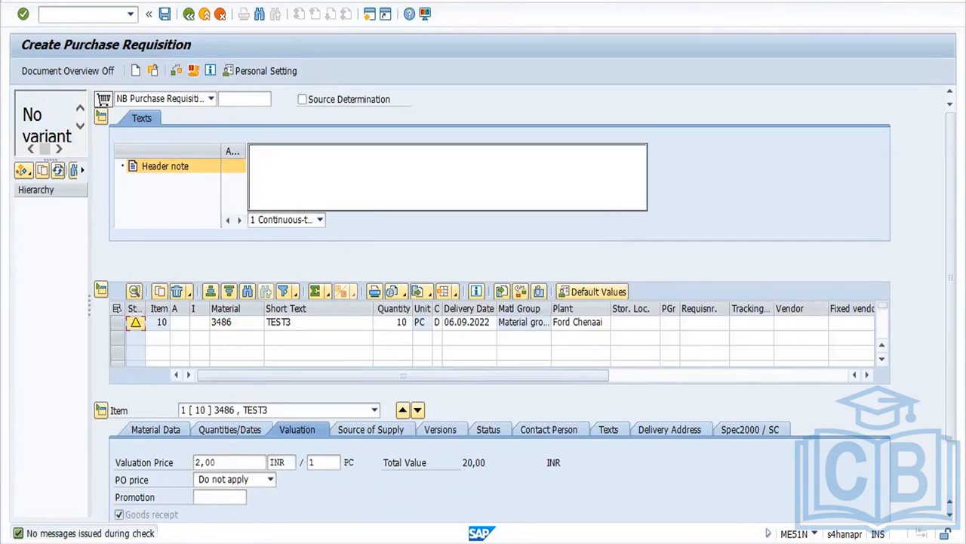
Switch to the session displaying table EBAN, leave the dictionary and open the SAP Reference IMG with transaction SPRO.
{"action": "left_click", "coordinate": [381, 483]}
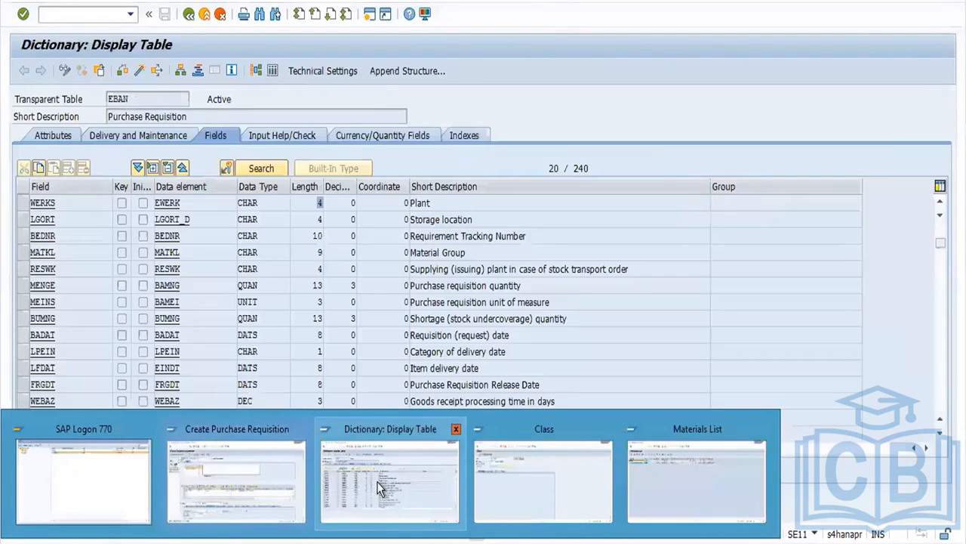
{"action": "left_click", "coordinate": [187, 16]}
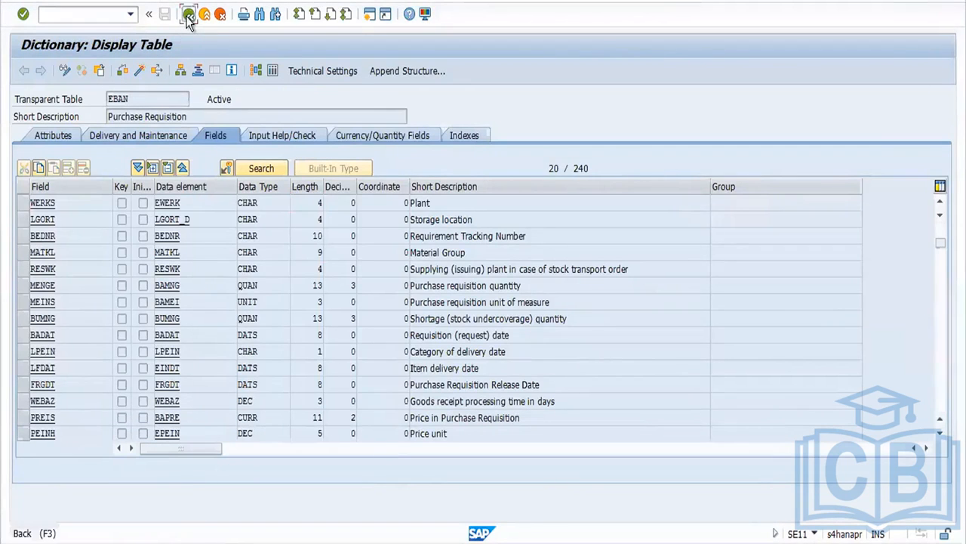
{"action": "left_click", "coordinate": [188, 16]}
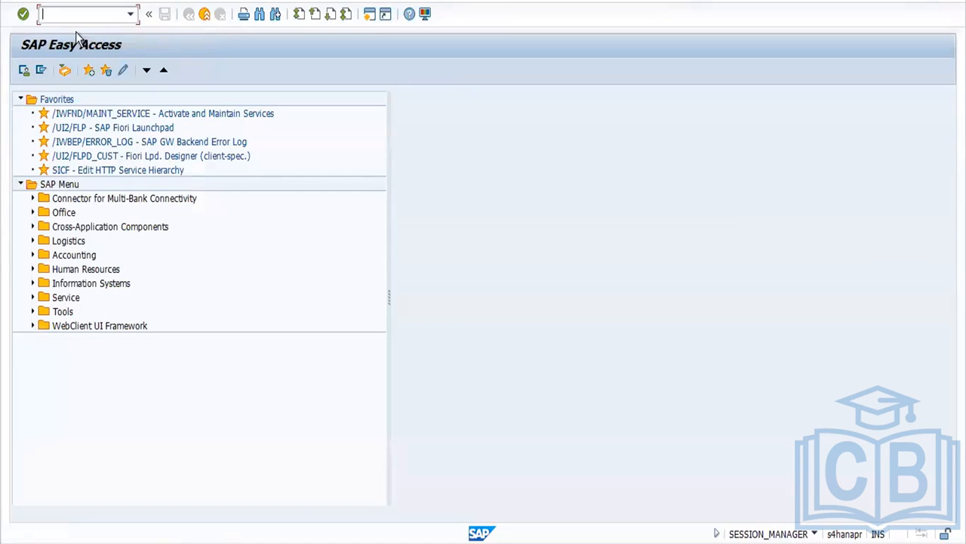
{"action": "type", "text": "spro"}
{"action": "key", "text": "Return"}
{"action": "left_click", "coordinate": [78, 64]}
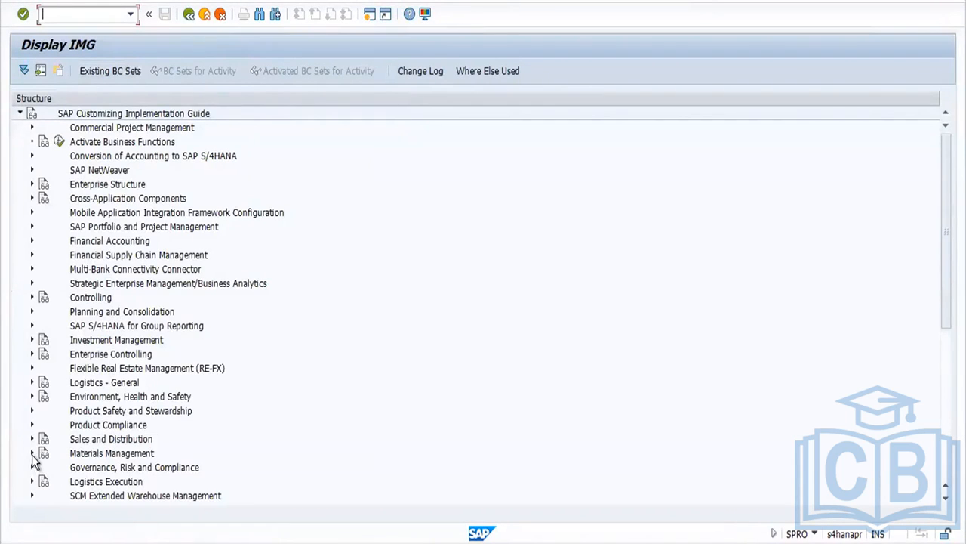
Open Define Document Types for purchase requisitions under Materials Management, Purchasing, Purchase Requisition in the IMG.
{"action": "left_click", "coordinate": [31, 453]}
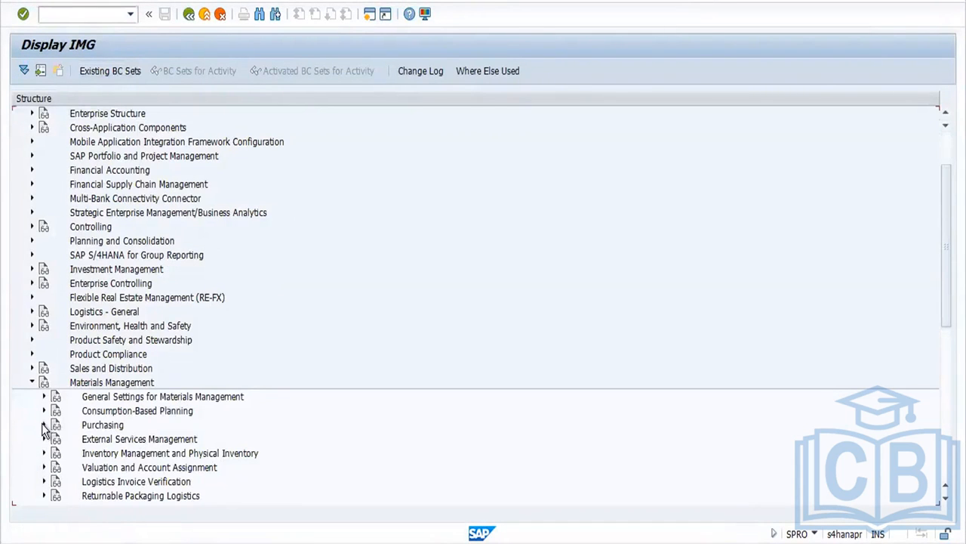
{"action": "left_click", "coordinate": [43, 425]}
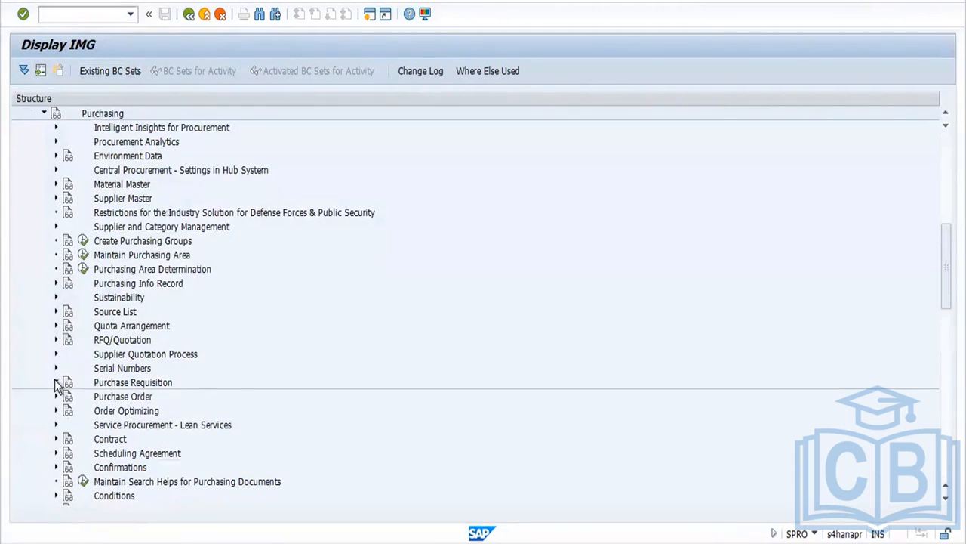
{"action": "left_click", "coordinate": [55, 382]}
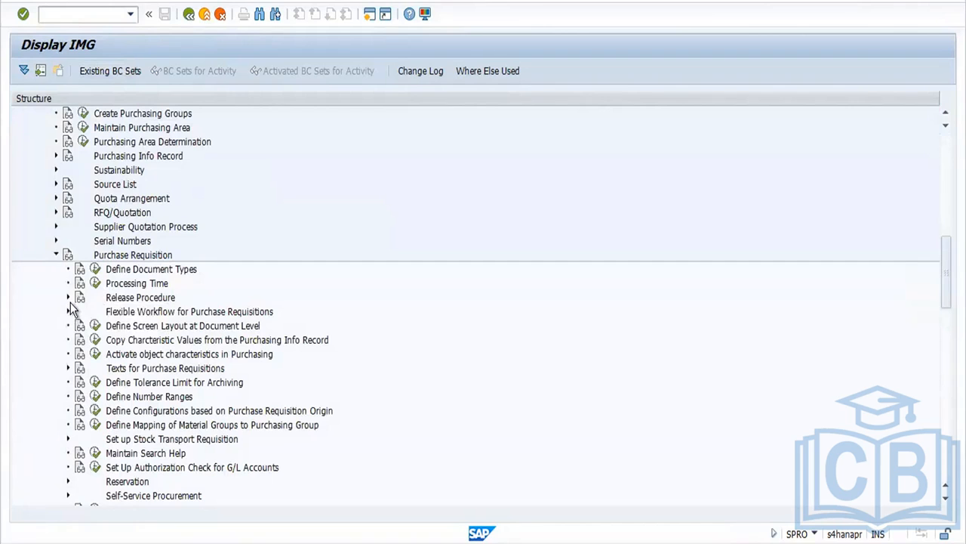
{"action": "left_click", "coordinate": [95, 270]}
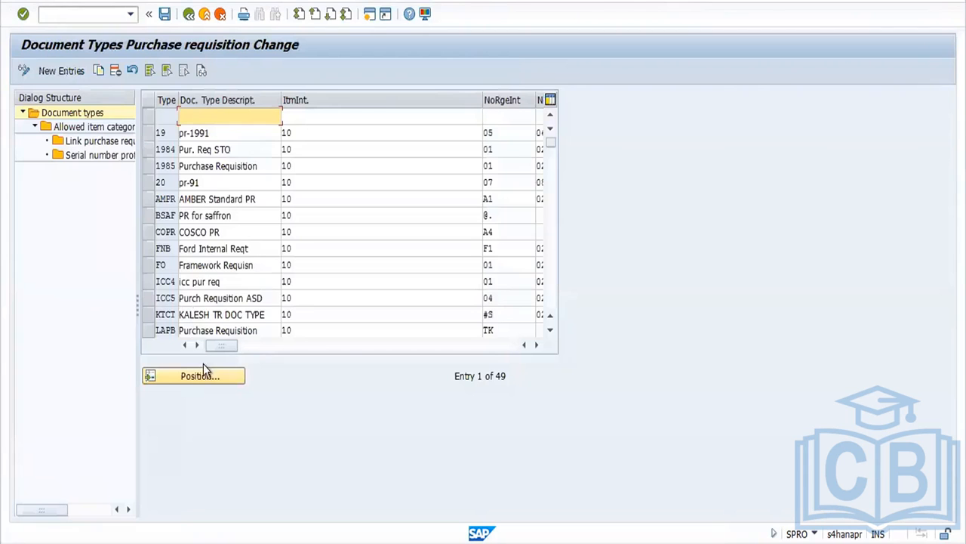
Position the list of purchase requisition document types at type NB.
{"action": "left_click", "coordinate": [205, 370]}
{"action": "type", "text": "nb"}
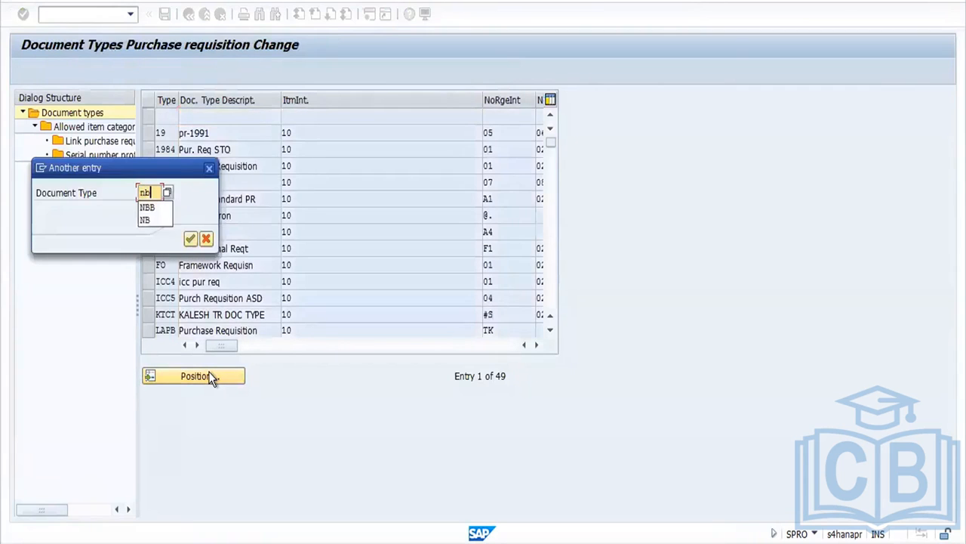
{"action": "key", "text": "Return"}
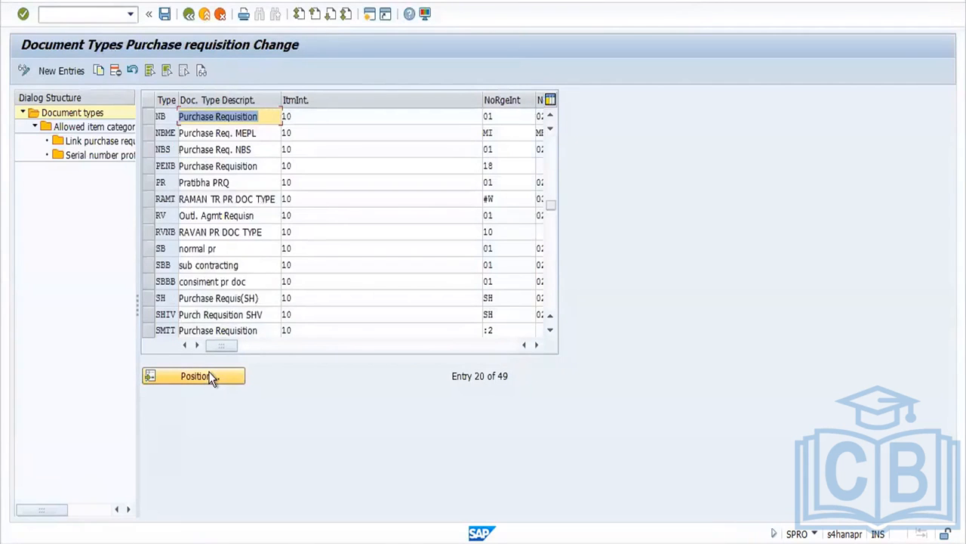
Enable overall release for purchase requisition document type NB and save the change to customizing request A4HK902321.
{"action": "left_click", "coordinate": [148, 118]}
{"action": "left_click_drag", "start_coordinate": [260, 348], "coordinate": [334, 349]}
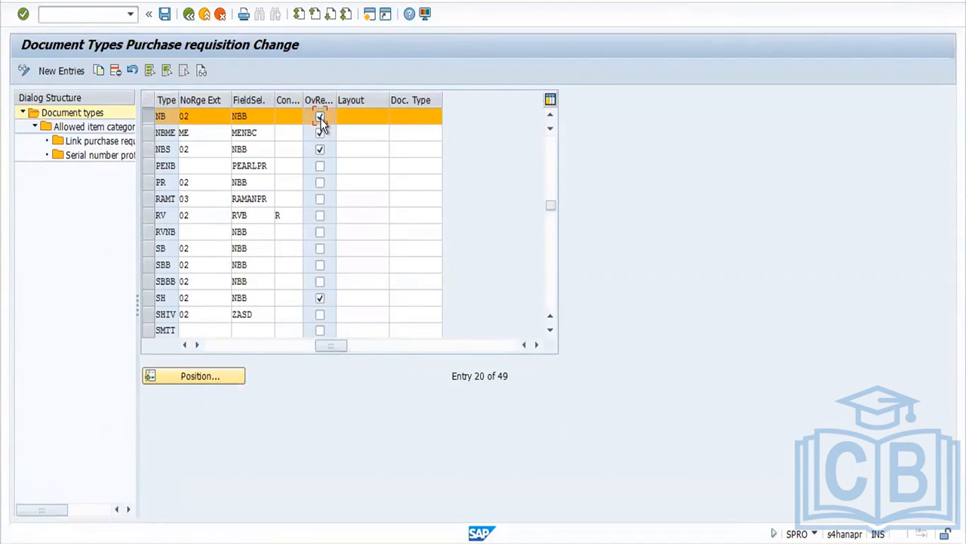
{"action": "left_click", "coordinate": [166, 17]}
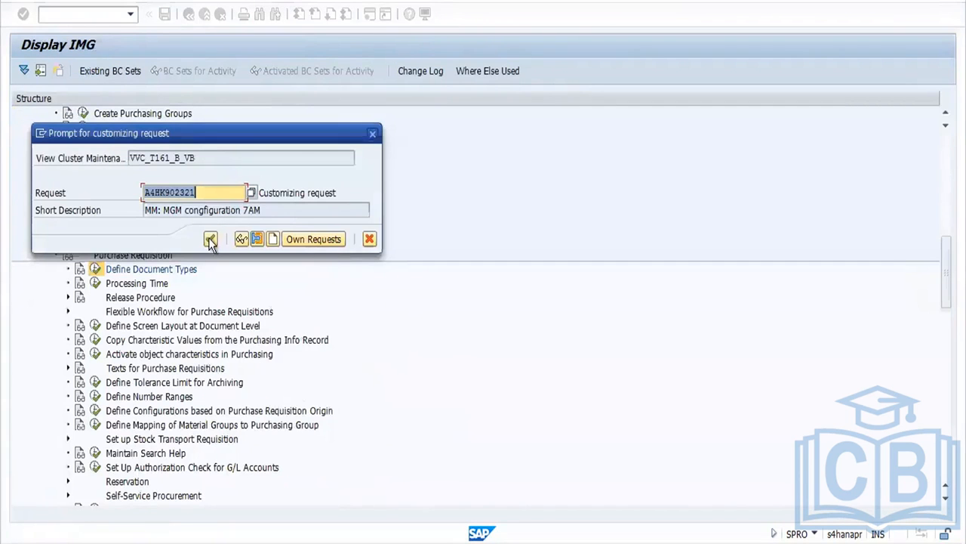
{"action": "left_click", "coordinate": [210, 239]}
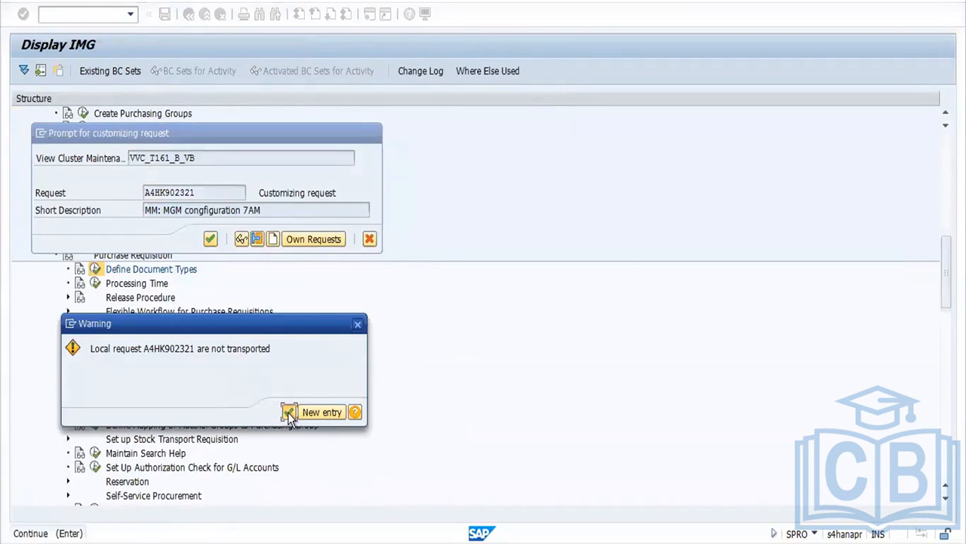
{"action": "left_click", "coordinate": [289, 413]}
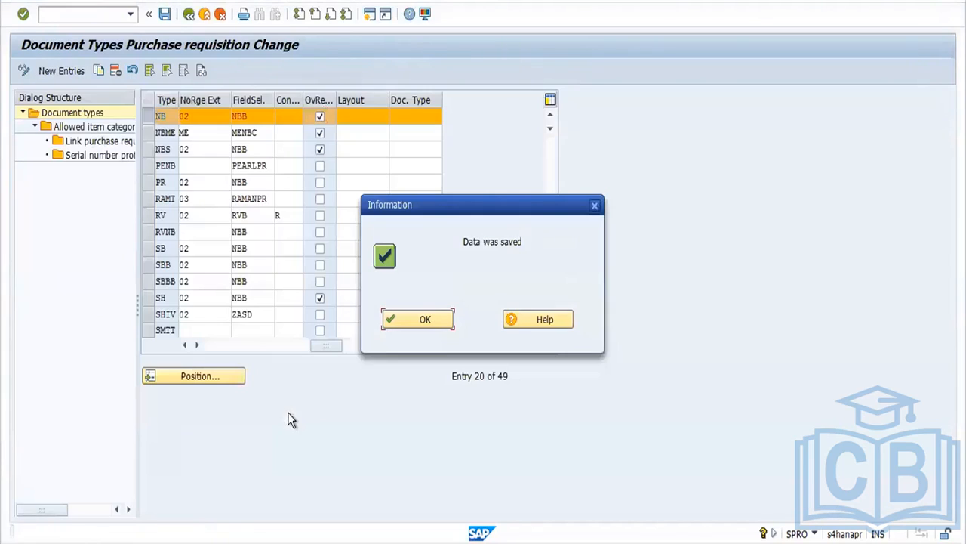
{"action": "left_click", "coordinate": [442, 321]}
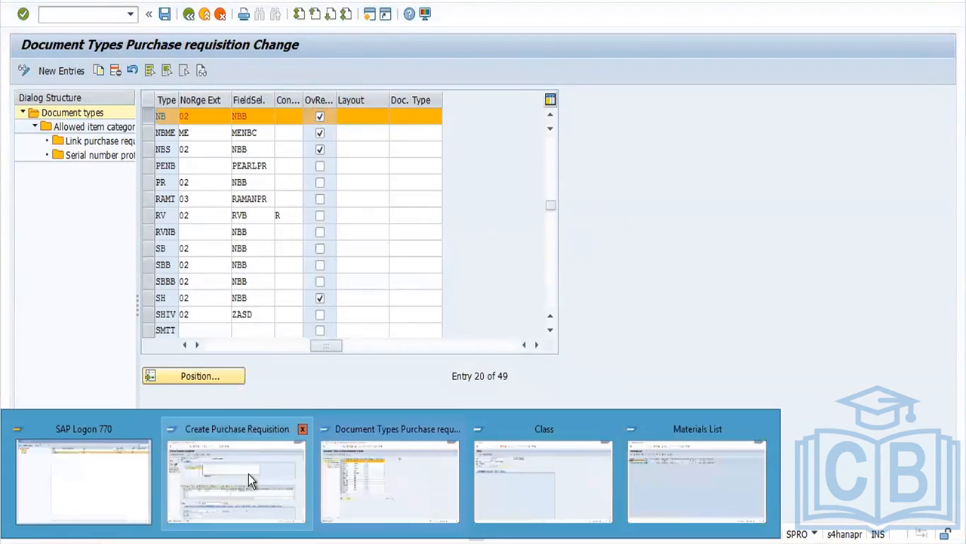
Switch to the session creating the purchase requisition and rerun its check.
{"action": "left_click", "coordinate": [235, 455]}
{"action": "left_click", "coordinate": [175, 71]}
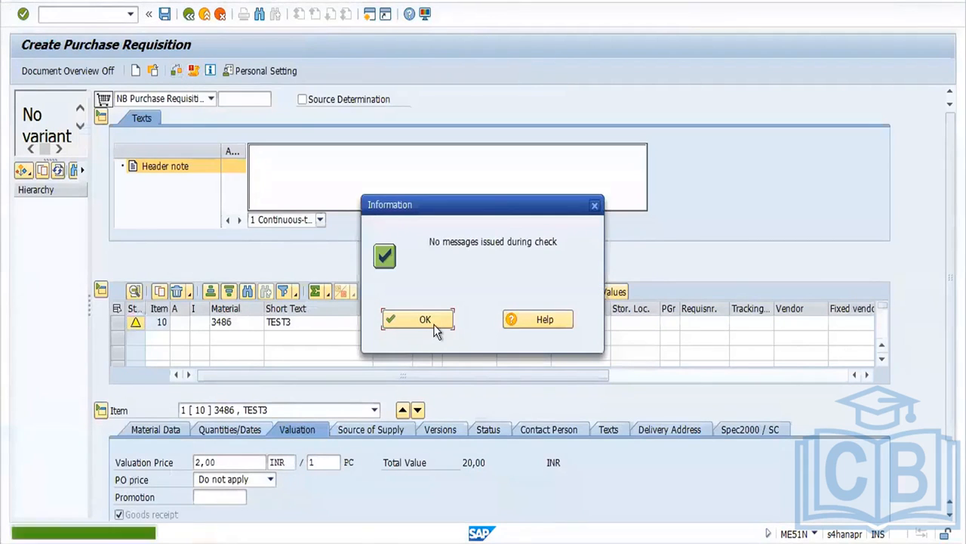
{"action": "left_click", "coordinate": [434, 324]}
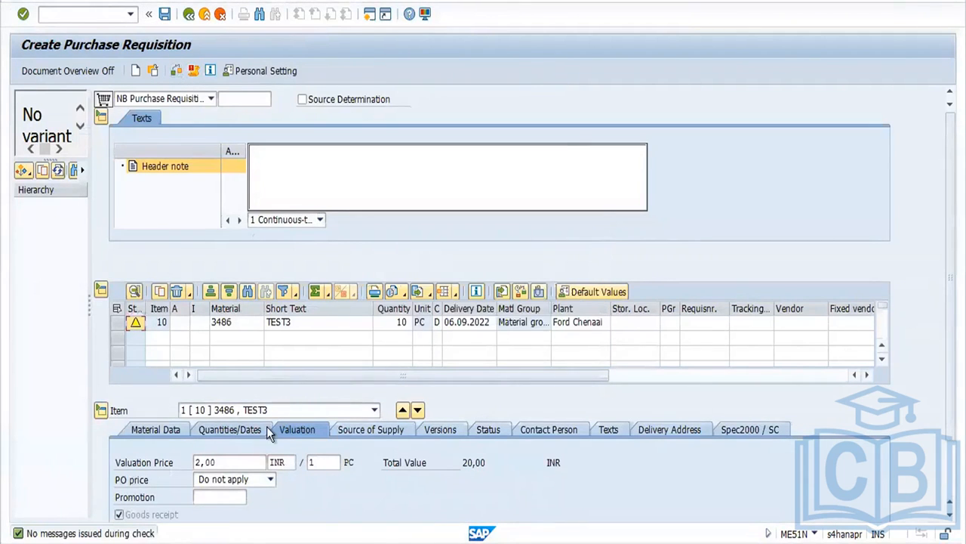
Set the valuation price of the purchase requisition item to 3 INR.
{"action": "left_click", "coordinate": [219, 462]}
{"action": "key", "text": "BackSpace"}
{"action": "key", "text": "BackSpace"}
{"action": "key", "text": "BackSpace"}
{"action": "key", "text": "BackSpace"}
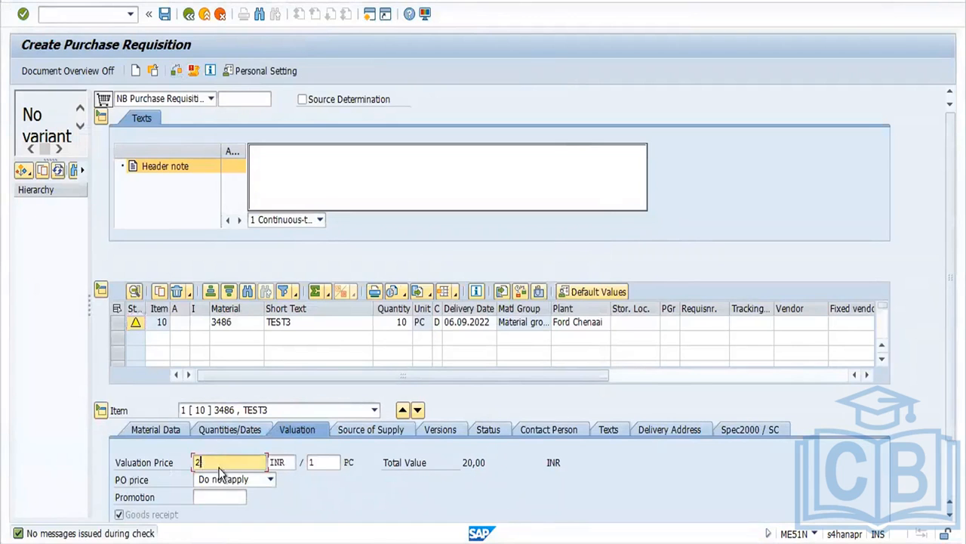
{"action": "key", "text": "Return"}
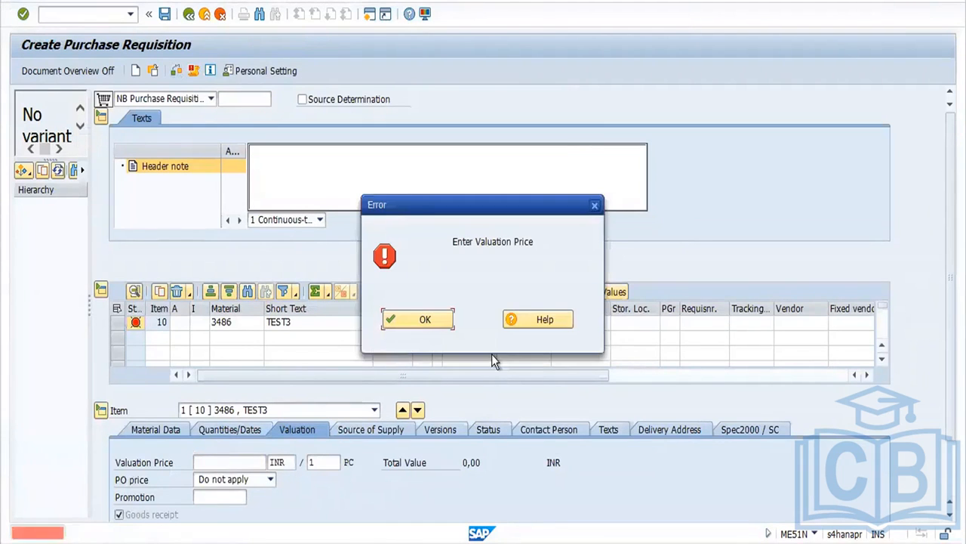
{"action": "left_click", "coordinate": [442, 319]}
{"action": "type", "text": "3"}
{"action": "key", "text": "Return"}
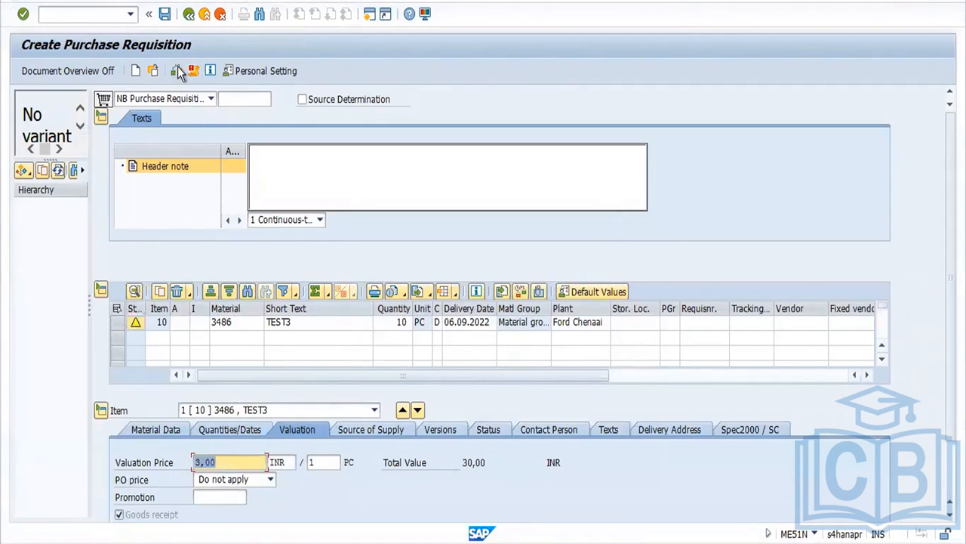
Check the purchase requisition again and display the release strategy in its header.
{"action": "left_click", "coordinate": [178, 71]}
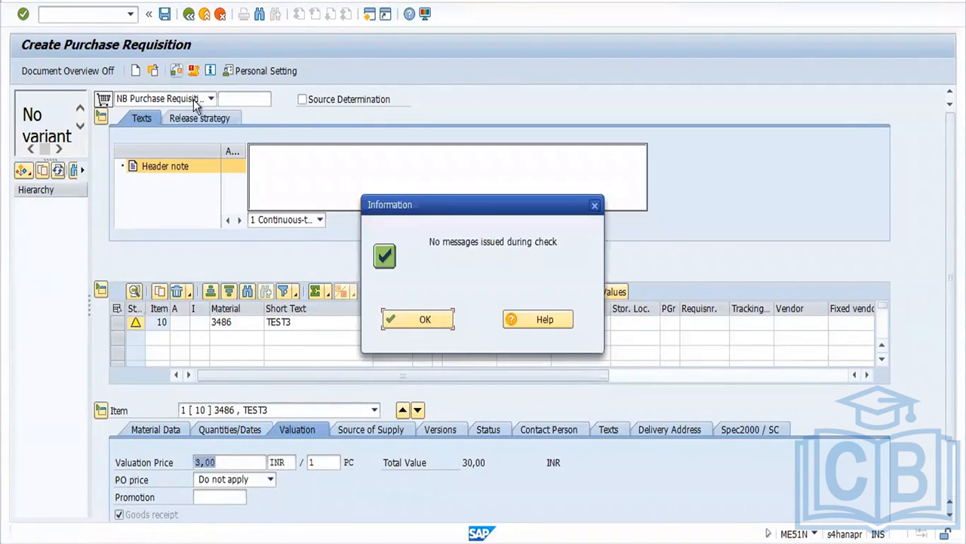
{"action": "key", "text": "Return"}
{"action": "left_click", "coordinate": [216, 120]}
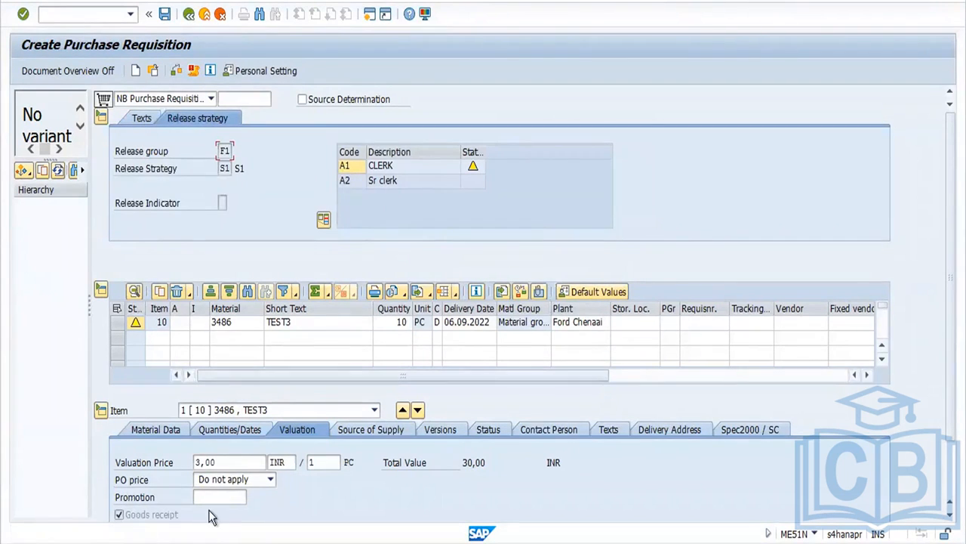
{"action": "left_click", "coordinate": [208, 542]}
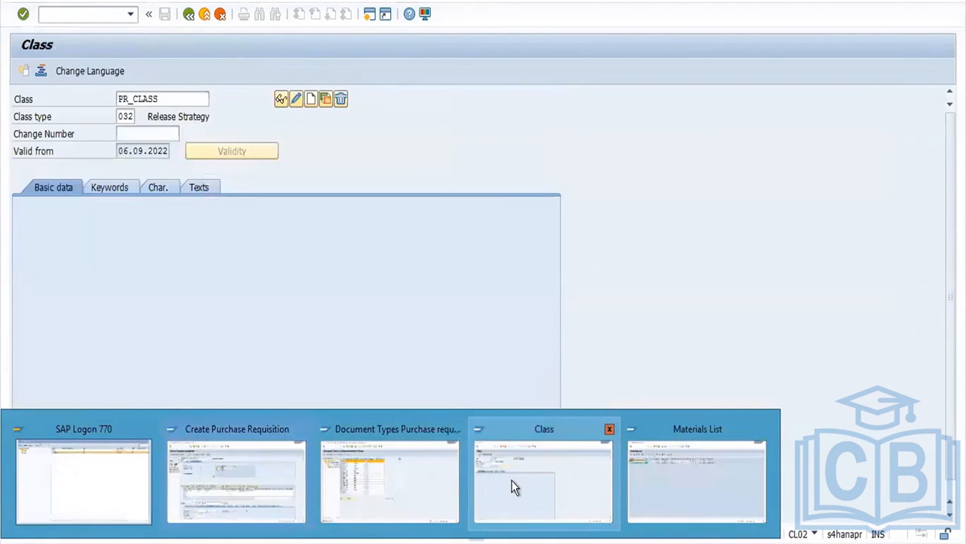
{"action": "left_click", "coordinate": [512, 487]}
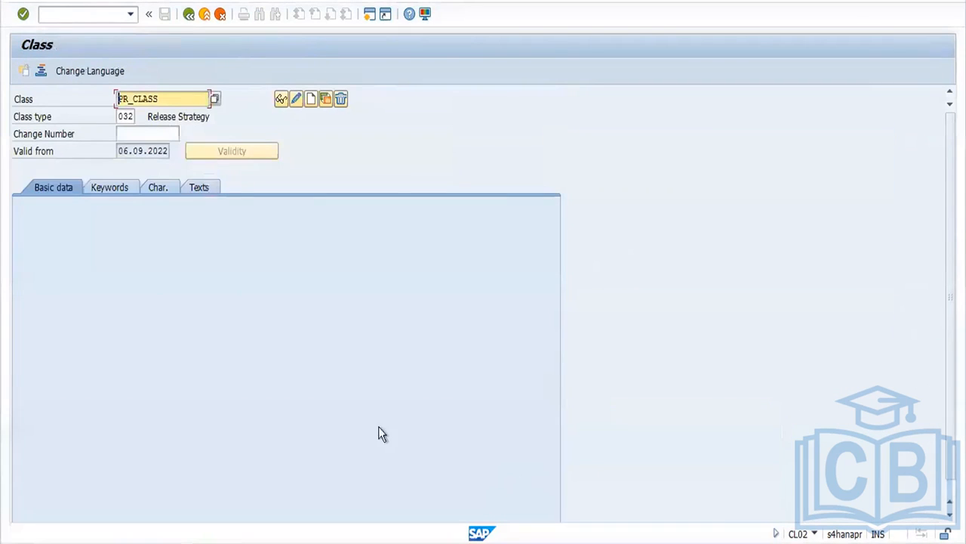
{"action": "left_click", "coordinate": [188, 14]}
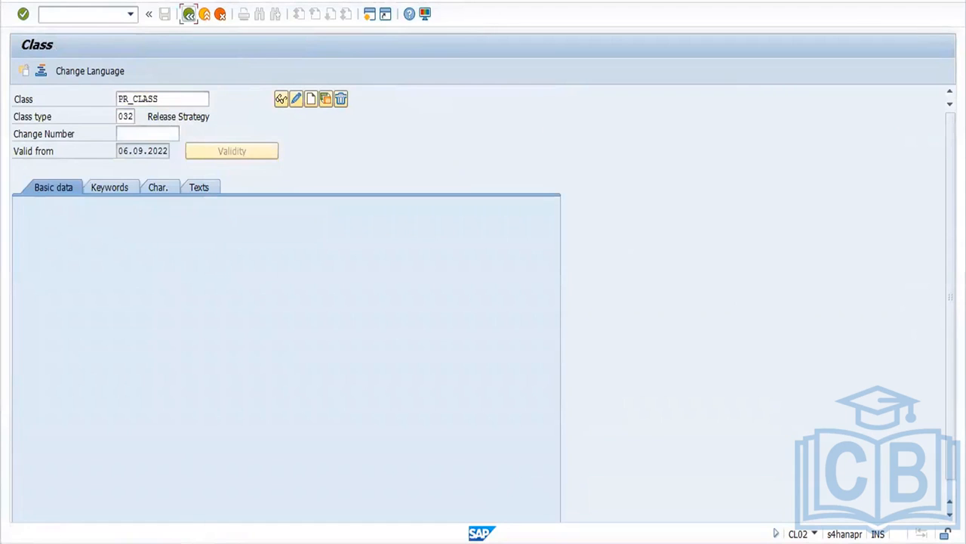
Switch to the document types session, return to the IMG and open Release Strategies under Procedure with Classification for purchase requisitions.
{"action": "mouse_move", "coordinate": [203, 542]}
{"action": "mouse_move", "coordinate": [344, 496]}
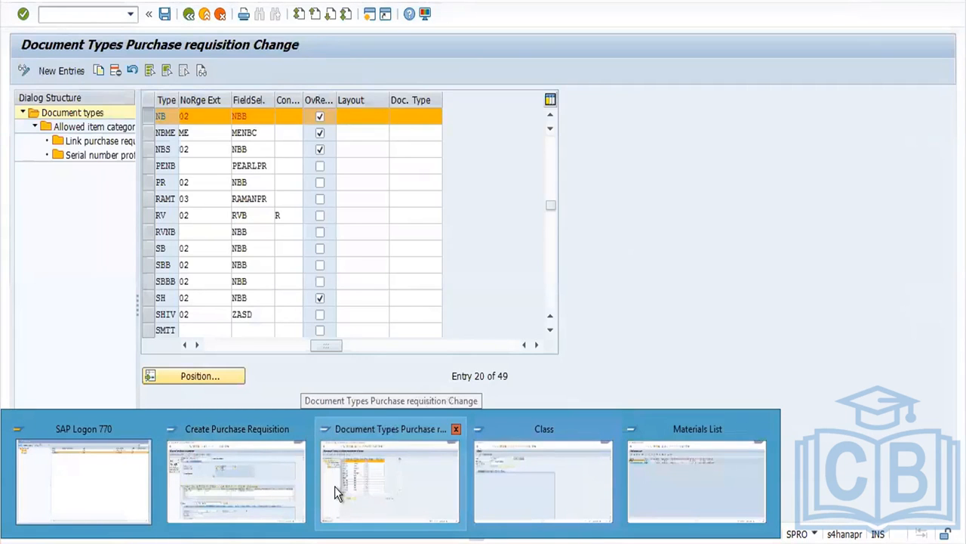
{"action": "left_click", "coordinate": [369, 480]}
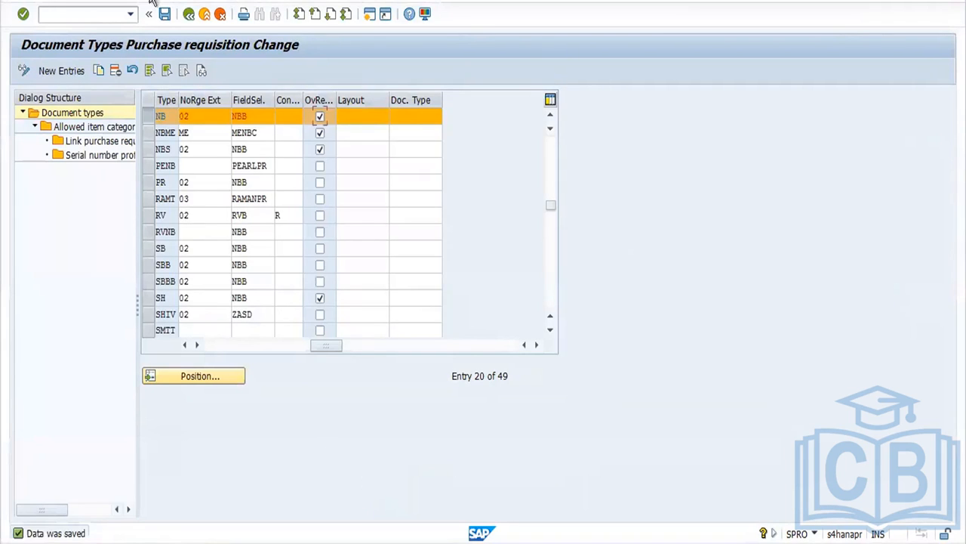
{"action": "left_click", "coordinate": [188, 14]}
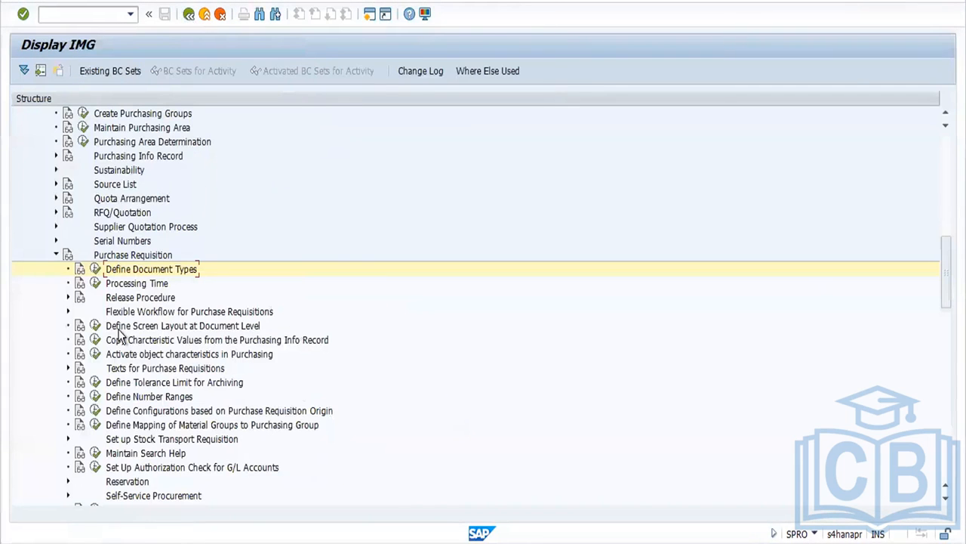
{"action": "left_click", "coordinate": [65, 299]}
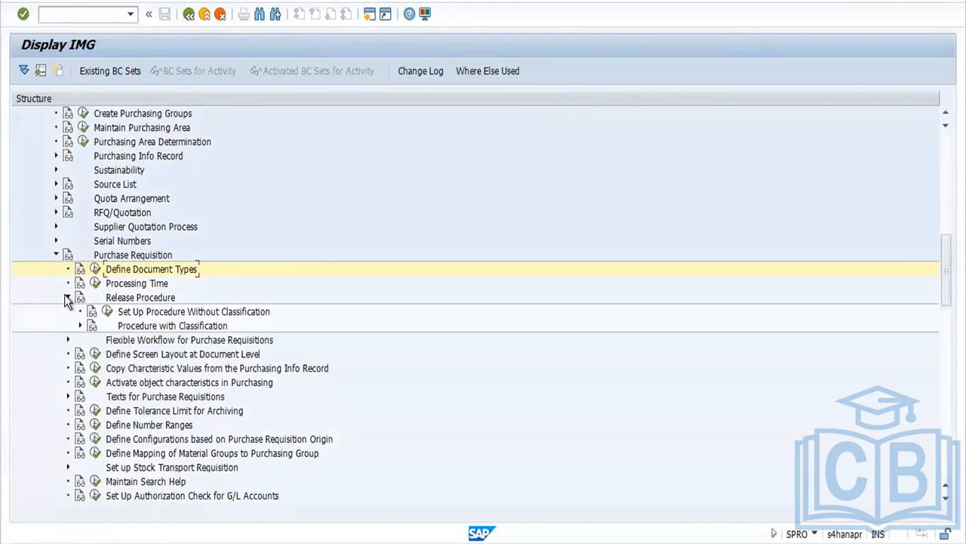
{"action": "left_click", "coordinate": [80, 325]}
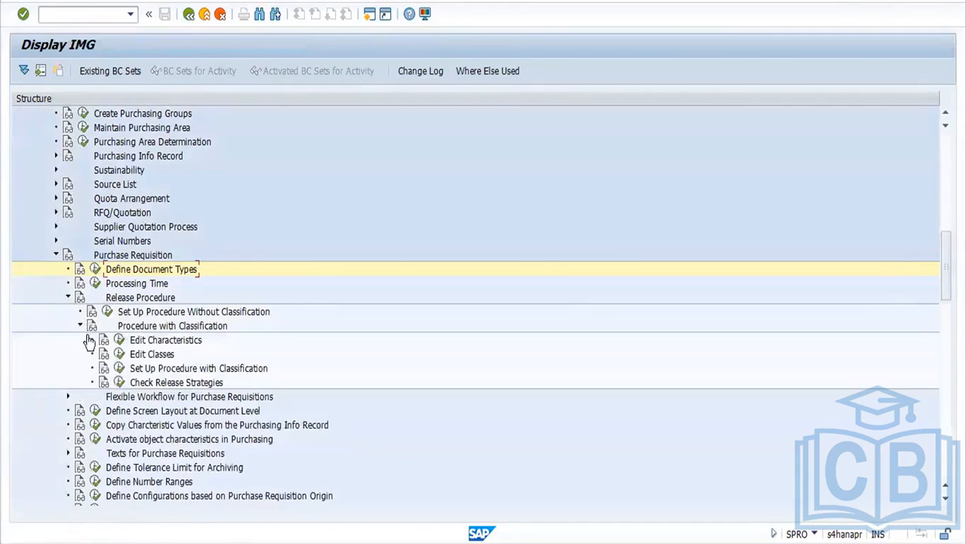
{"action": "left_click", "coordinate": [121, 368]}
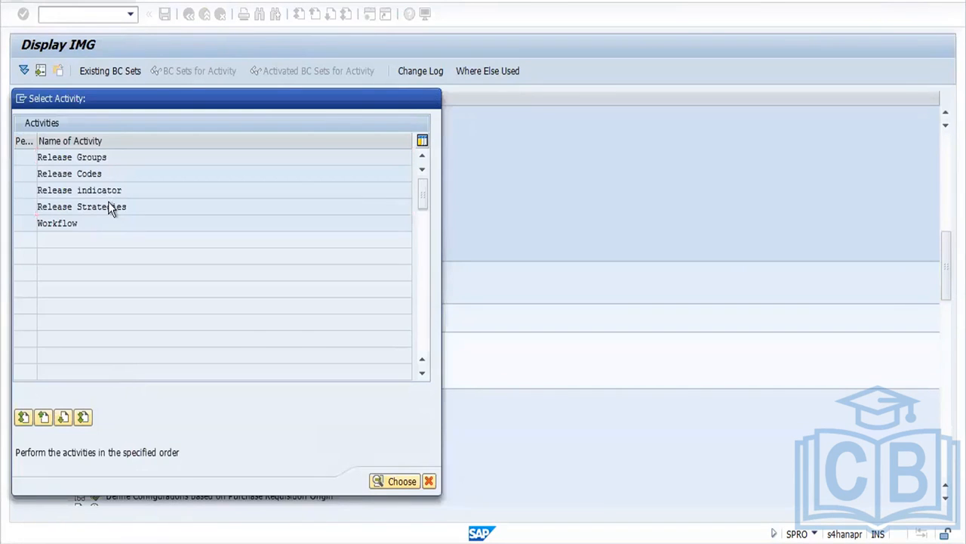
{"action": "double_click", "coordinate": [109, 202]}
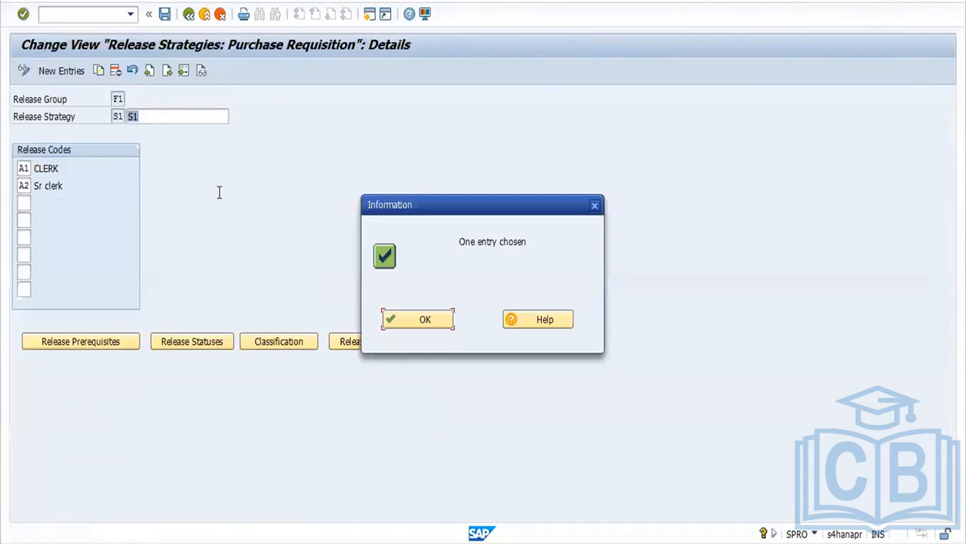
{"action": "left_click", "coordinate": [418, 326]}
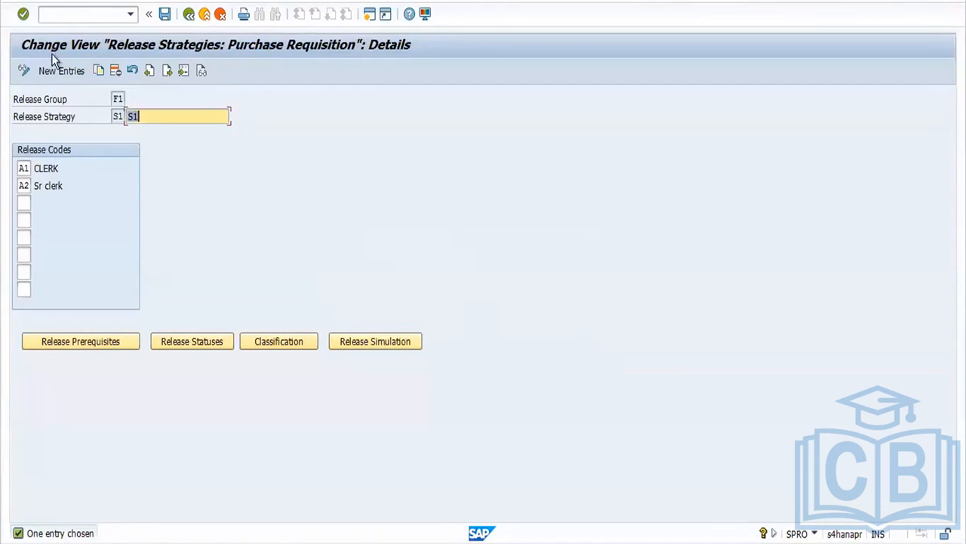
Change the description of release strategy S1 to "0 -1000" and save it to customizing request A4HK902321.
{"action": "key", "text": "BackSpace"}
{"action": "type", "text": "0 -100060"}
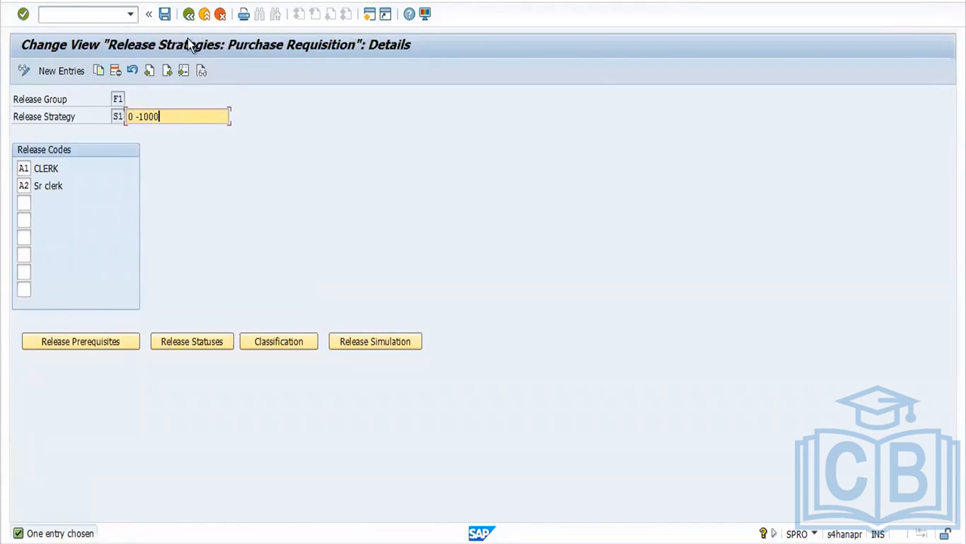
{"action": "left_click", "coordinate": [165, 14]}
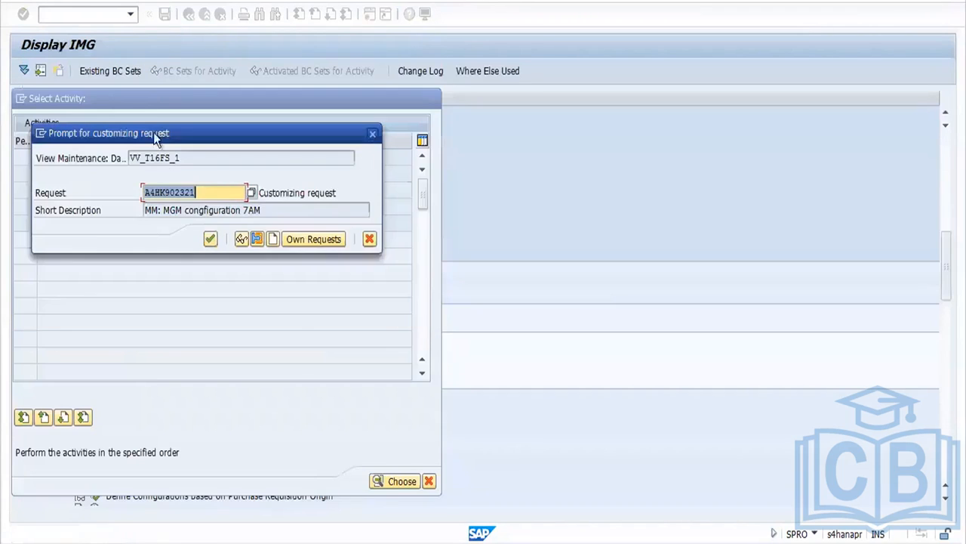
{"action": "left_click", "coordinate": [209, 239]}
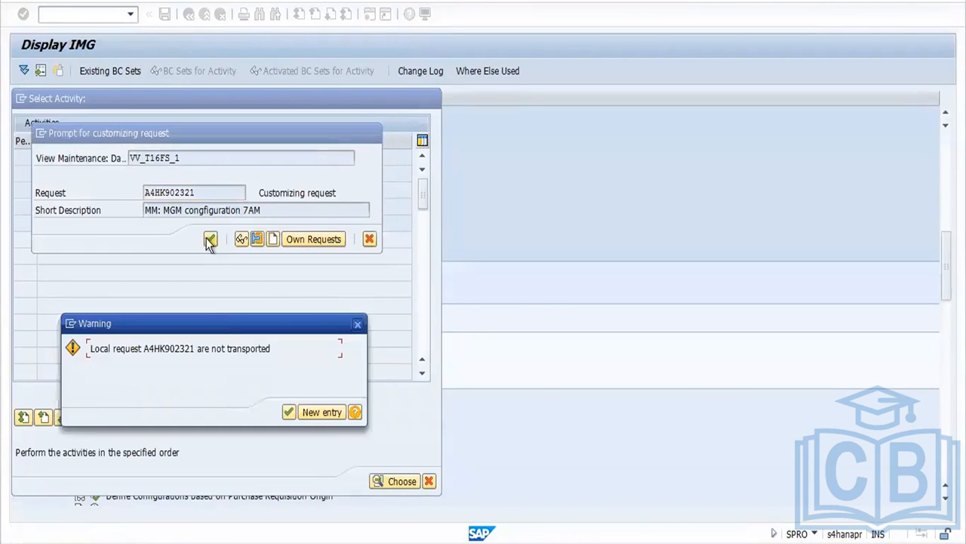
{"action": "left_click", "coordinate": [290, 412]}
{"action": "left_click", "coordinate": [400, 318]}
{"action": "left_click", "coordinate": [61, 72]}
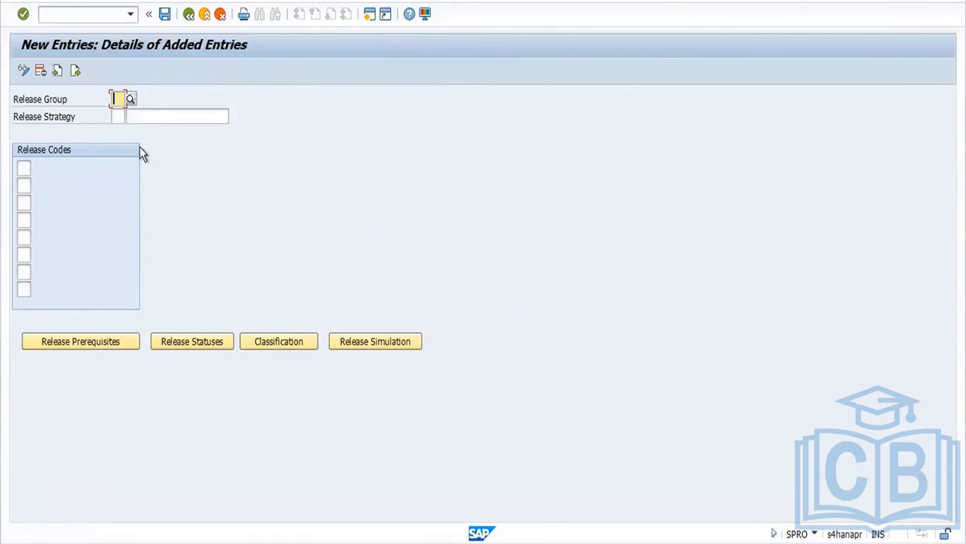
{"action": "type", "text": "f1"}
{"action": "key", "text": "Tab"}
{"action": "type", "text": "s2"}
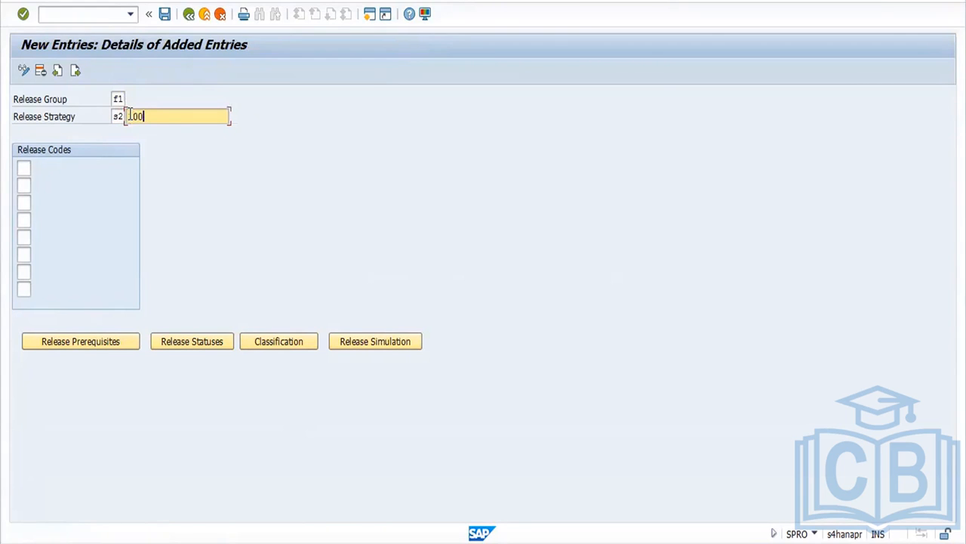
{"action": "left_click", "coordinate": [129, 115]}
{"action": "type", "text": "1001 -500000"}
Assign release codes A1, A2 and A3 to release strategy S2.
{"action": "left_click", "coordinate": [21, 167]}
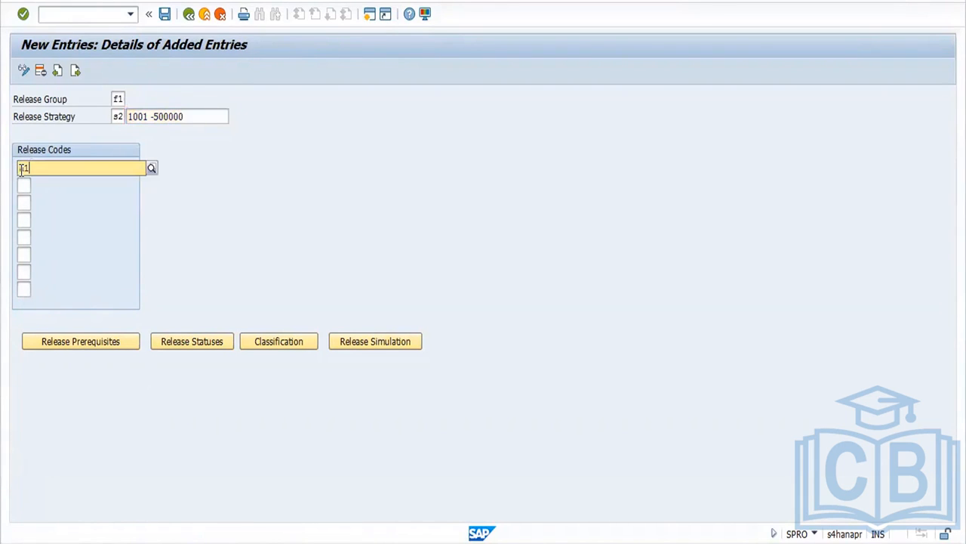
{"action": "type", "text": "a1a2"}
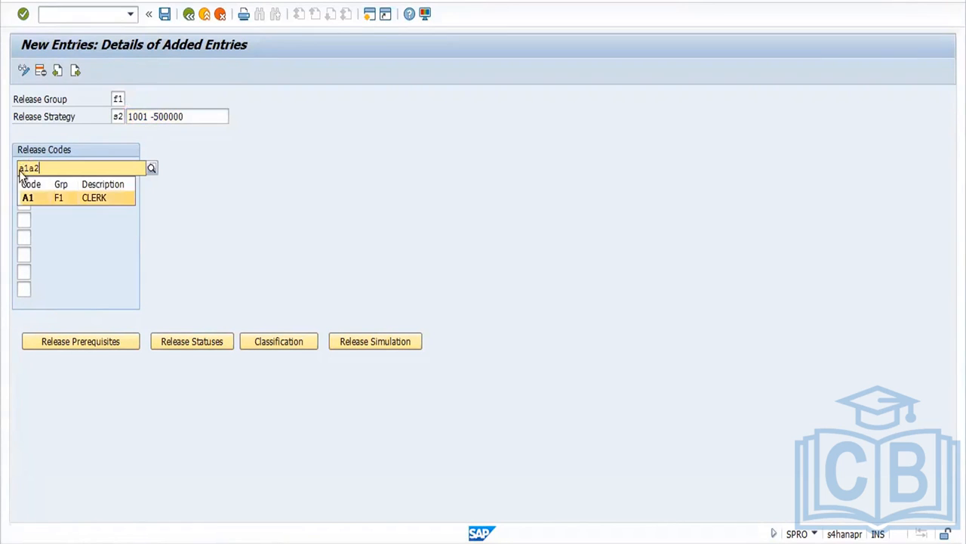
{"action": "key", "text": "BackSpace"}
{"action": "key", "text": "BackSpace"}
{"action": "key", "text": "Return"}
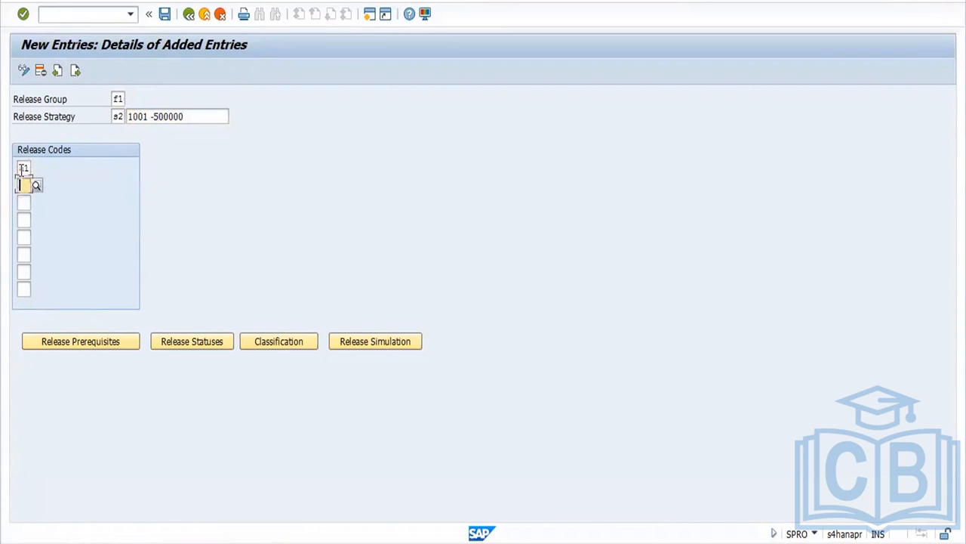
{"action": "type", "text": "a2"}
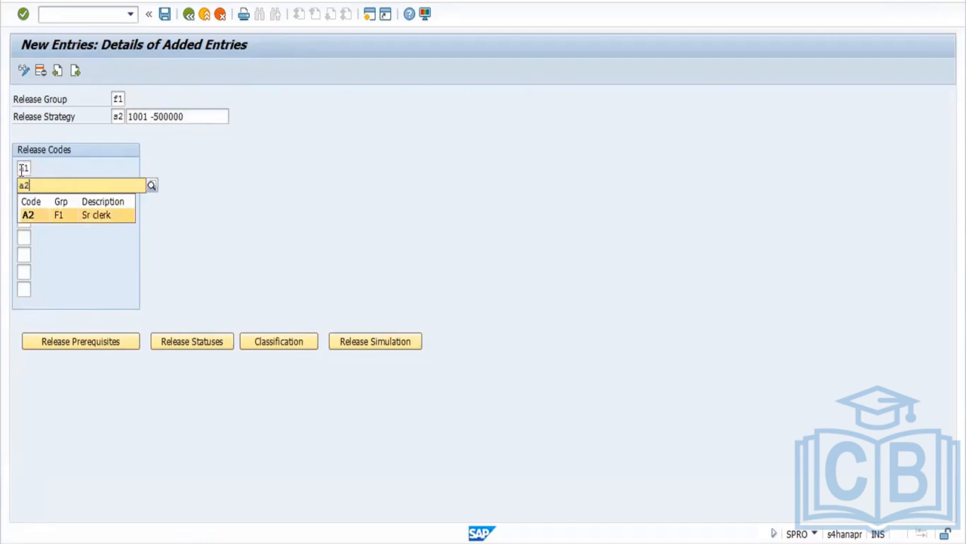
{"action": "key", "text": "Return"}
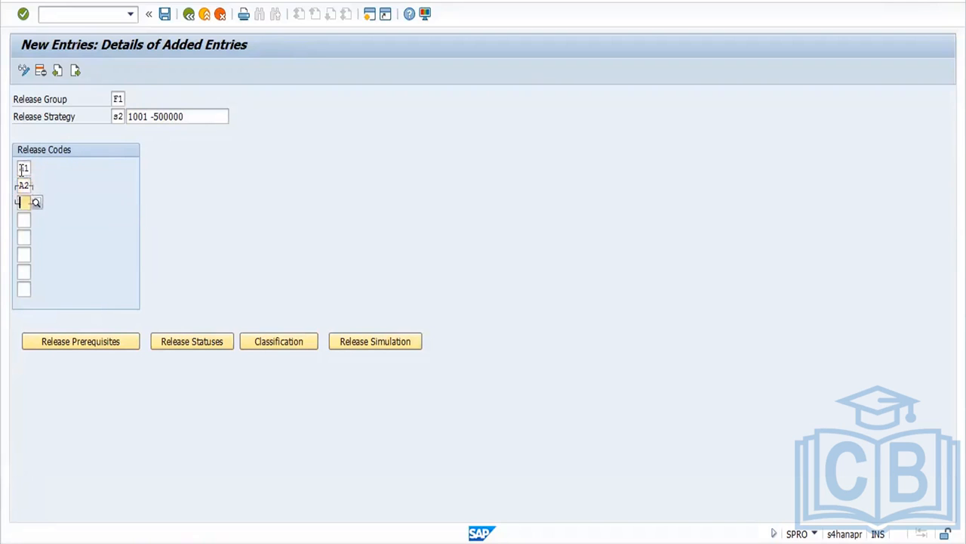
{"action": "type", "text": "a3"}
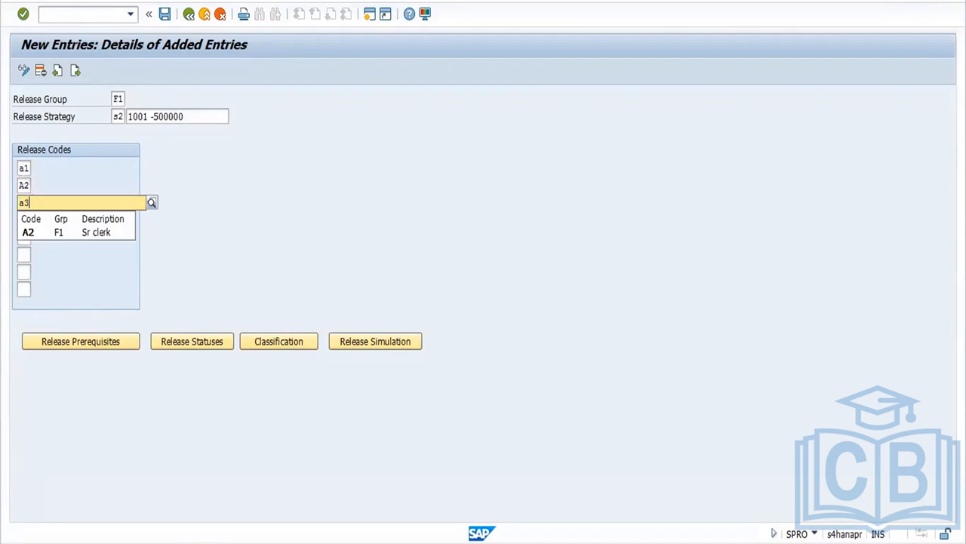
{"action": "key", "text": "Return"}
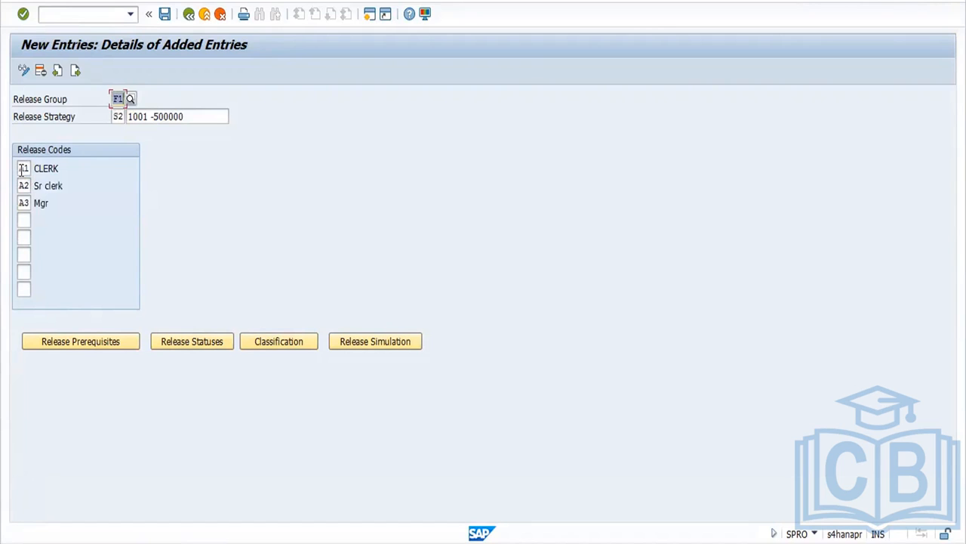
Set the release prerequisites of strategy S2 so that A2 requires A1, and A3 requires both A1 and A2.
{"action": "left_click", "coordinate": [117, 344]}
{"action": "left_click", "coordinate": [73, 261]}
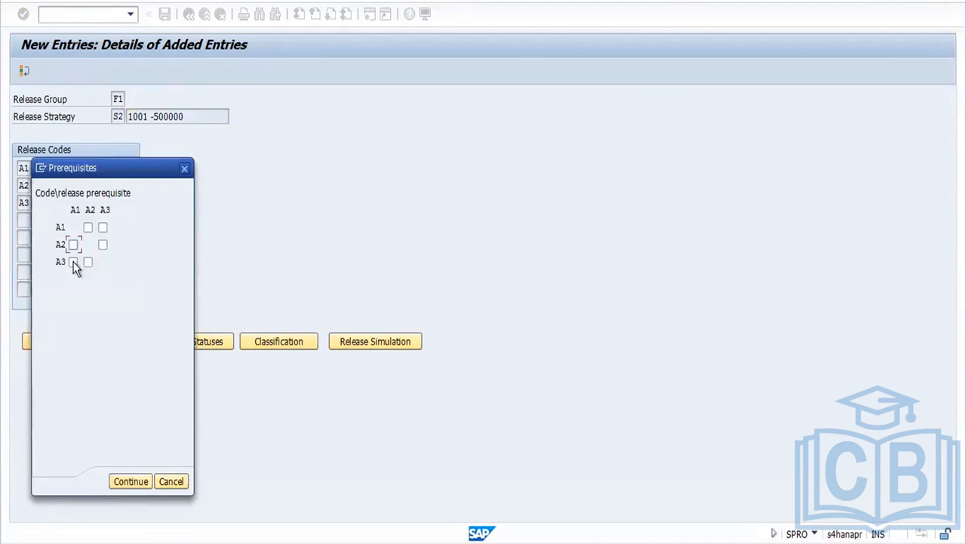
{"action": "left_click", "coordinate": [73, 246]}
{"action": "left_click", "coordinate": [88, 261]}
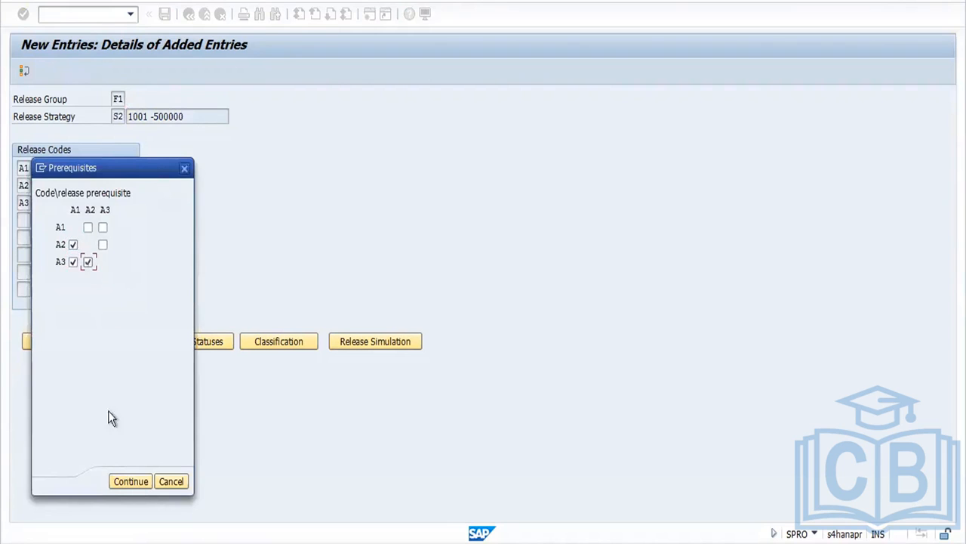
{"action": "left_click", "coordinate": [131, 482]}
In the release statuses of S2, assign release indicator R to the status in which A1, A2 and A3 are all released.
{"action": "left_click", "coordinate": [164, 15]}
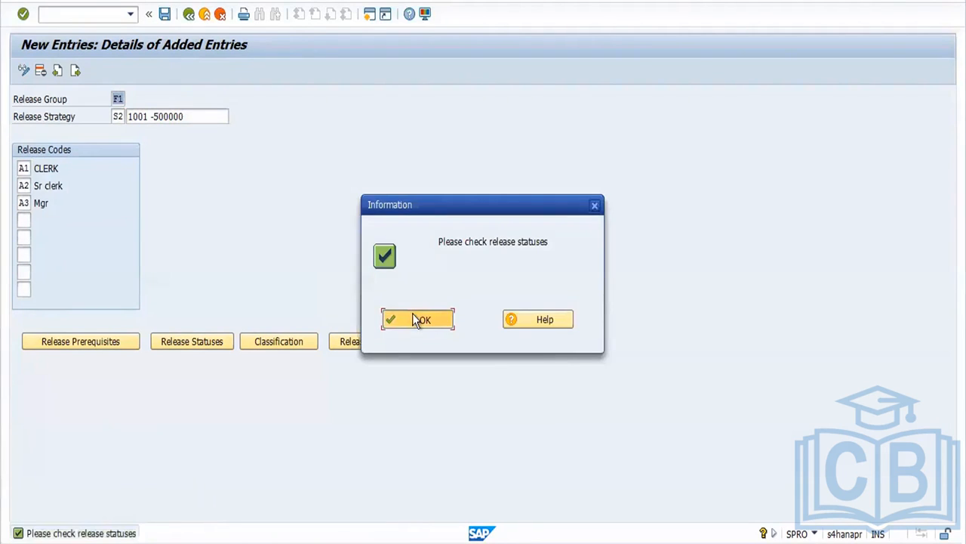
{"action": "left_click", "coordinate": [417, 320]}
{"action": "left_click", "coordinate": [213, 340]}
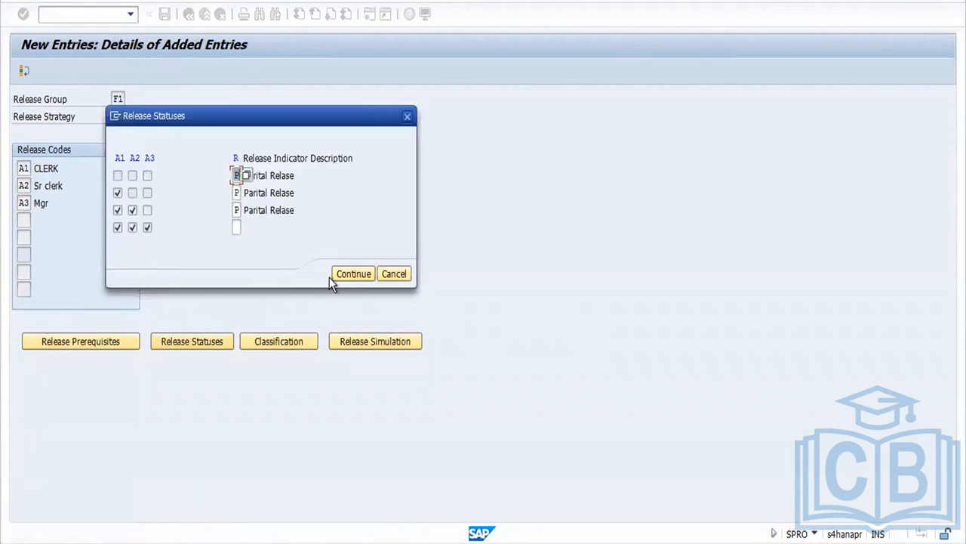
{"action": "left_click", "coordinate": [236, 226]}
{"action": "left_click", "coordinate": [248, 226]}
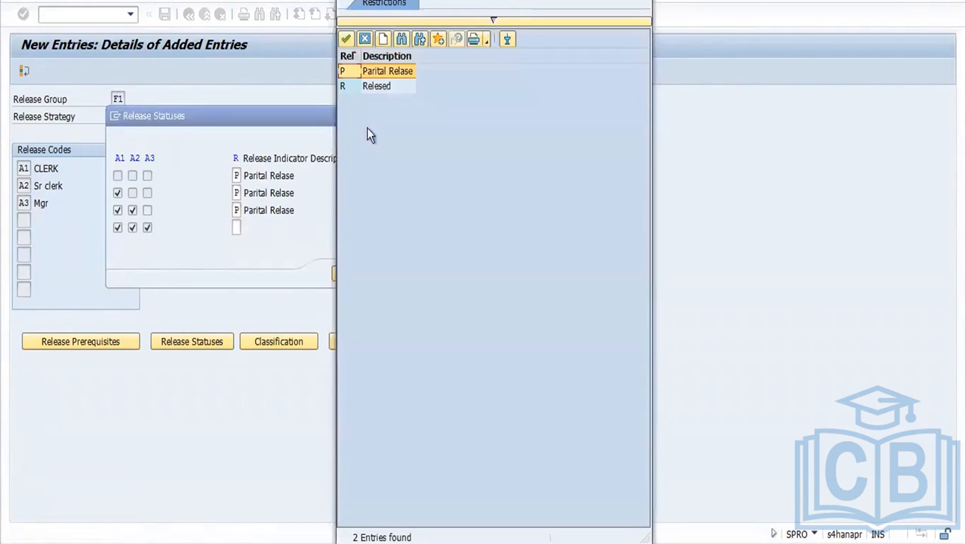
{"action": "double_click", "coordinate": [363, 86]}
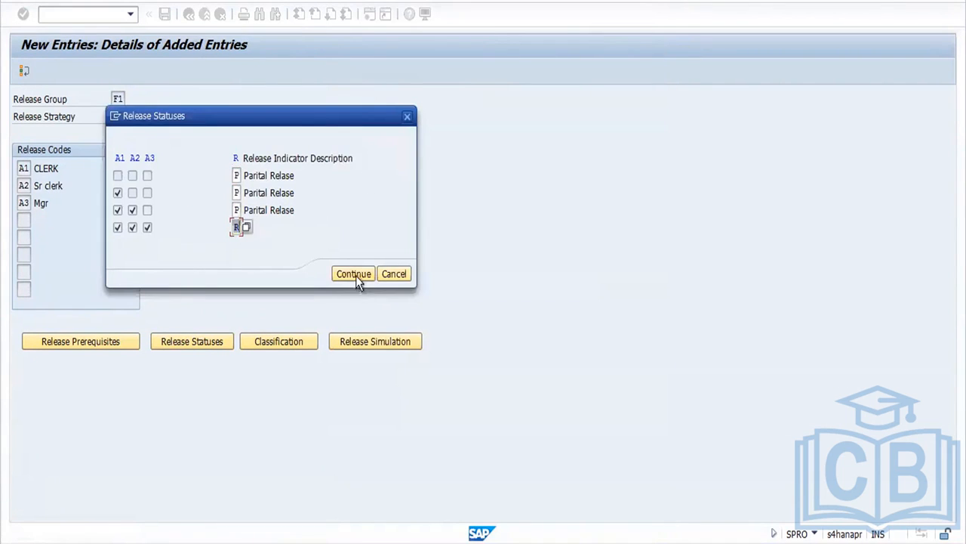
{"action": "left_click", "coordinate": [354, 274]}
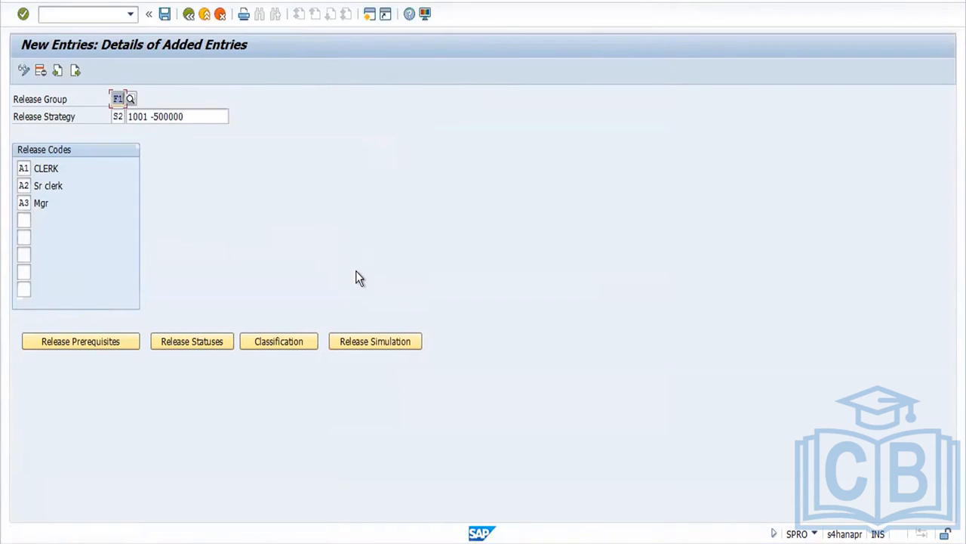
Save release strategy S2 to customizing request A4HK902321.
{"action": "left_click", "coordinate": [166, 14]}
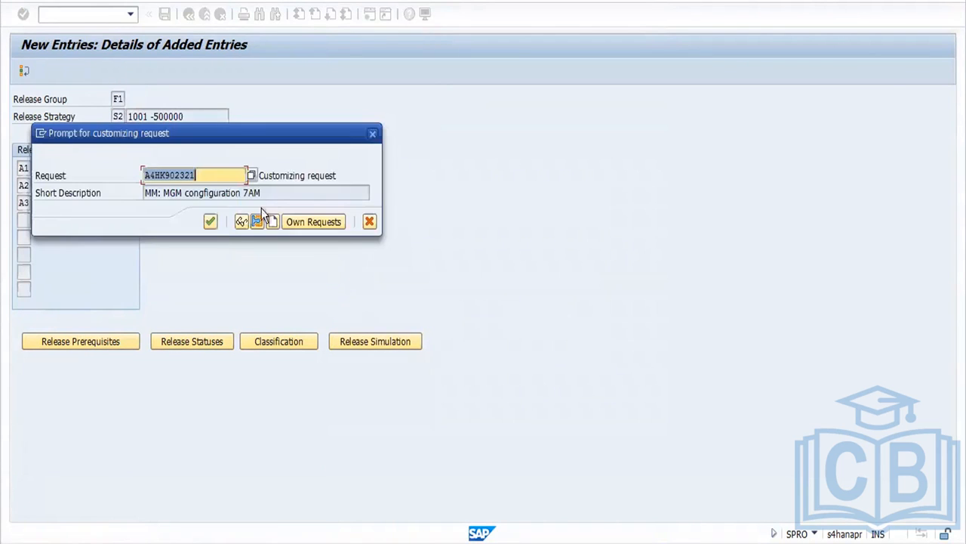
{"action": "left_click", "coordinate": [210, 222]}
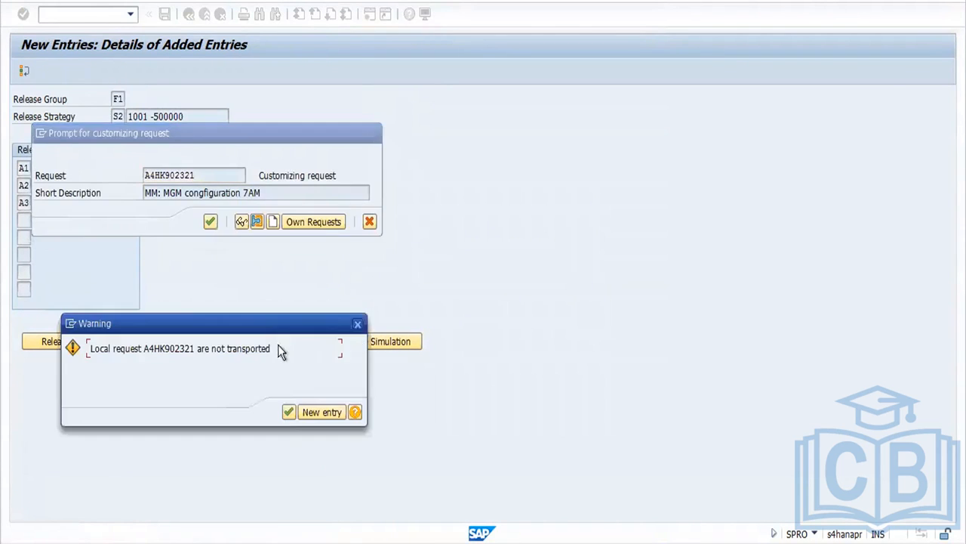
{"action": "left_click", "coordinate": [289, 412]}
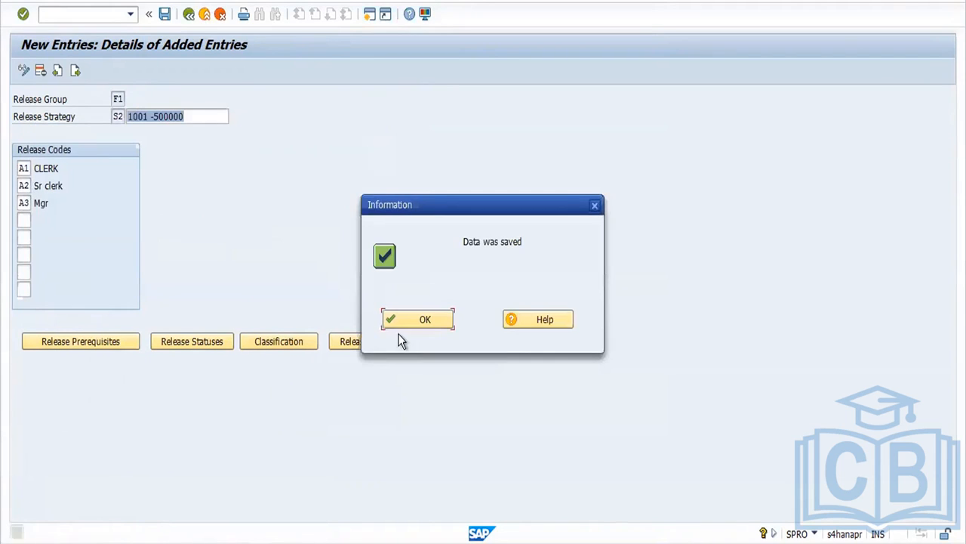
{"action": "left_click", "coordinate": [396, 318]}
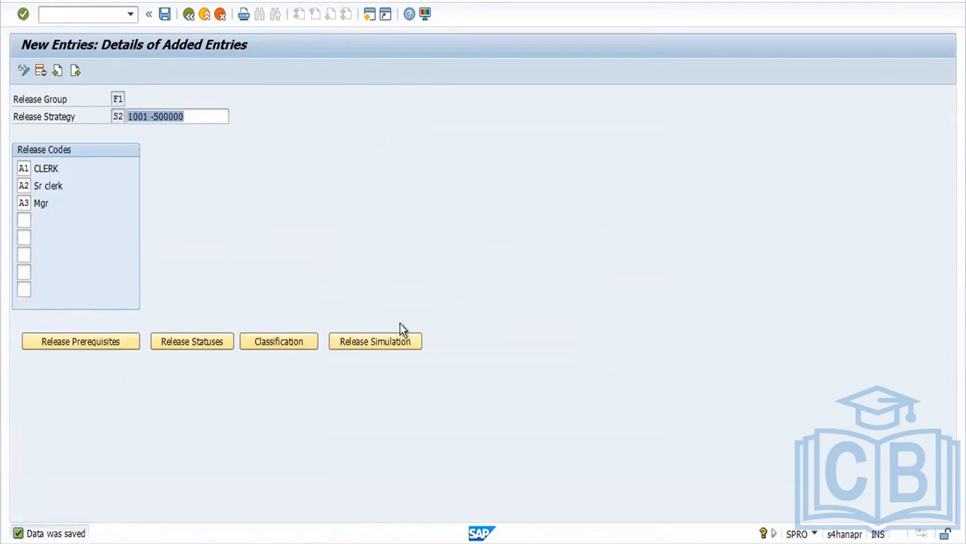
Classify strategy S2 with plant FORD, requisition document type NB and a total requisition value of 1001 - 500000.
{"action": "left_click", "coordinate": [279, 341]}
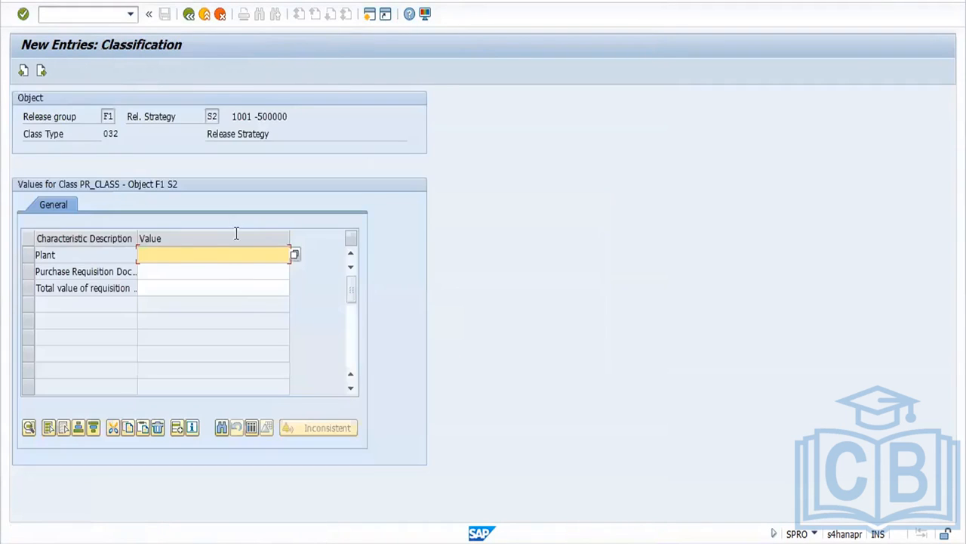
{"action": "type", "text": "nb"}
{"action": "left_click", "coordinate": [178, 266]}
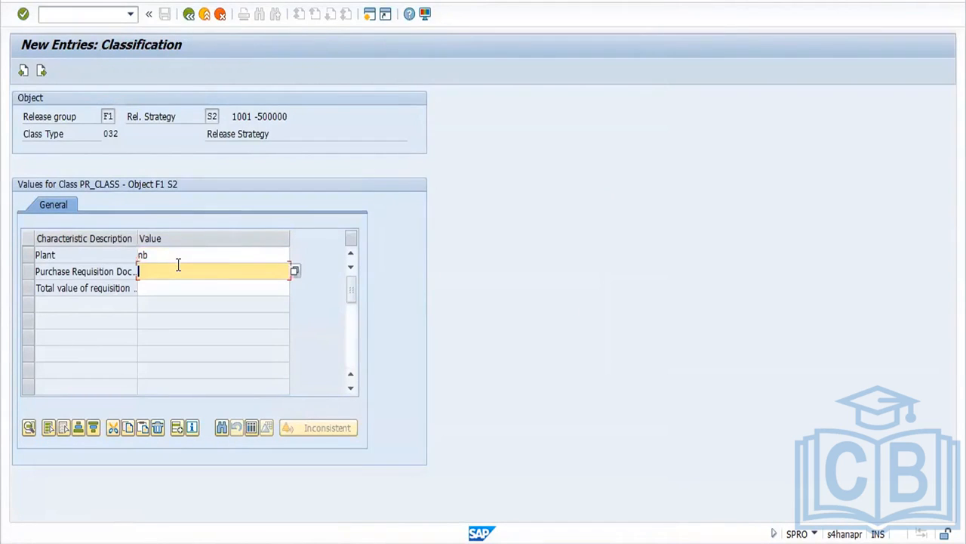
{"action": "double_click", "coordinate": [165, 257]}
{"action": "key", "text": "BackSpace"}
{"action": "type", "text": "ford"}
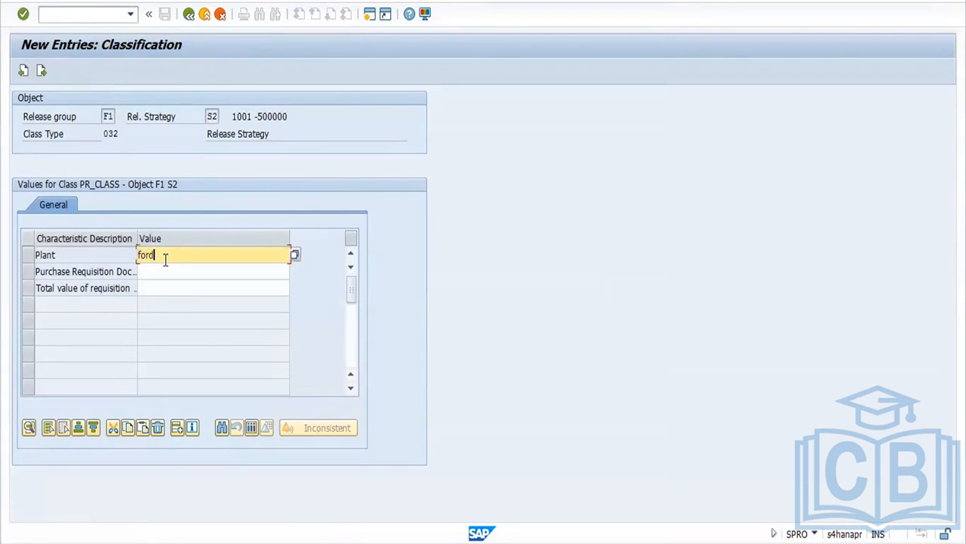
{"action": "left_click", "coordinate": [162, 272]}
{"action": "type", "text": "nb"}
{"action": "left_click", "coordinate": [157, 287]}
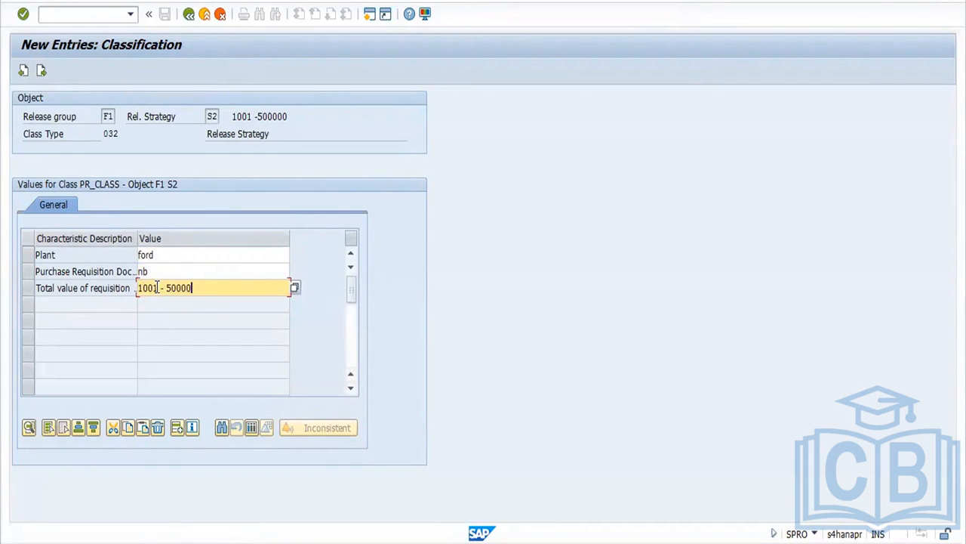
{"action": "key", "text": "Return"}
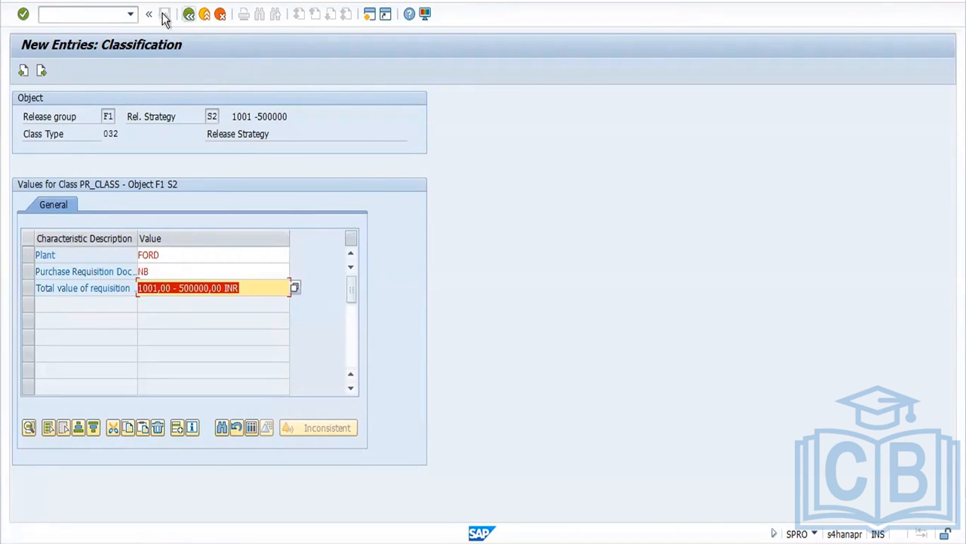
{"action": "left_click", "coordinate": [188, 14]}
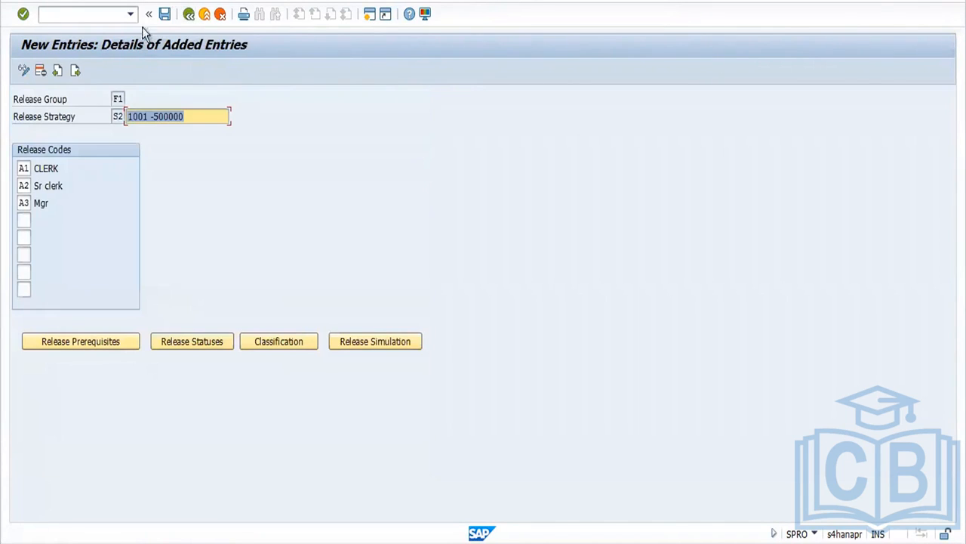
Save release strategy S2 again and return to the IMG structure.
{"action": "left_click", "coordinate": [165, 14]}
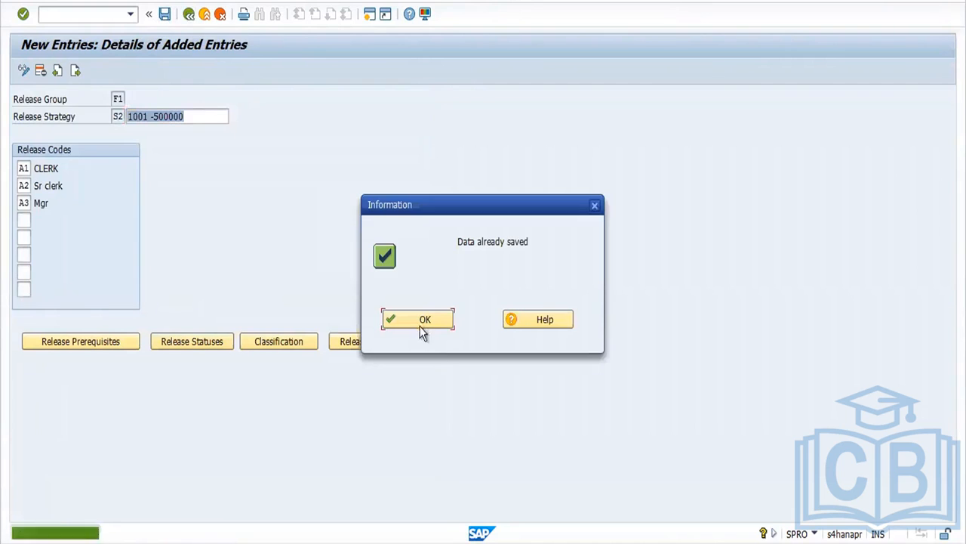
{"action": "left_click", "coordinate": [431, 321]}
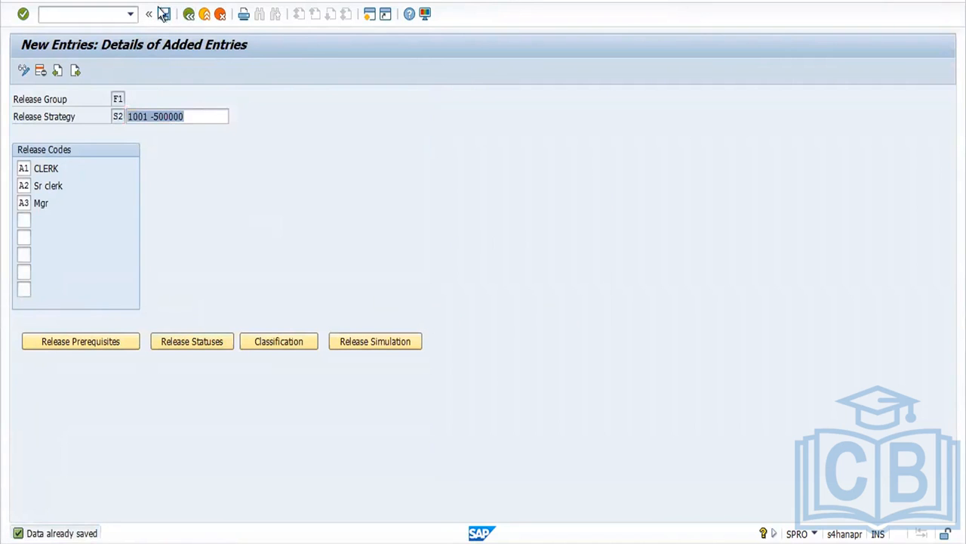
{"action": "left_click", "coordinate": [165, 14]}
{"action": "left_click", "coordinate": [422, 318]}
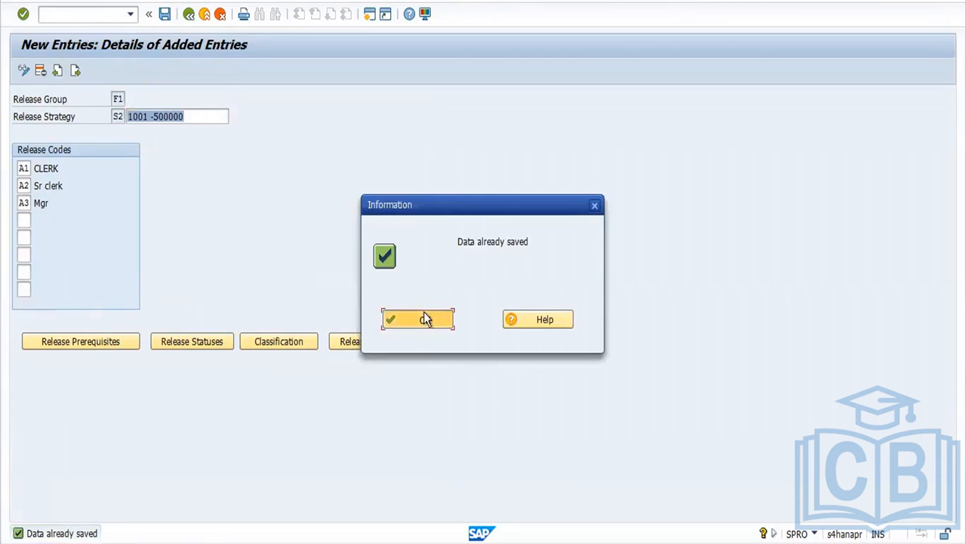
{"action": "left_click", "coordinate": [188, 15]}
{"action": "left_click", "coordinate": [188, 15]}
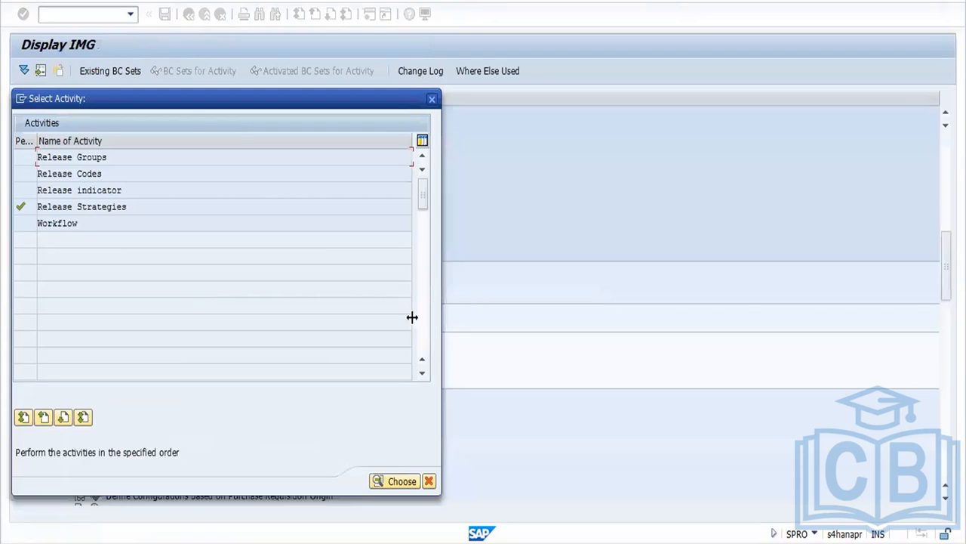
{"action": "left_click", "coordinate": [431, 99]}
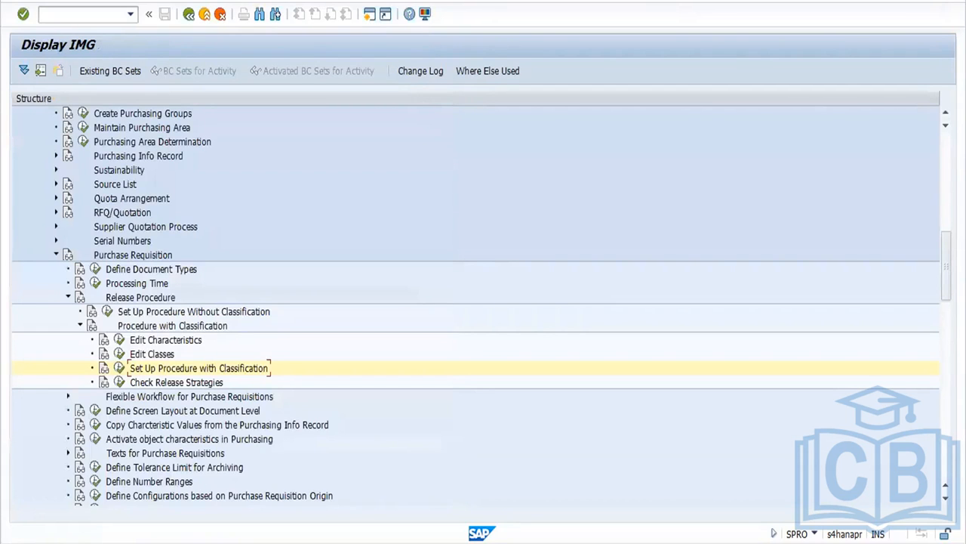
Switch to the Create Purchase Requisition session, set the quantity of item 10 to 1000 and check the document.
{"action": "left_click", "coordinate": [284, 541]}
{"action": "left_click", "coordinate": [261, 466]}
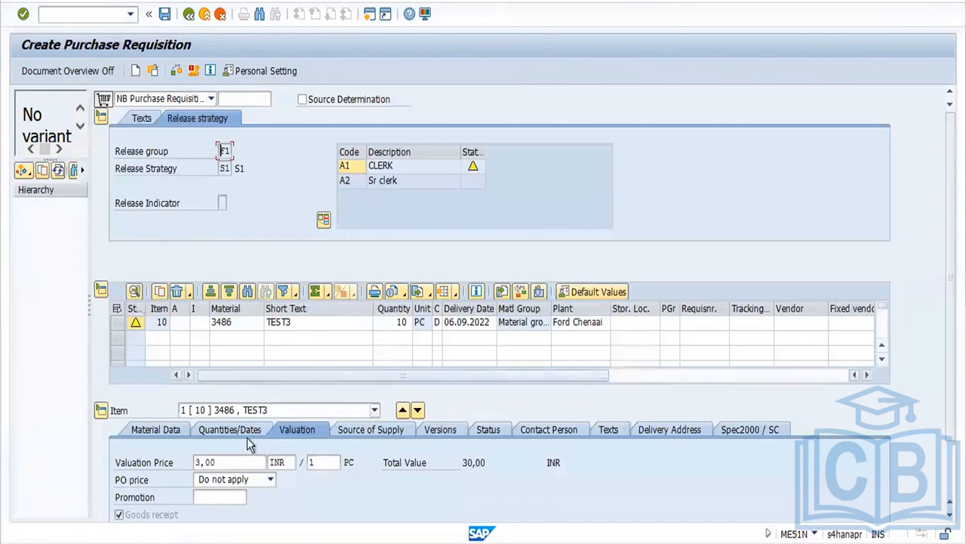
{"action": "left_click", "coordinate": [405, 325]}
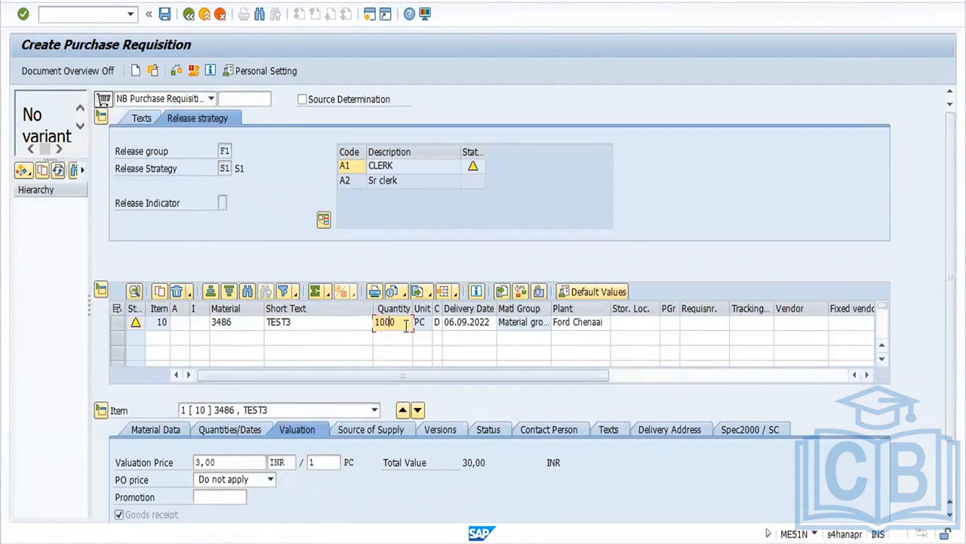
{"action": "left_click", "coordinate": [174, 75]}
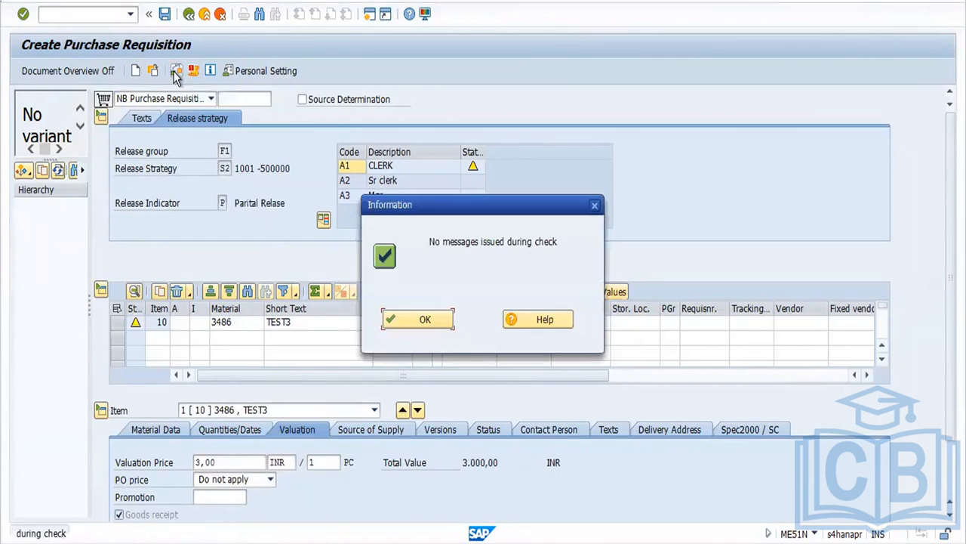
{"action": "left_click", "coordinate": [425, 320]}
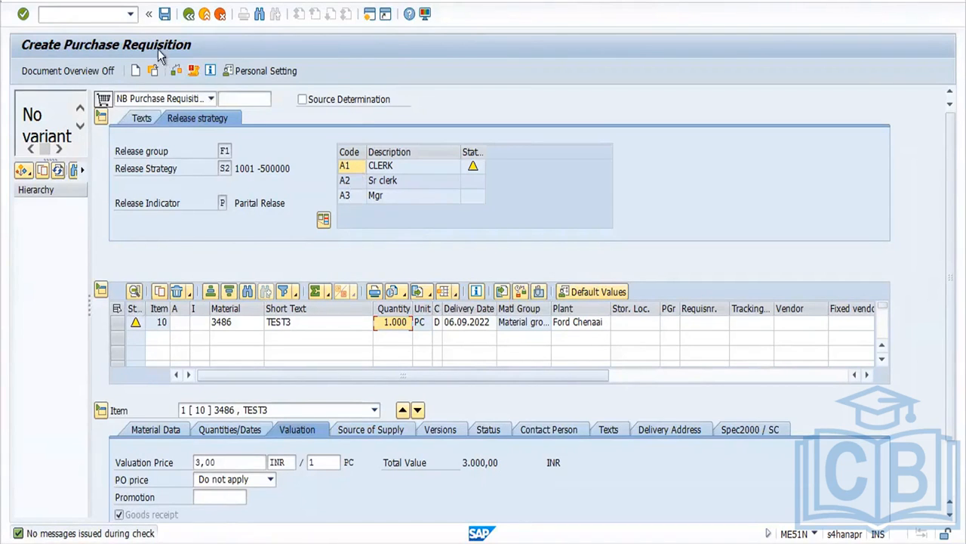
Save the purchase requisition and start transaction ME54N to release it.
{"action": "left_click", "coordinate": [164, 16]}
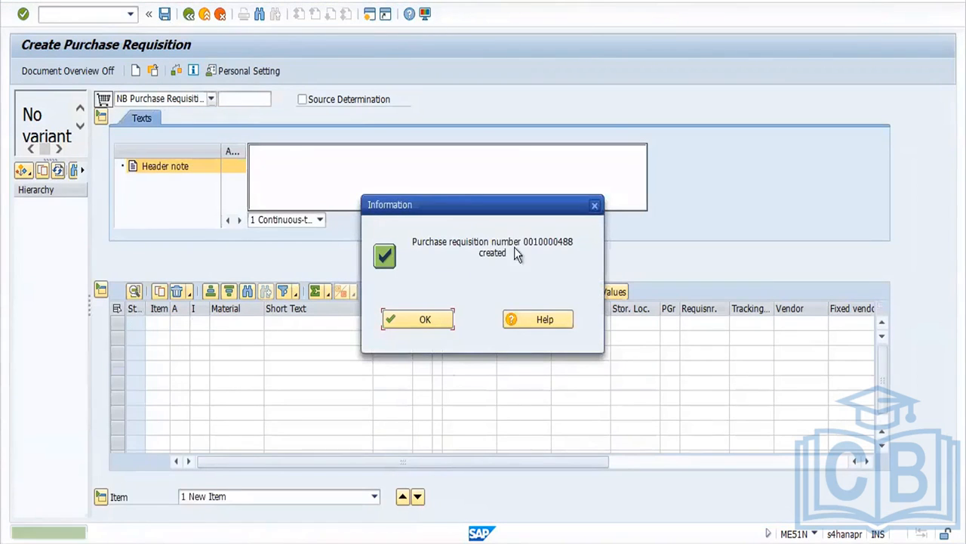
{"action": "left_click", "coordinate": [421, 320]}
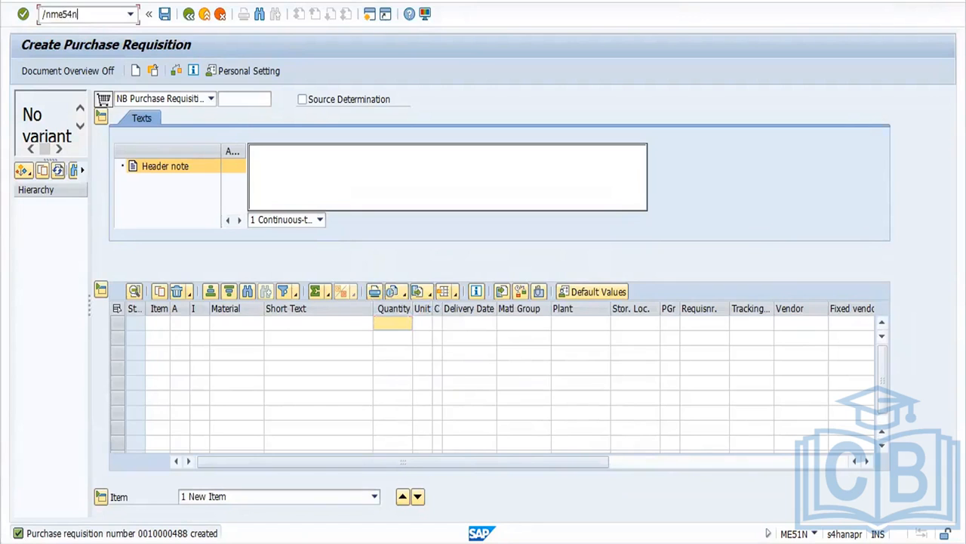
{"action": "key", "text": "Return"}
{"action": "left_click", "coordinate": [339, 412]}
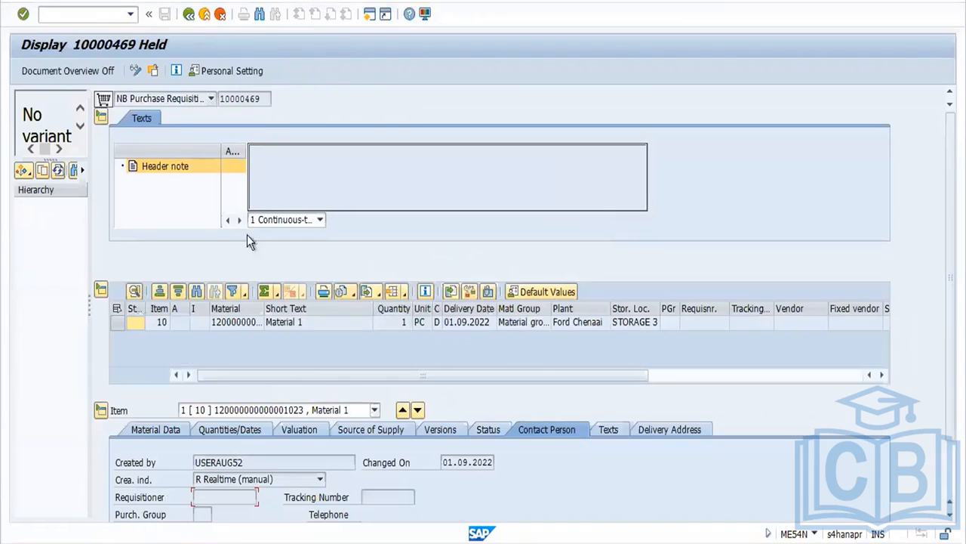
Open the newly saved purchase requisition in the release transaction by its document number.
{"action": "left_click", "coordinate": [153, 72]}
{"action": "left_click", "coordinate": [171, 141]}
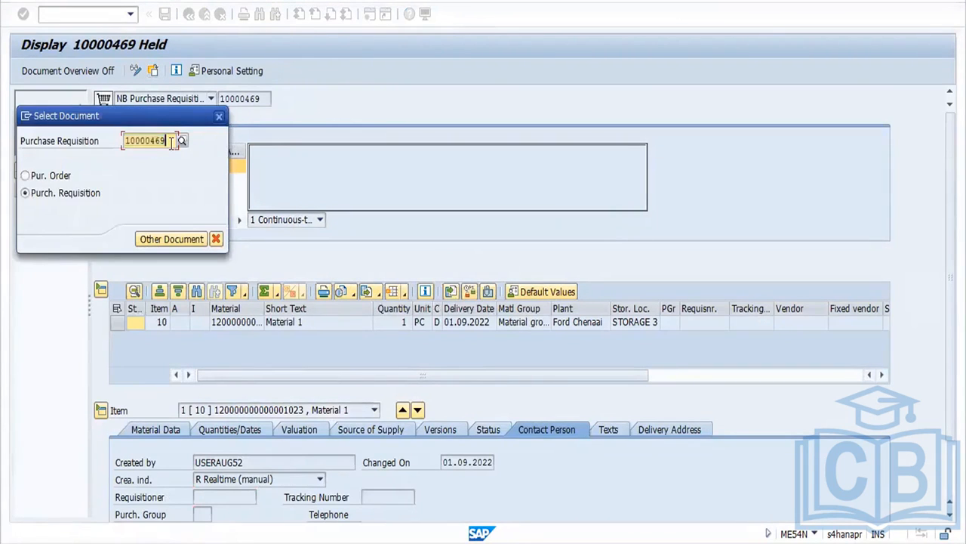
{"action": "key", "text": "BackSpace"}
{"action": "key", "text": "BackSpace"}
{"action": "type", "text": "69"}
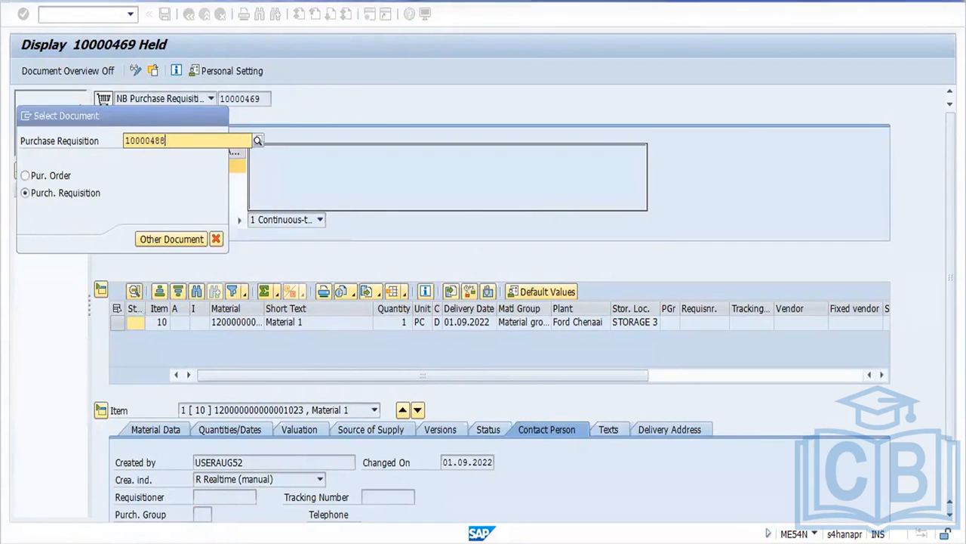
{"action": "key", "text": "Return"}
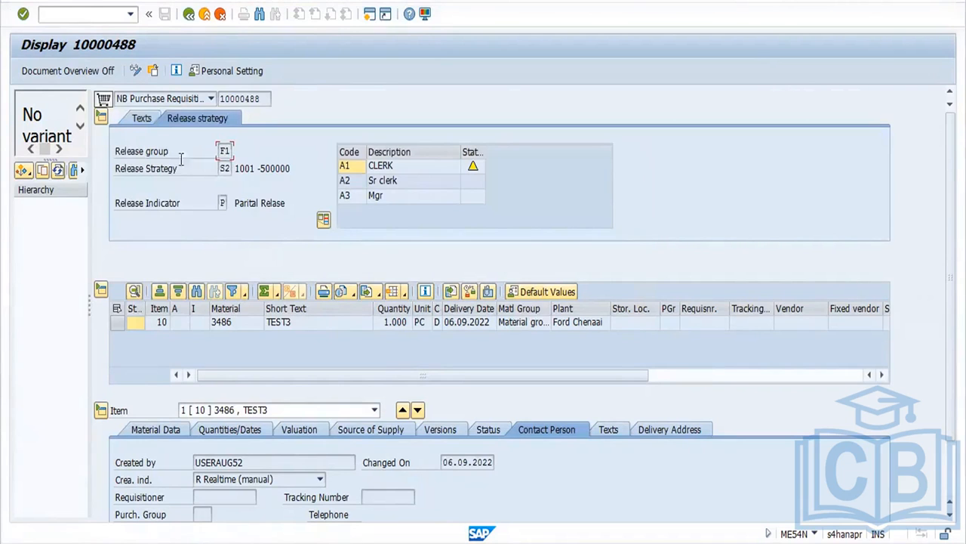
Switch the requisition to release mode and release it with codes A1, A2 and A3 in sequence.
{"action": "left_click", "coordinate": [135, 70]}
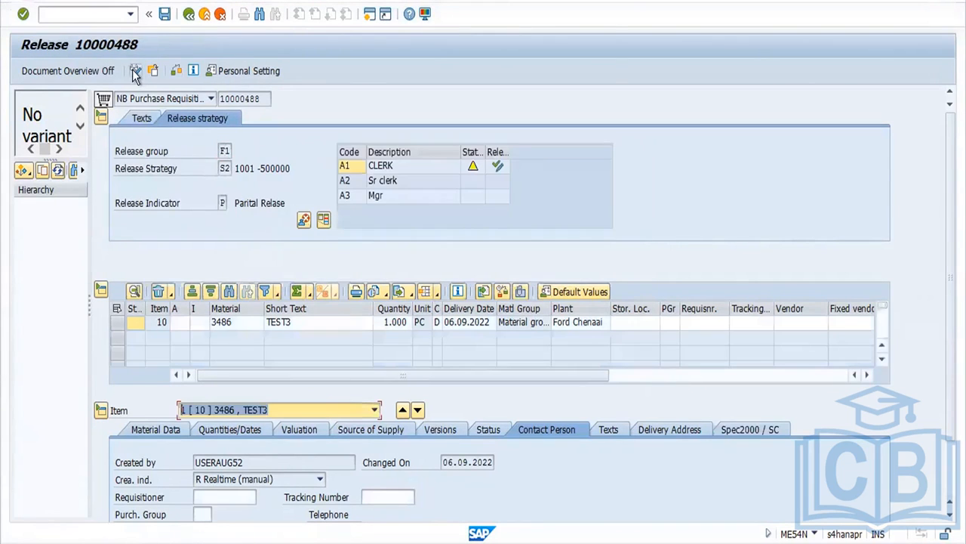
{"action": "left_click", "coordinate": [497, 169]}
{"action": "left_click", "coordinate": [435, 324]}
{"action": "left_click", "coordinate": [499, 181]}
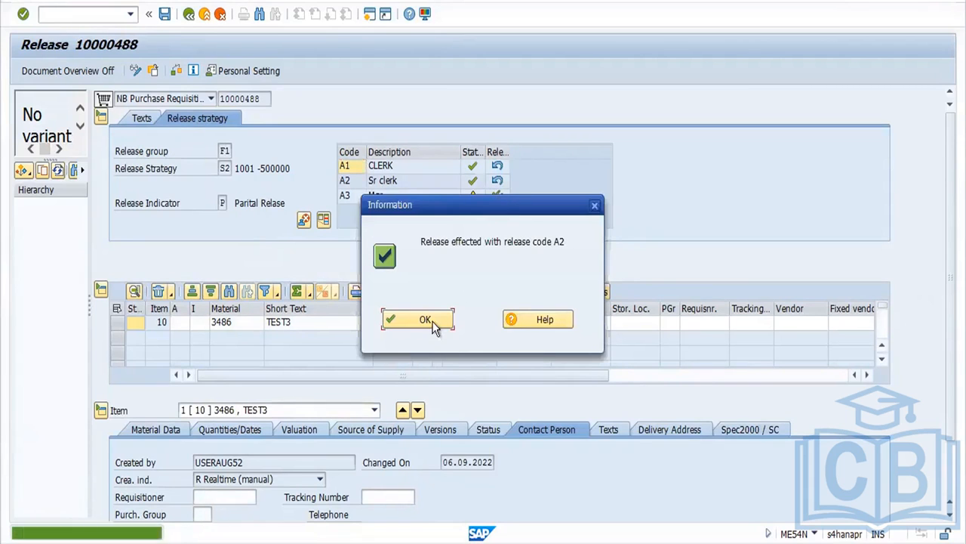
{"action": "left_click", "coordinate": [435, 323]}
{"action": "left_click", "coordinate": [498, 197]}
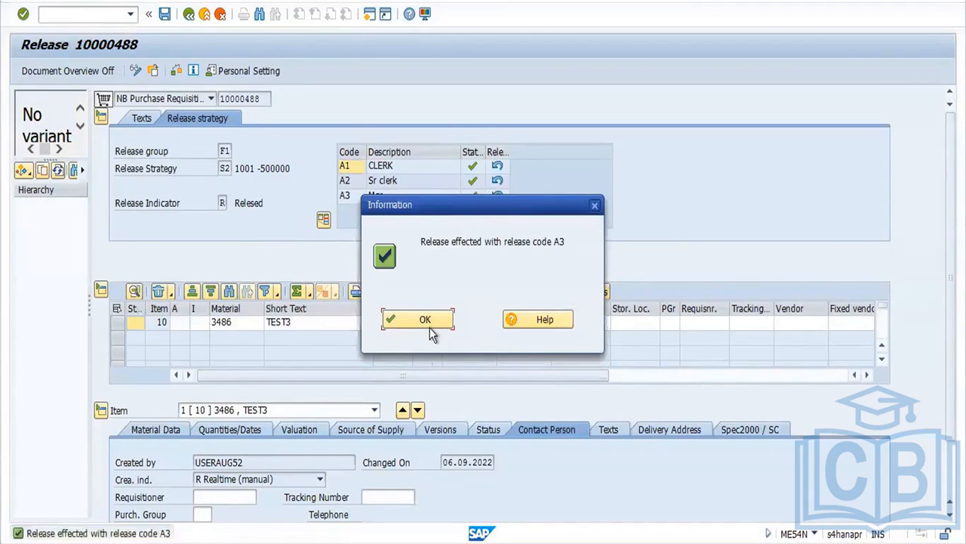
Close the A3 release message, save the released purchase requisition and dismiss the confirmation.
{"action": "left_click", "coordinate": [429, 327]}
{"action": "left_click", "coordinate": [164, 14]}
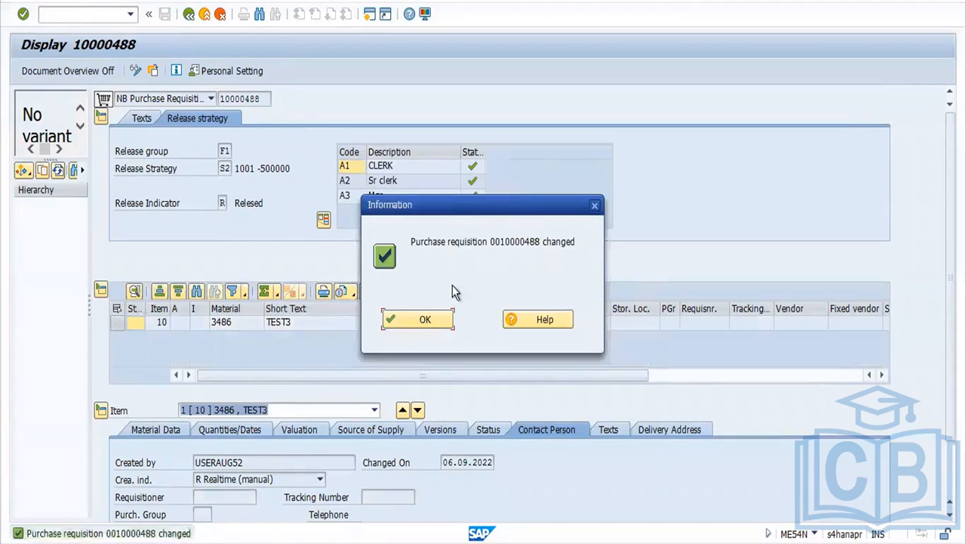
{"action": "left_click", "coordinate": [438, 321]}
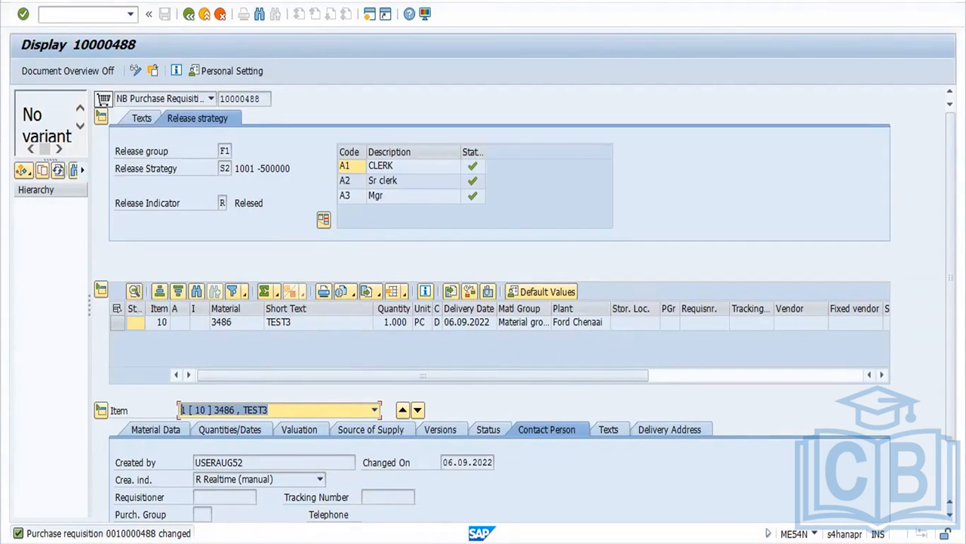
Switch to the Word notes and add the line "Plant –EBAN" in a new paragraph below the WITHOUT CLASSFICATION line.
{"action": "left_click", "coordinate": [631, 2]}
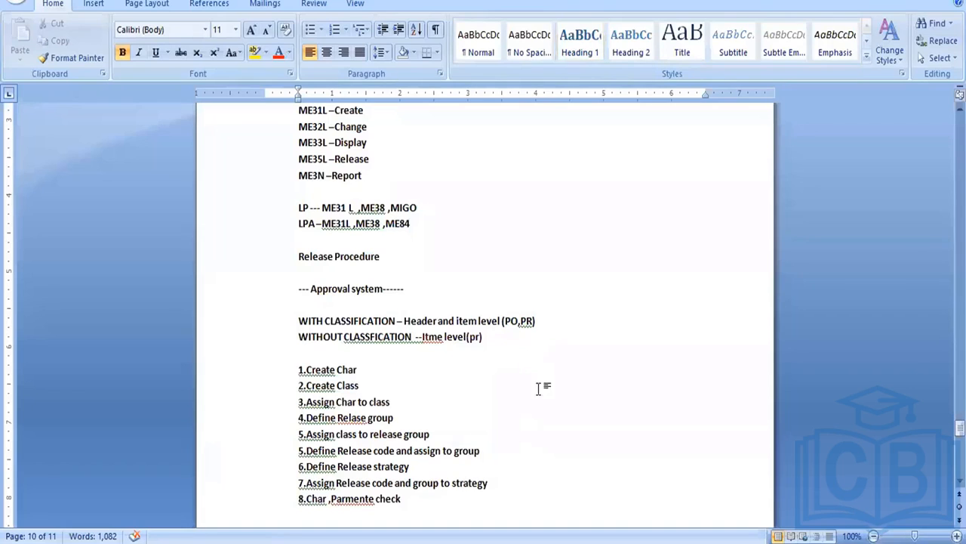
{"action": "key", "text": "Return"}
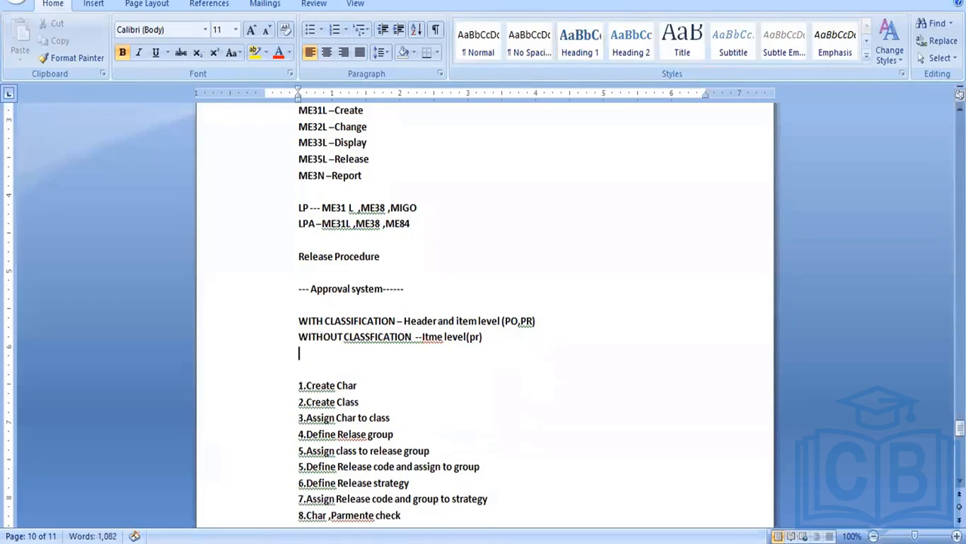
{"action": "key", "text": "Return"}
{"action": "type", "text": "Plant --EBAN"}
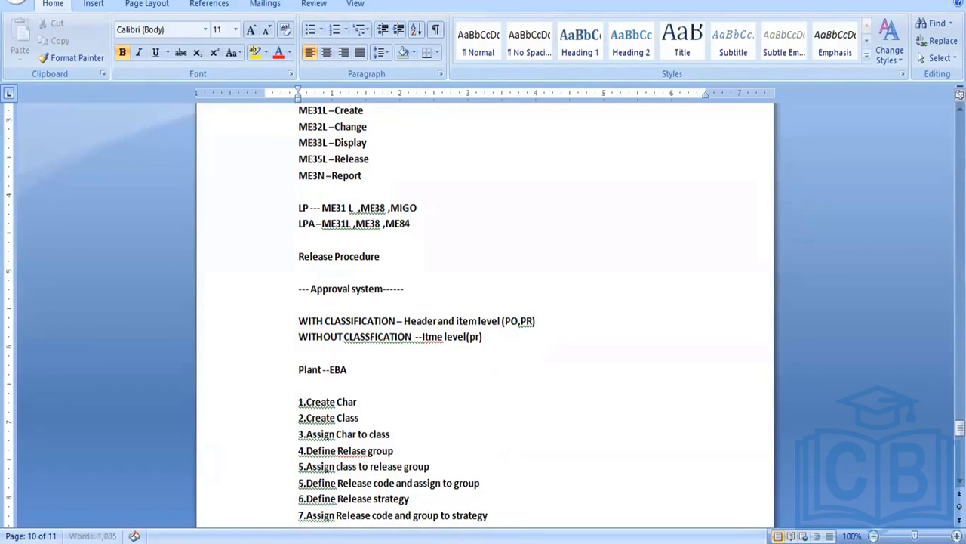
{"action": "key", "text": "Return"}
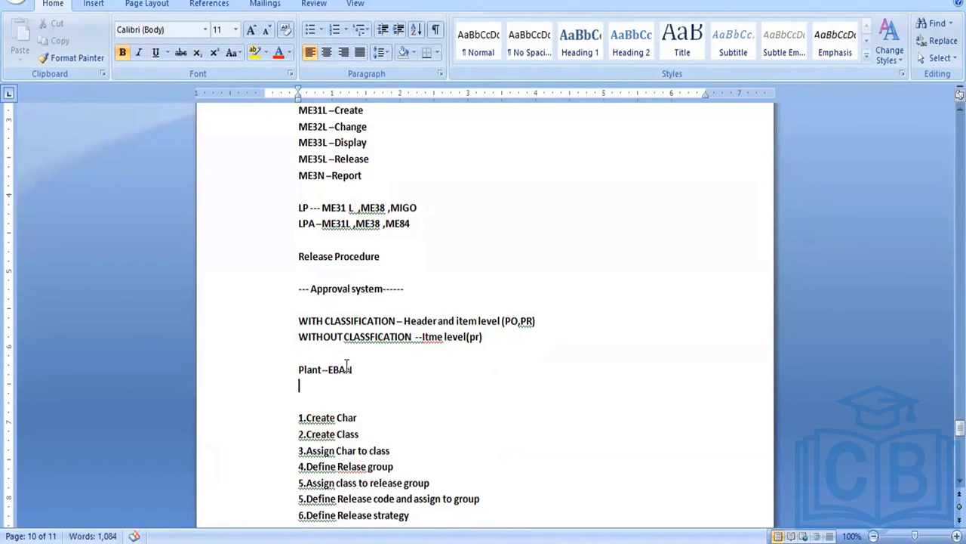
Replace the word Plant with PR in the EBAN line.
{"action": "left_click", "coordinate": [321, 370]}
{"action": "key", "text": "BackSpace"}
{"action": "key", "text": "BackSpace"}
{"action": "key", "text": "BackSpace"}
{"action": "key", "text": "BackSpace"}
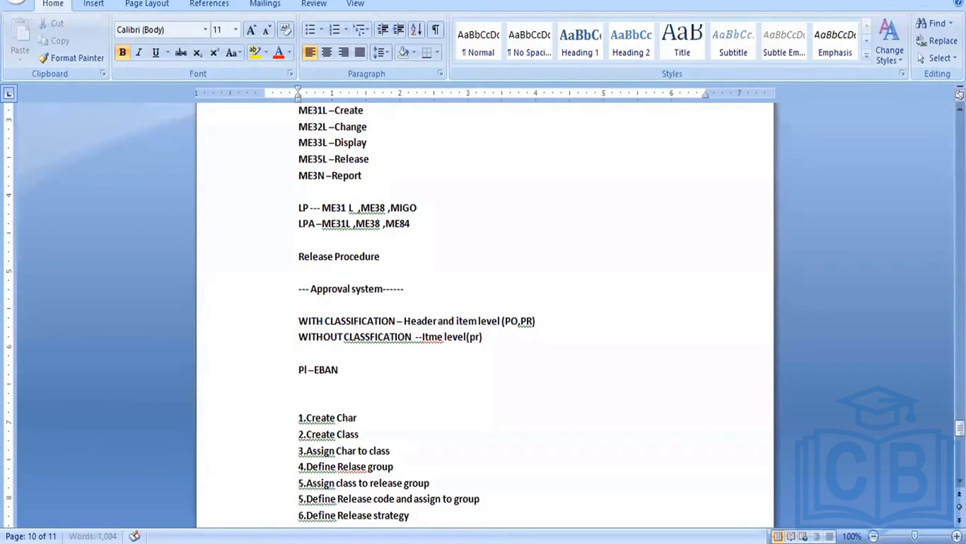
{"action": "type", "text": "r"}
{"action": "key", "text": "BackSpace"}
{"action": "type", "text": "R"}
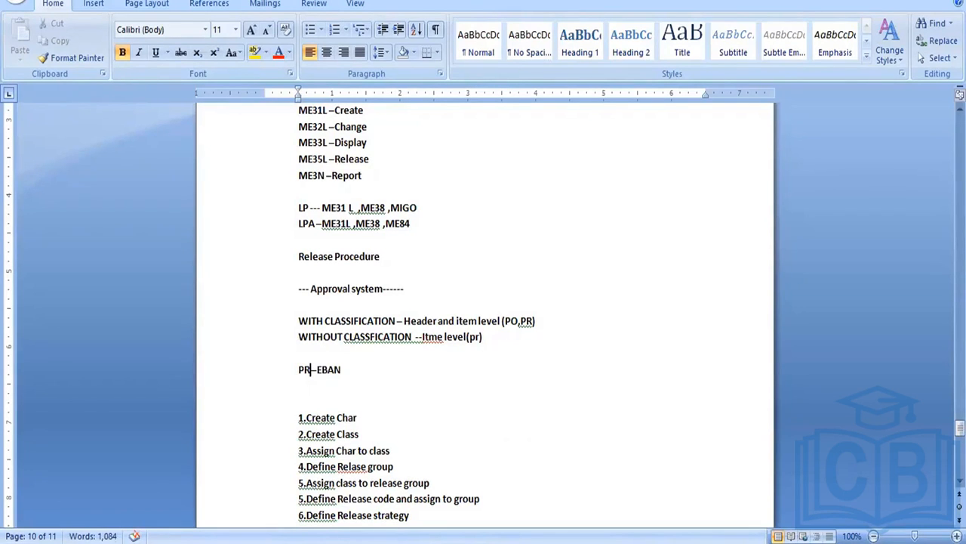
Add the line "PR –EKKO" directly below the EBAN line.
{"action": "left_click", "coordinate": [363, 368]}
{"action": "key", "text": "Return"}
{"action": "type", "text": "PR -"}
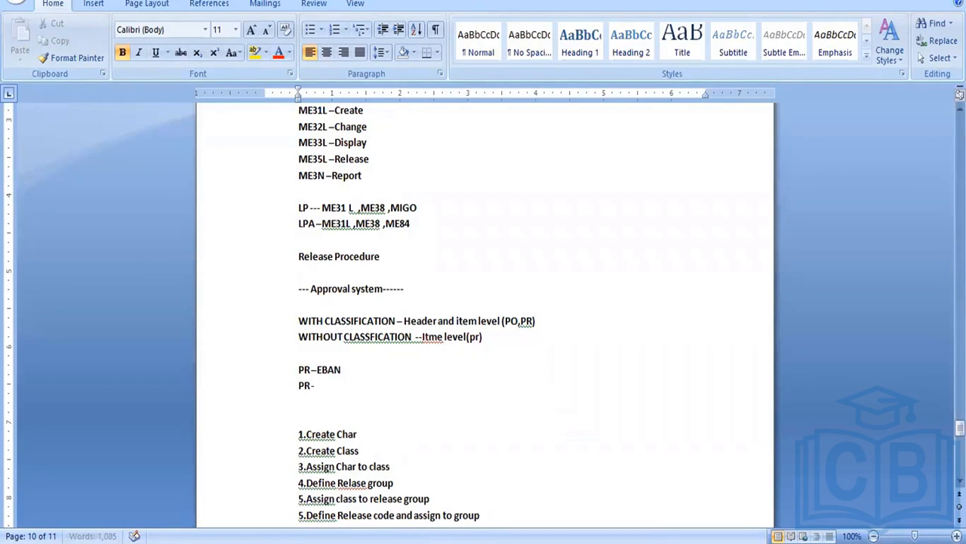
{"action": "type", "text": "EKKO"}
Leave a blank line below EKKO and add the field notes "Plant –WERKS" and "Doc type –BSART".
{"action": "key", "text": "Return"}
{"action": "key", "text": "Return"}
{"action": "type", "text": "P"}
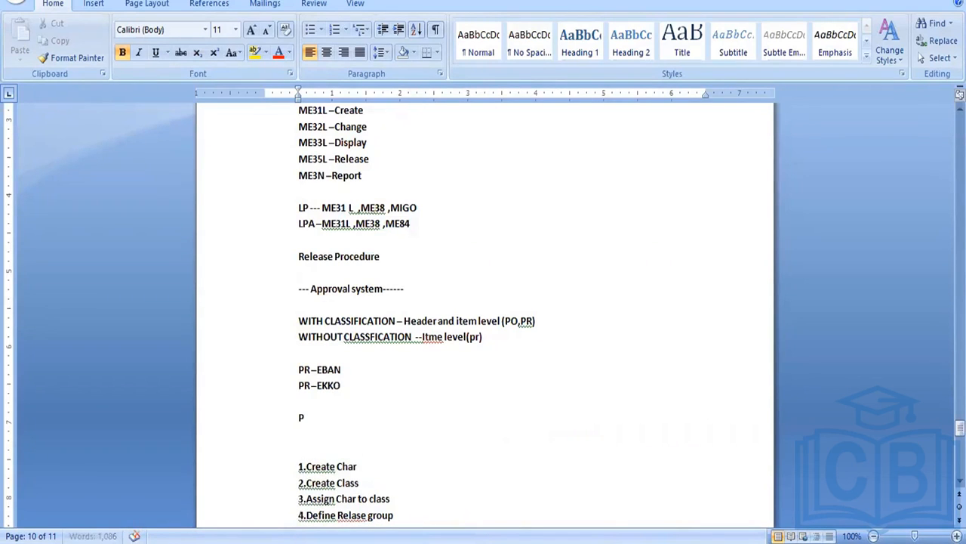
{"action": "type", "text": "lant -WERKS"}
{"action": "key", "text": "Return"}
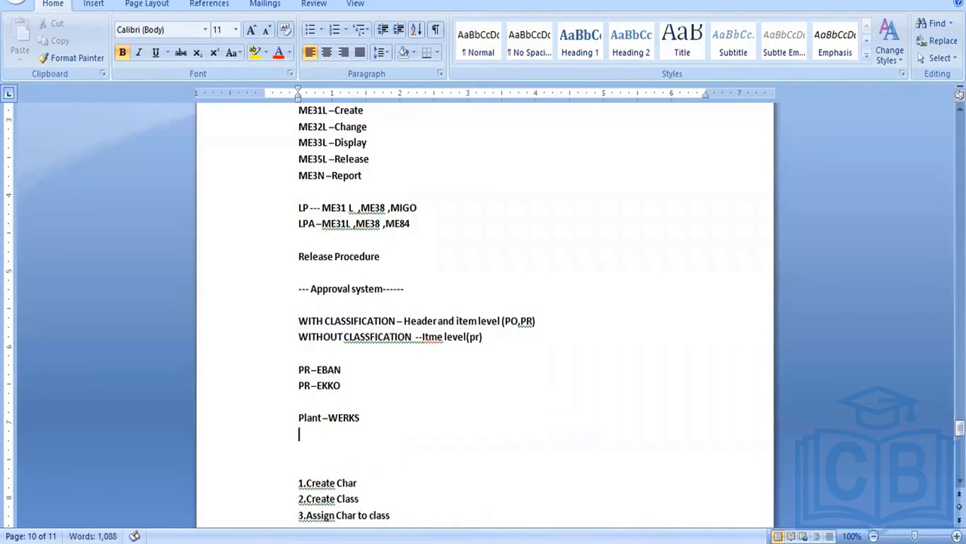
{"action": "type", "text": "Doc type -BSART"}
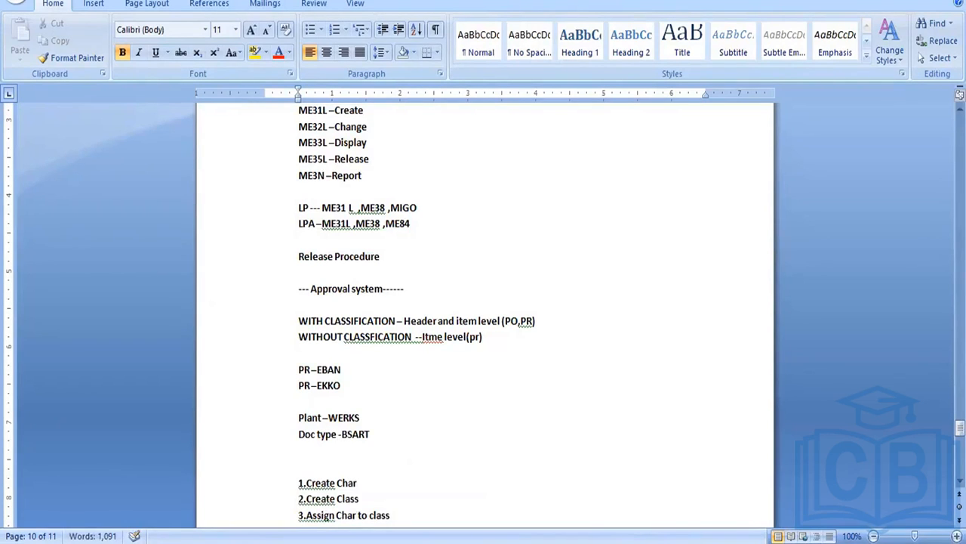
{"action": "key", "text": "Return"}
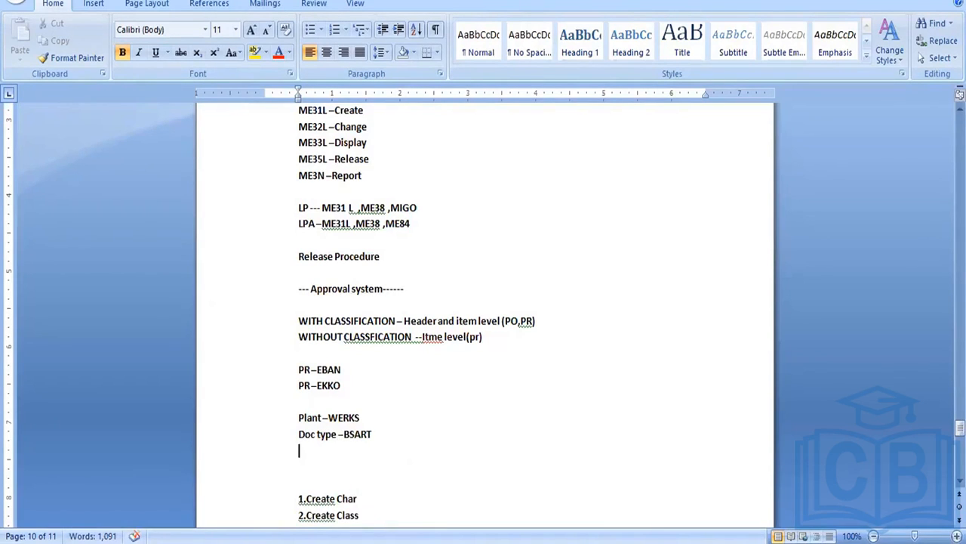
Add the value field notes "Vlaue PR –GFWRT" and "Vlaue PO -GNETW" below the Doc type line.
{"action": "type", "text": "Vlaue PR-gfwrt"}
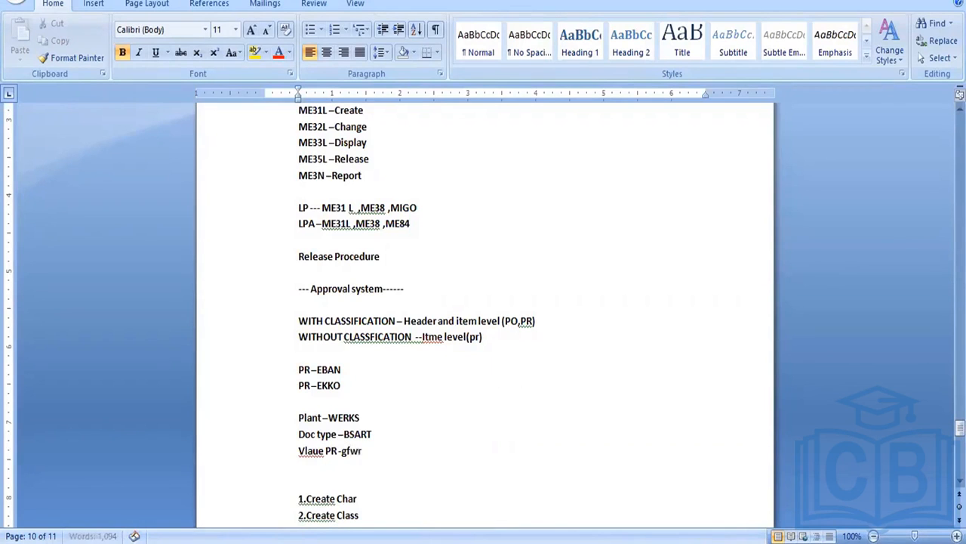
{"action": "key", "text": "BackSpace"}
{"action": "key", "text": "BackSpace"}
{"action": "key", "text": "BackSpace"}
{"action": "key", "text": "BackSpace"}
{"action": "key", "text": "BackSpace"}
{"action": "type", "text": "GFWRT"}
{"action": "key", "text": "Return"}
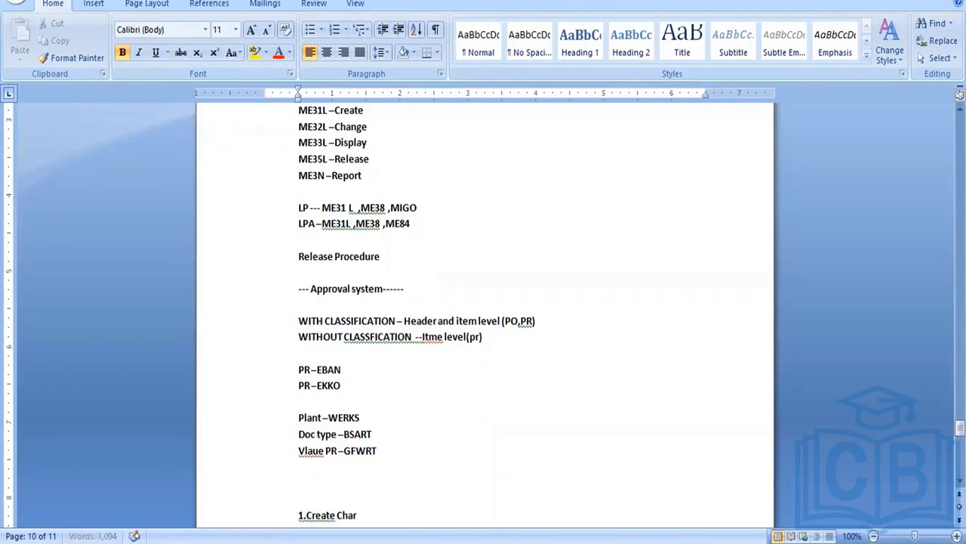
{"action": "type", "text": "Vlaue PO -"}
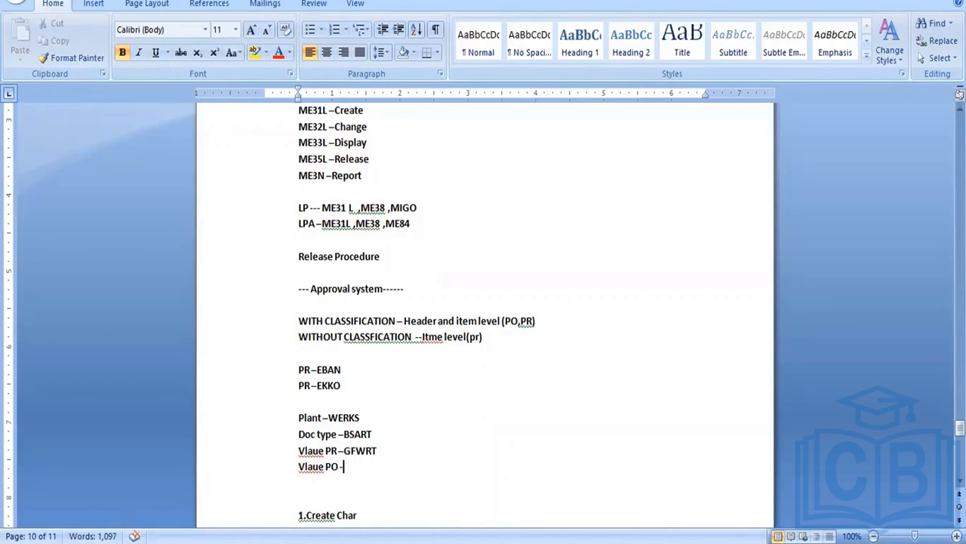
{"action": "type", "text": "GNETW"}
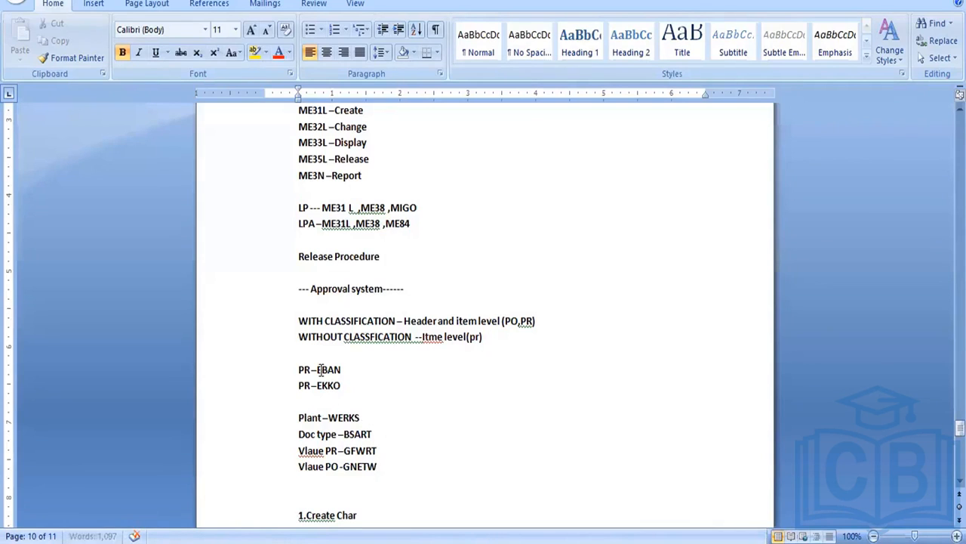
Append "---- >CEBAN" to the EBAN line and an arrow to the EKKO line.
{"action": "left_click", "coordinate": [375, 375]}
{"action": "type", "text": "---- >CEBAN"}
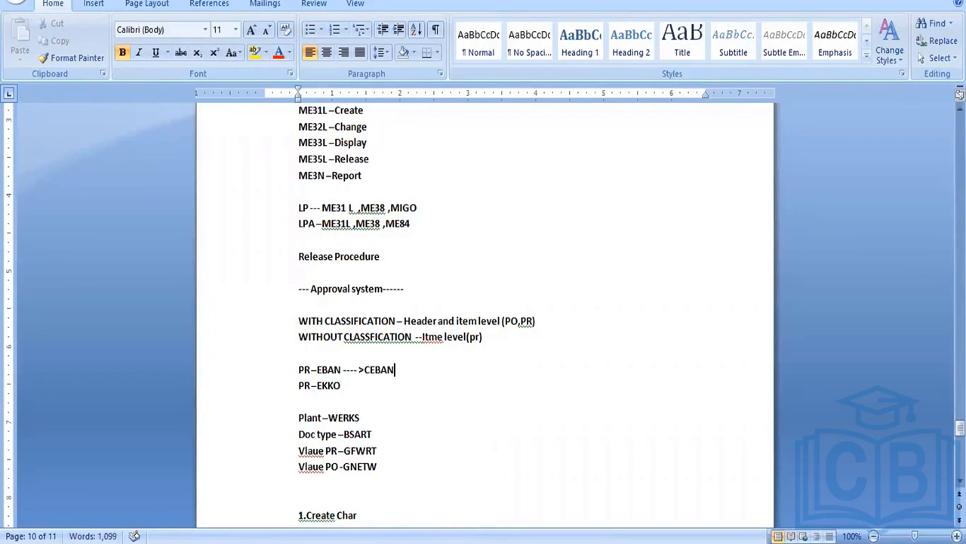
{"action": "key", "text": "Down"}
{"action": "type", "text": ">"}
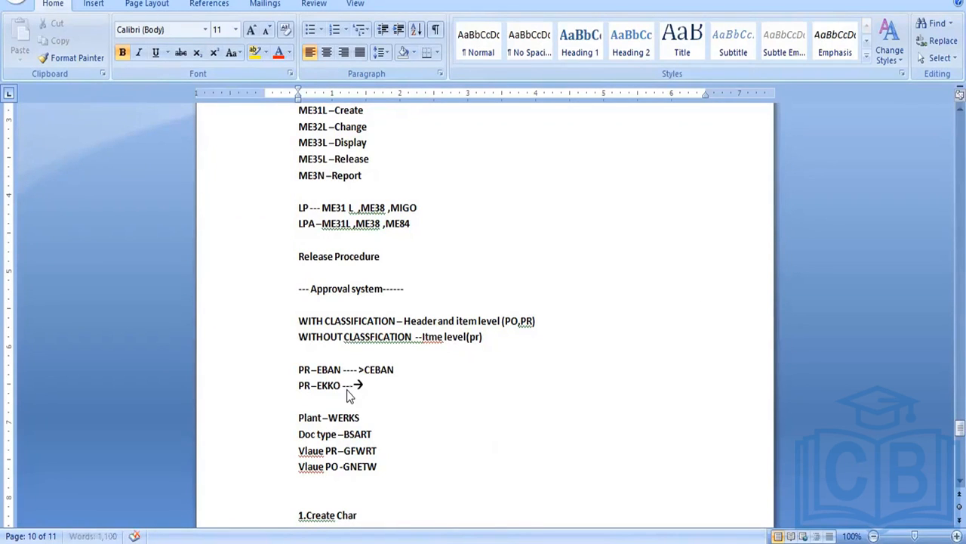